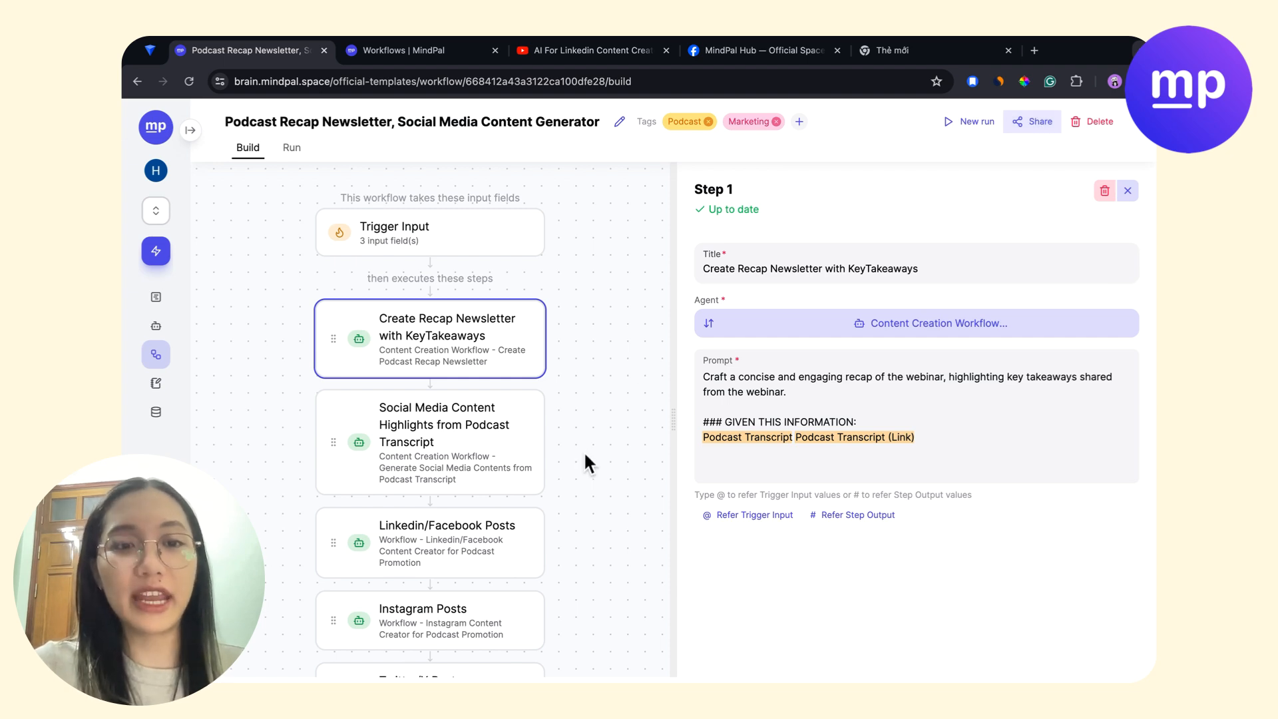
Look over the workflow's steps and open the Trigger Input to review its input fields.
scroll(555, 474, down, 3)
scroll(558, 467, up, 2)
scroll(557, 468, up, 1)
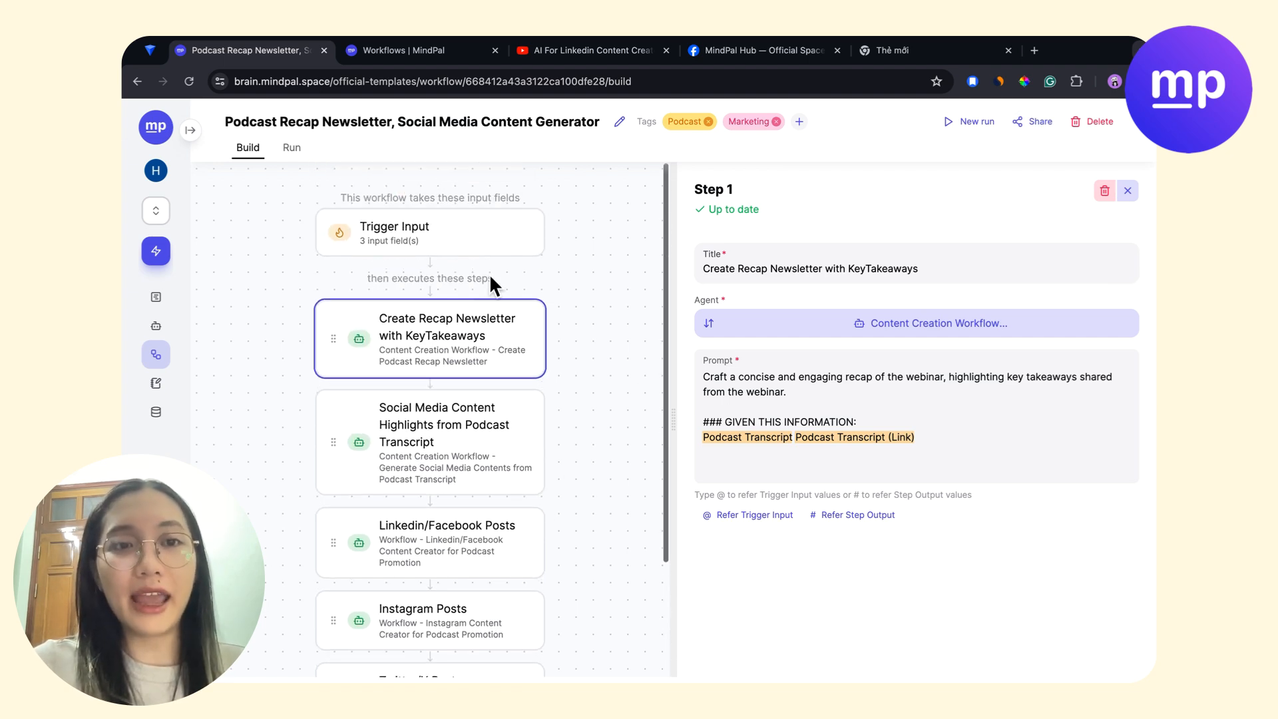
click(458, 237)
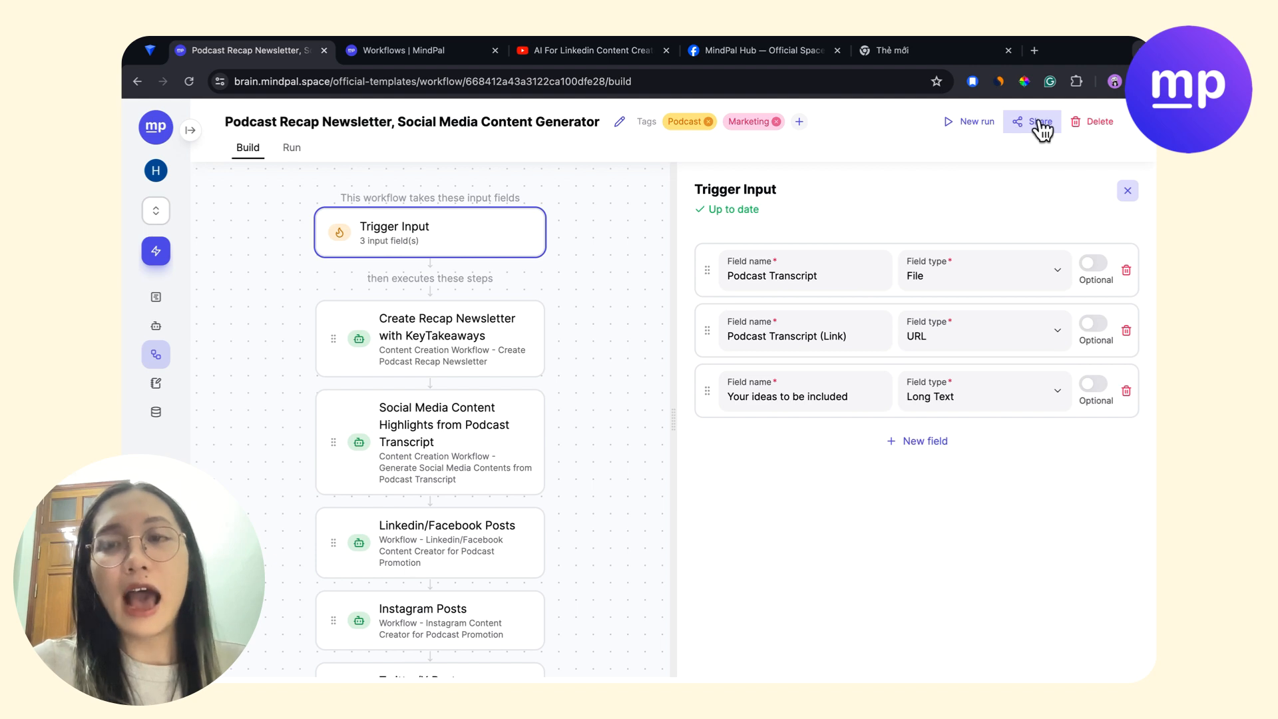
click(1040, 126)
click(748, 326)
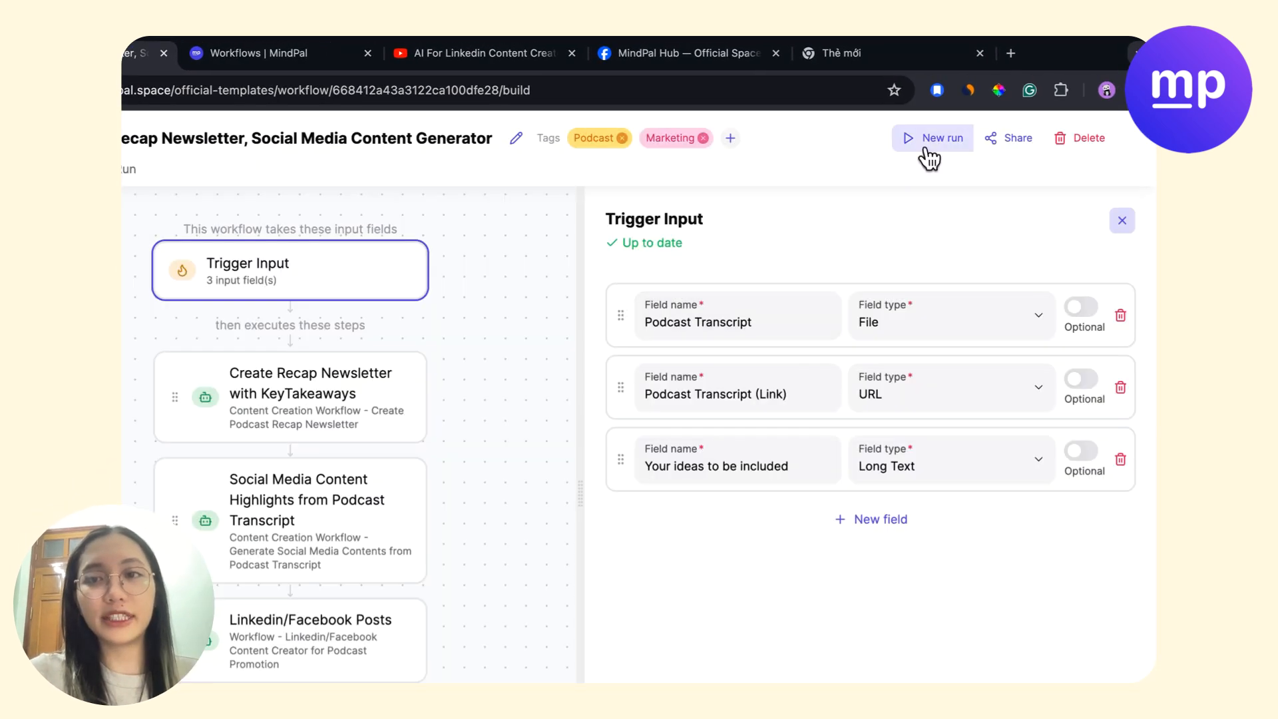
click(969, 126)
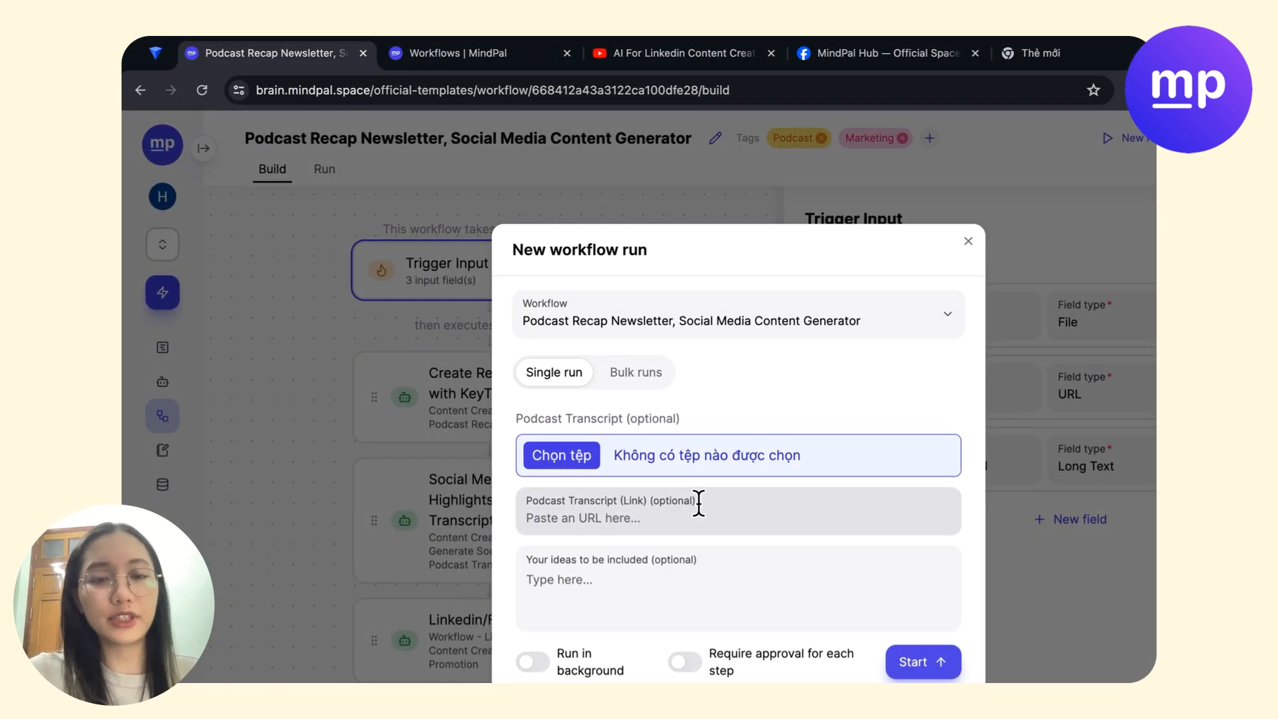
click(668, 518)
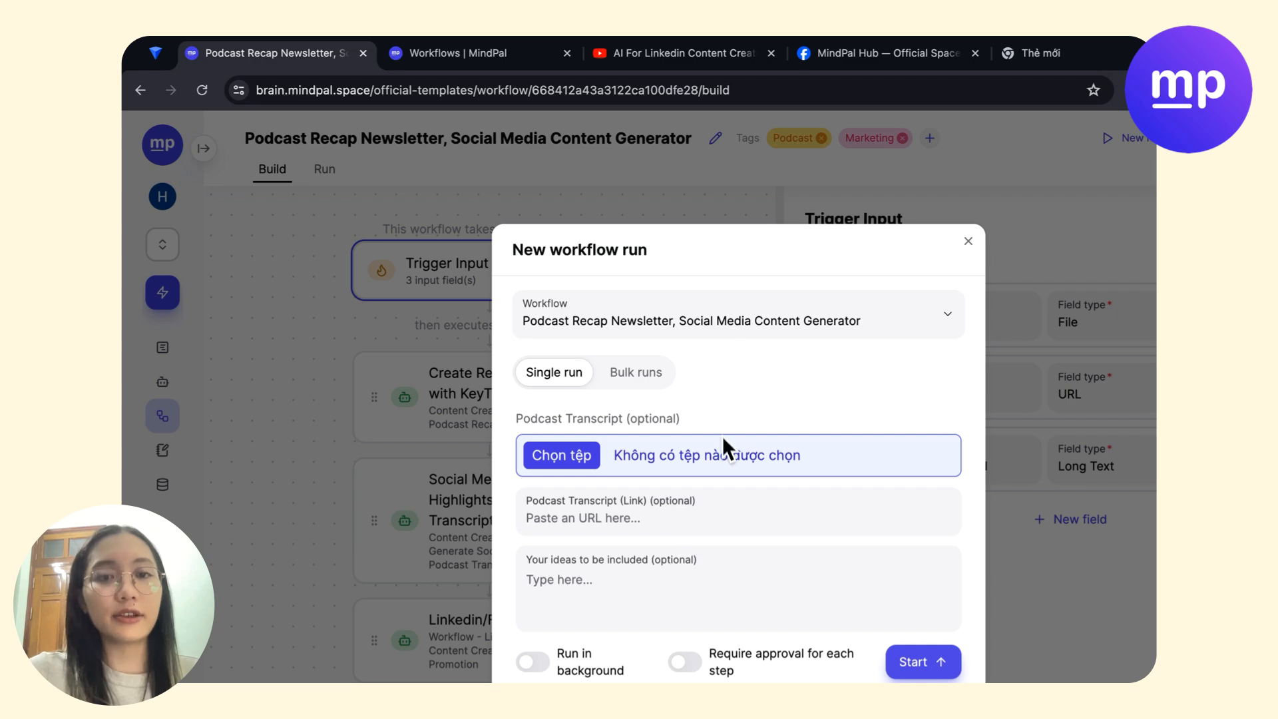
scroll(786, 433, down, 1)
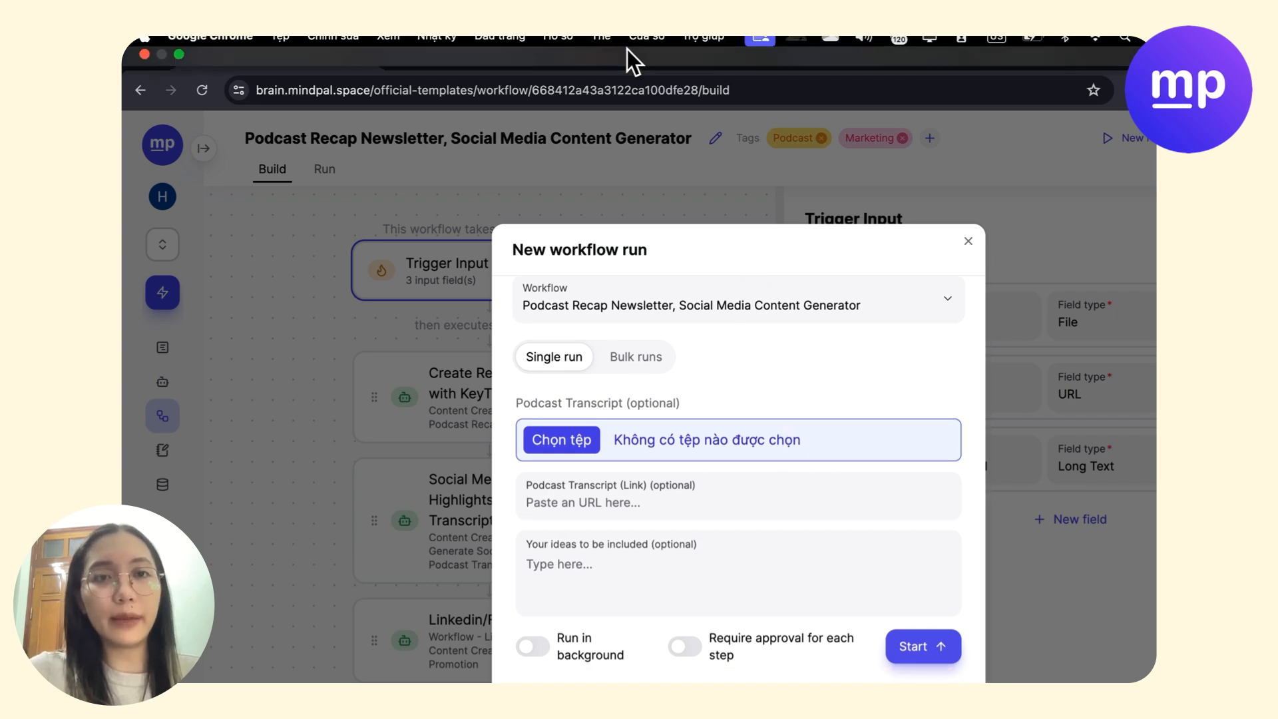
click(665, 55)
click(258, 56)
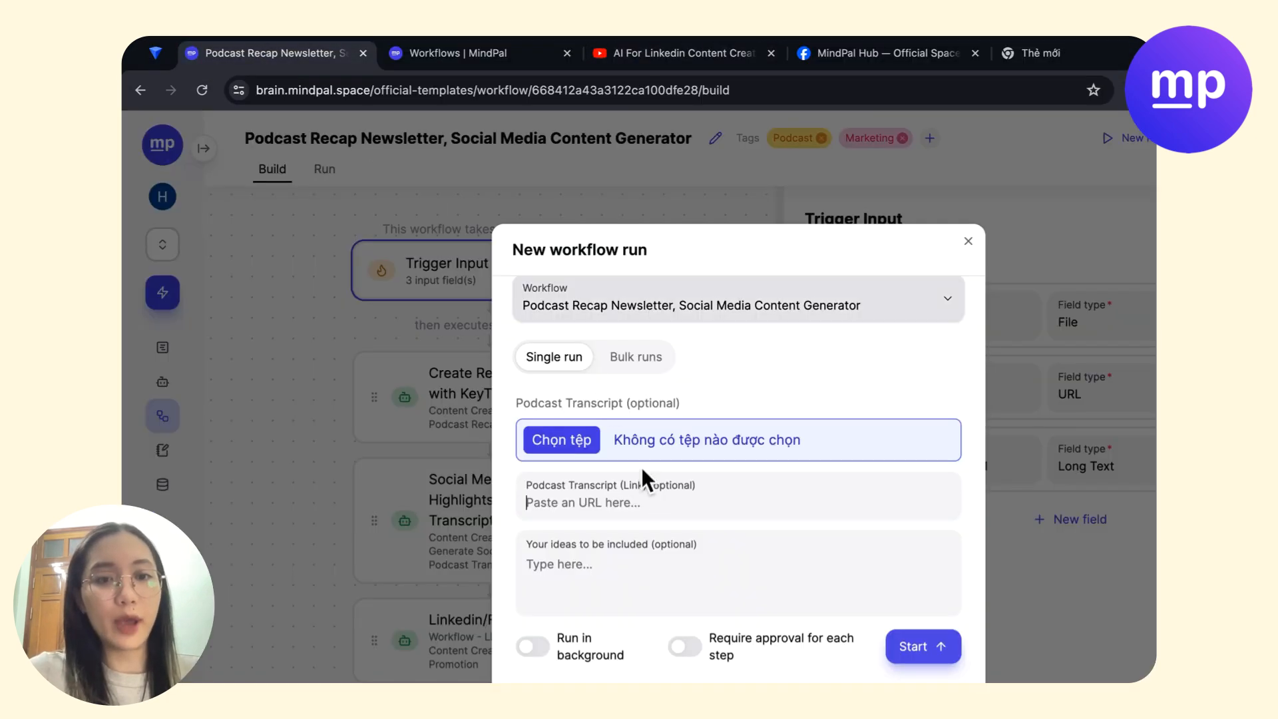
text(https://www.youtube.com/watch?v=axQyLqOVZBg&t=1133s)
click(671, 540)
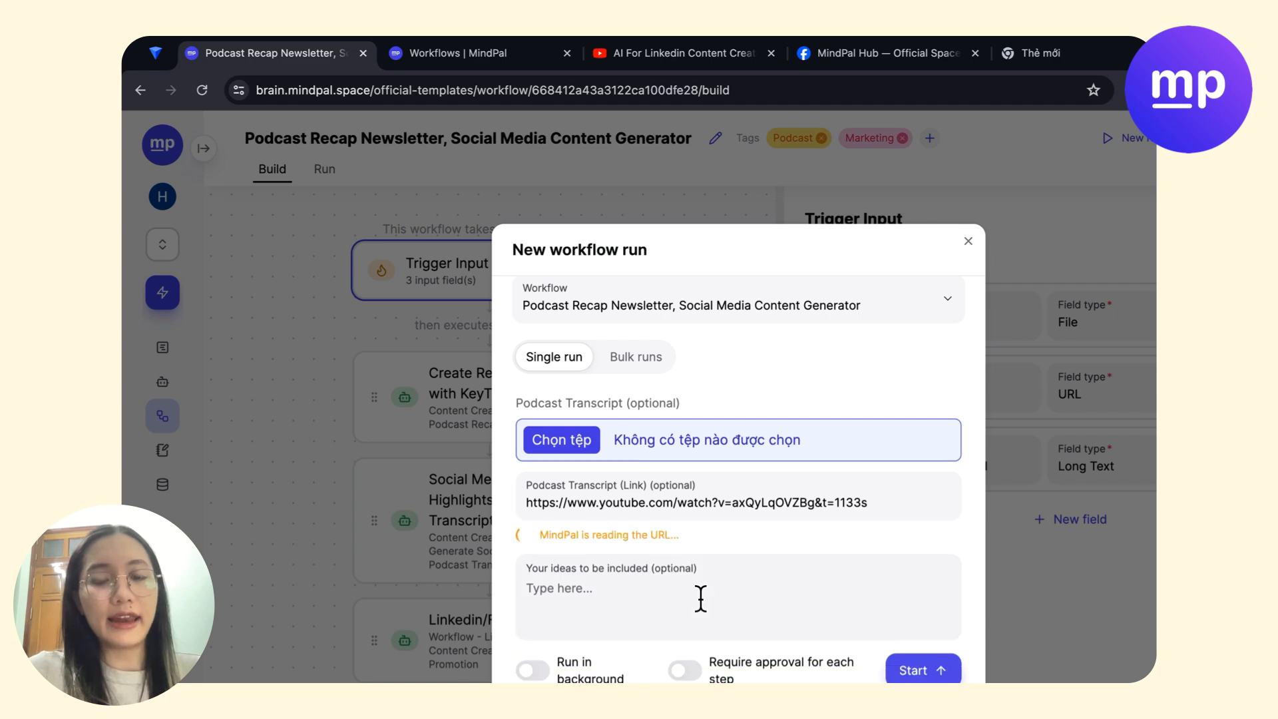
Enter as ideas: "1. Implement content creation with AI from system design perspectives" and "2. Content creation with AI does not stop at "generating content from ideas"".
click(678, 604)
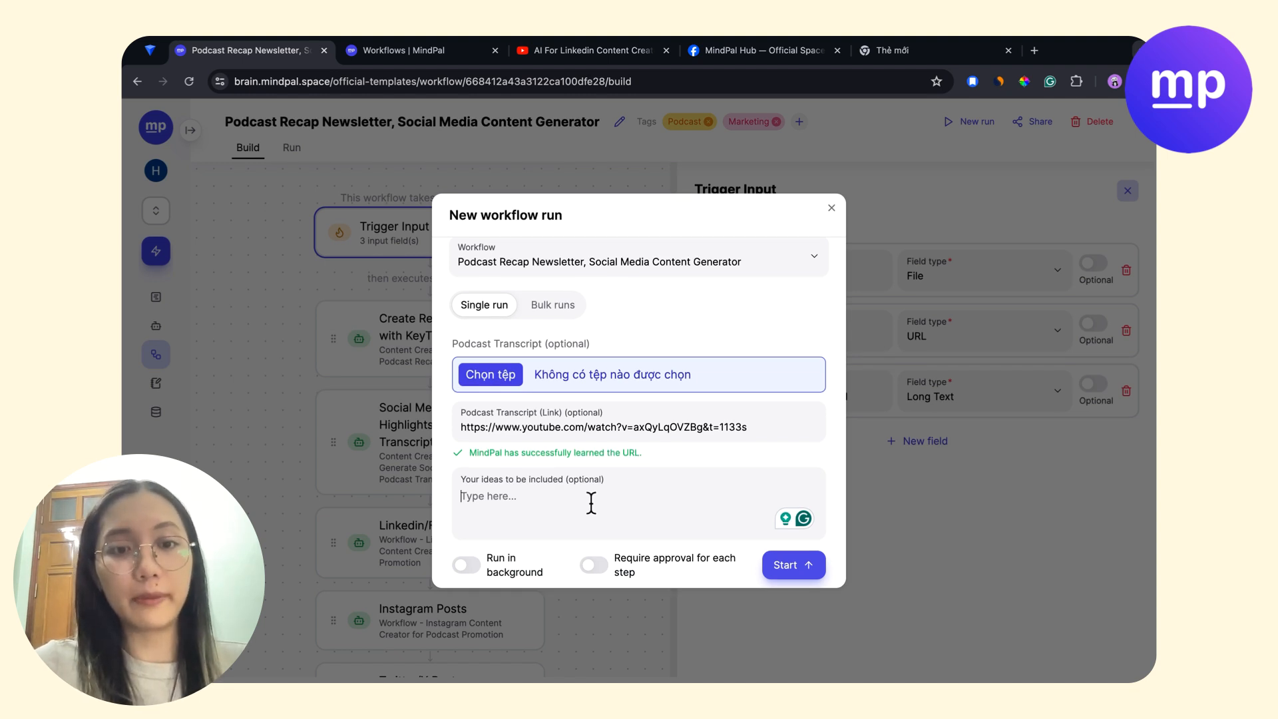
text(1. Implement co)
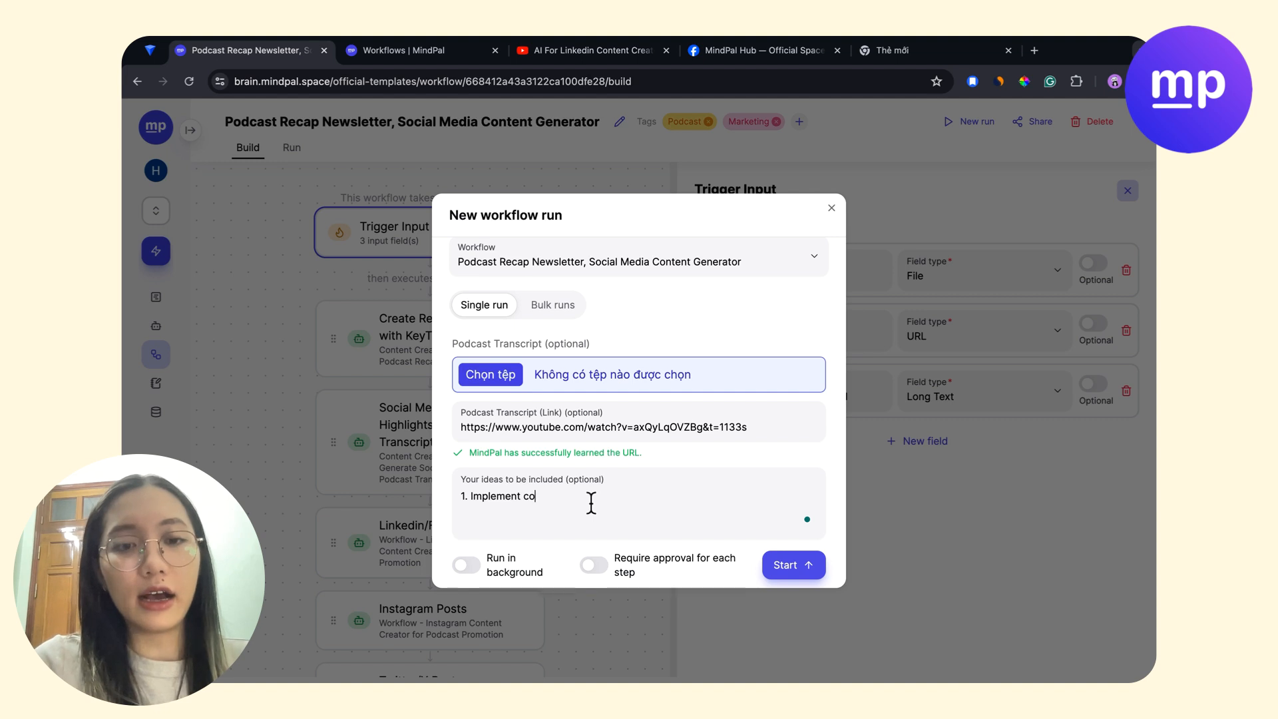
text(nte)
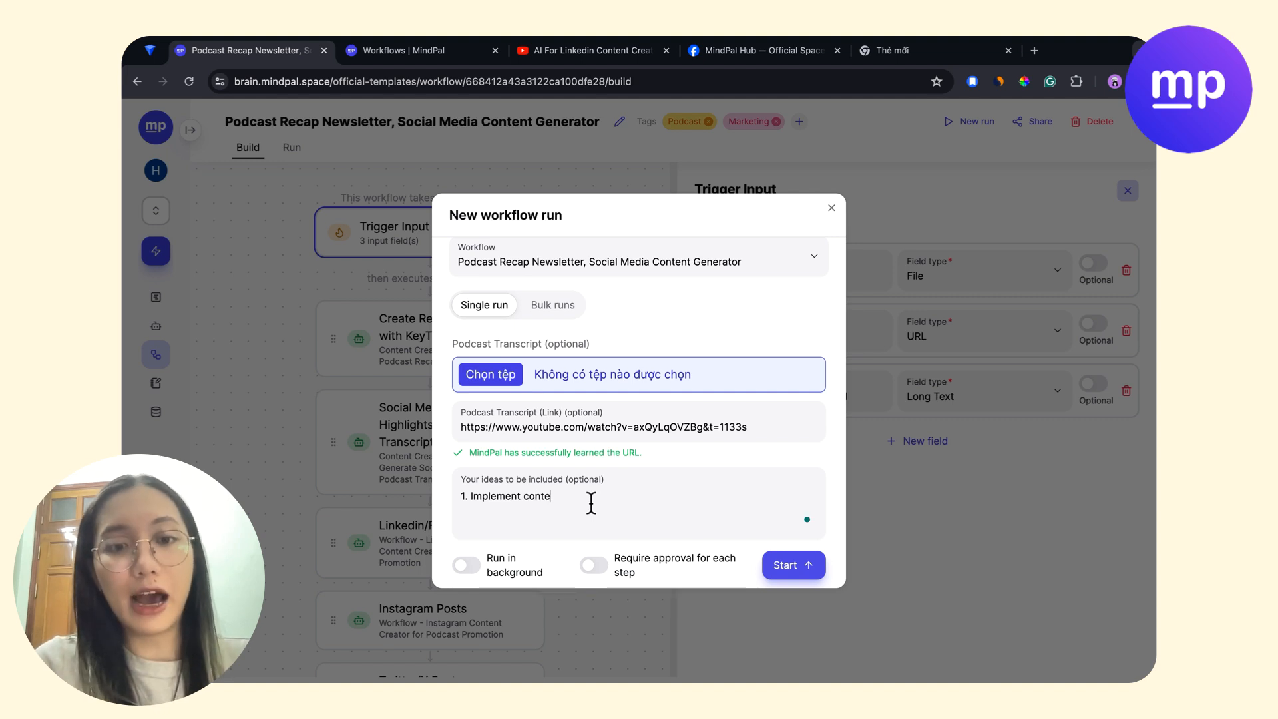
text(nt creation with AI from system design perspectives)
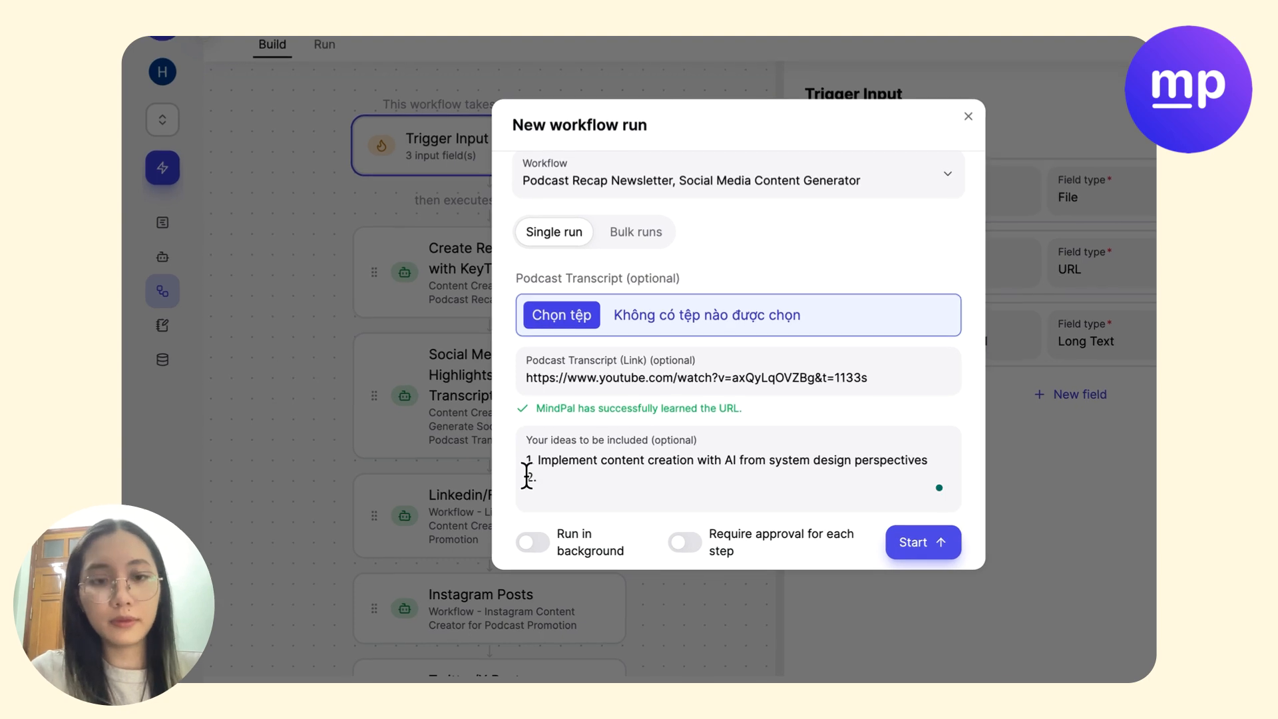
text(Content creation with AI does not stop at "generating content from ideas)
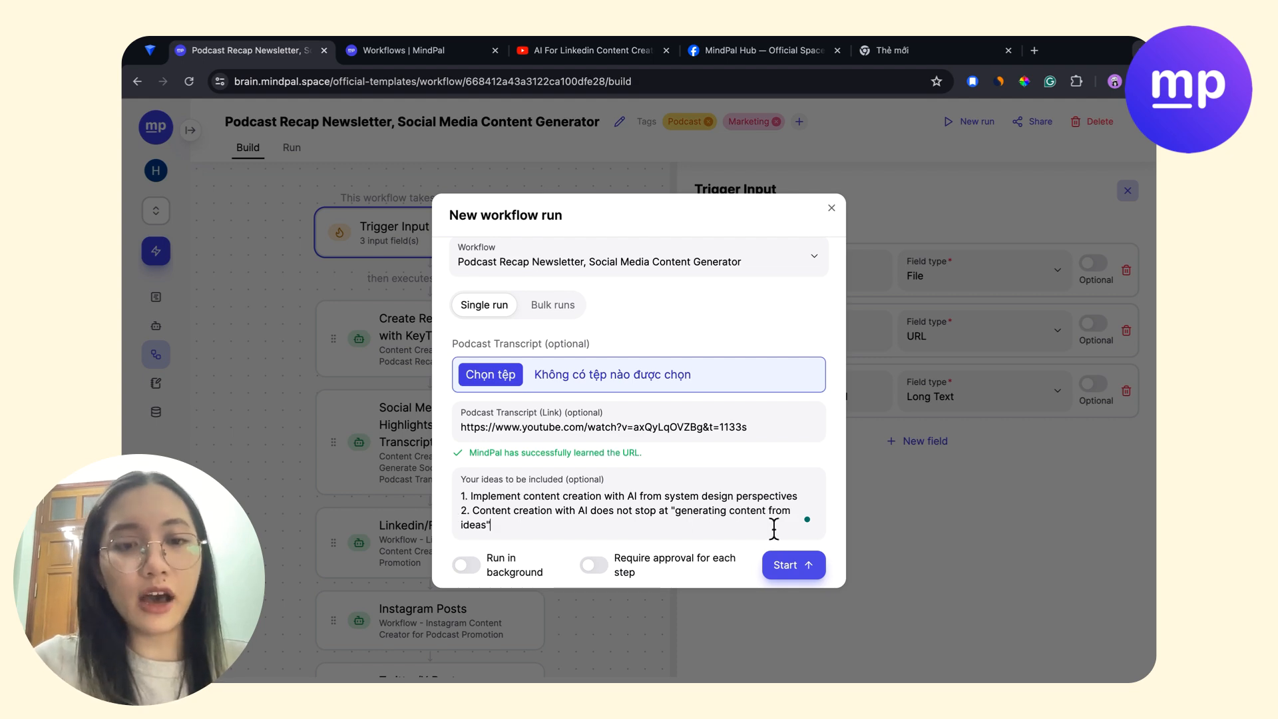
key(Return)
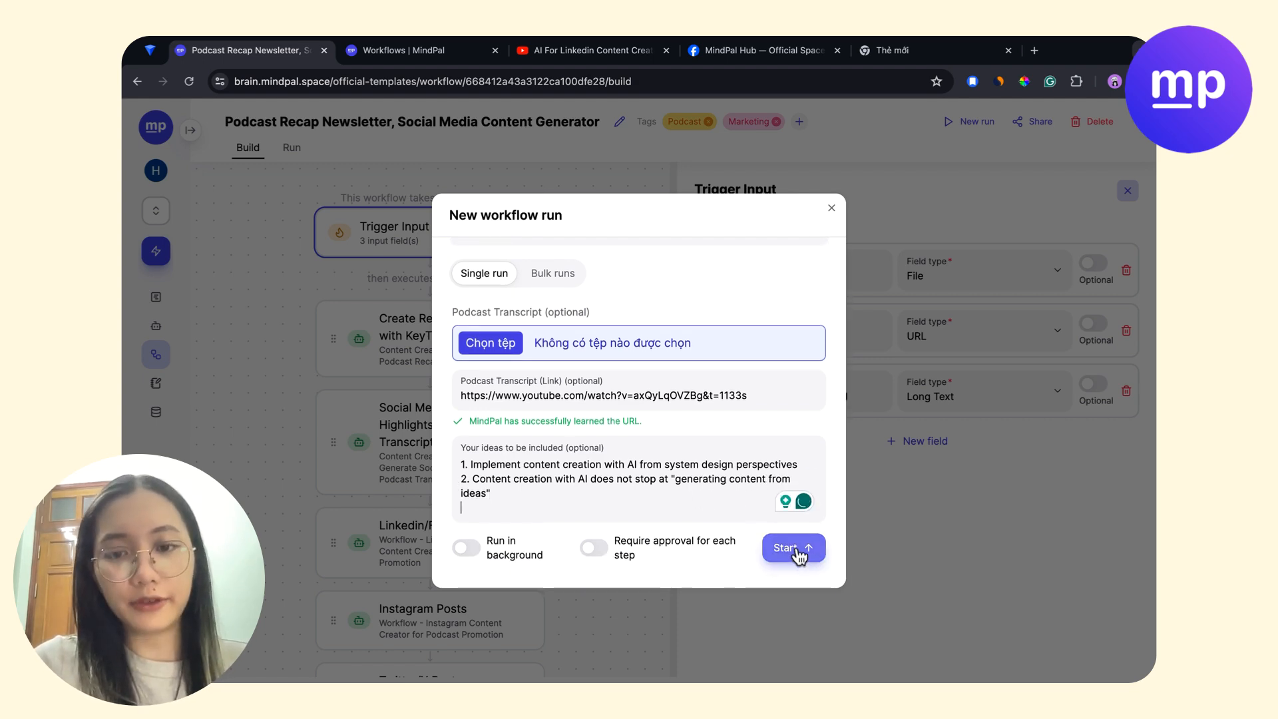
Start the workflow run and close the new run dialog.
click(797, 551)
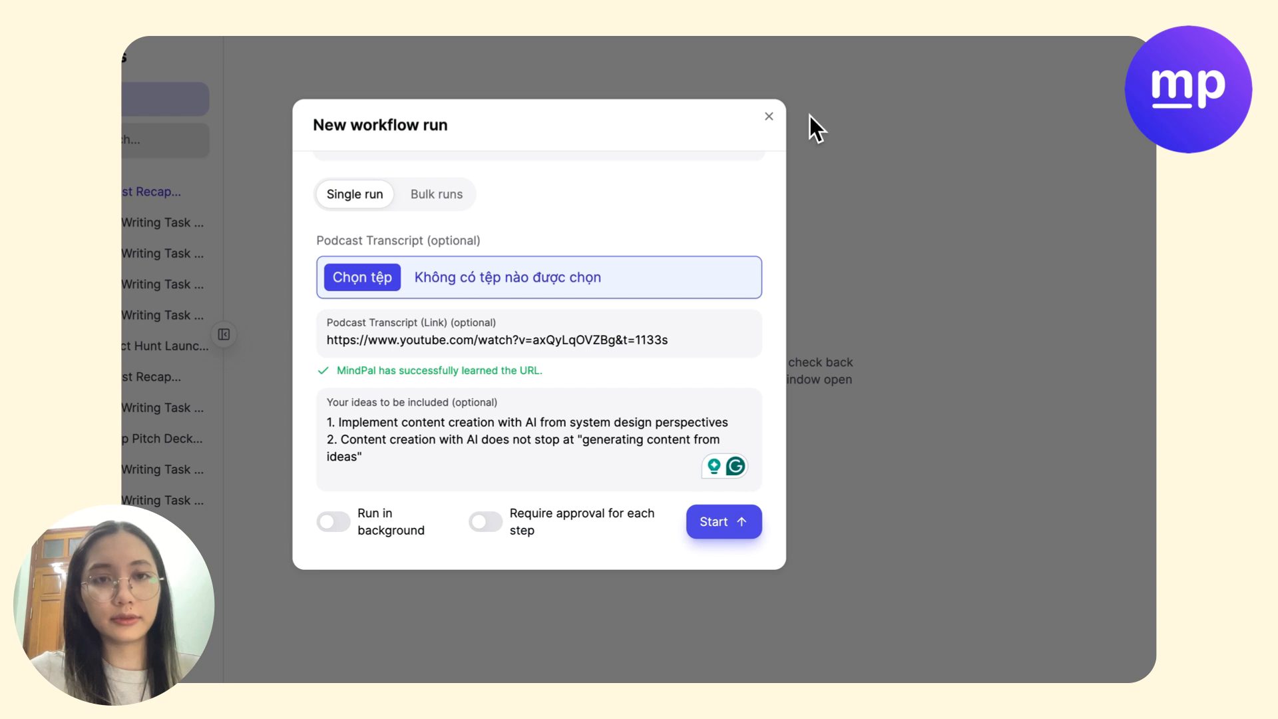
click(770, 123)
Examine the generated recap newsletter, including its guest background, discussion highlights and key takeaways.
scroll(760, 356, down, 2)
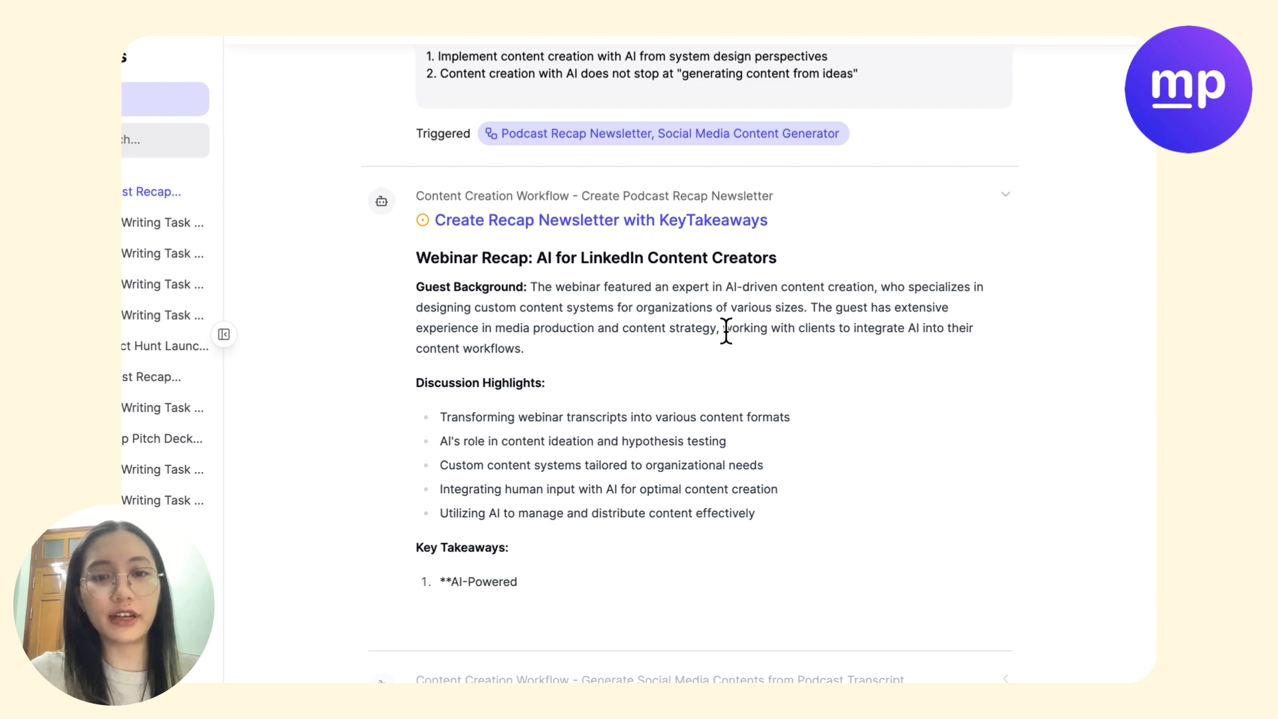
scroll(783, 337, down, 2)
scroll(708, 356, down, 3)
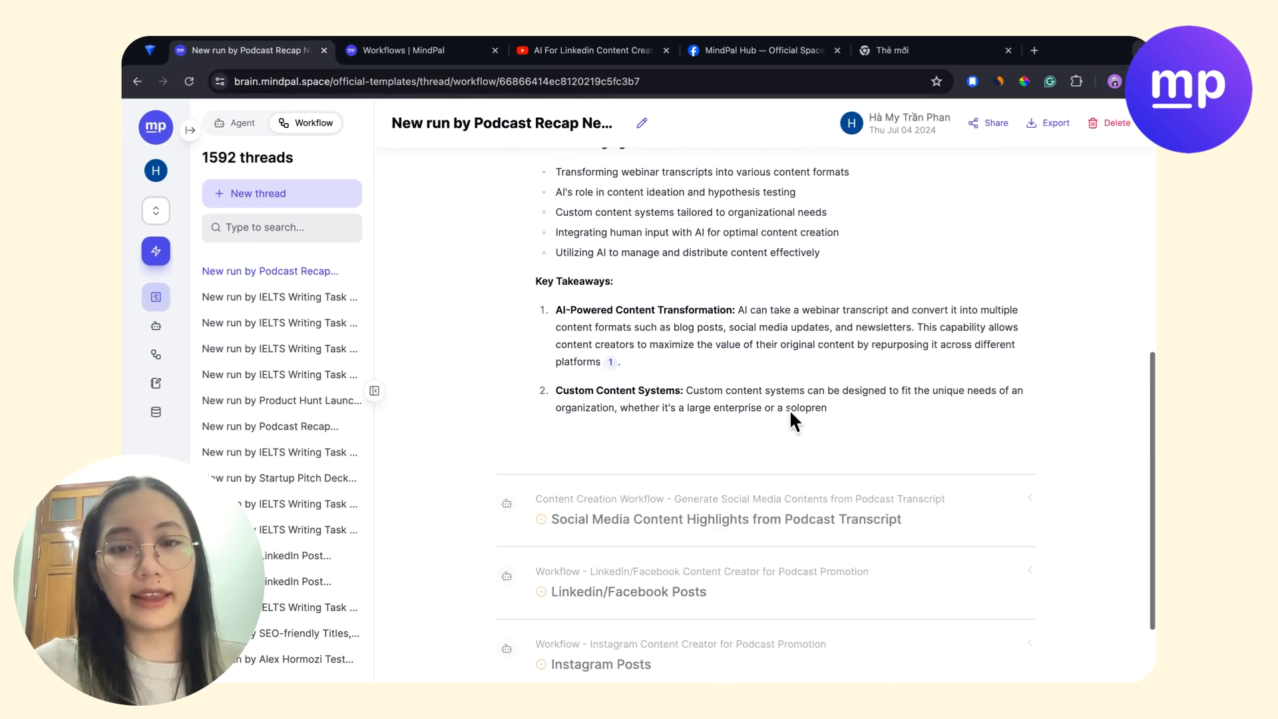
scroll(779, 399, down, 2)
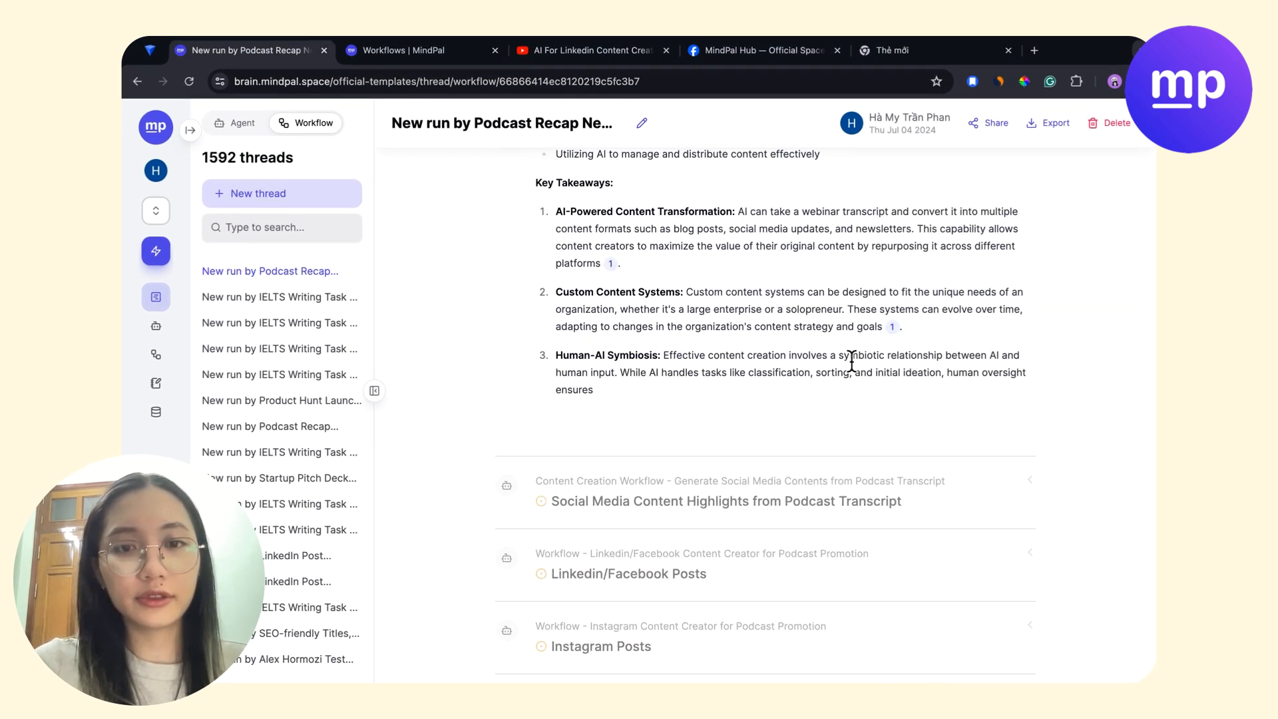
scroll(851, 362, up, 2)
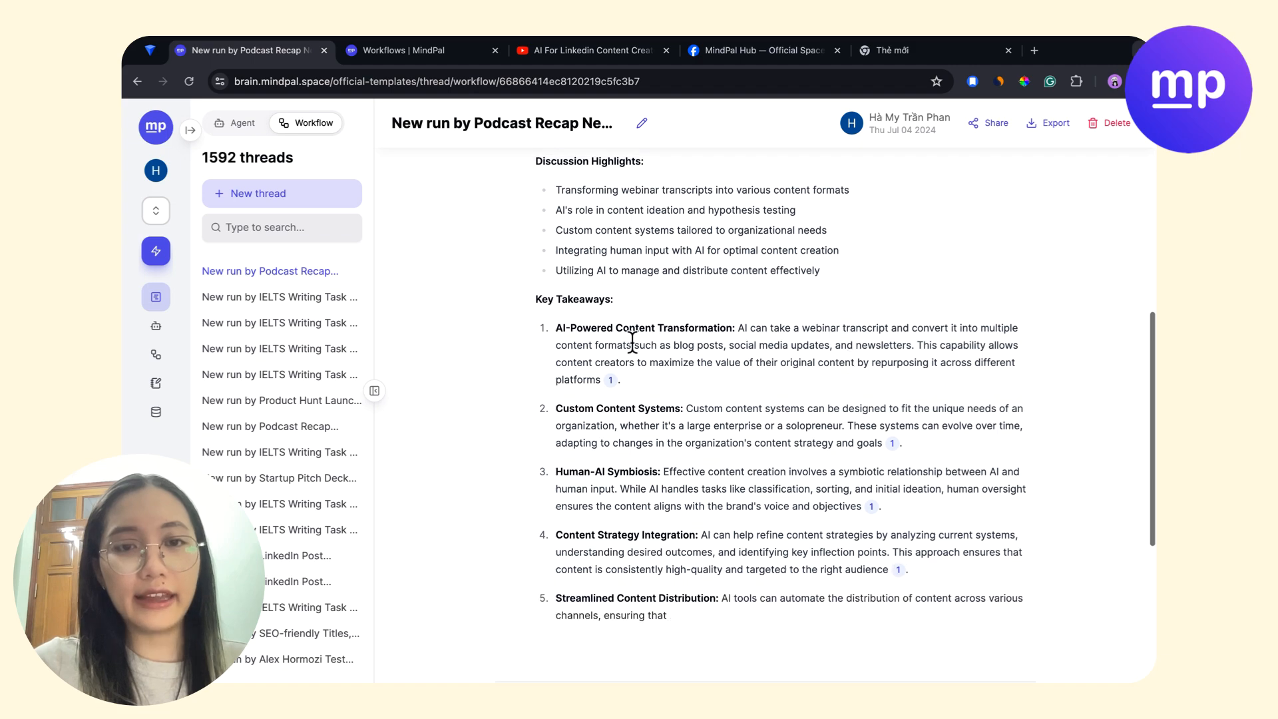
scroll(632, 342, up, 3)
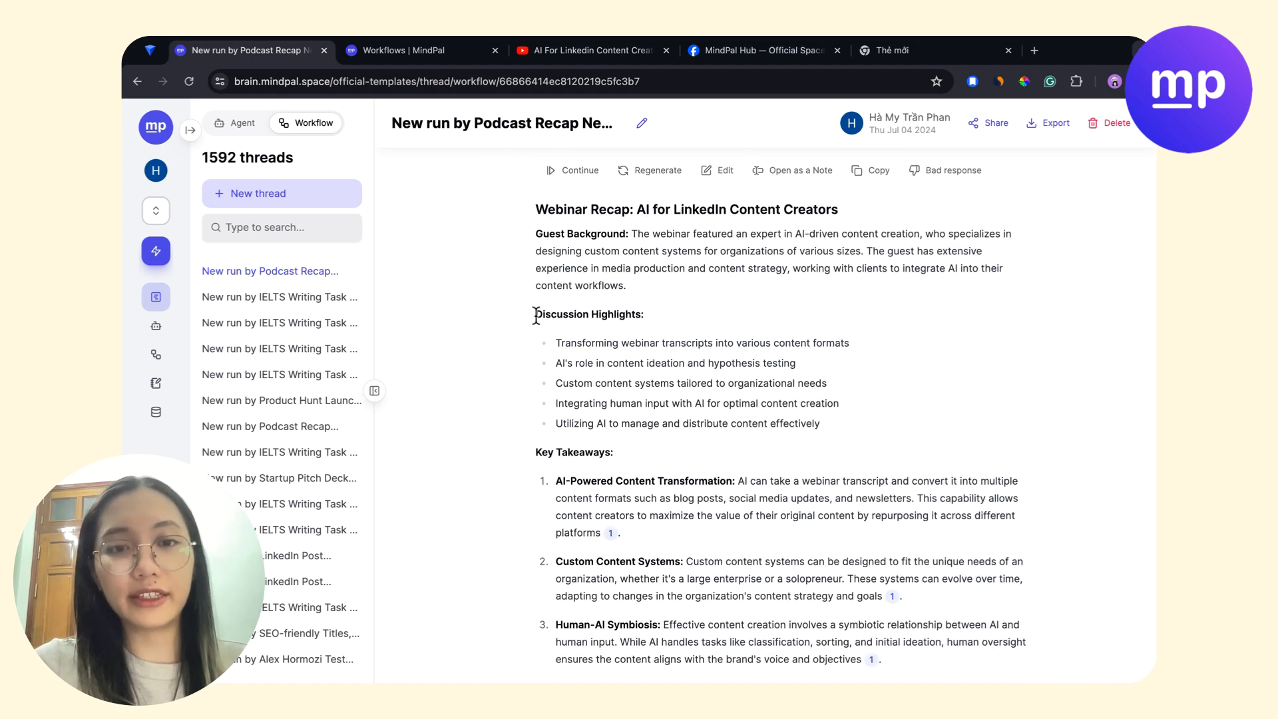
drag(536, 314, 819, 426)
scroll(665, 373, down, 3)
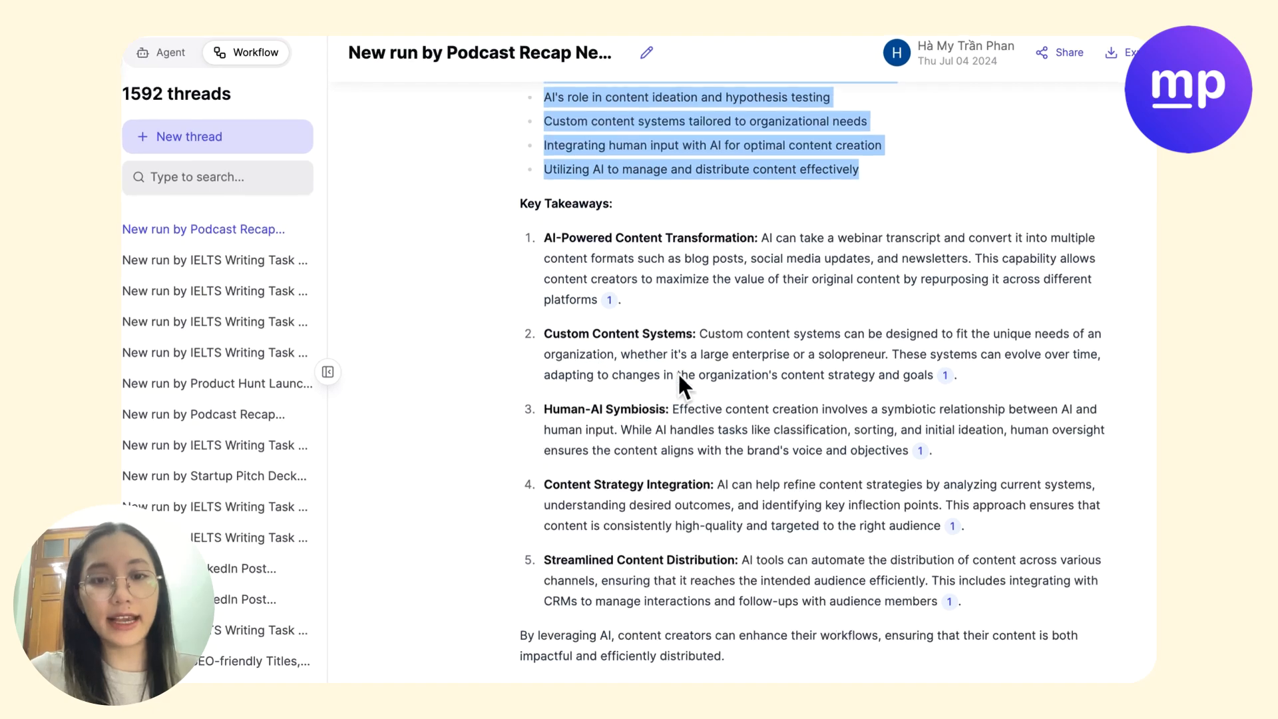
Read through the key quotes and insightful points generated as social media content highlights from the transcript.
scroll(689, 373, down, 5)
scroll(738, 373, down, 4)
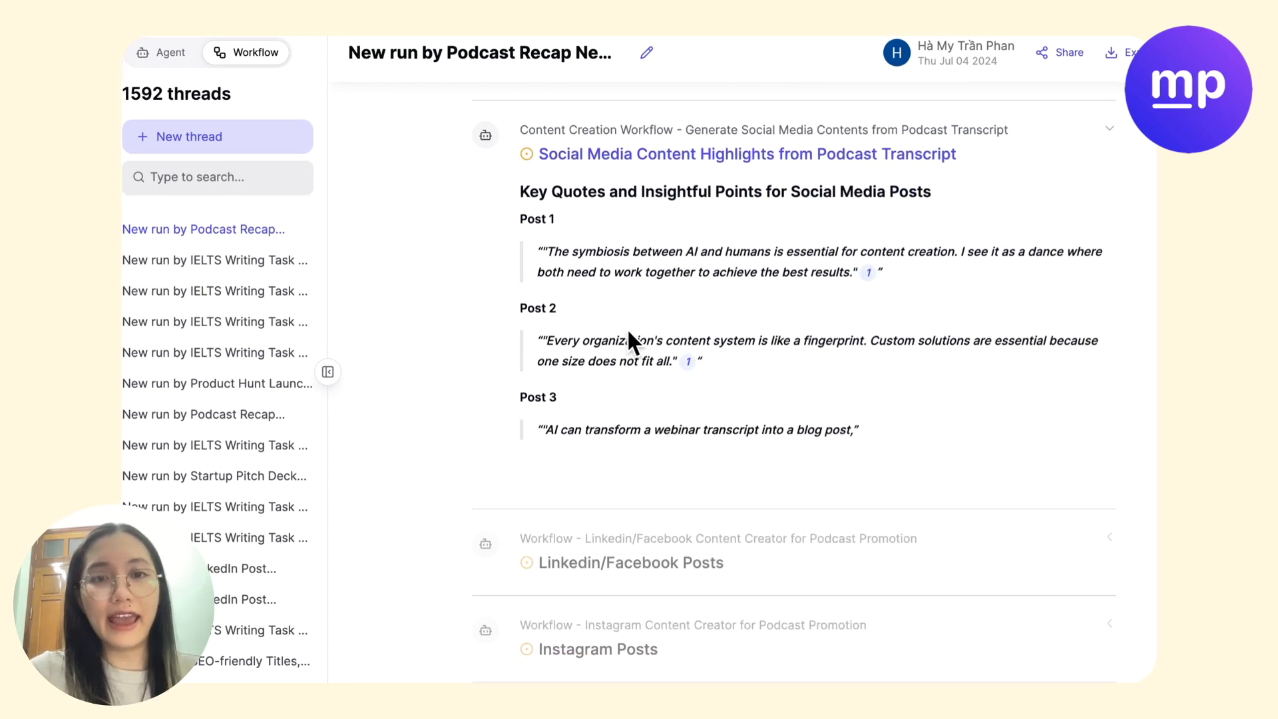
scroll(629, 339, up, 2)
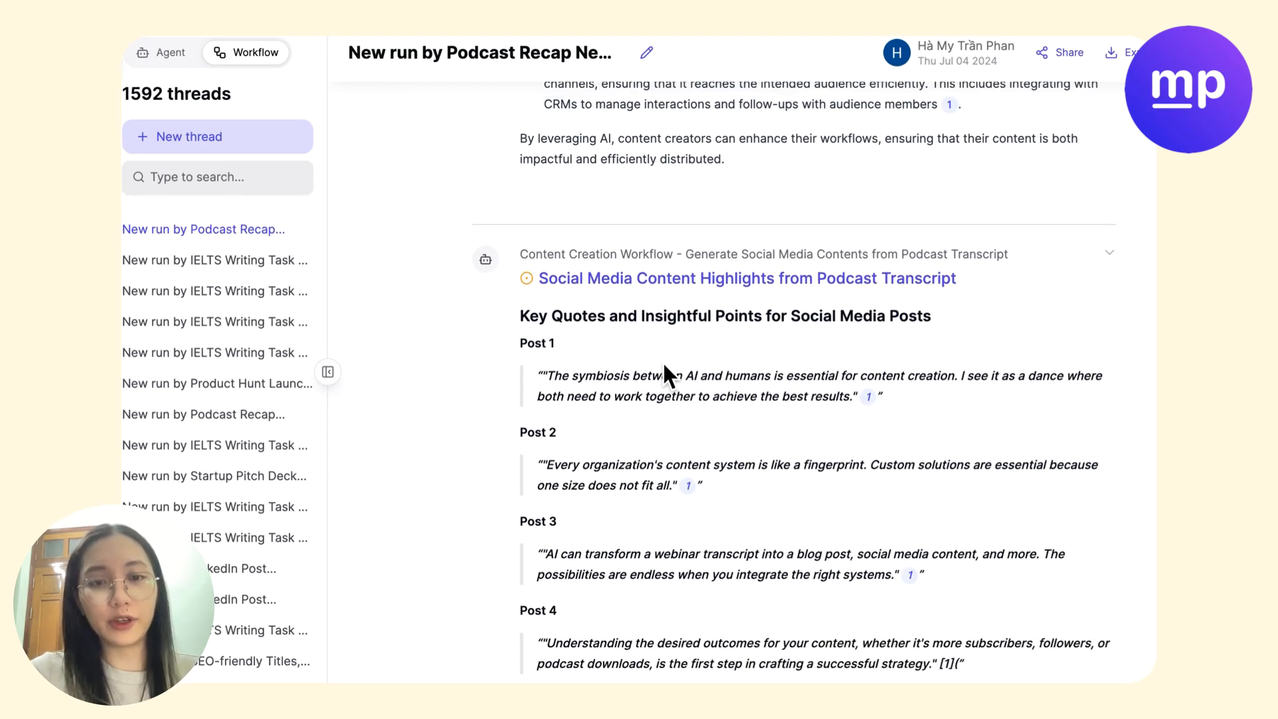
scroll(765, 376, down, 3)
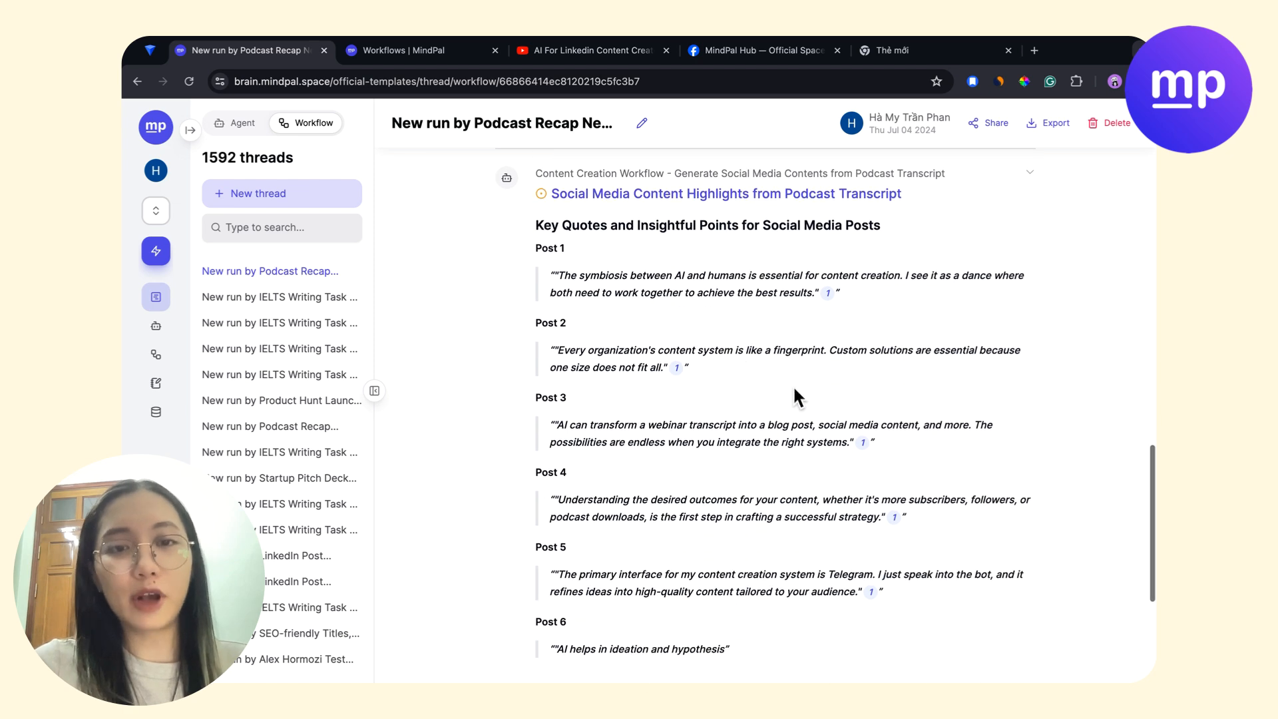
scroll(855, 414, down, 2)
scroll(851, 414, up, 2)
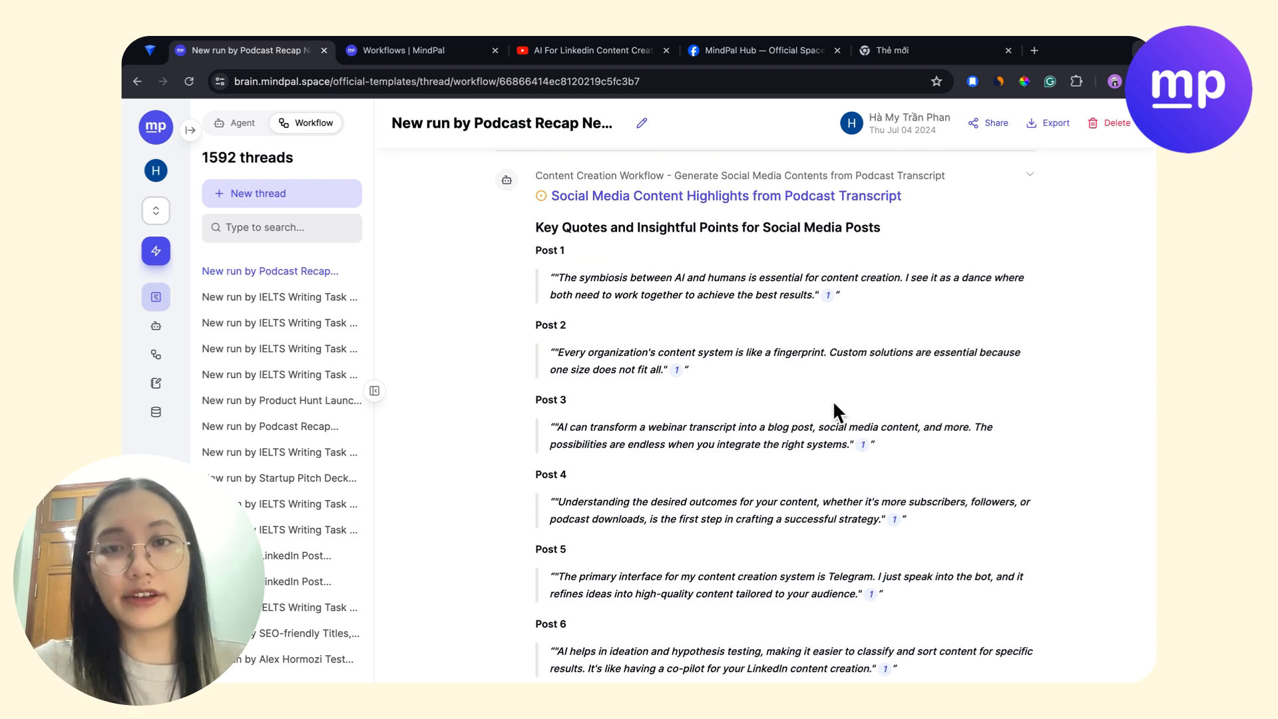
scroll(802, 369, down, 10)
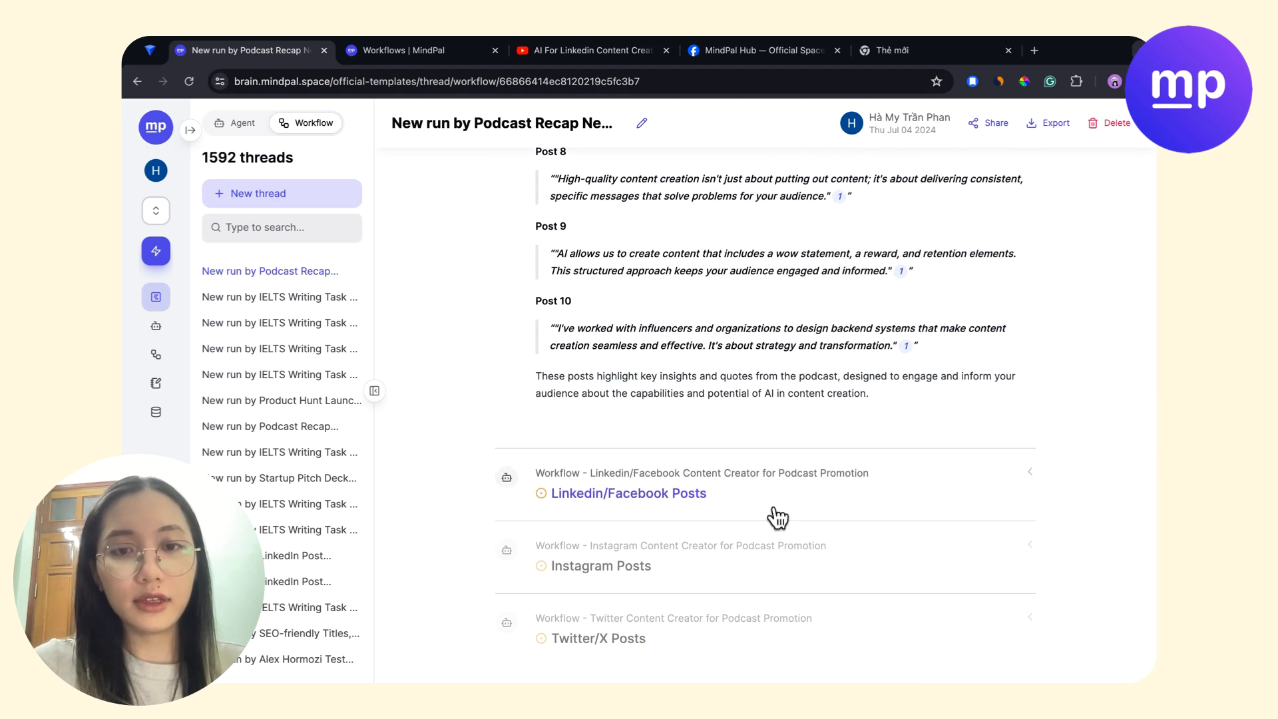
scroll(773, 516, up, 10)
scroll(677, 398, up, 2)
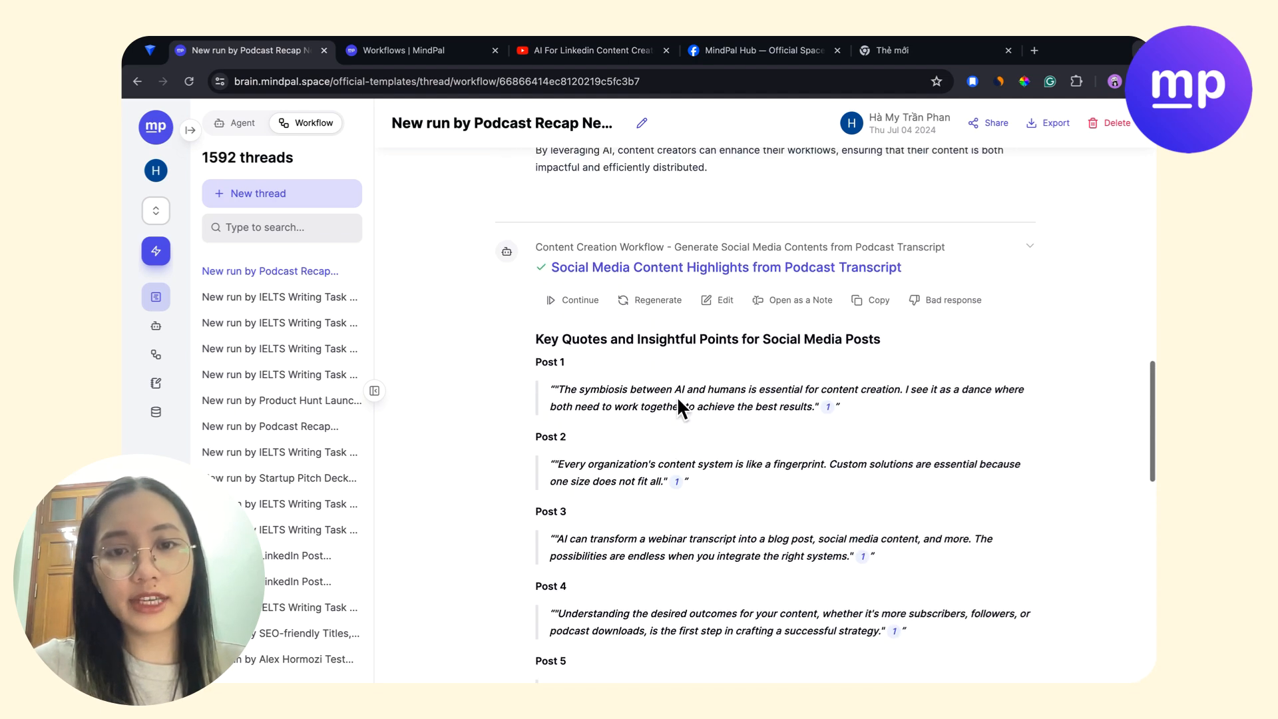
Review the generated LinkedIn and Facebook posts down to their call-to-action.
scroll(677, 395, down, 12)
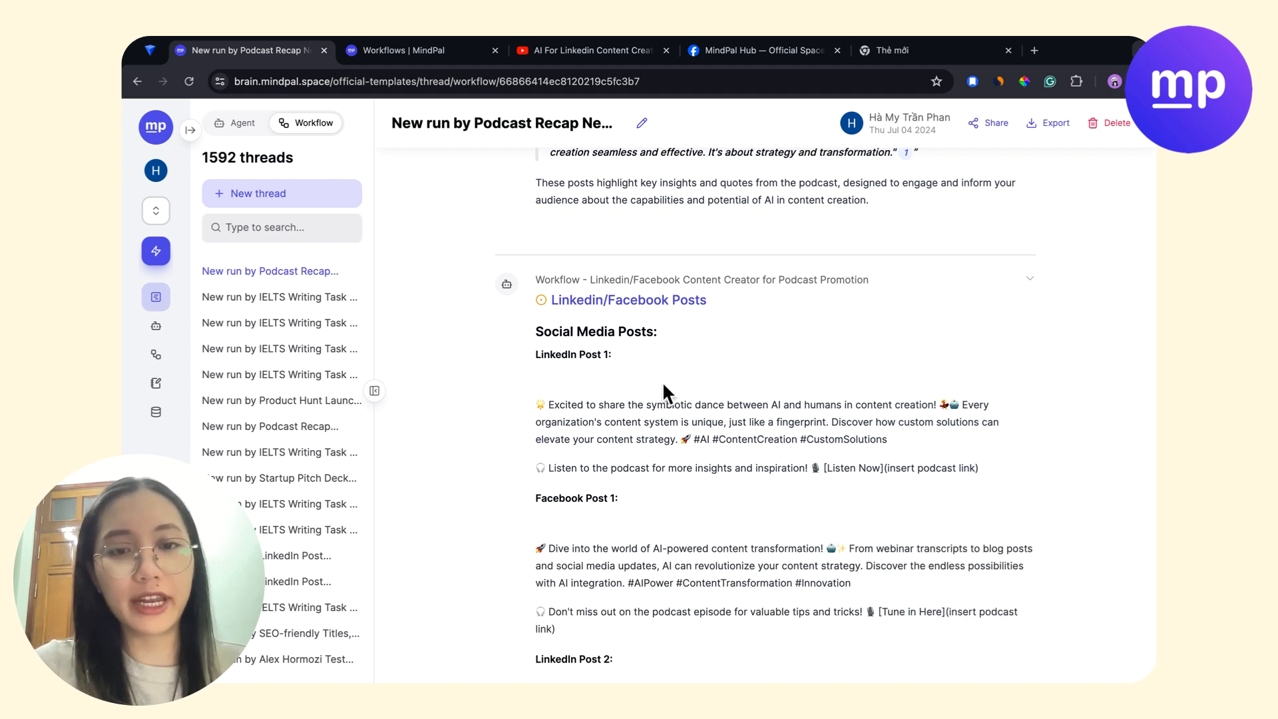
scroll(644, 367, down, 3)
scroll(701, 372, up, 2)
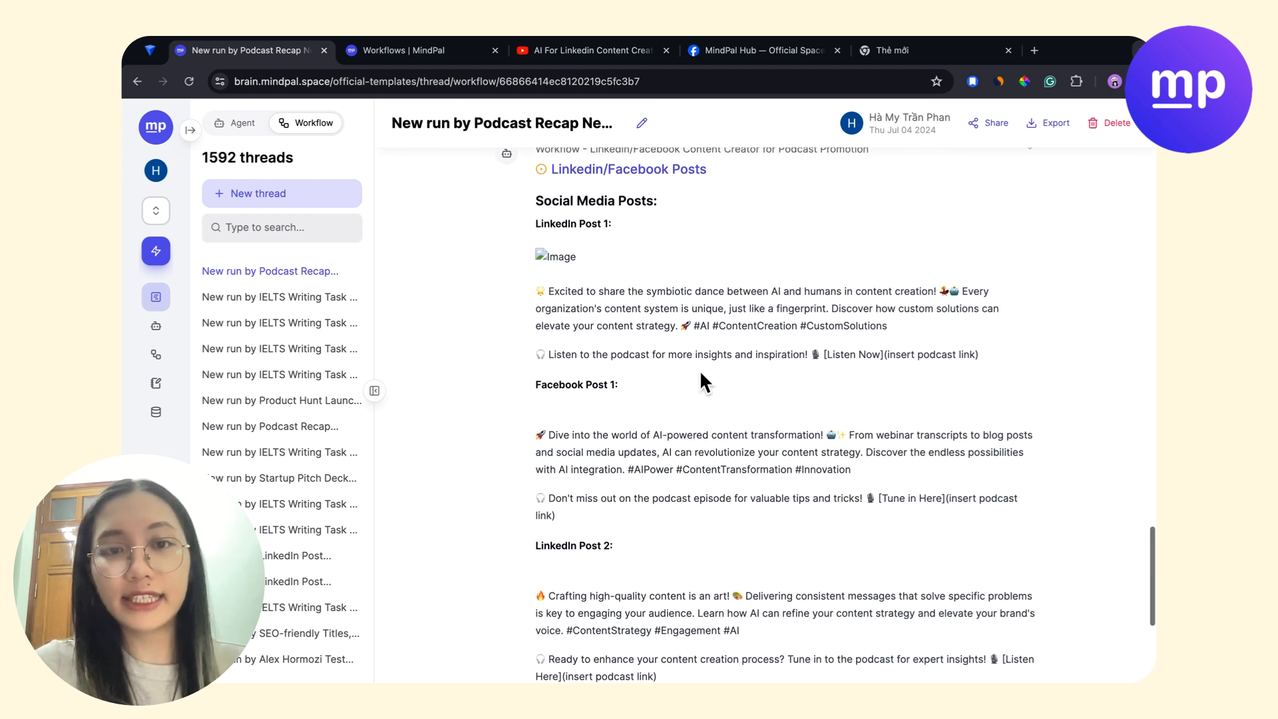
scroll(699, 370, down, 5)
scroll(740, 445, down, 1)
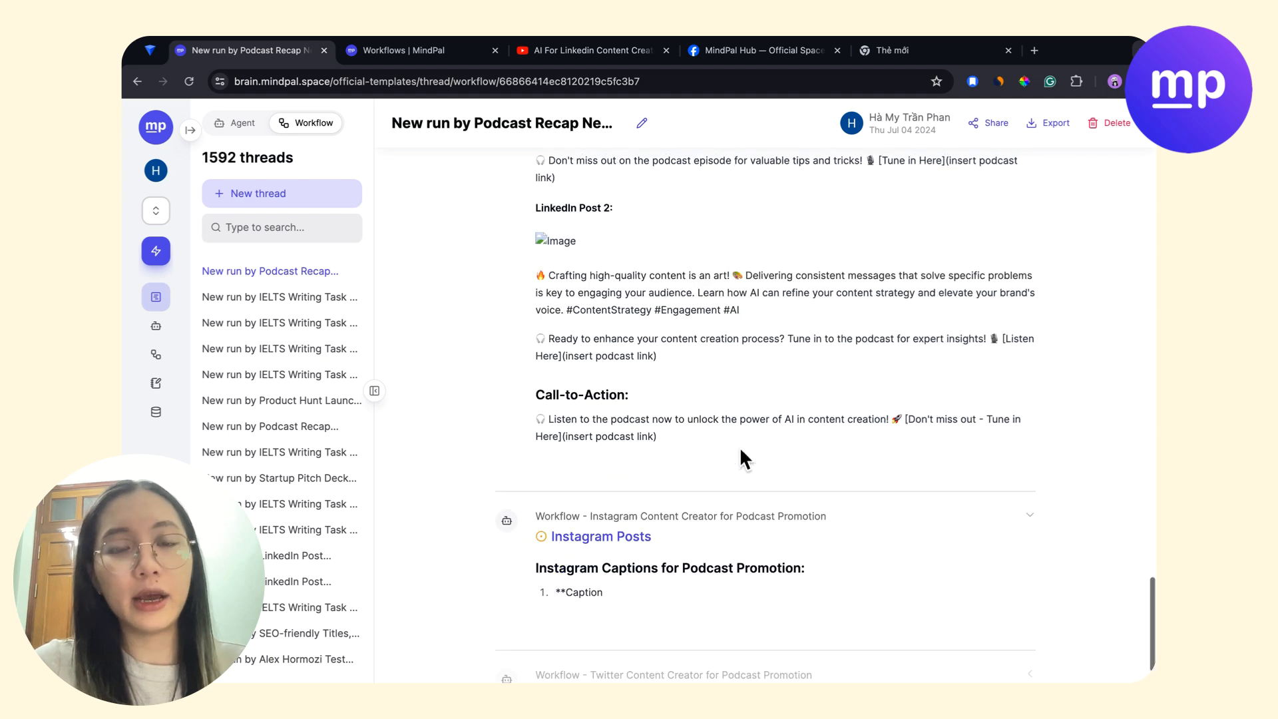
Review the generated Instagram captions and the Twitter/X posts at the end of the run.
scroll(740, 446, down, 1)
scroll(813, 455, down, 2)
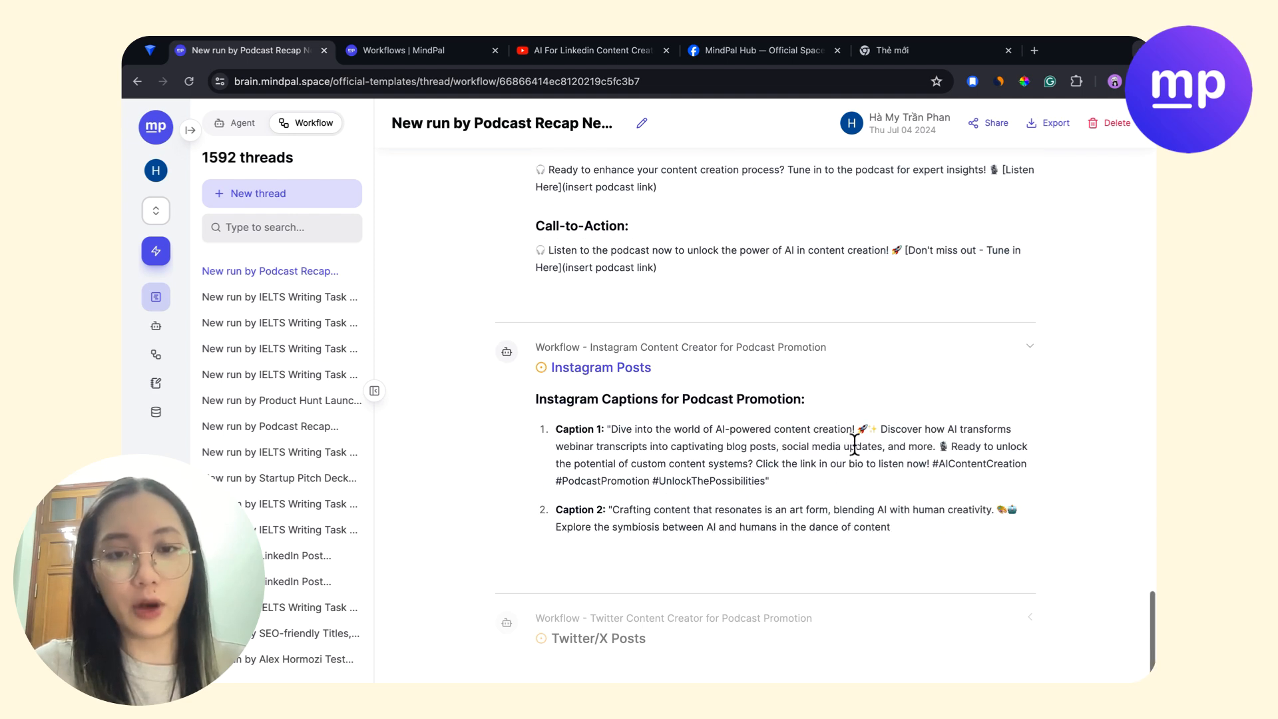
scroll(827, 490, down, 2)
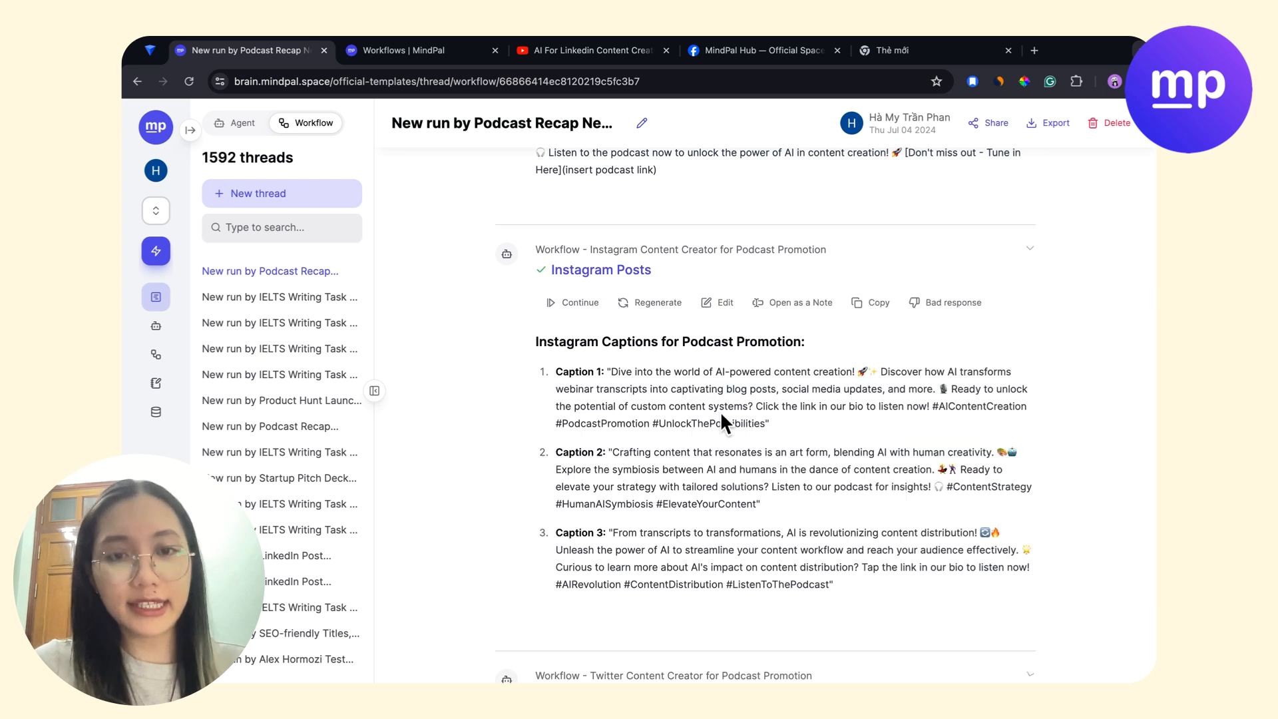
scroll(720, 412, down, 3)
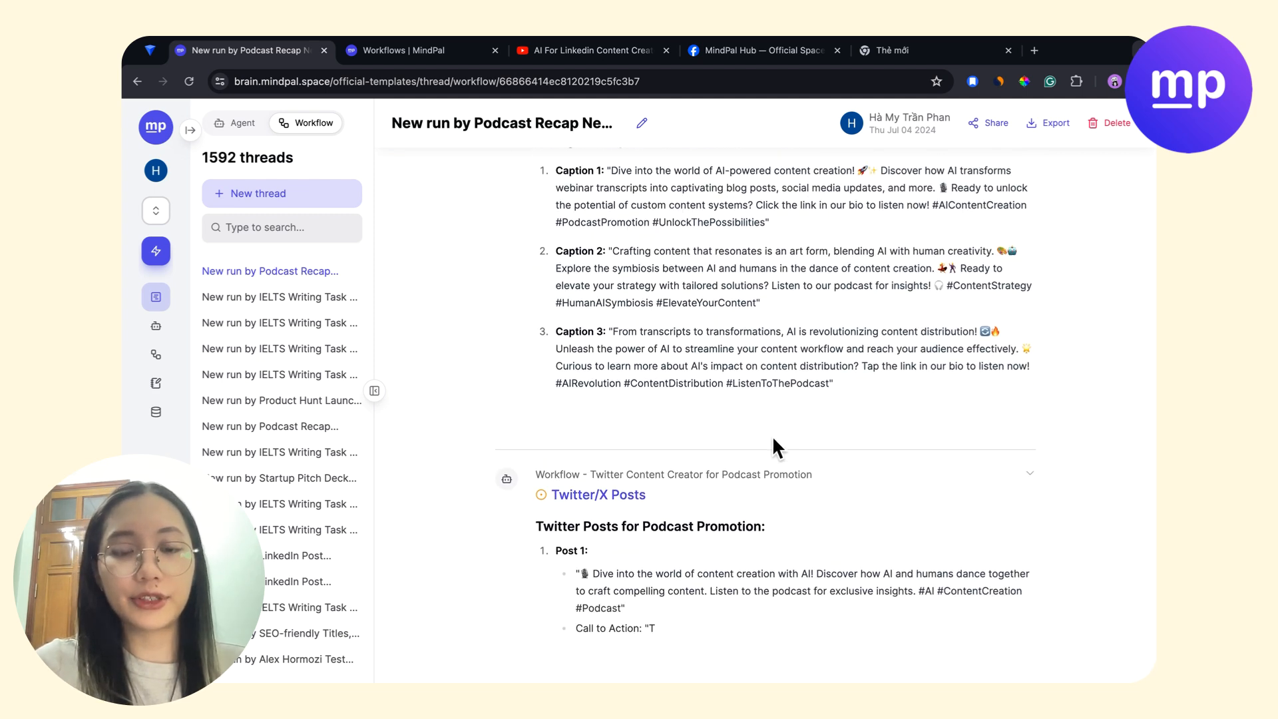
scroll(772, 436, down, 3)
scroll(772, 435, down, 2)
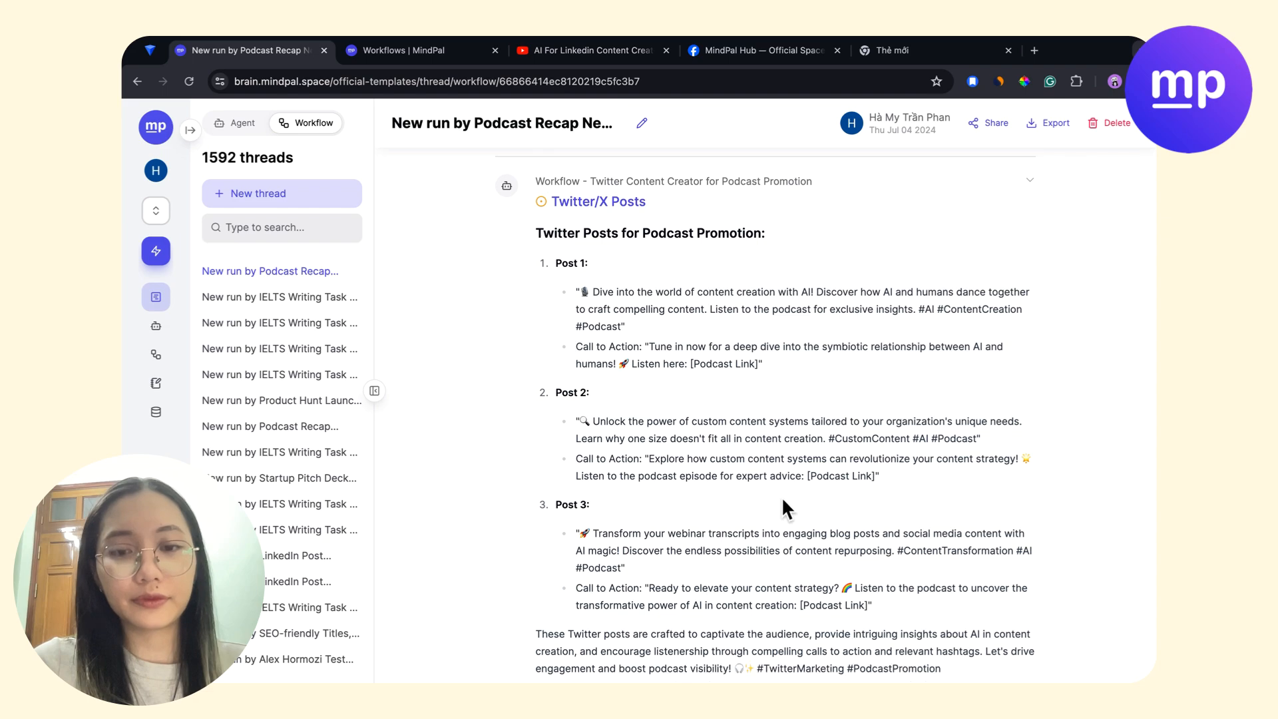
scroll(776, 493, up, 5)
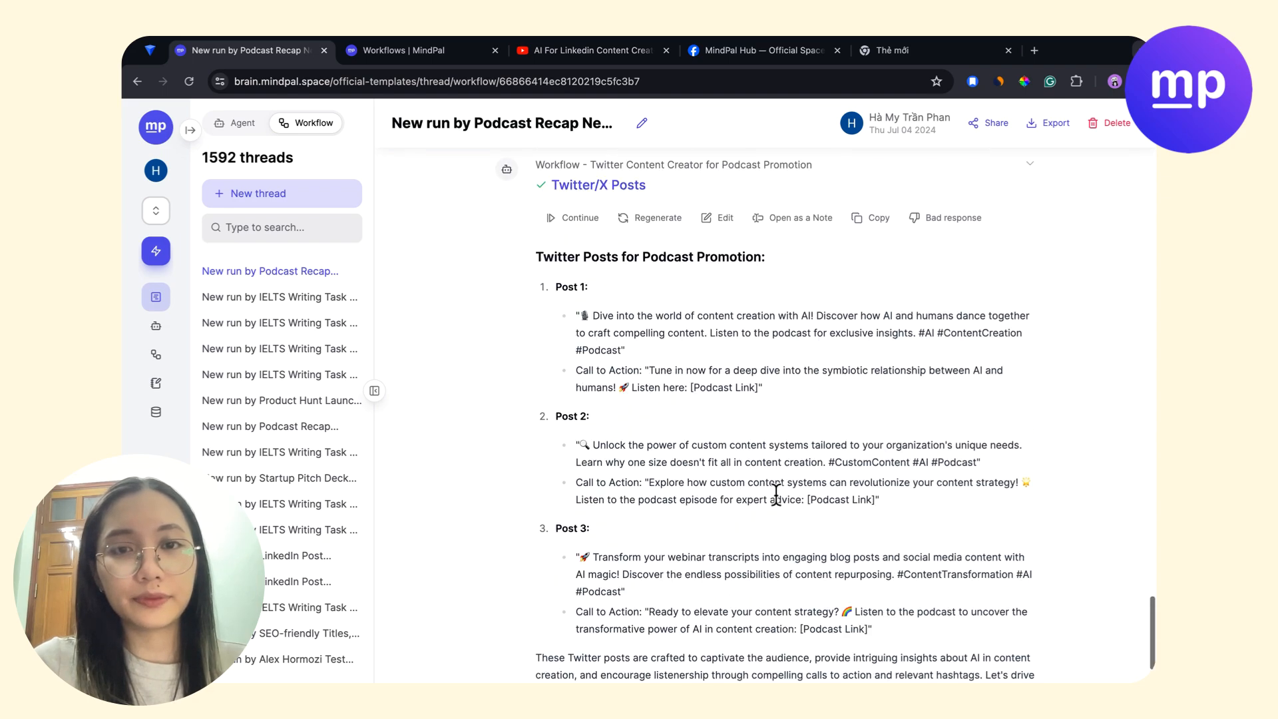
Return to the start of the run and review its podcast link, custom ideas and recap newsletter.
scroll(776, 496, up, 20)
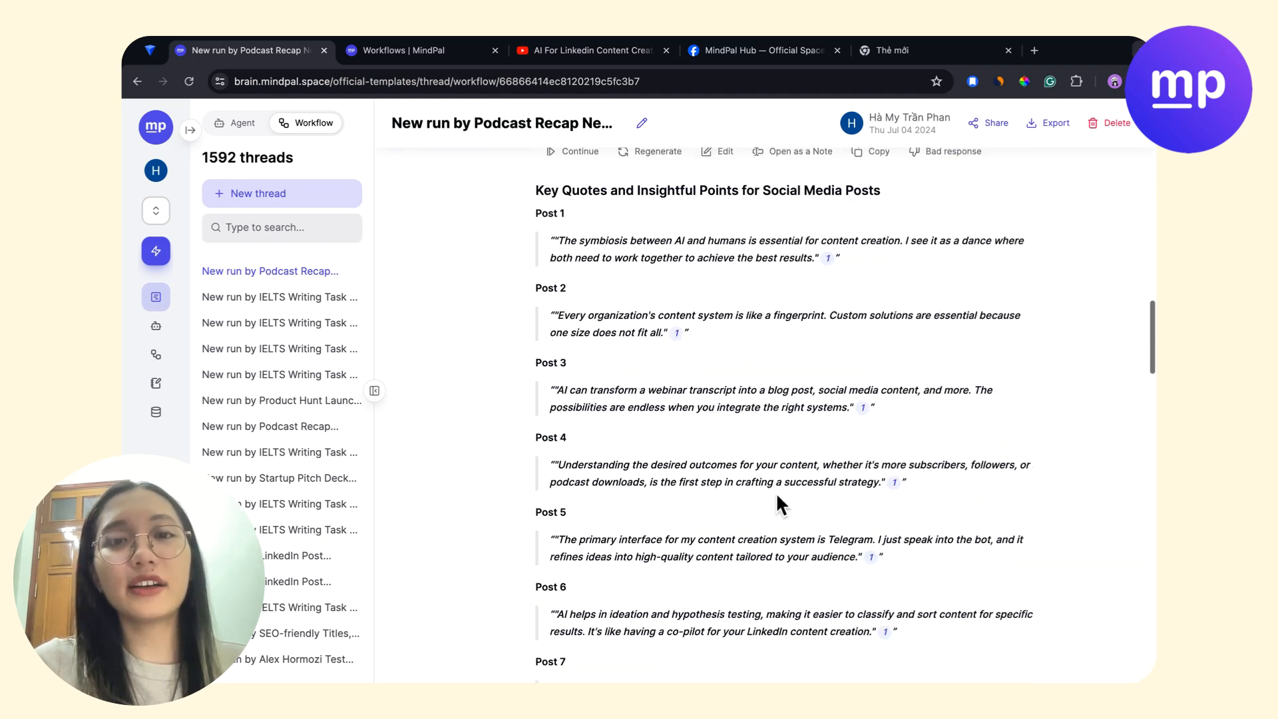
scroll(776, 494, up, 4)
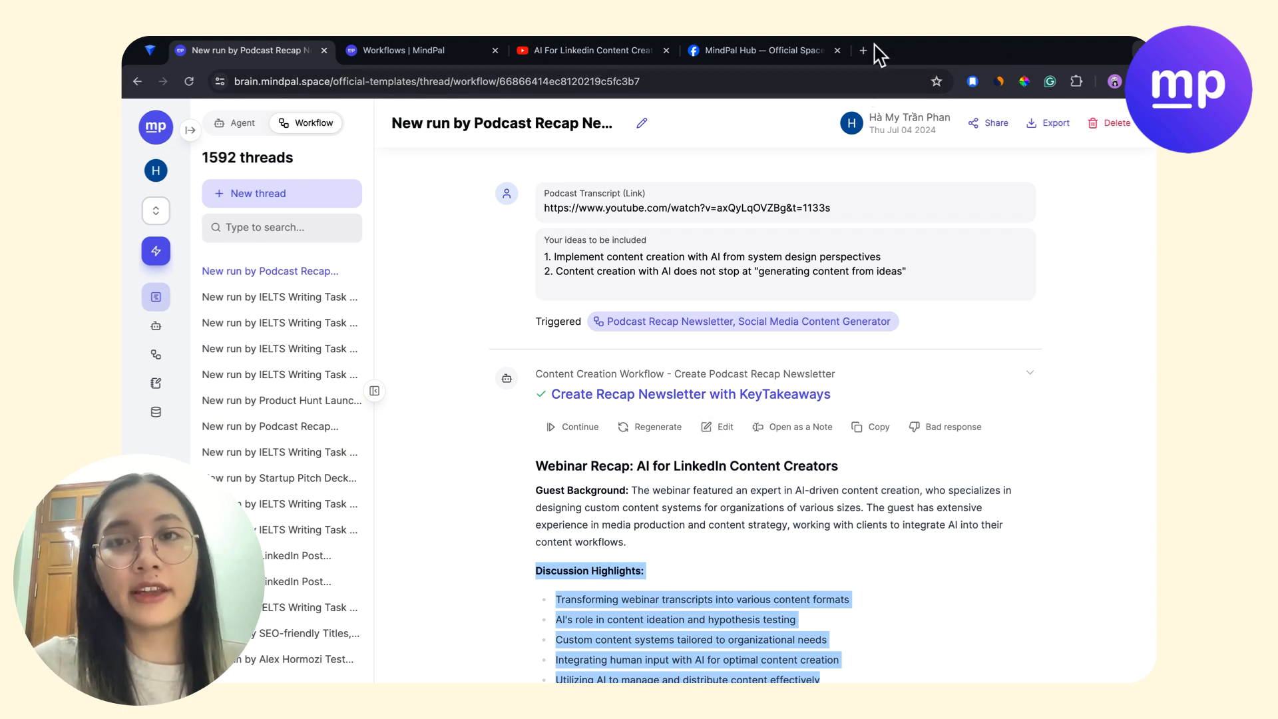
scroll(692, 453, down, 3)
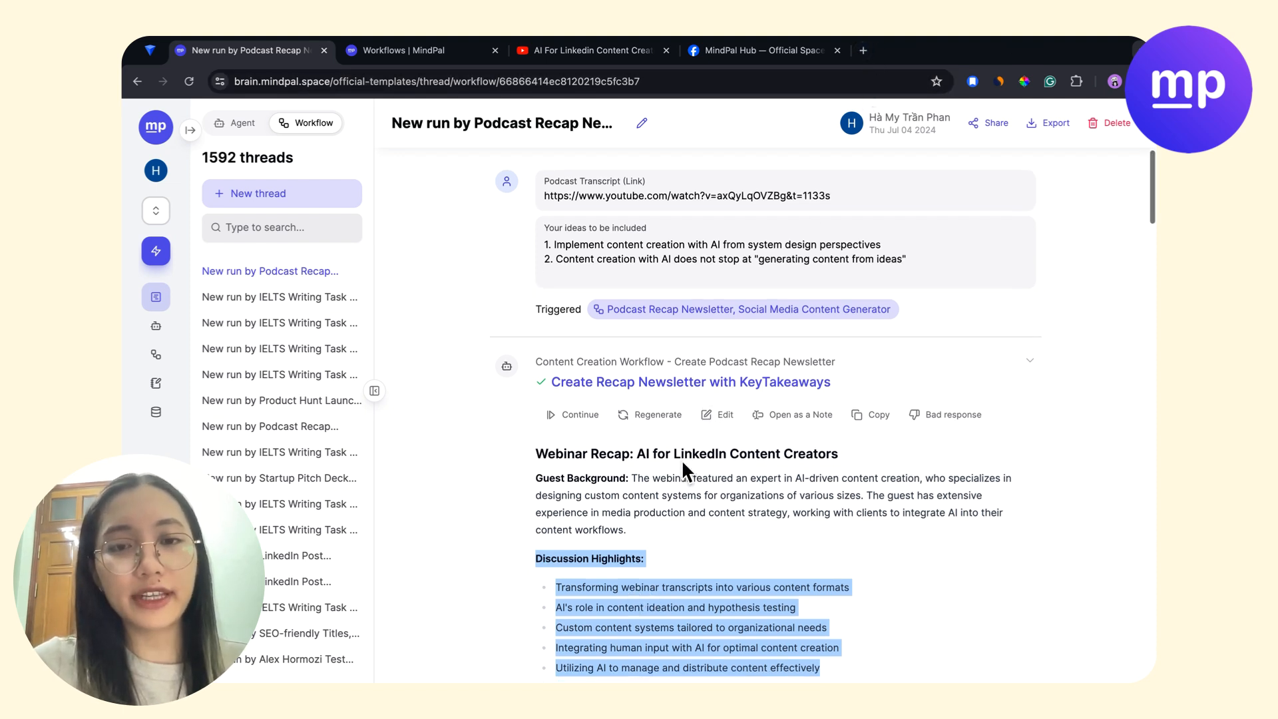
scroll(681, 459, up, 5)
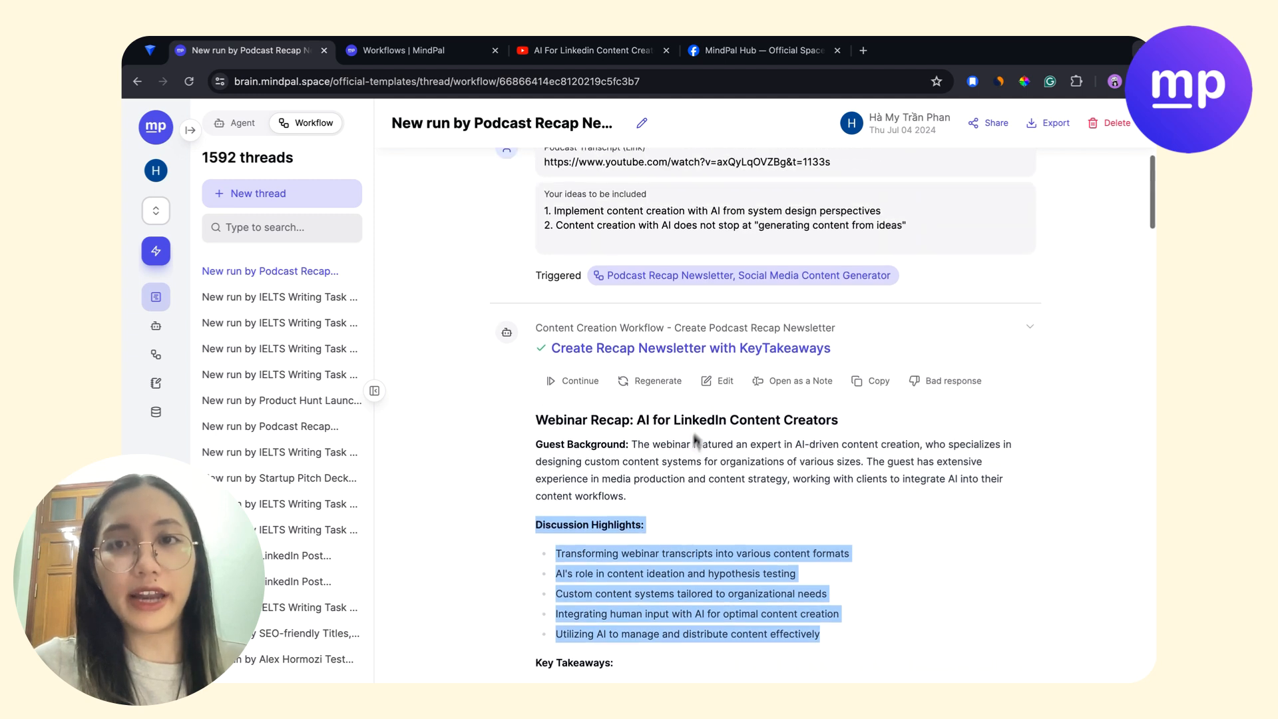
Open MindPal's free AI workflow gallery at mindpal.space/workflow in a new browser tab.
click(863, 50)
text(mindpal)
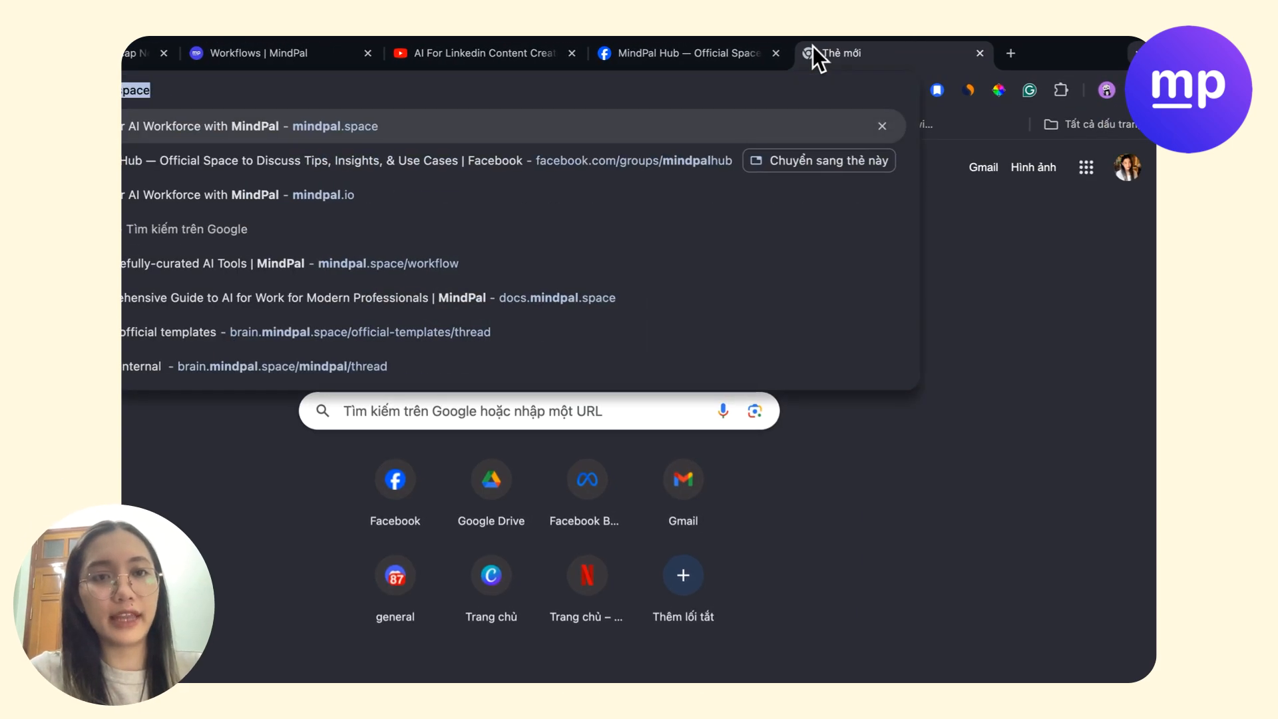
key(Down)
key(Down)
key(Down)
key(Down)
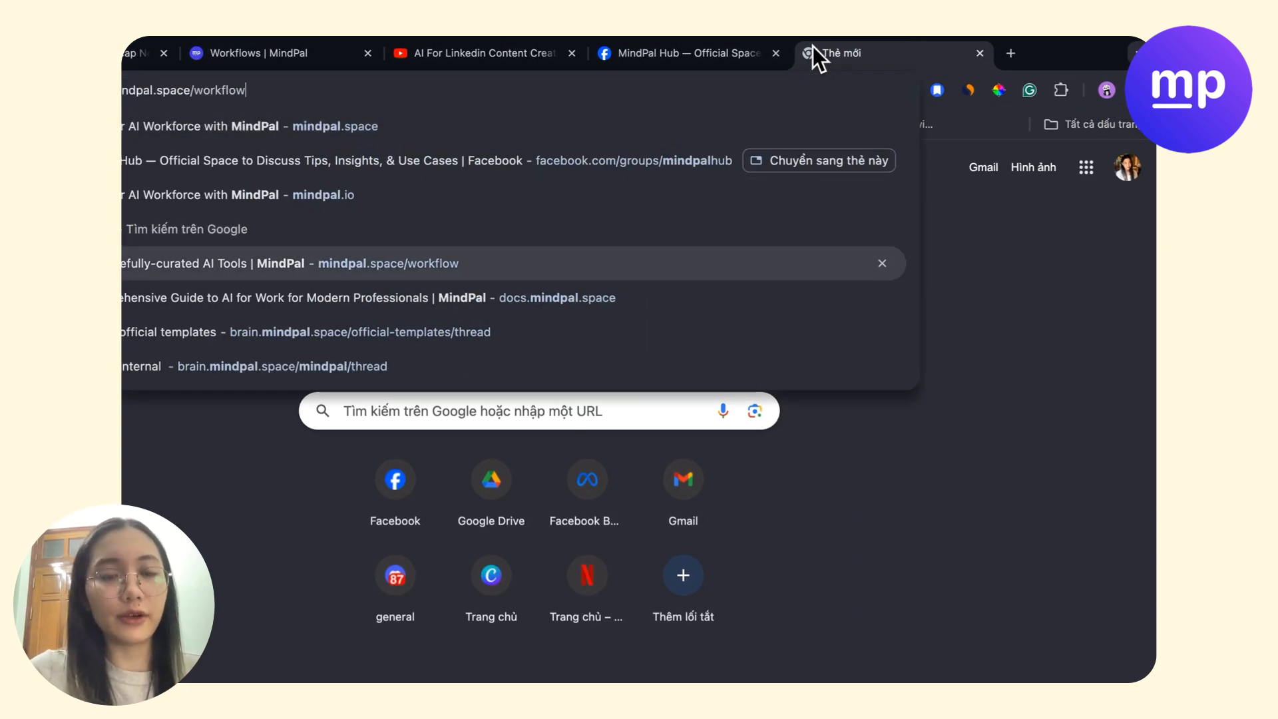
key(Return)
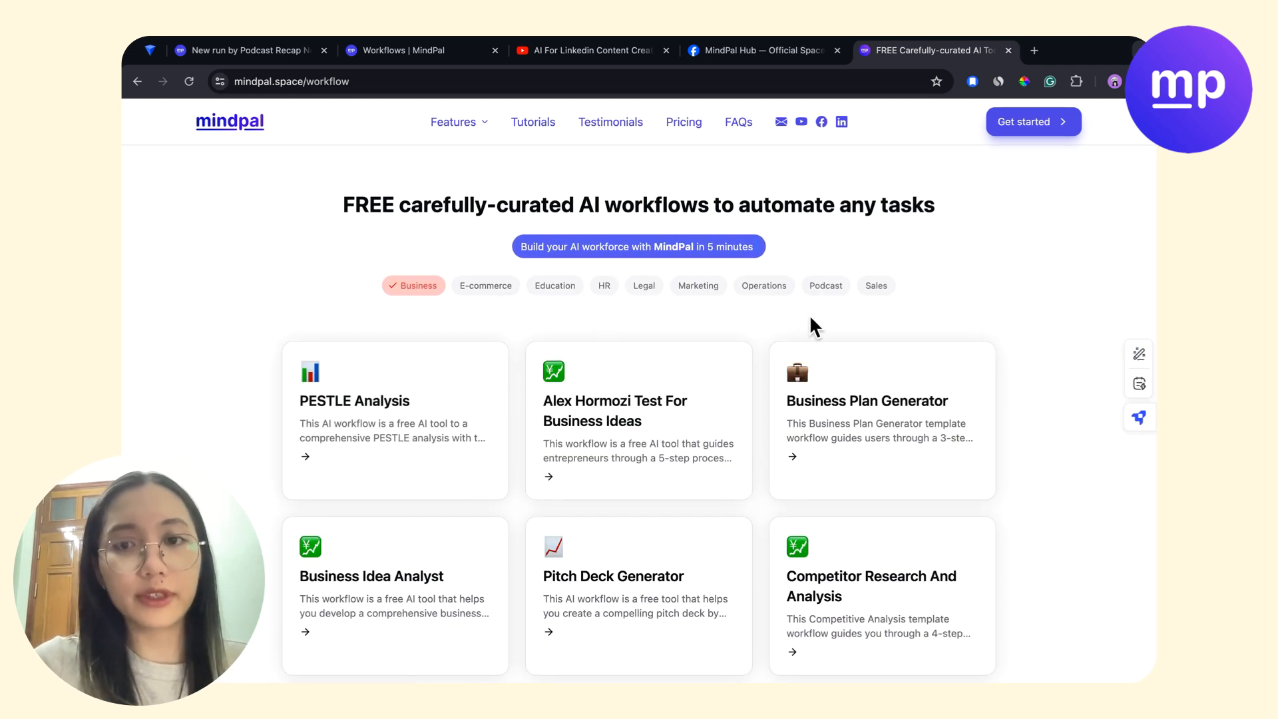
Filter the workflow gallery to the Podcast category only, removing the Business category.
click(825, 285)
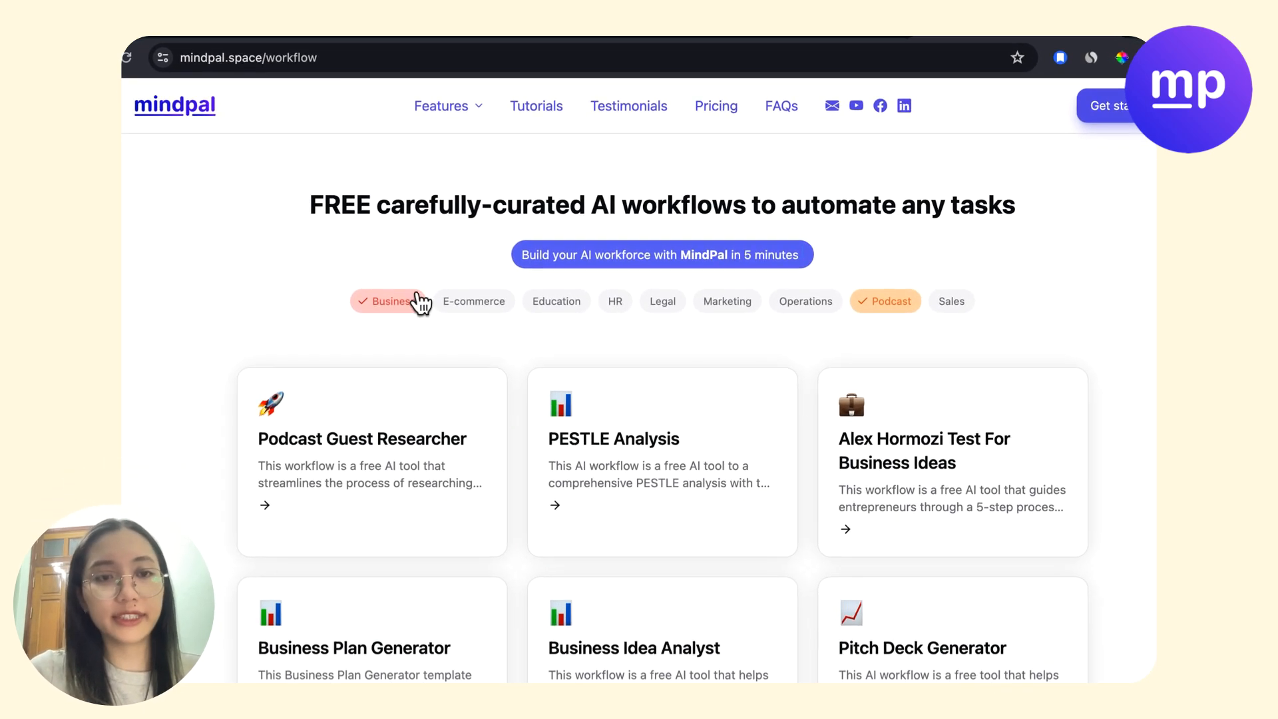
click(429, 286)
scroll(593, 507, down, 2)
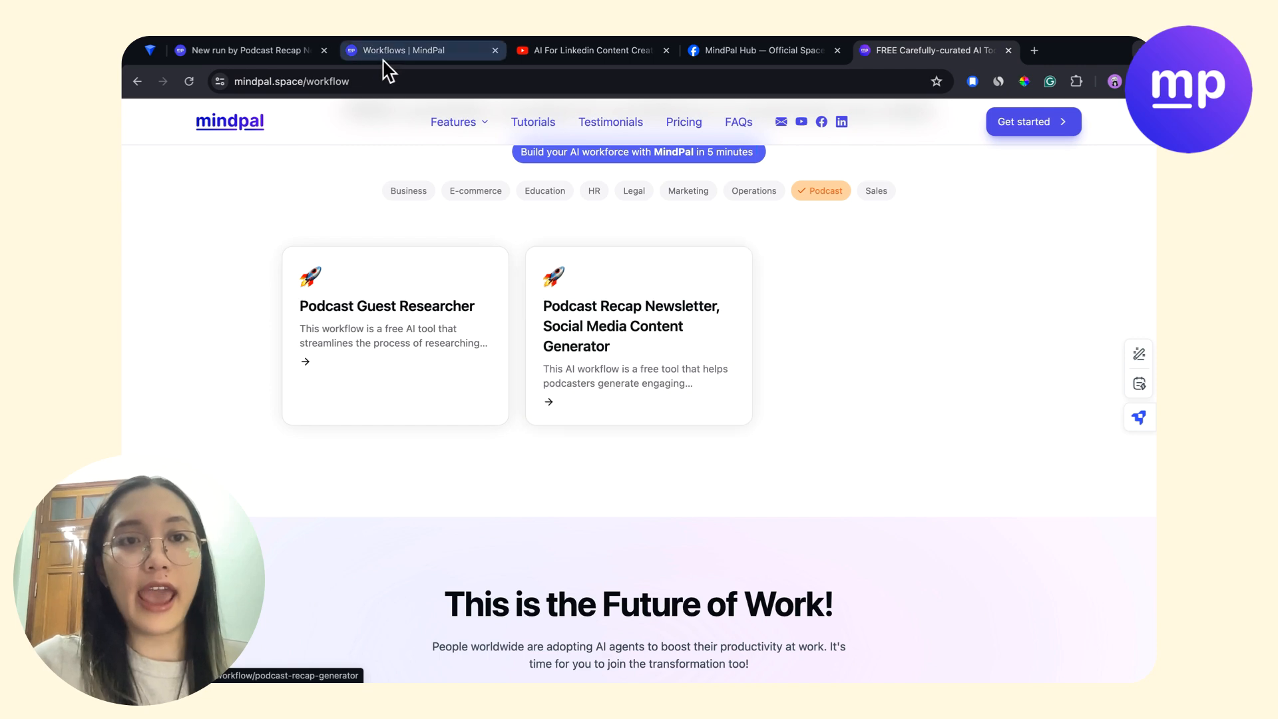
Return to the MindPal workspace and browse its multi-agent workflow templates.
click(293, 53)
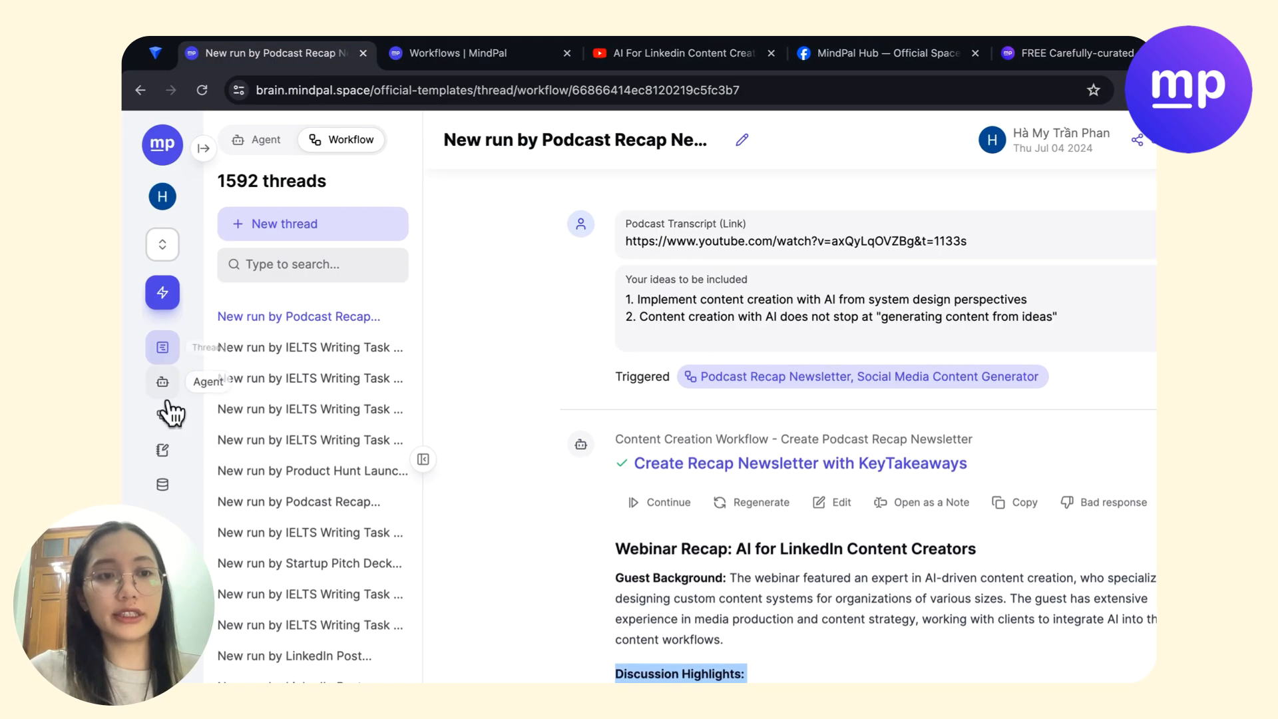
click(164, 418)
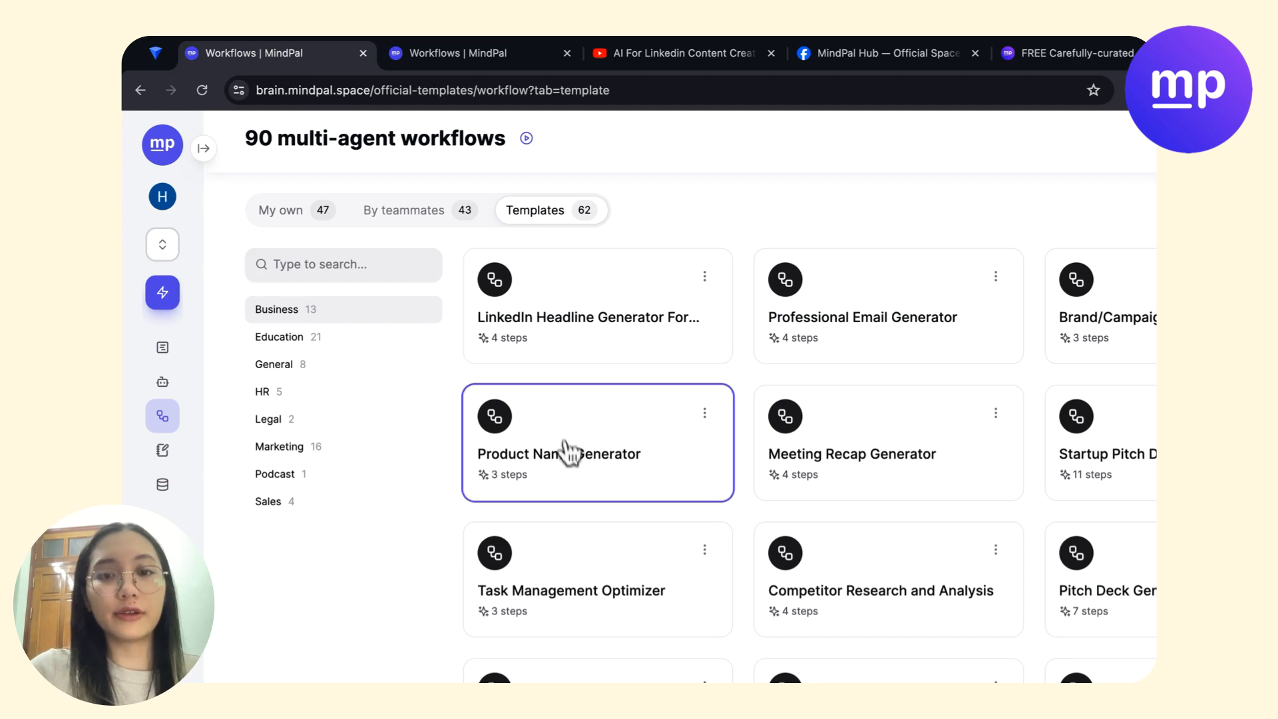
scroll(565, 466, down, 1)
scroll(569, 469, up, 1)
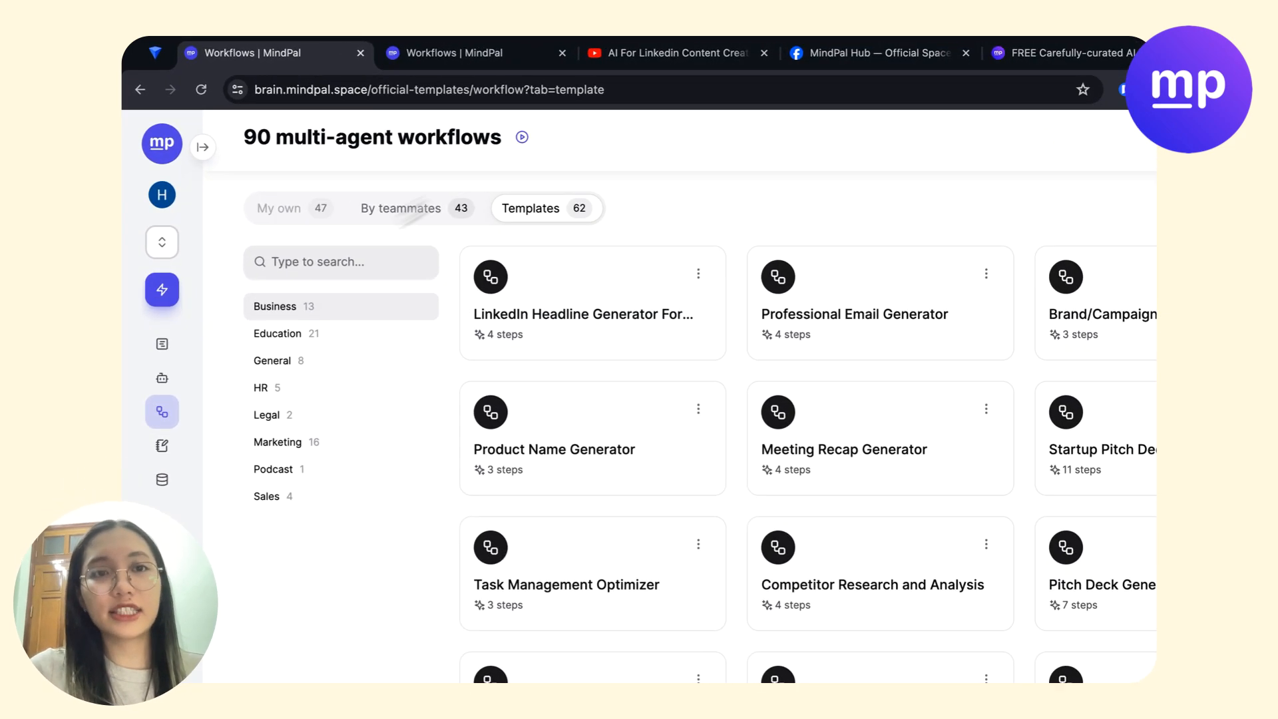
Switch to the New workflow draft and examine its description against the suggested trigger inputs and steps.
click(459, 53)
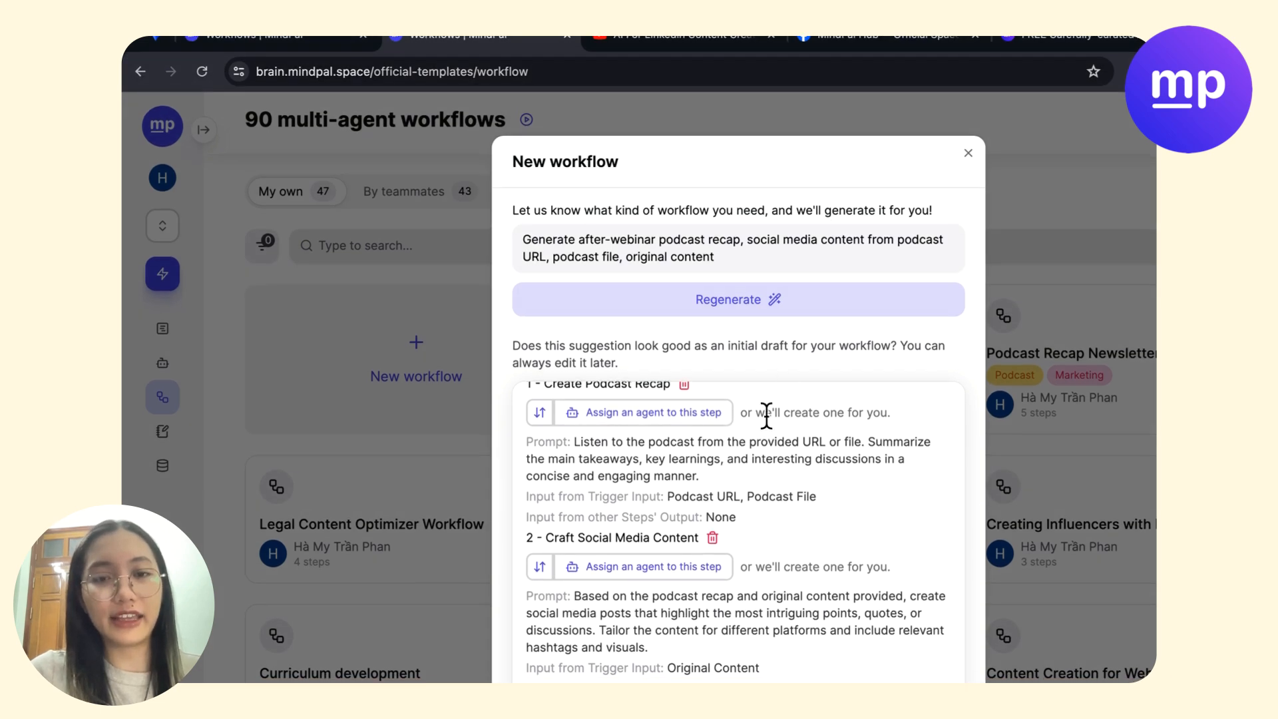
scroll(766, 413, up, 3)
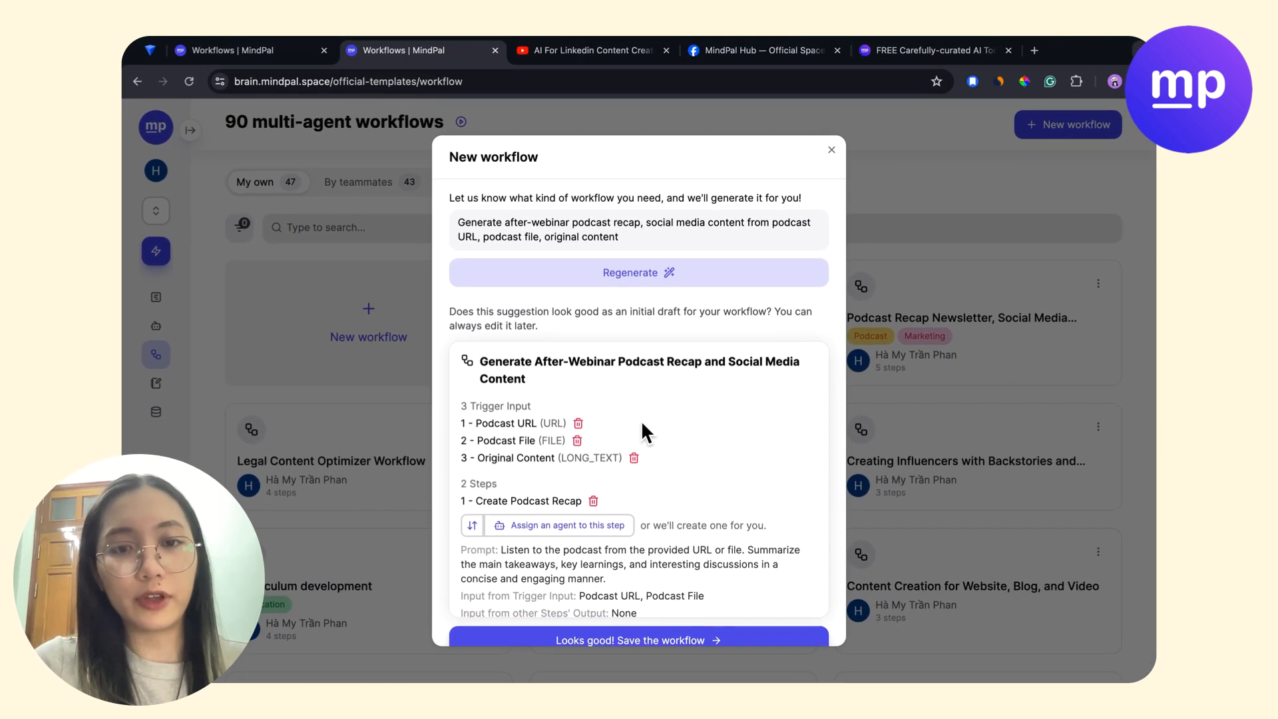
scroll(642, 428, down, 3)
scroll(648, 434, up, 3)
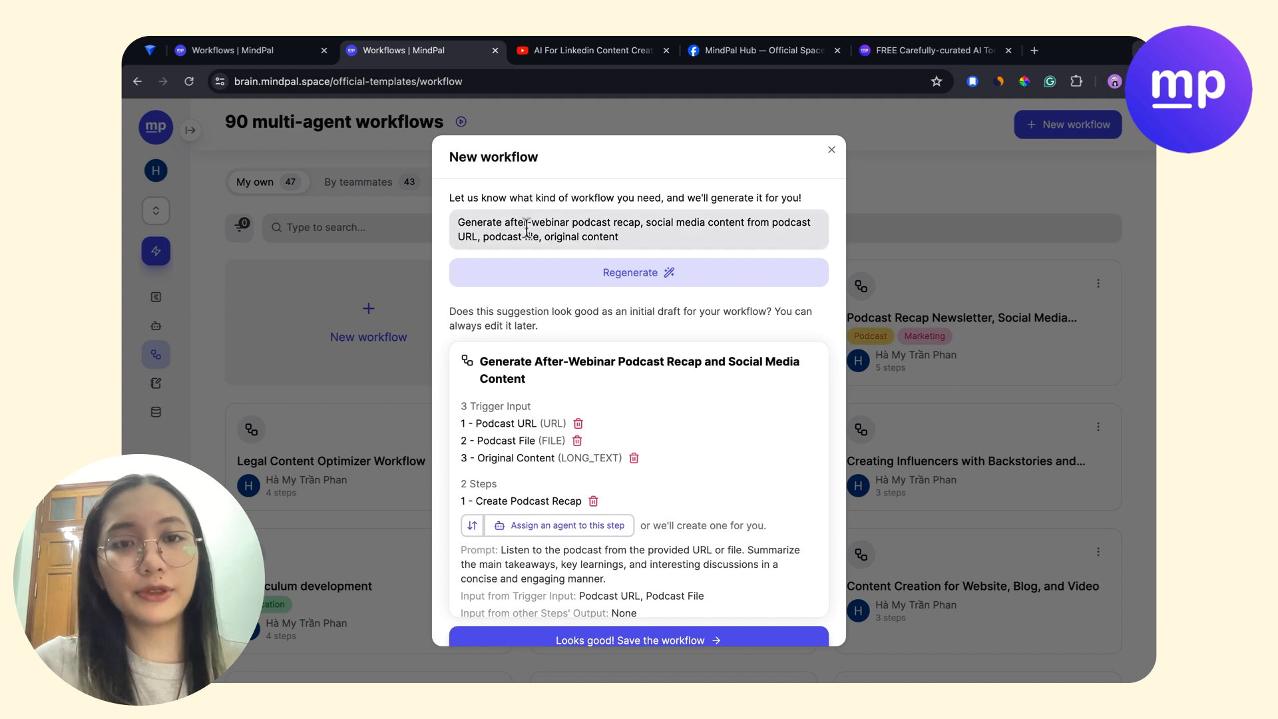
drag(618, 238, 459, 223)
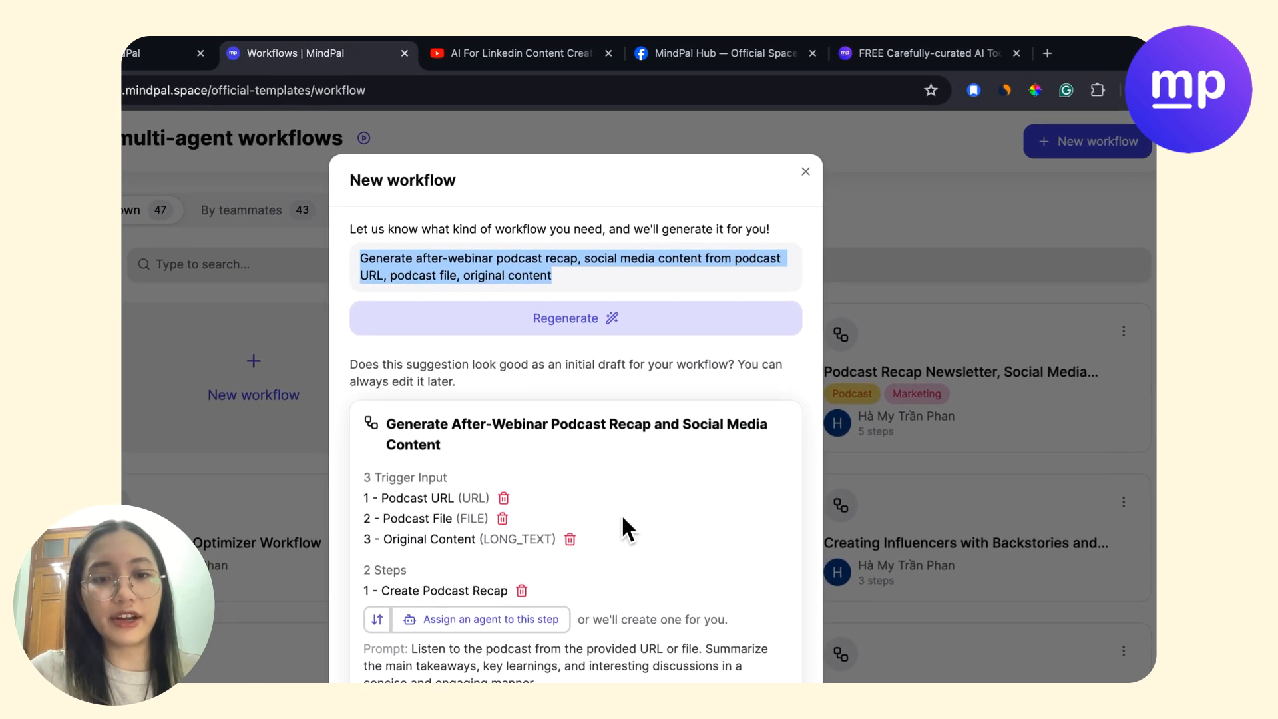
scroll(620, 513, down, 3)
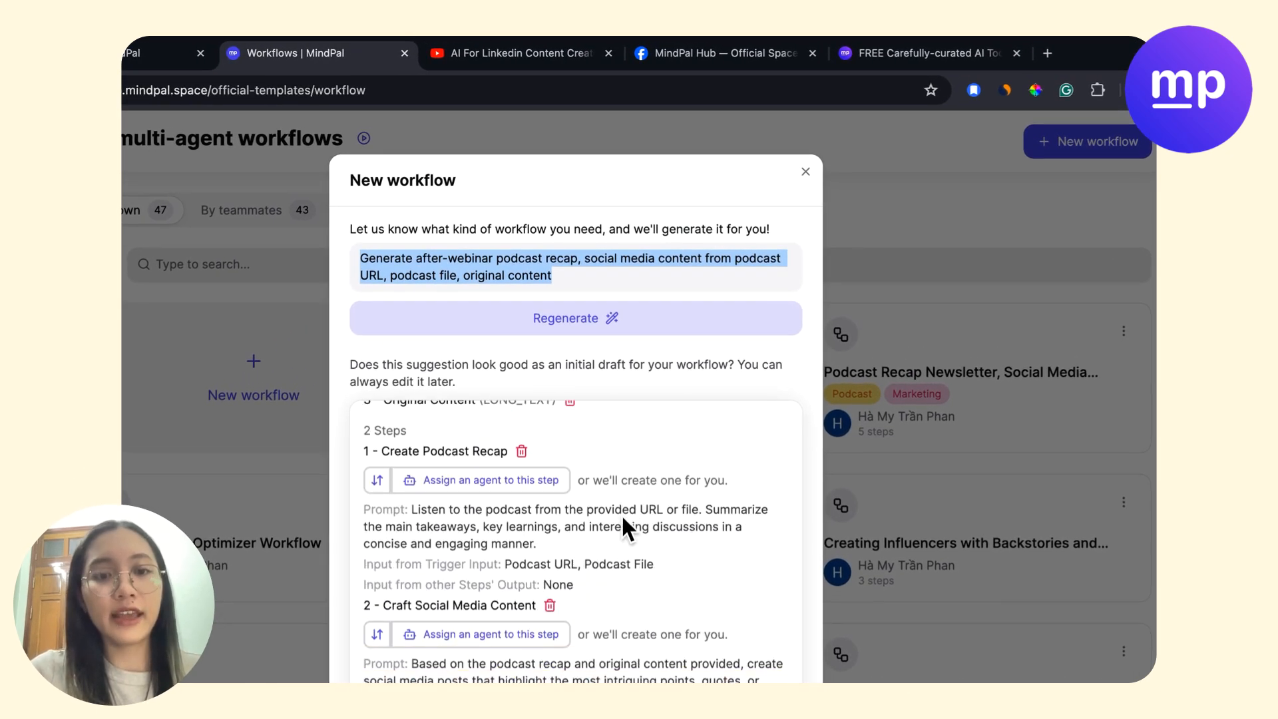
scroll(621, 513, down, 5)
scroll(621, 514, up, 10)
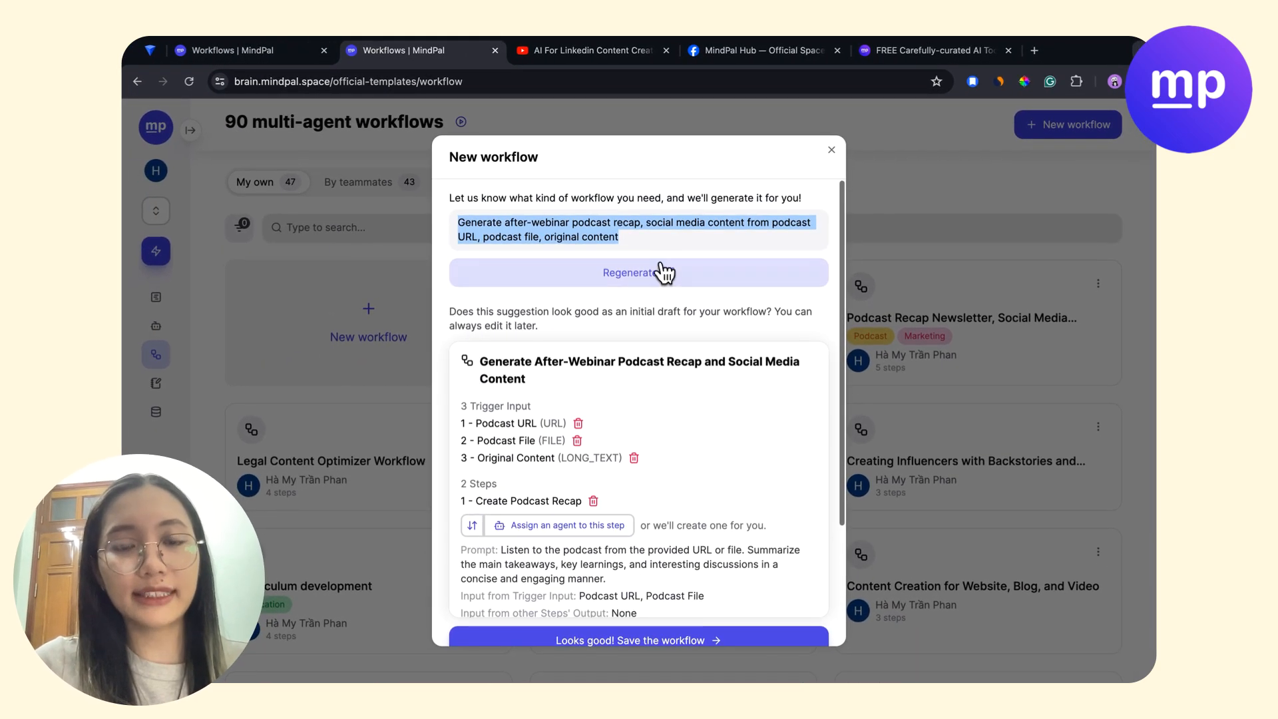
click(645, 238)
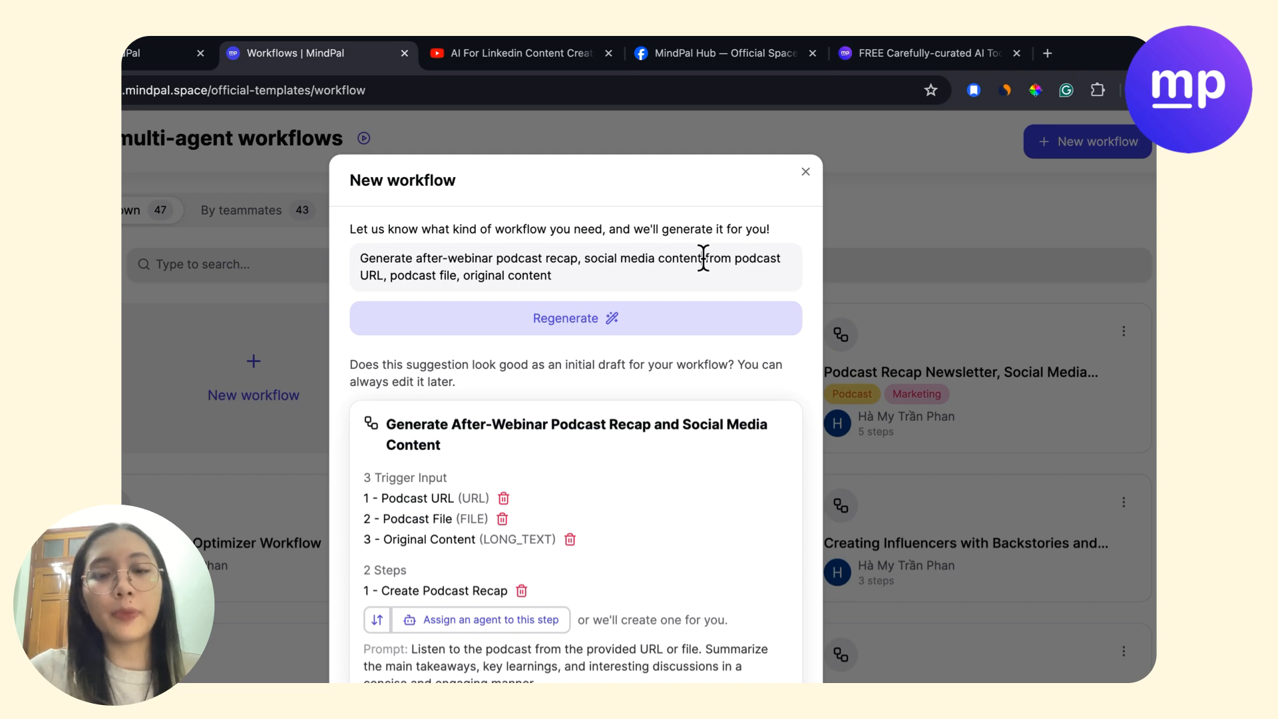
Read the prompts and input sources of the suggested Create Podcast Recap and Craft Social Media Content steps.
scroll(634, 529, down, 5)
scroll(670, 419, down, 2)
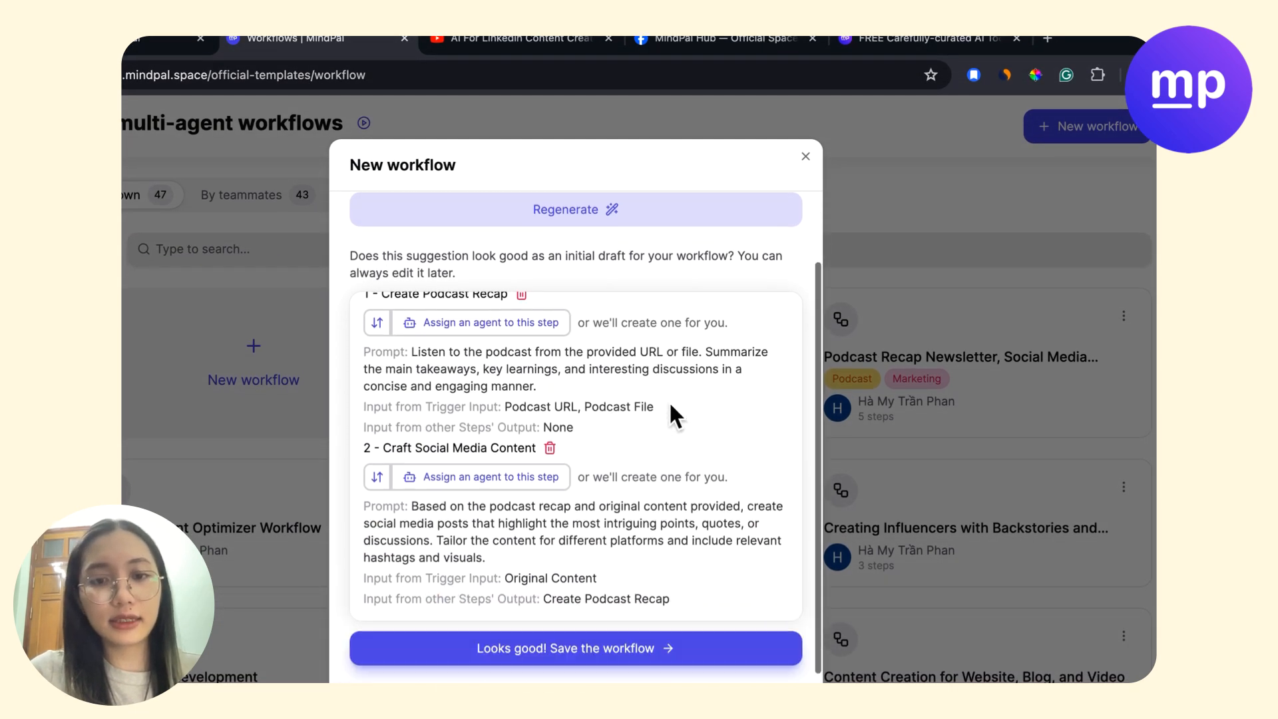
scroll(670, 406, down, 1)
scroll(636, 475, up, 3)
scroll(636, 475, down, 3)
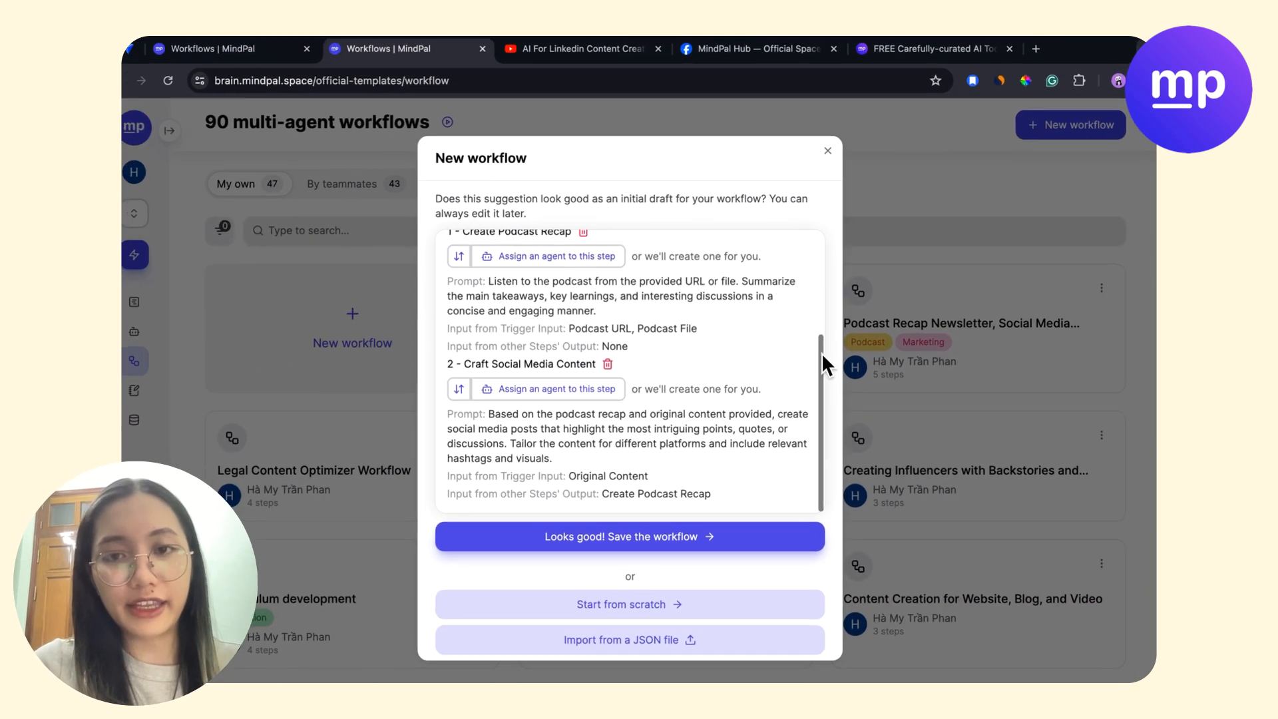
scroll(822, 356, up, 4)
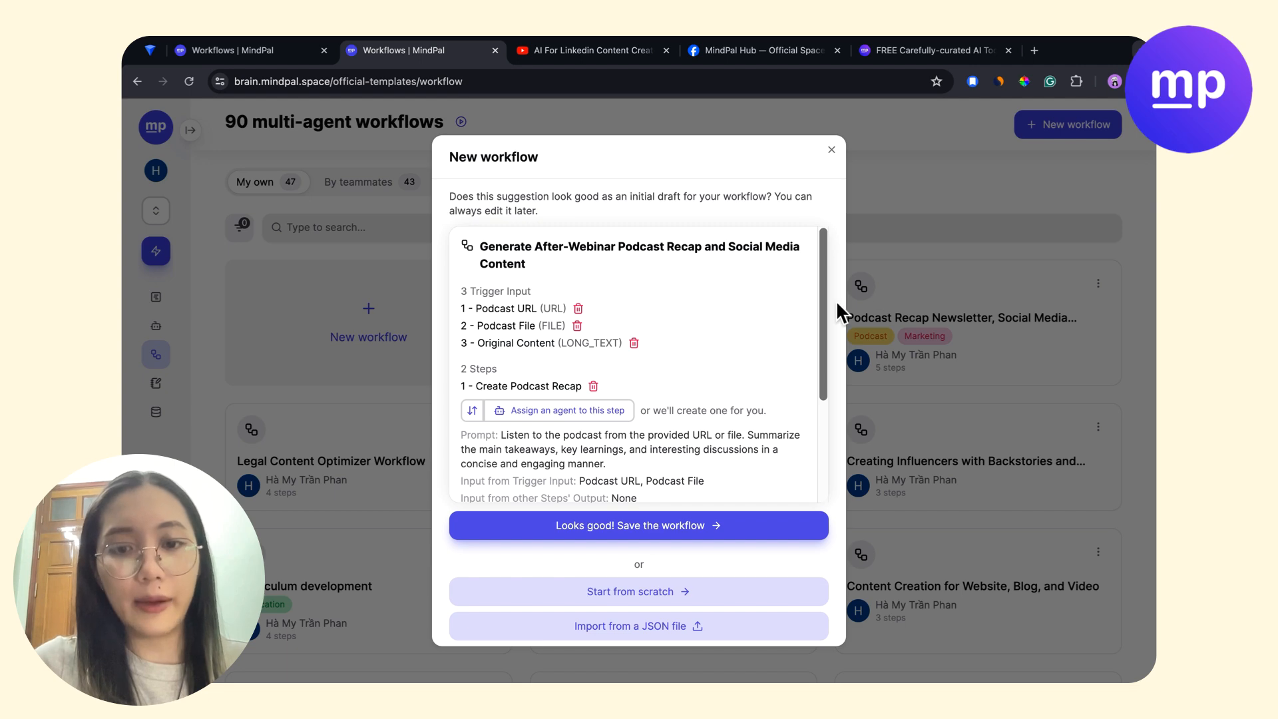
scroll(836, 299, up, 2)
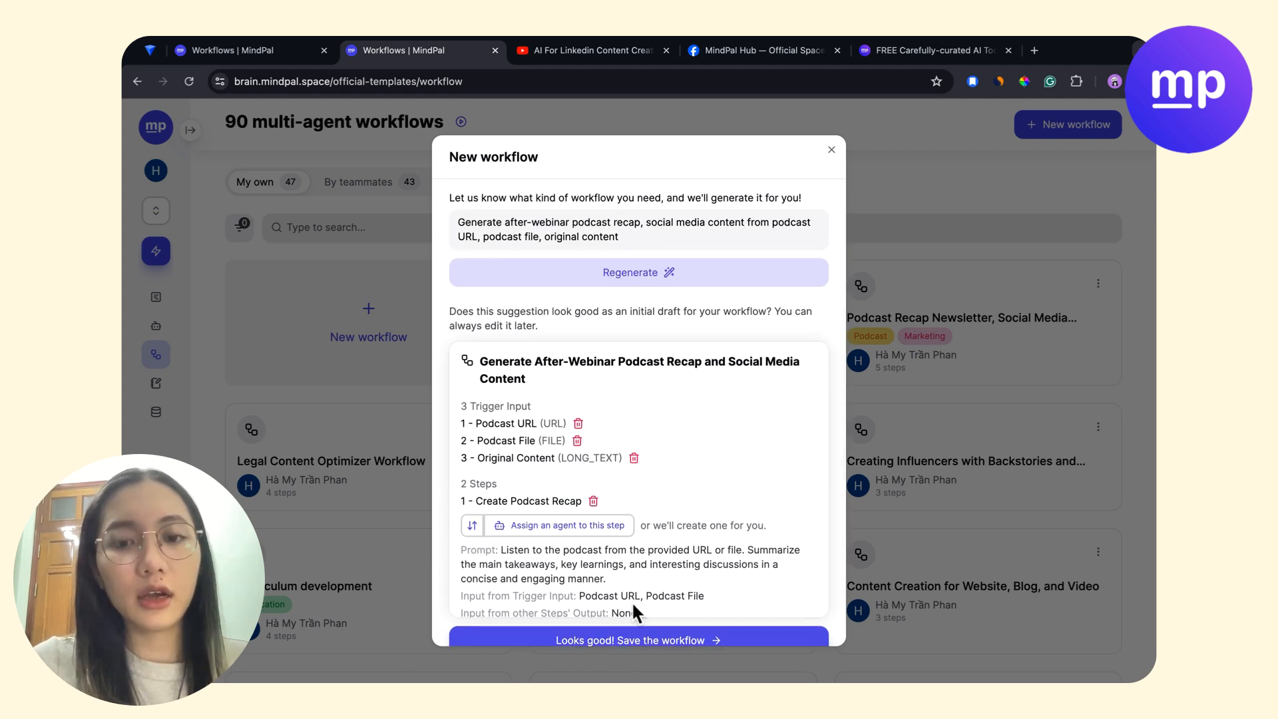
scroll(629, 429, down, 3)
scroll(628, 430, up, 1)
Reopen the latest Podcast Recap run from the workflow threads and review its newsletter and social media highlights.
click(239, 50)
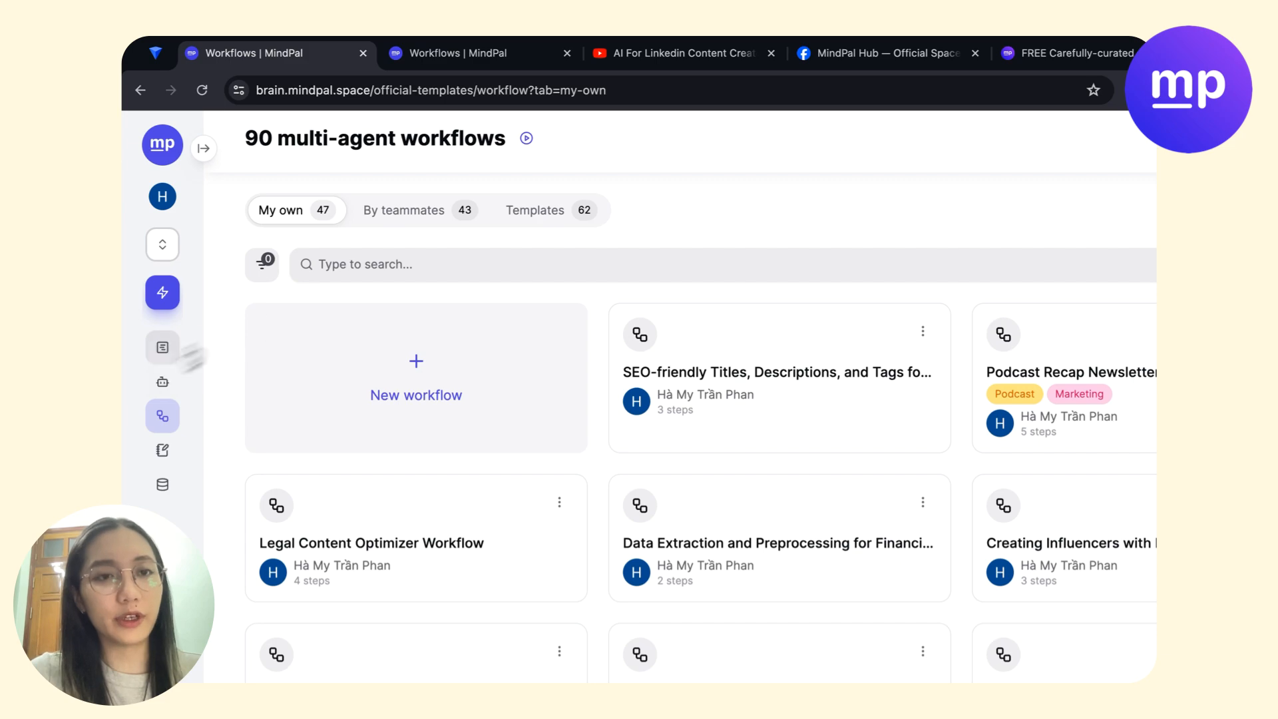
click(163, 348)
click(368, 150)
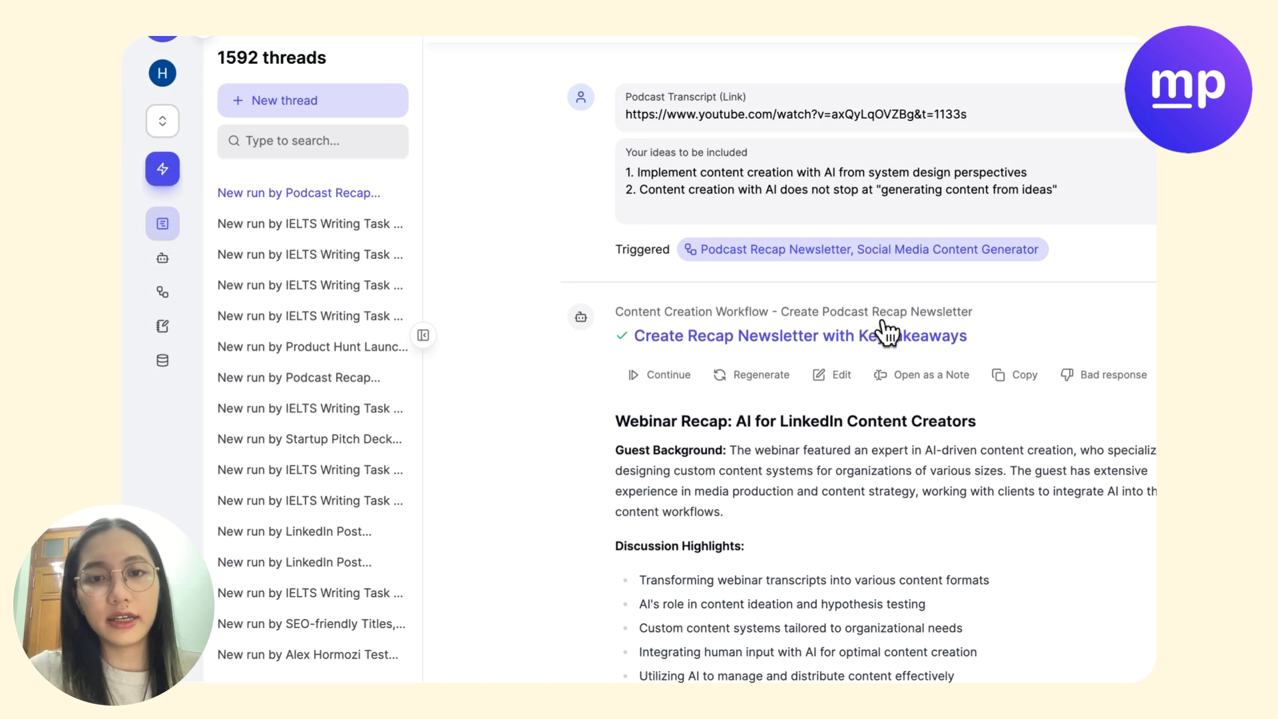
scroll(885, 329, down, 15)
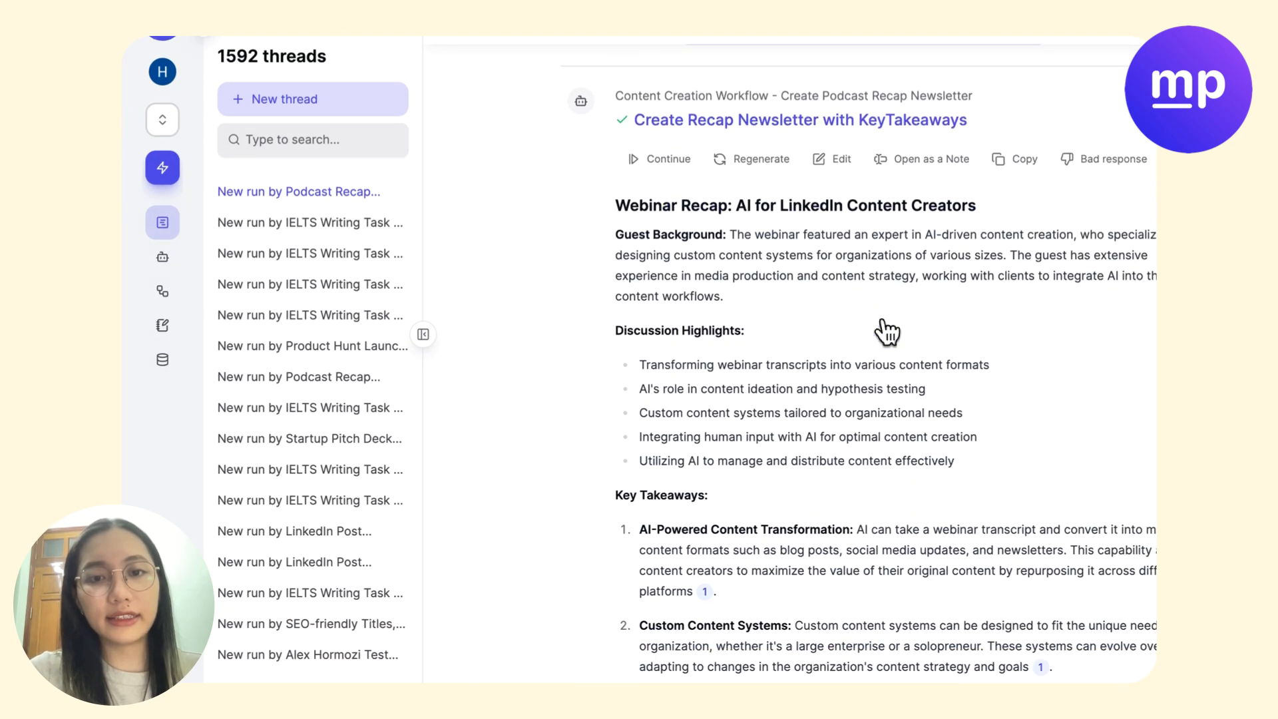
scroll(772, 398, down, 10)
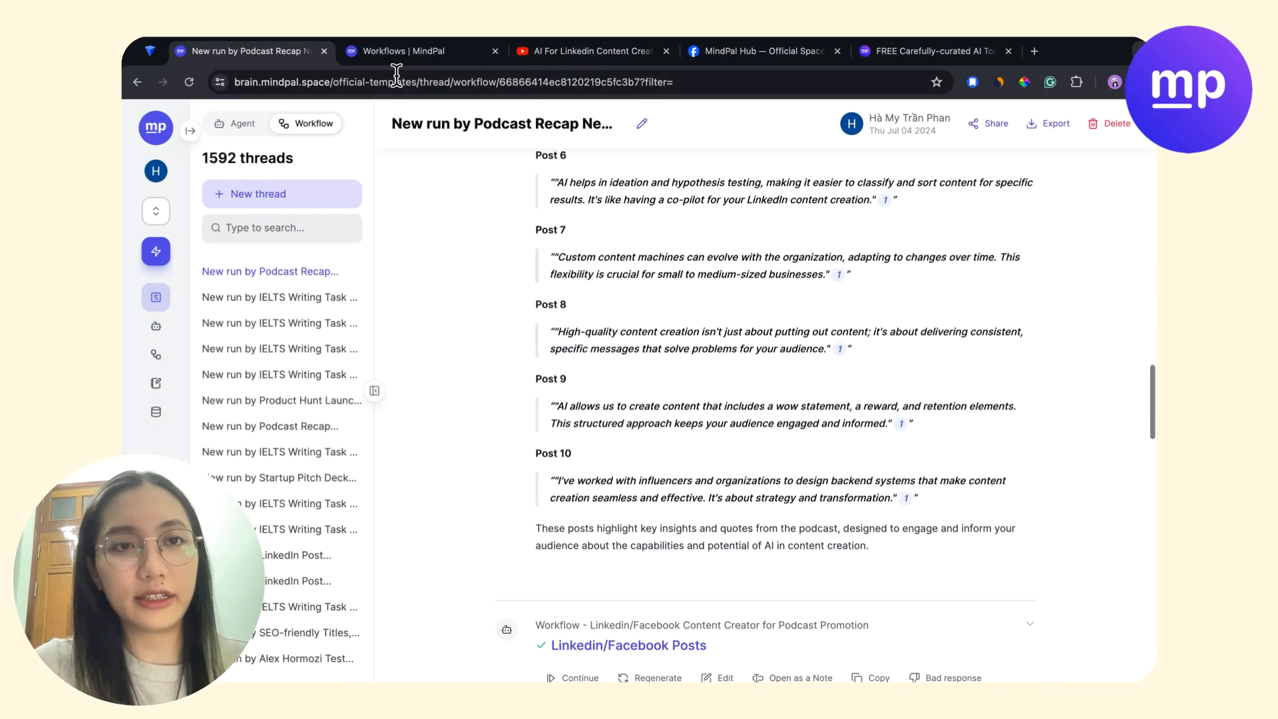
Extend the social media part of the workflow description with "highlight, Linkedin/Facebook post, Instagram post, Twitter" and regenerate the suggested workflow.
click(407, 52)
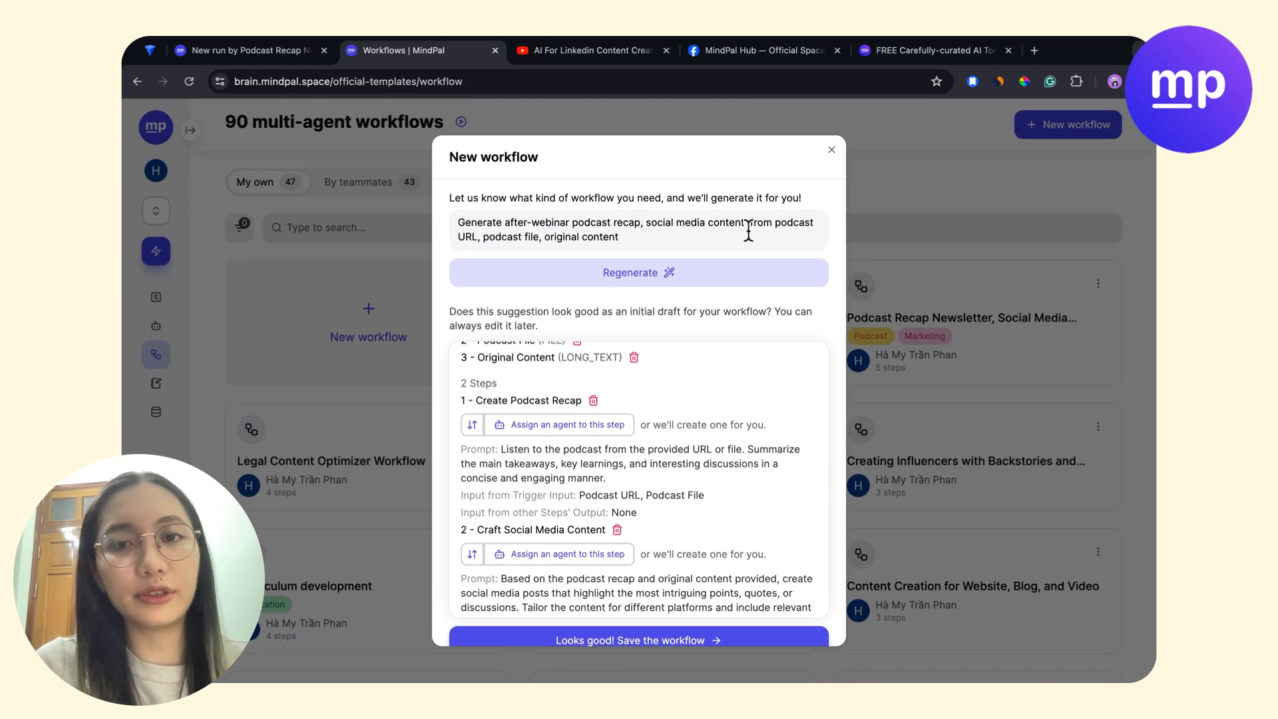
text(rig)
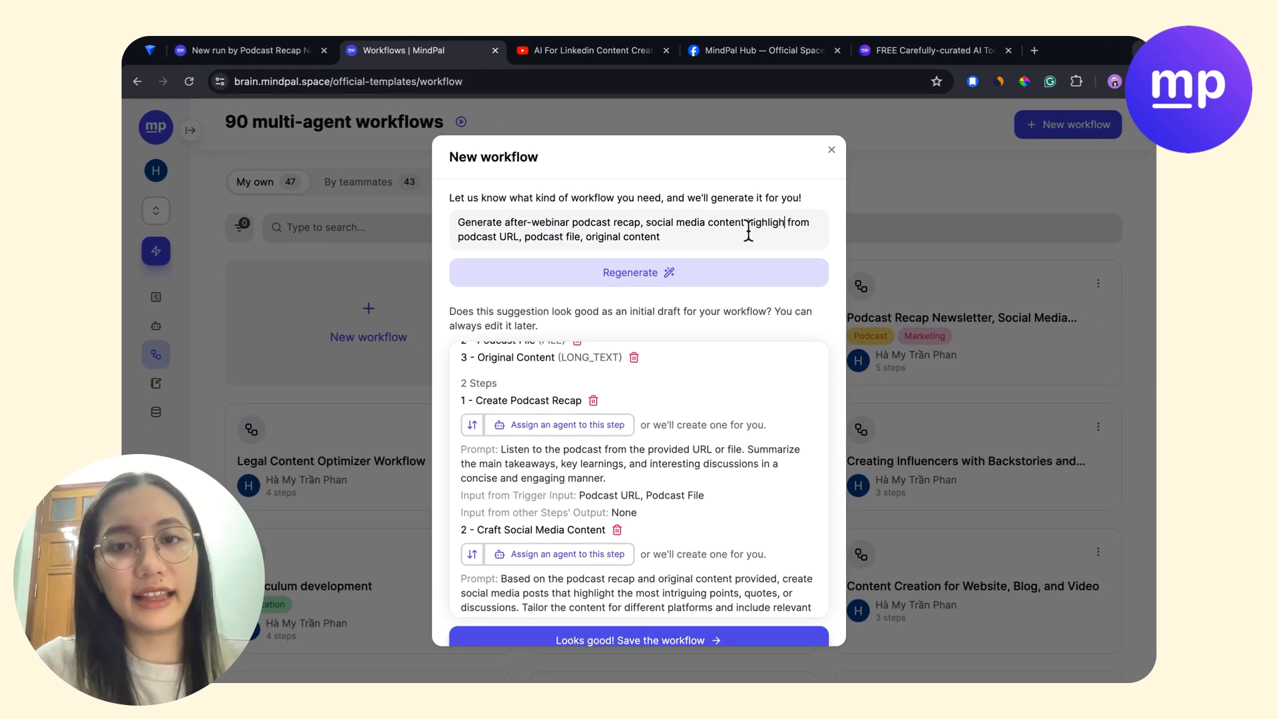
text(din/Facebook pos)
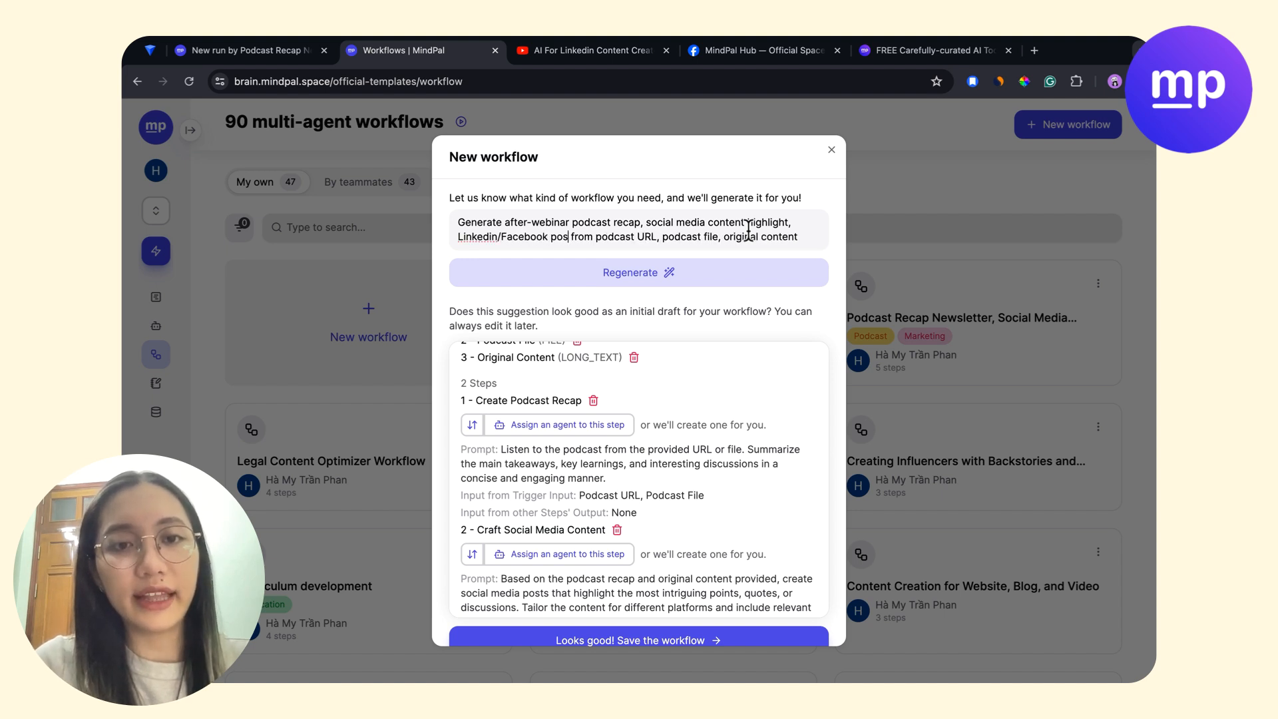
text(t, Ins)
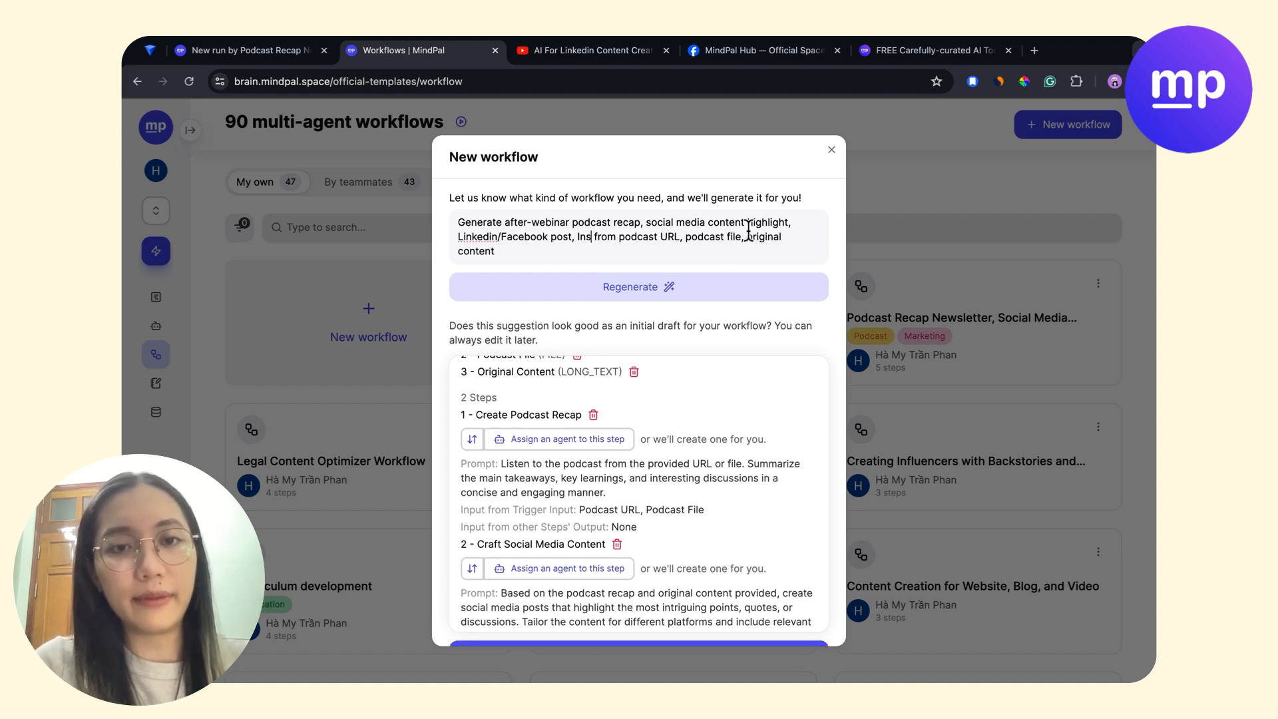
text(tagram pod)
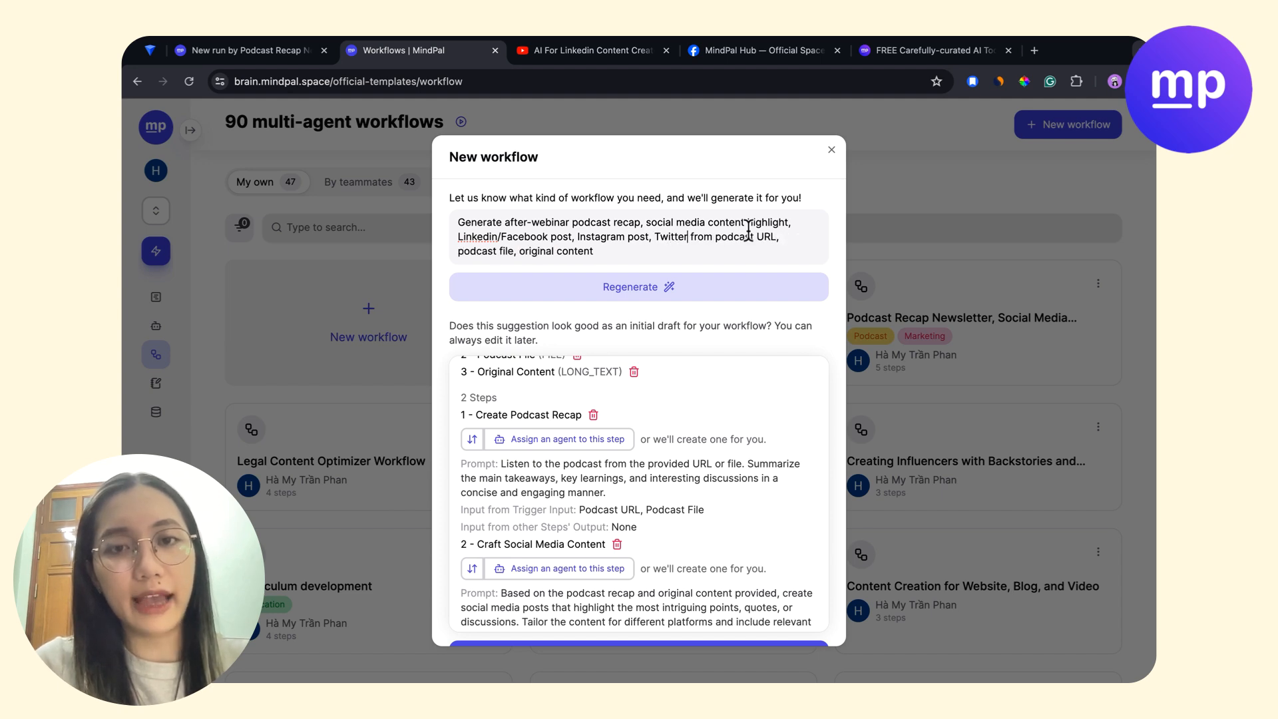
click(721, 290)
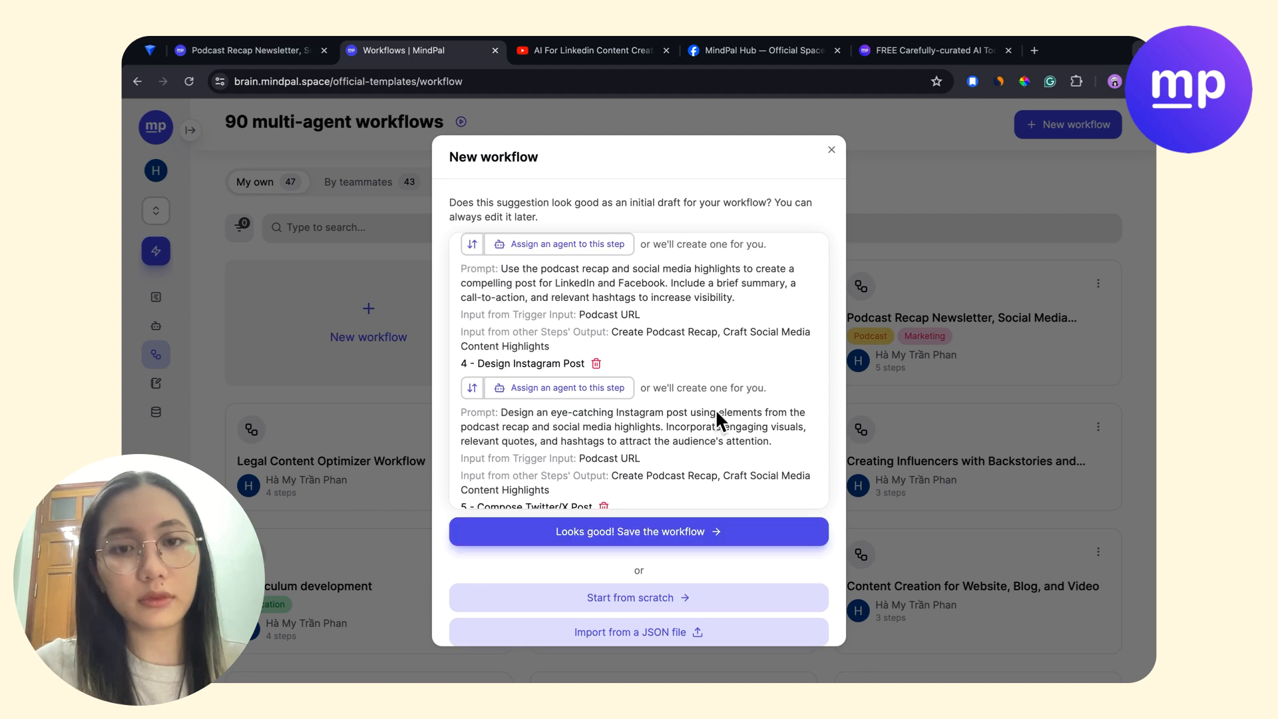
Review the regenerated workflow's steps and prompts for the LinkedIn/Facebook, Instagram and Twitter/X posts.
scroll(716, 409, down, 3)
scroll(739, 401, up, 5)
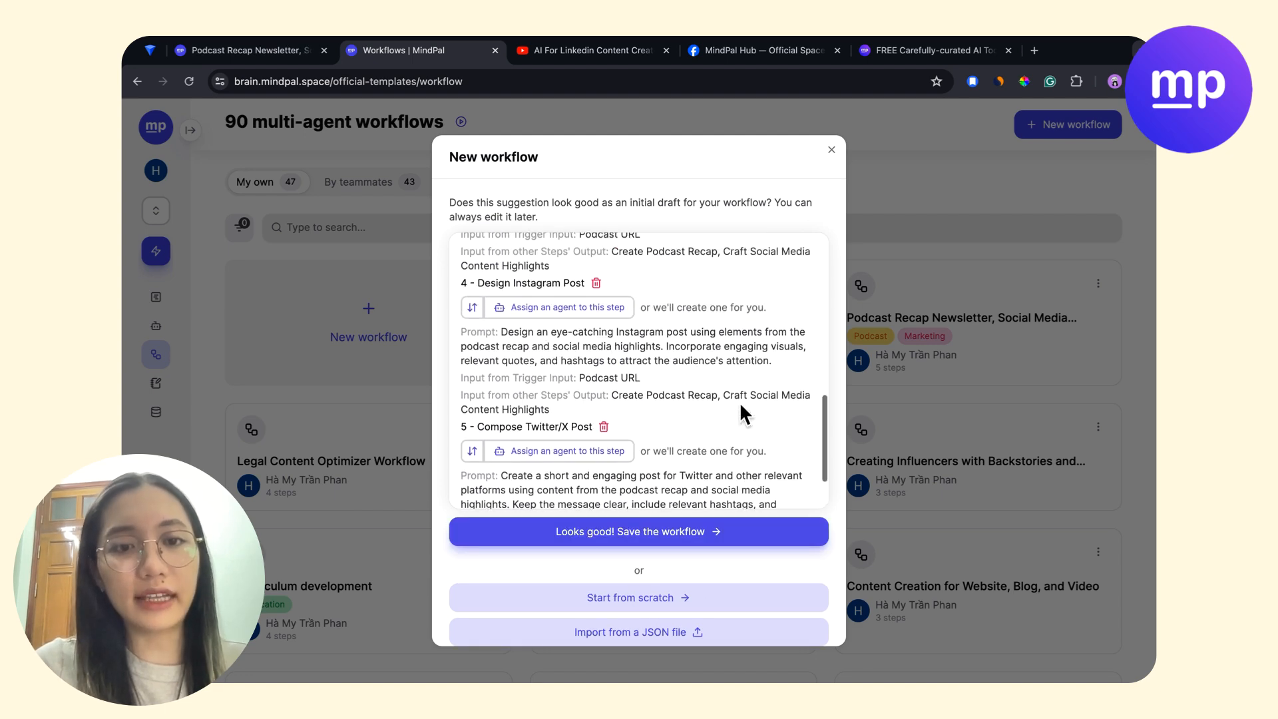
scroll(740, 407, up, 4)
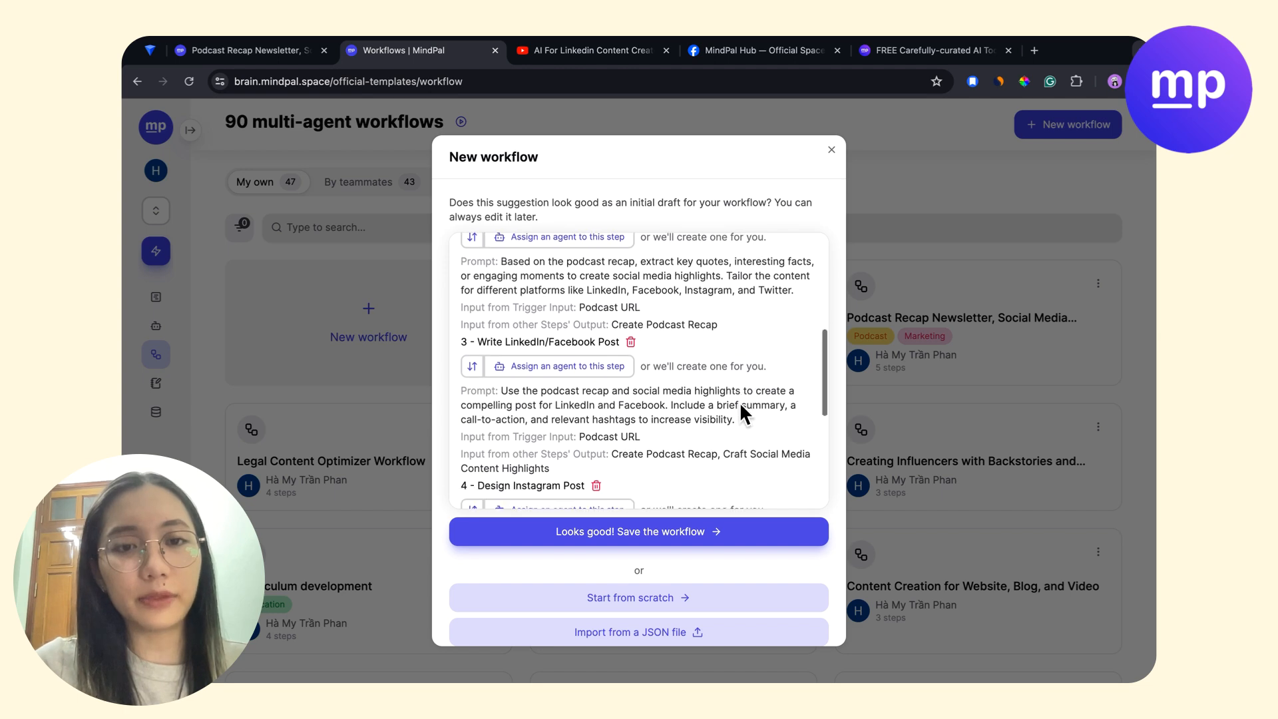
Review the suggested workflow's three trigger inputs and the prompts and input sources of its steps.
scroll(740, 401, up, 2)
scroll(739, 401, down, 3)
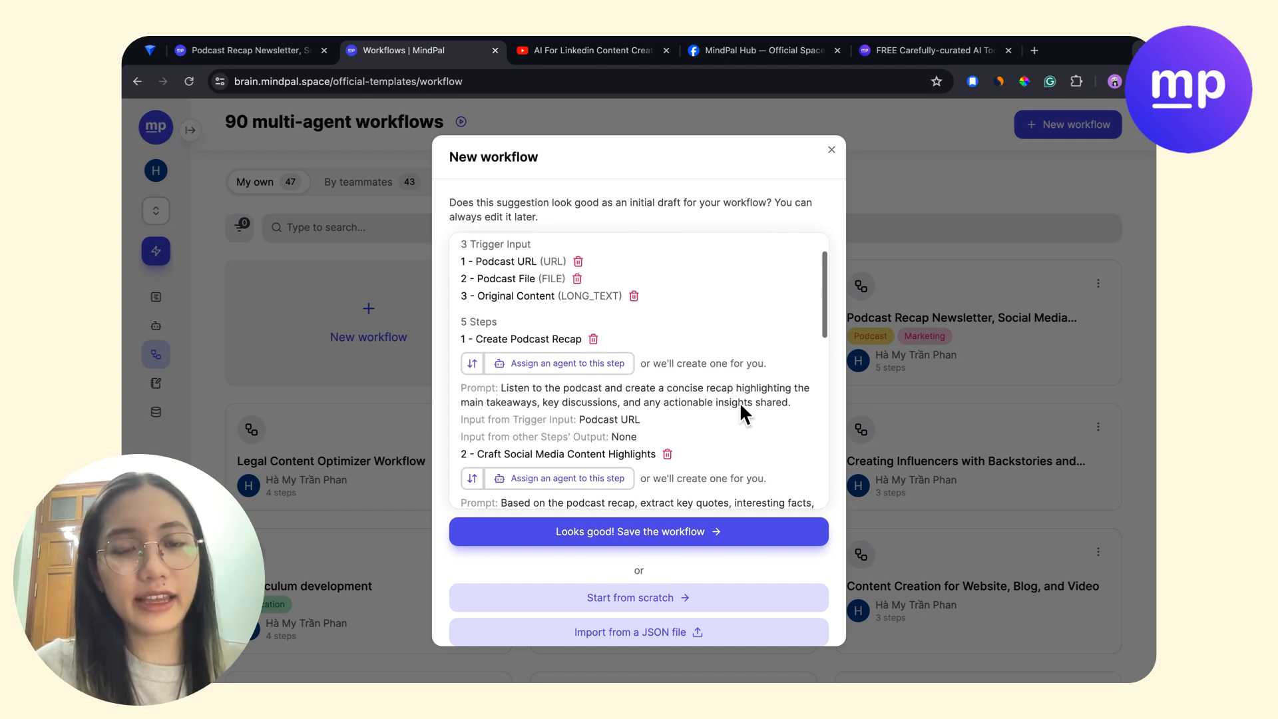
scroll(740, 401, up, 3)
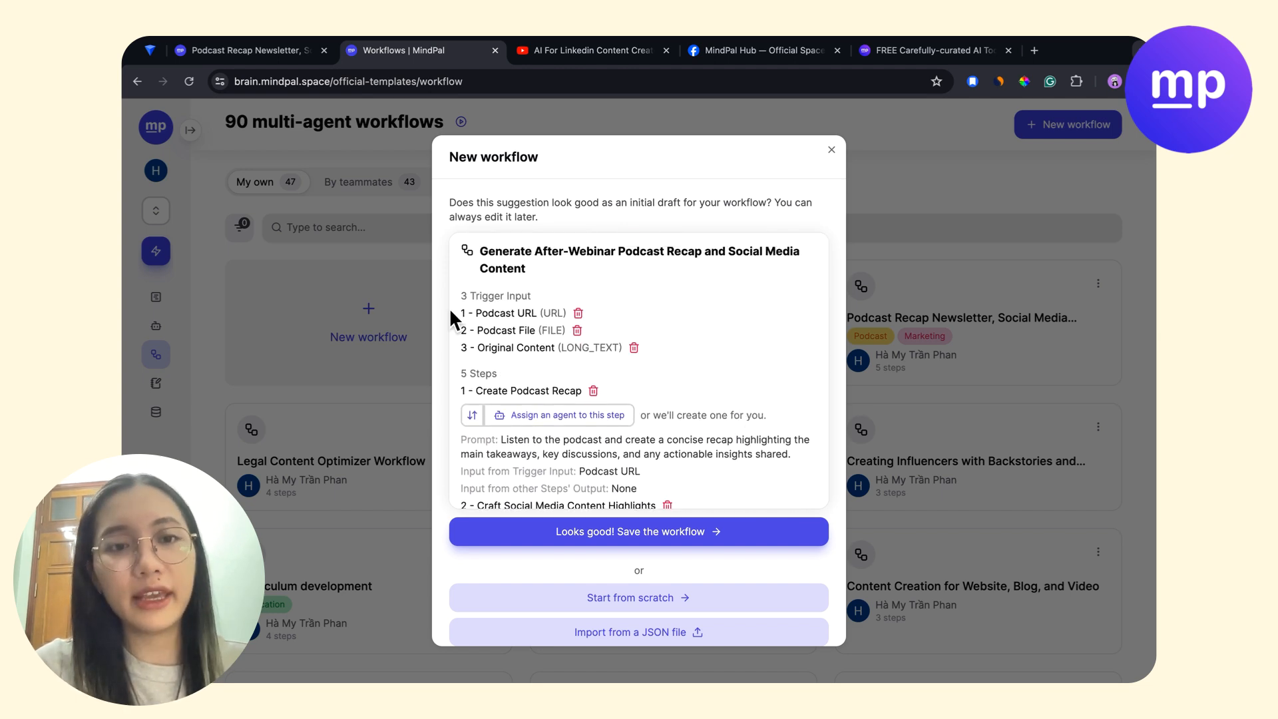
drag(460, 294, 548, 357)
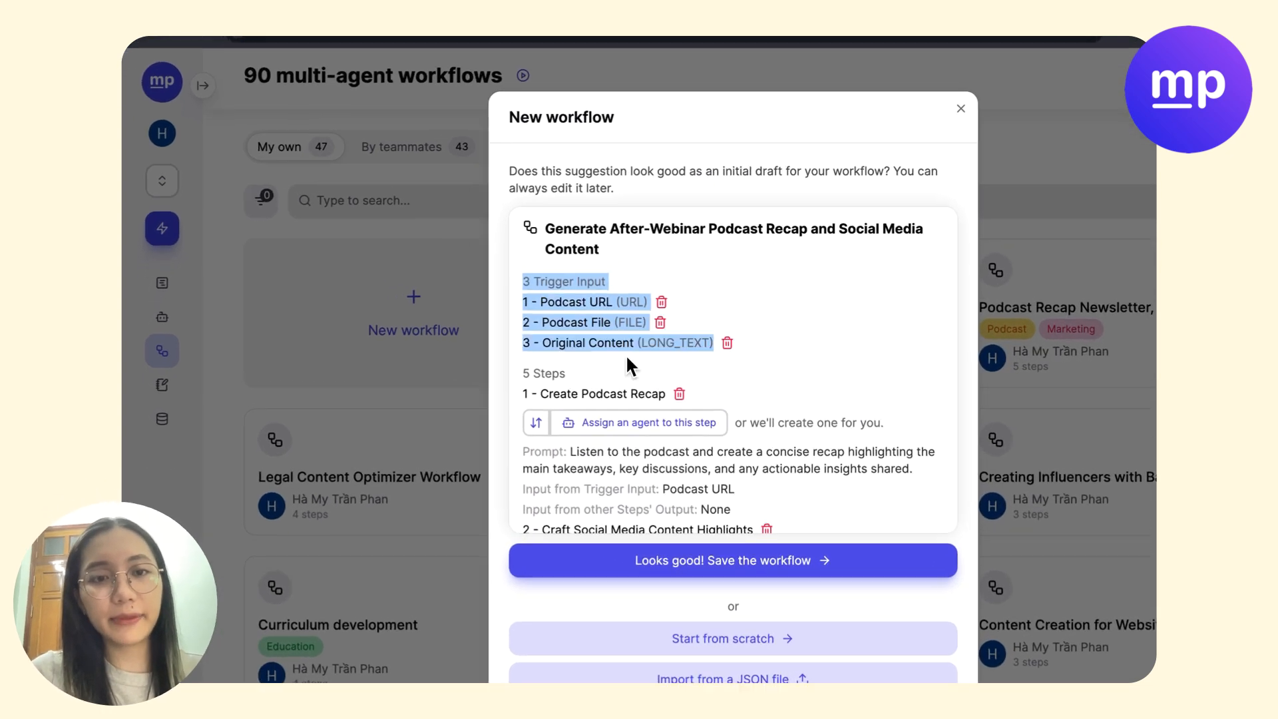
click(585, 342)
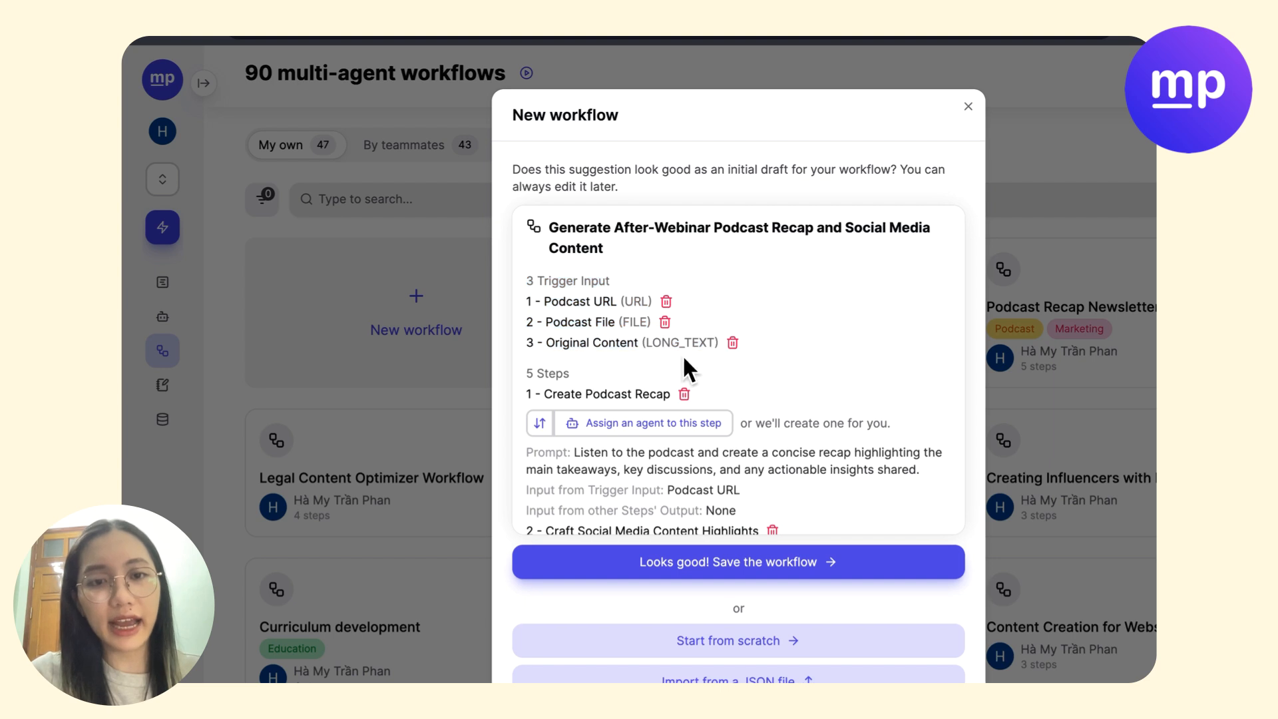
drag(707, 345, 526, 283)
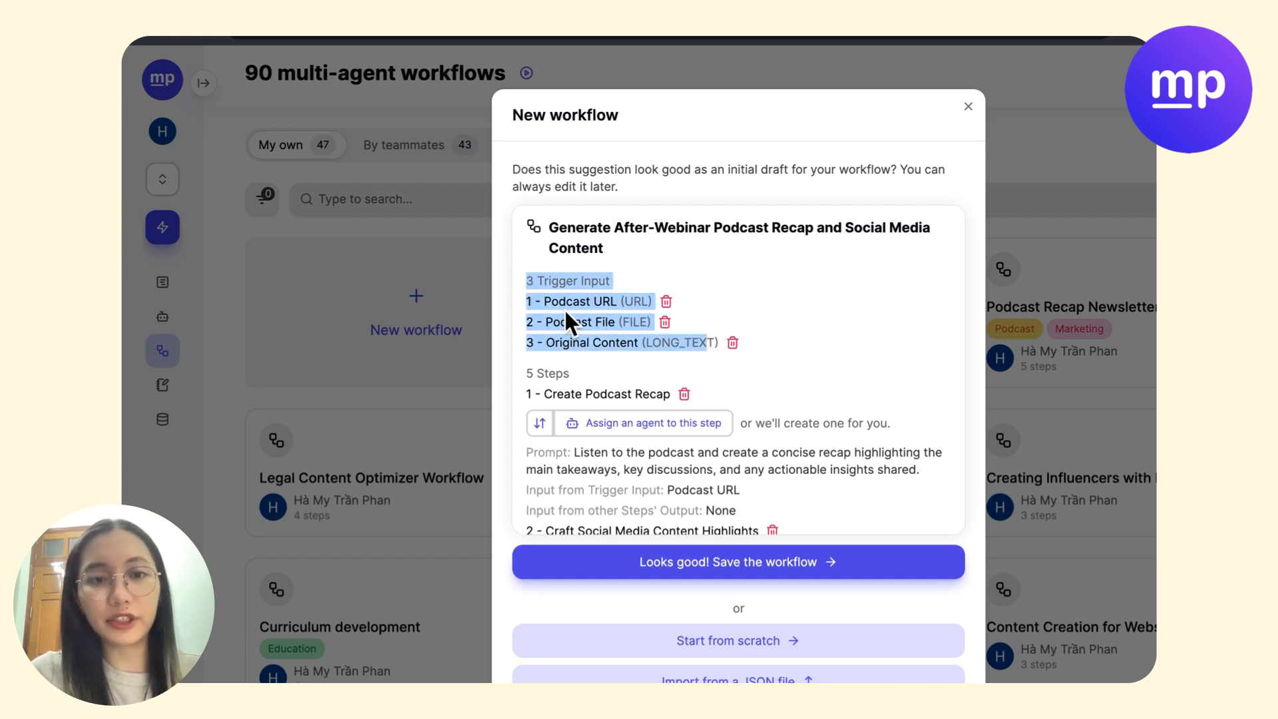
click(545, 300)
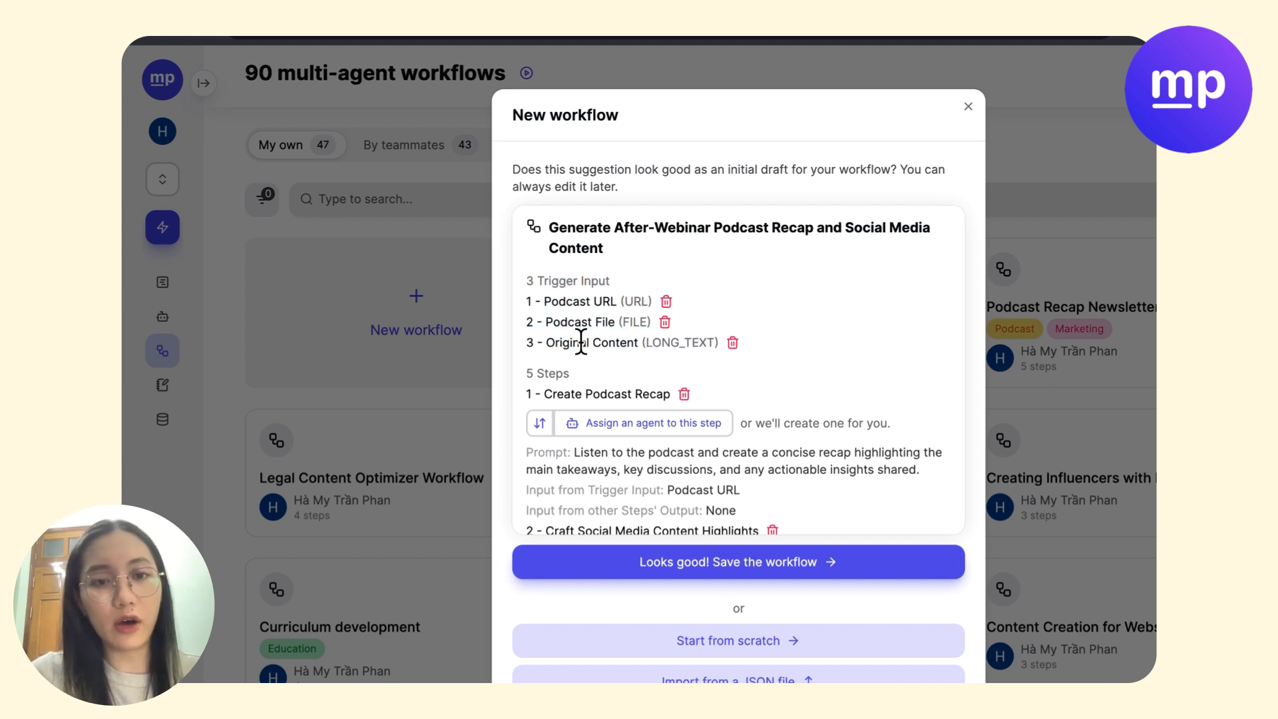
scroll(581, 342, down, 1)
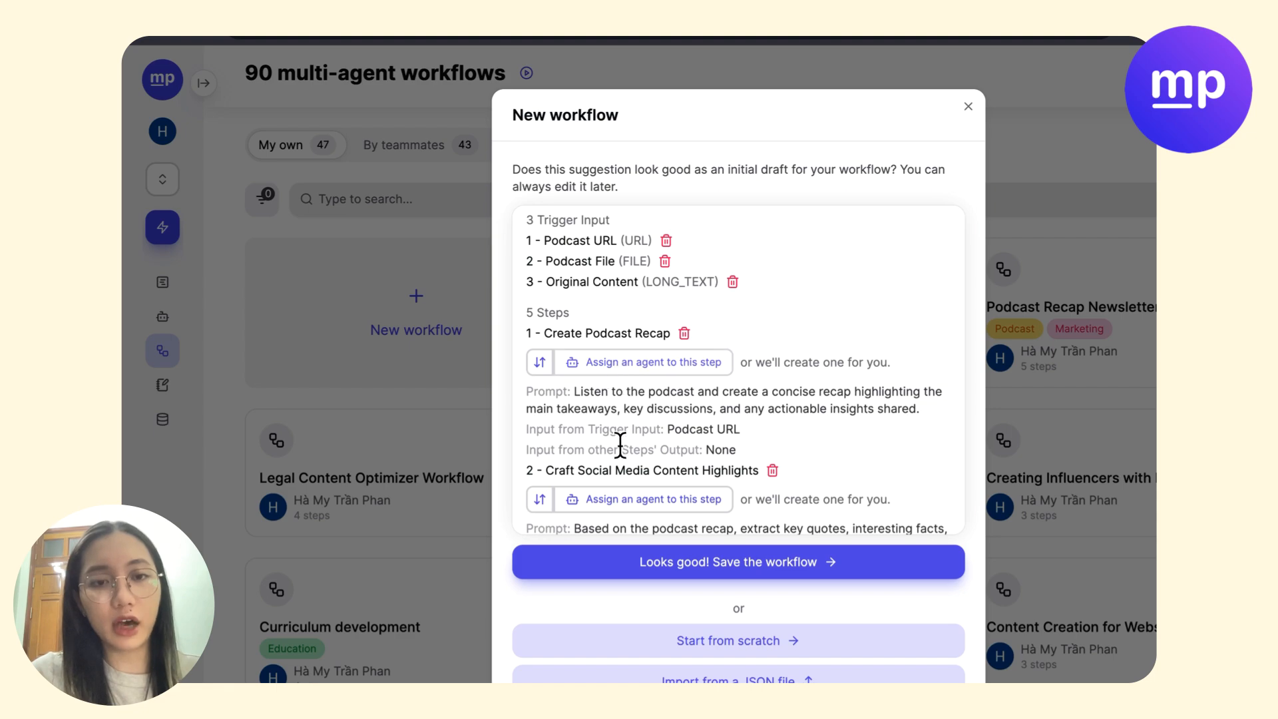
scroll(619, 444, down, 6)
scroll(620, 444, up, 4)
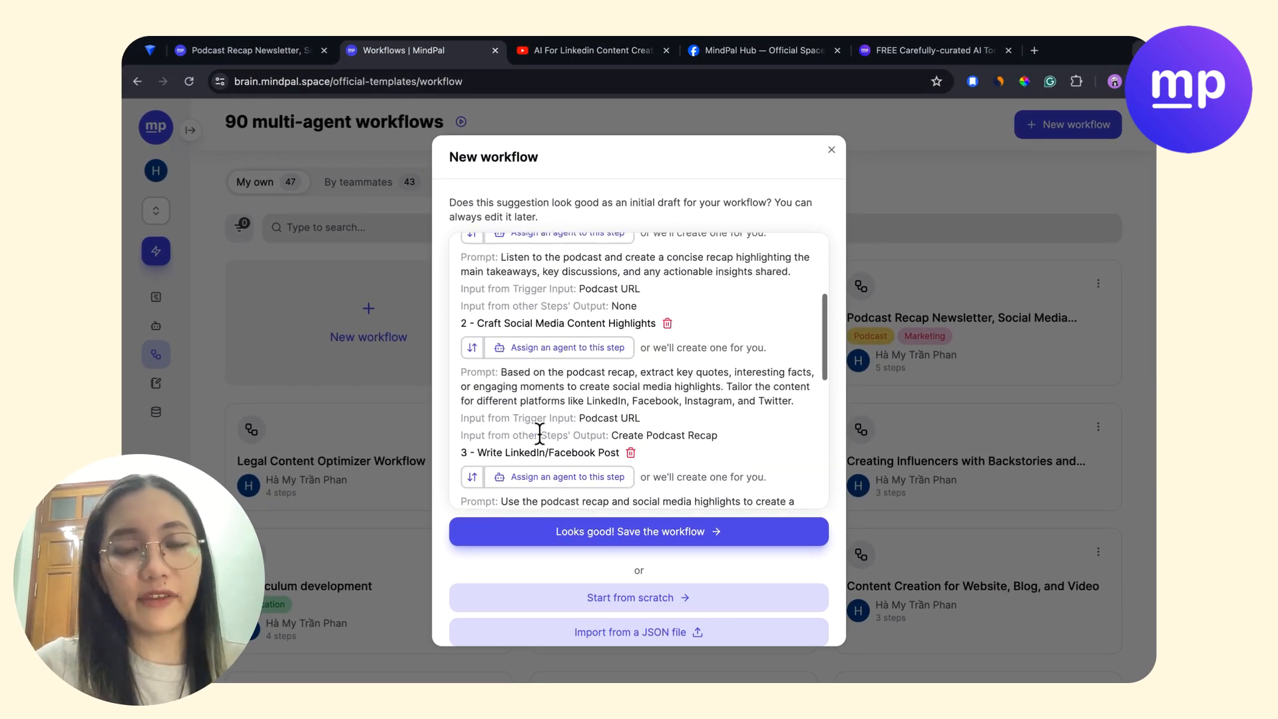
Compare with the ready-made template's steps for the recap newsletter with key takeaways and the social media content highlights.
scroll(539, 435, up, 5)
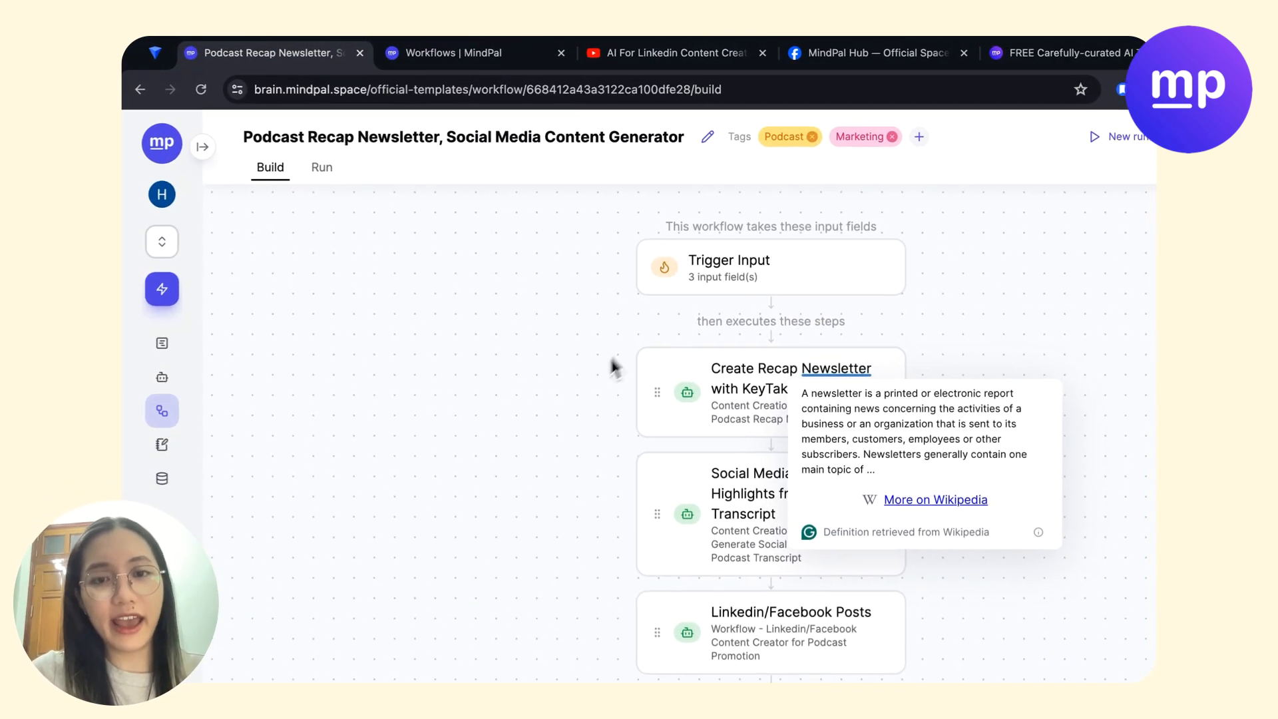
click(809, 425)
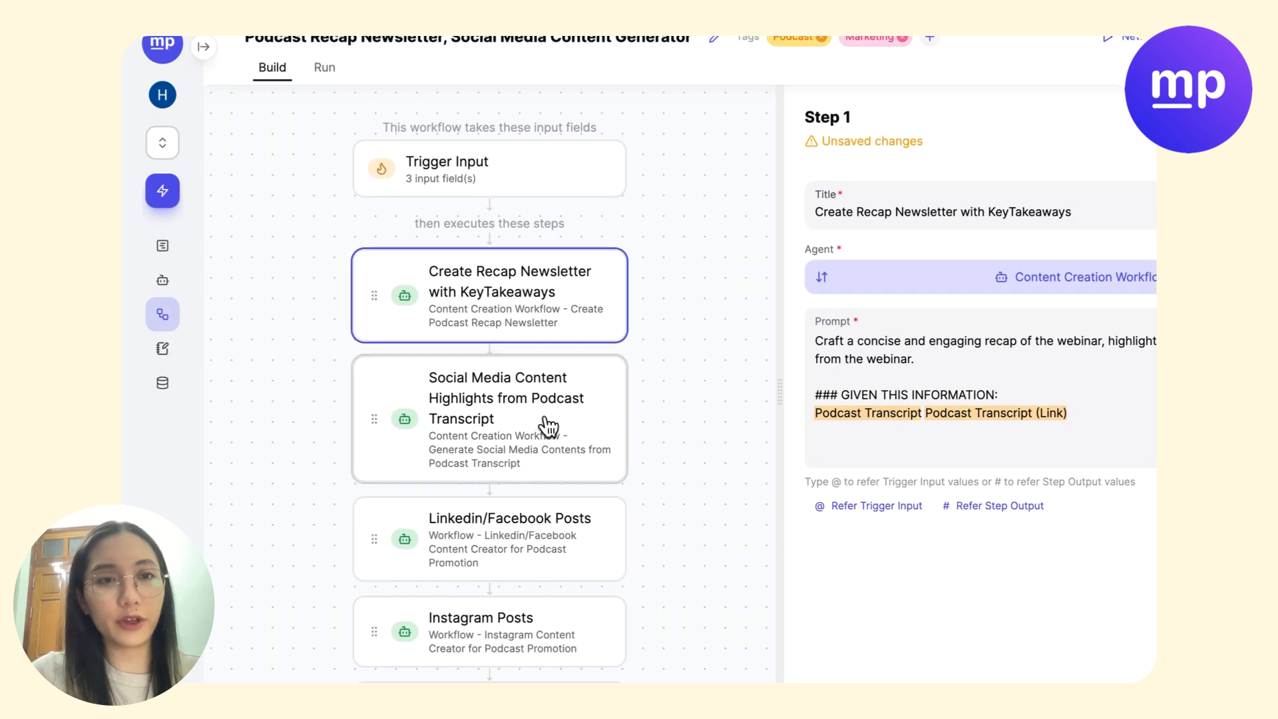
click(547, 426)
Return to the suggested after-webinar podcast recap and social media workflow and save it.
click(439, 46)
scroll(818, 363, down, 6)
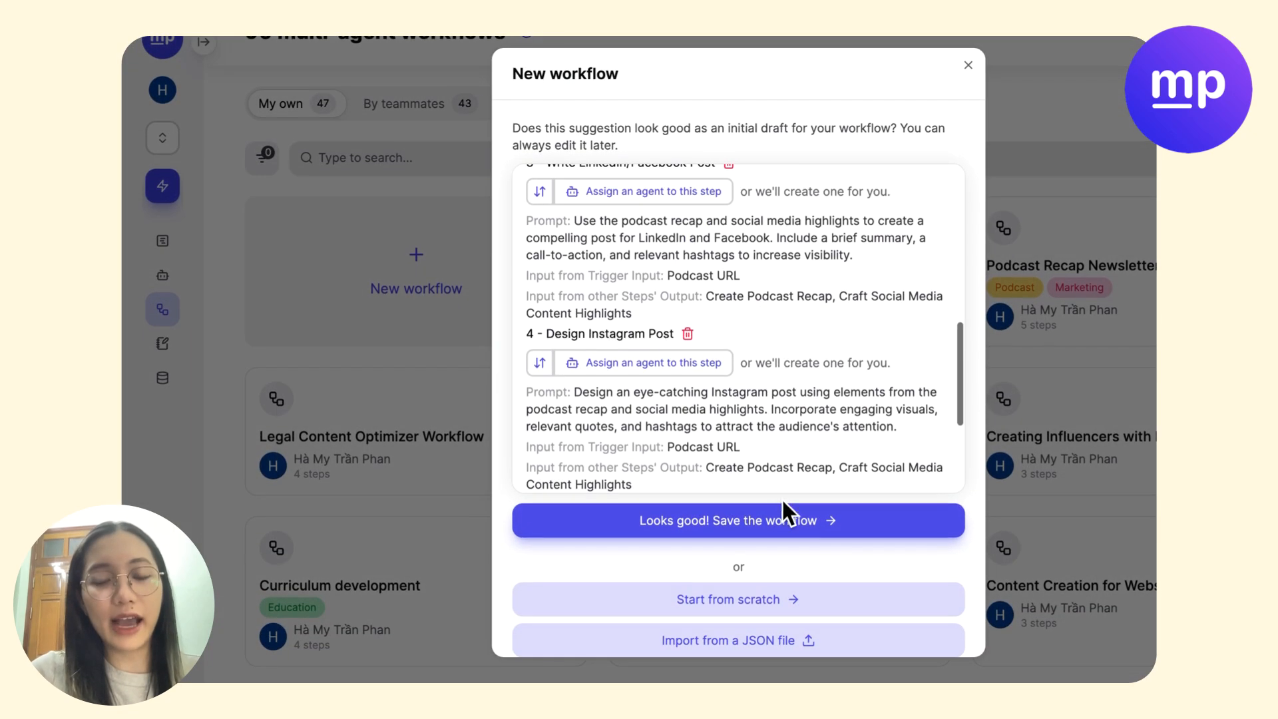
click(771, 527)
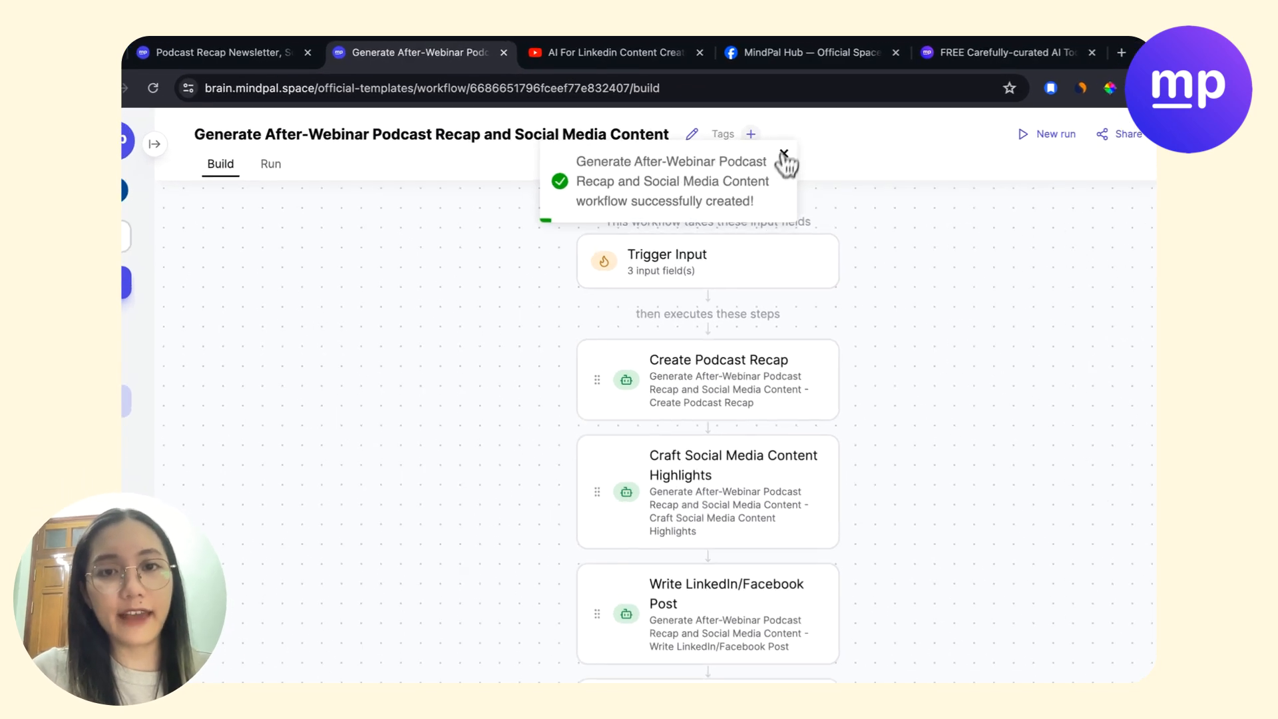
Make the trigger input fields Podcast URL, Podcast File and Original Content optional.
click(669, 238)
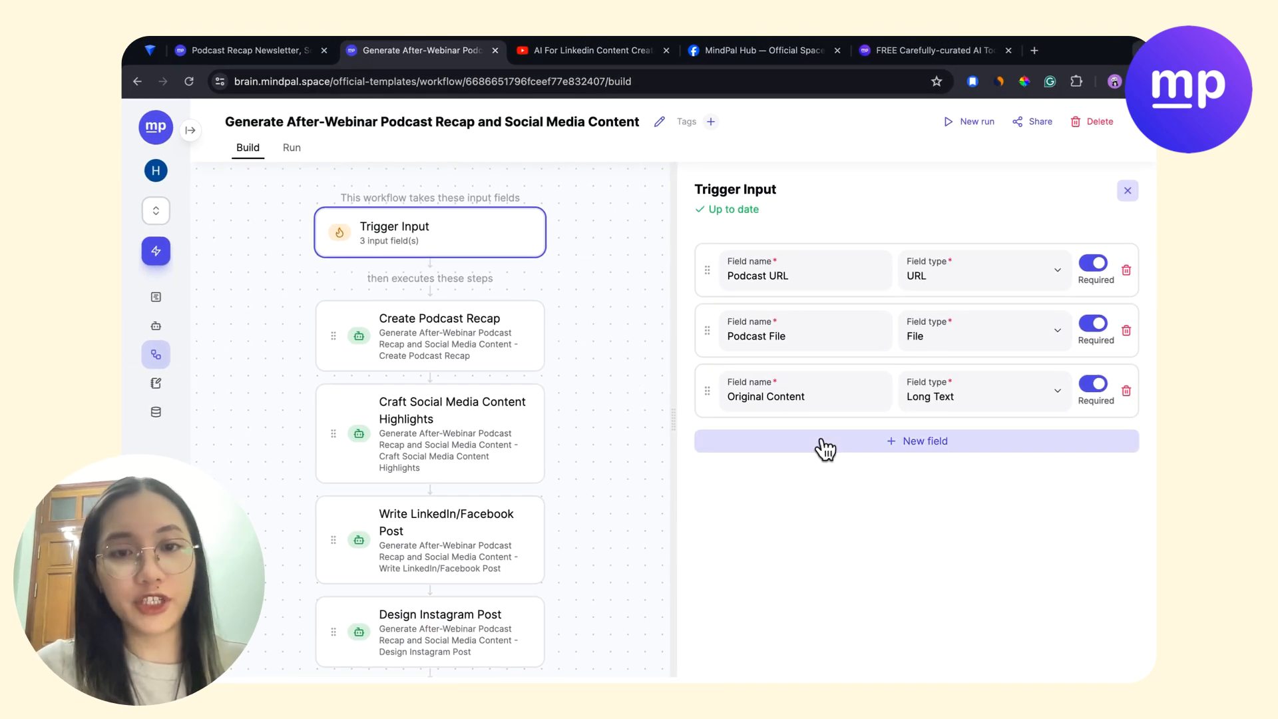
click(1093, 267)
click(1093, 324)
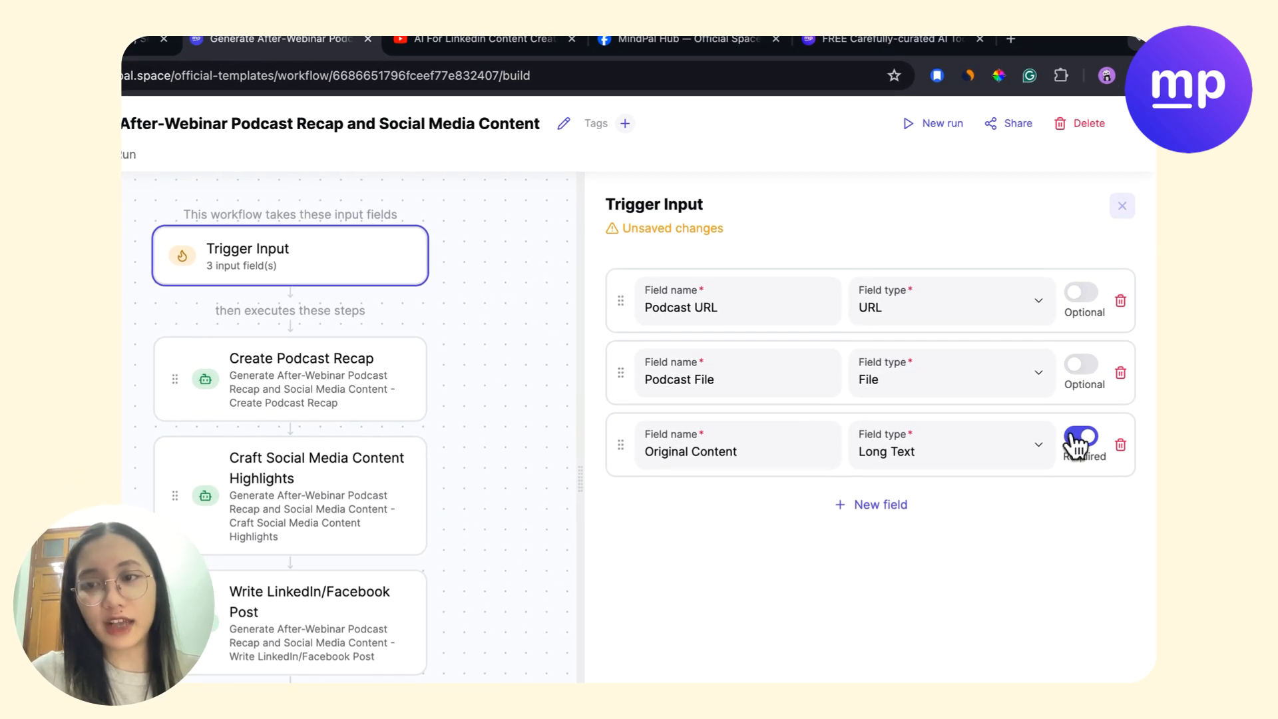
click(1081, 439)
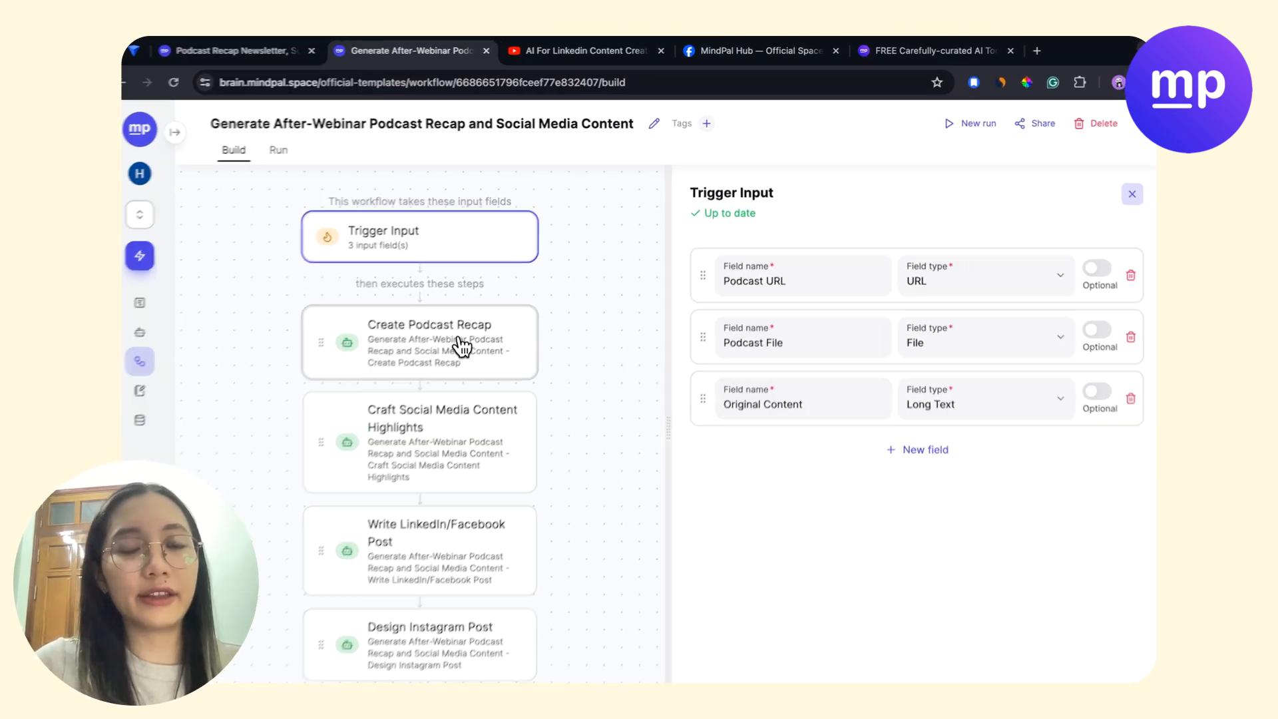
Examine which given information the Create Podcast Recap and Craft Social Media Content Highlights prompts refer to.
click(461, 346)
click(469, 251)
click(465, 345)
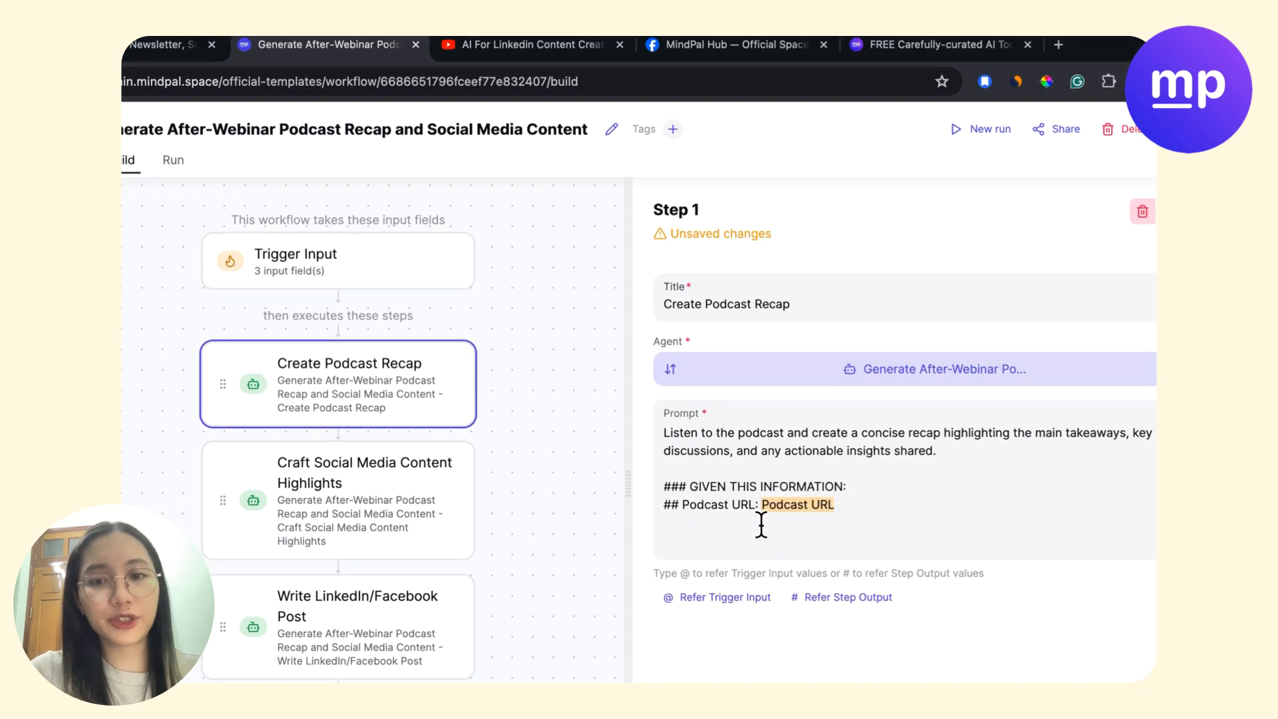
click(852, 504)
drag(852, 504, 644, 479)
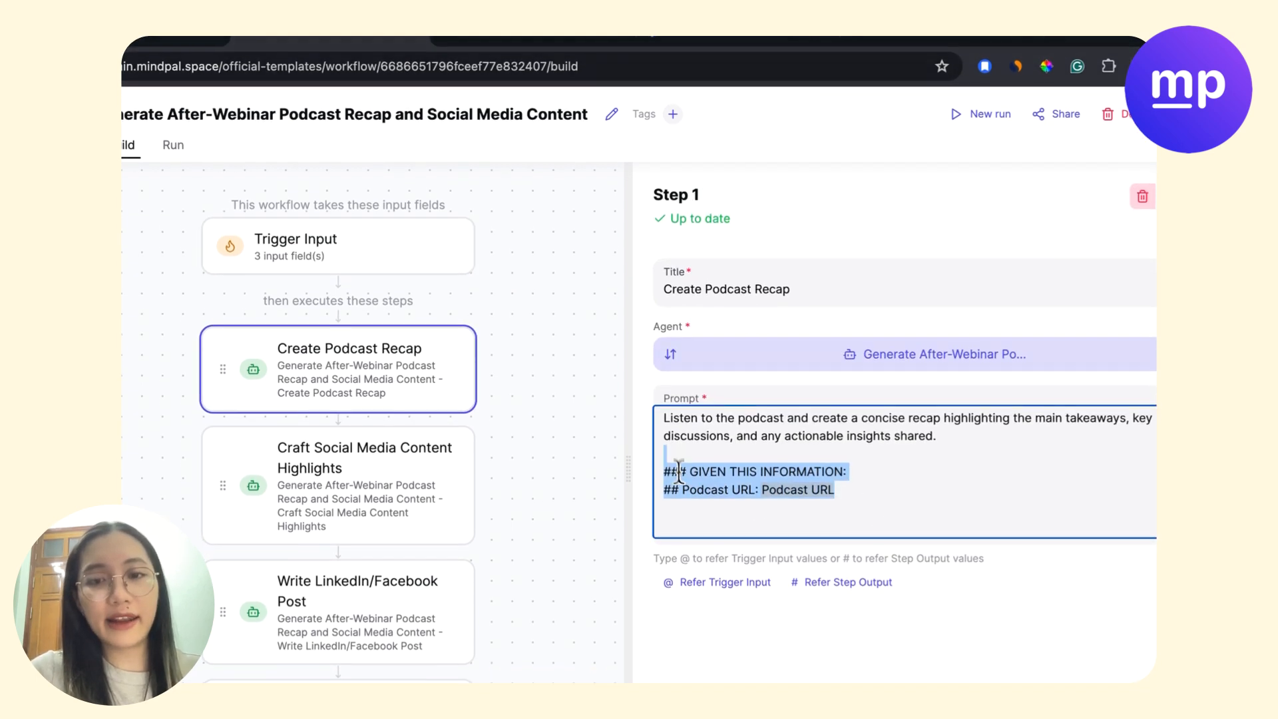
drag(870, 510, 654, 475)
click(357, 485)
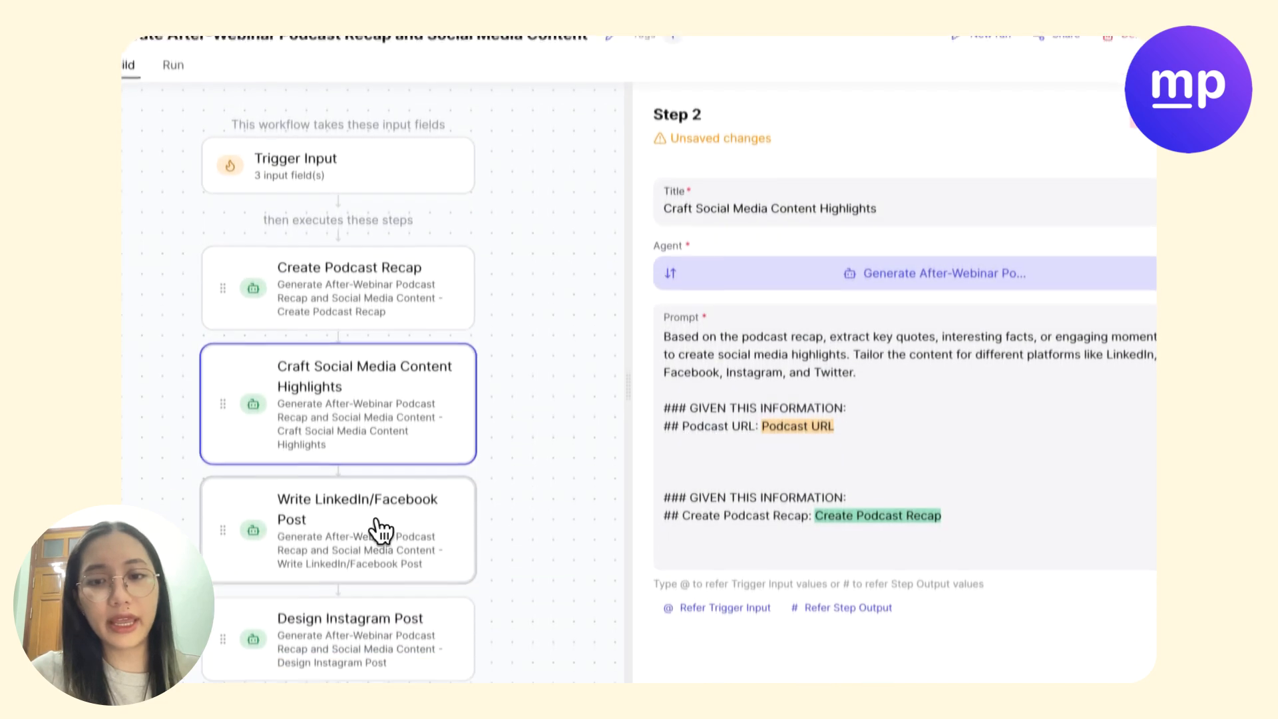
click(699, 433)
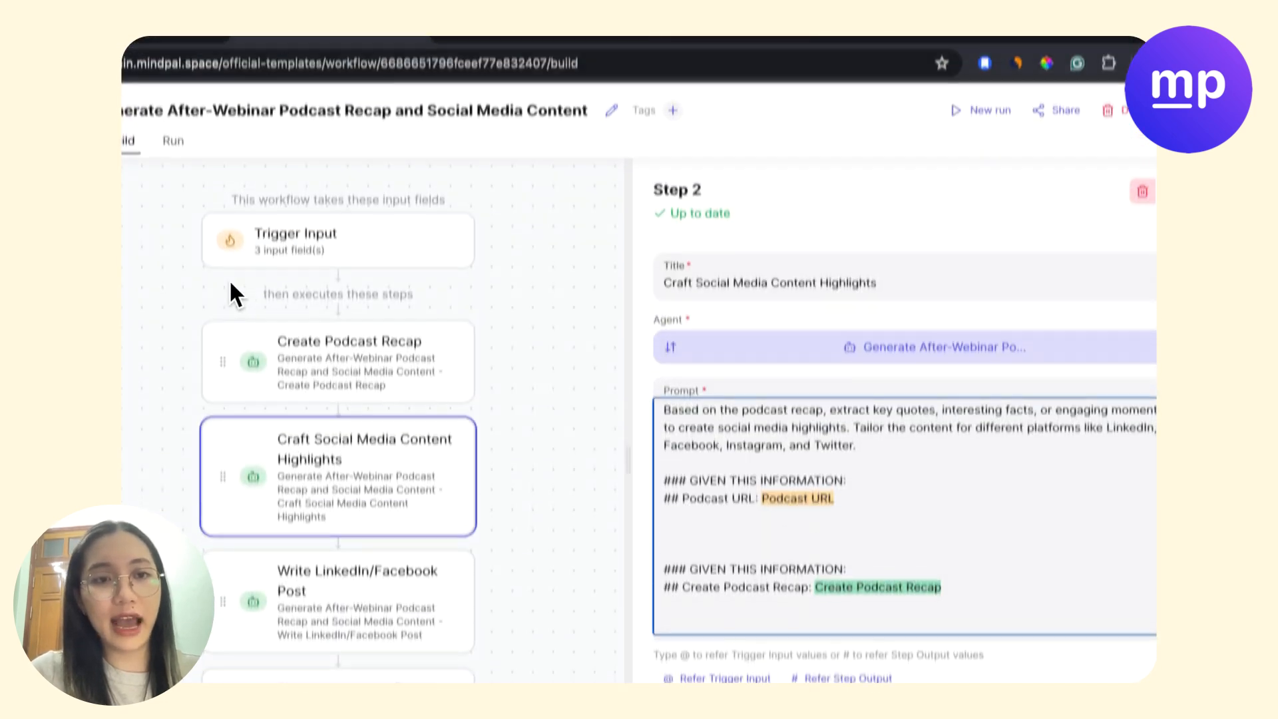
Compare the trigger input fields with the inputs referenced in the Create Podcast Recap prompt.
click(346, 263)
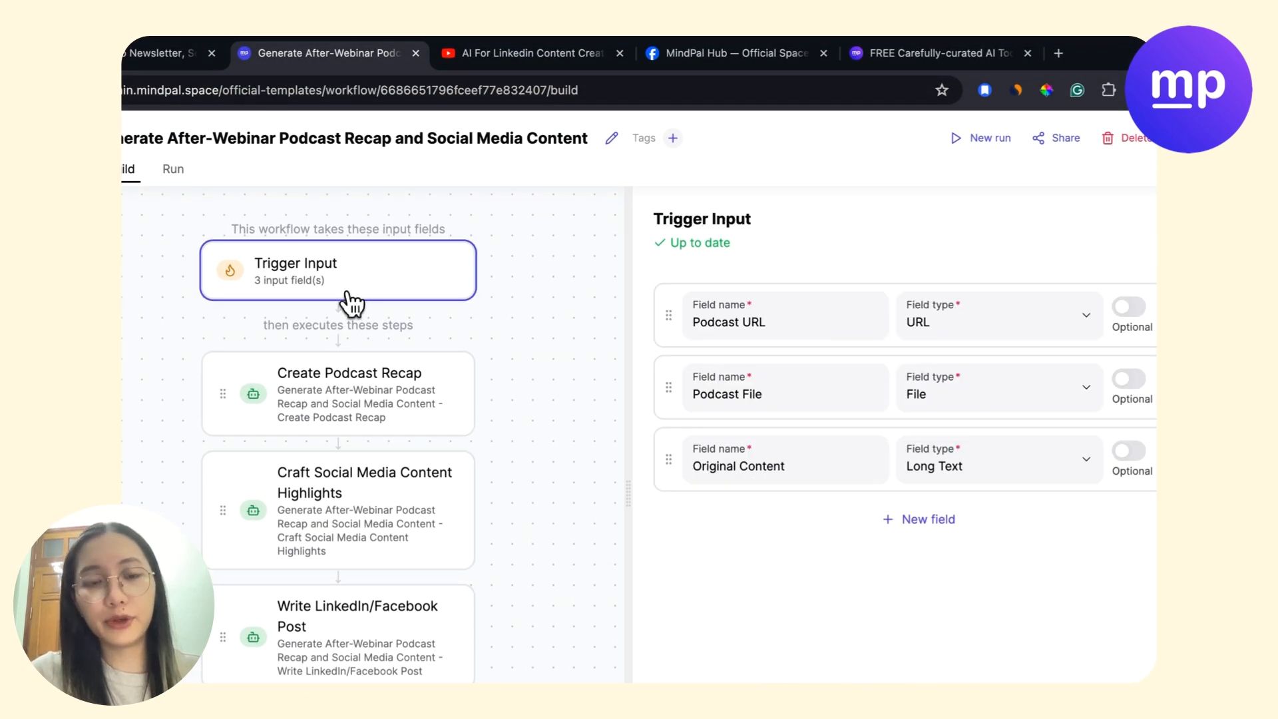
click(322, 546)
click(359, 376)
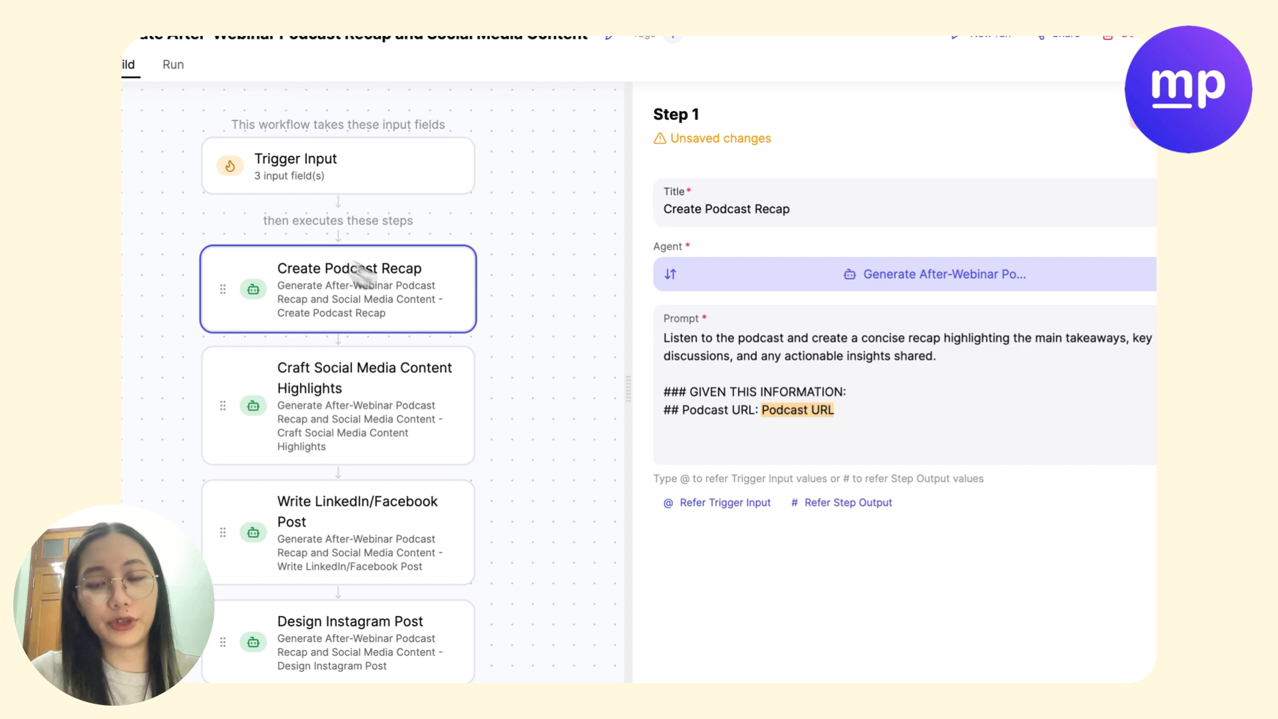
click(864, 417)
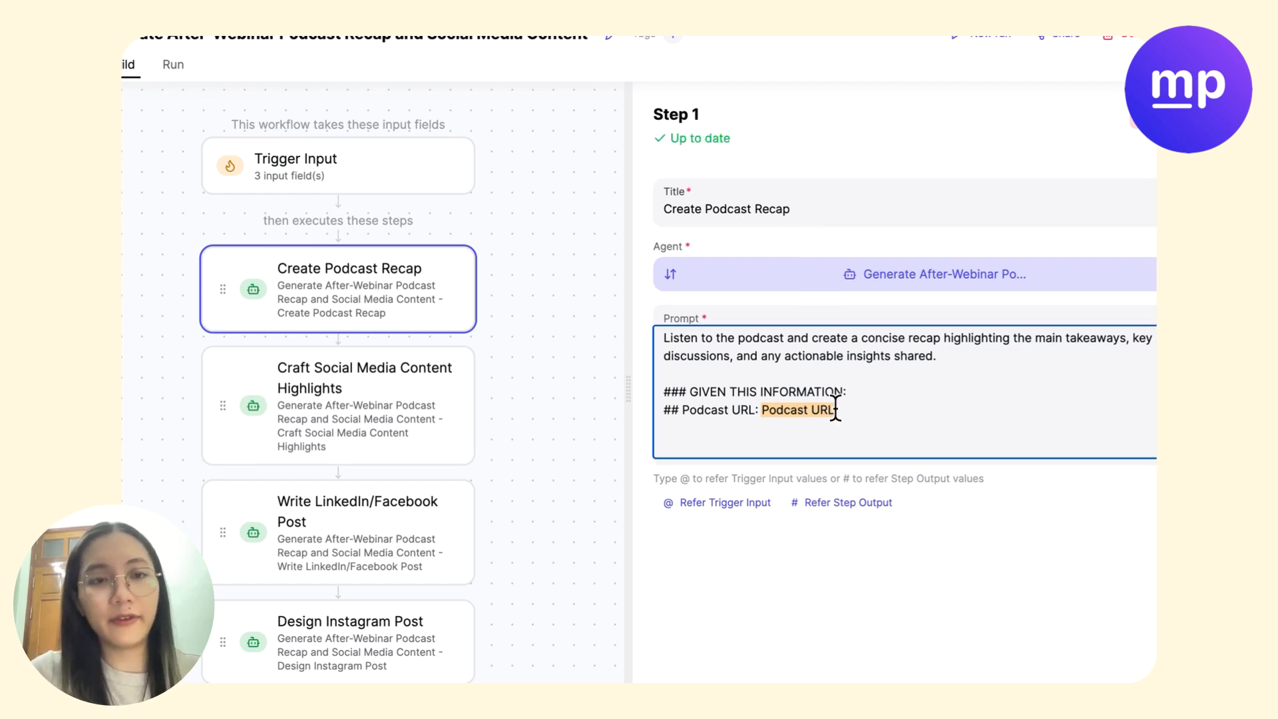
click(296, 167)
click(399, 296)
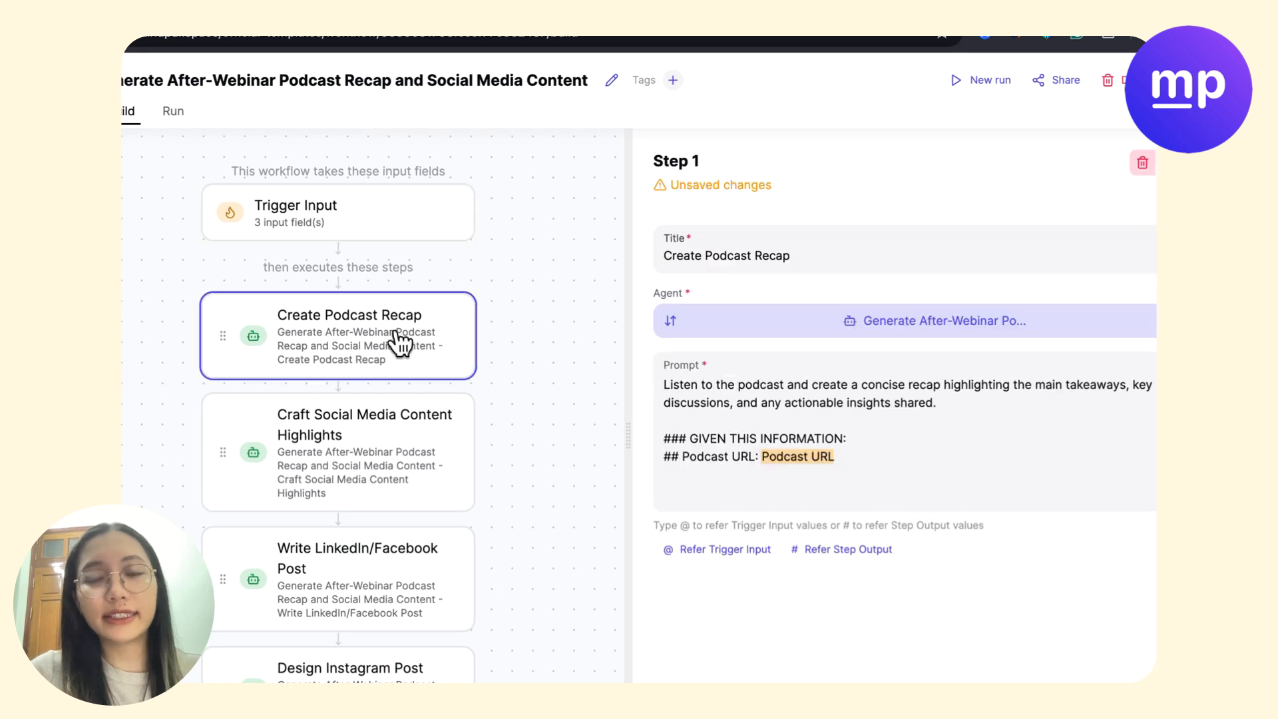
click(428, 199)
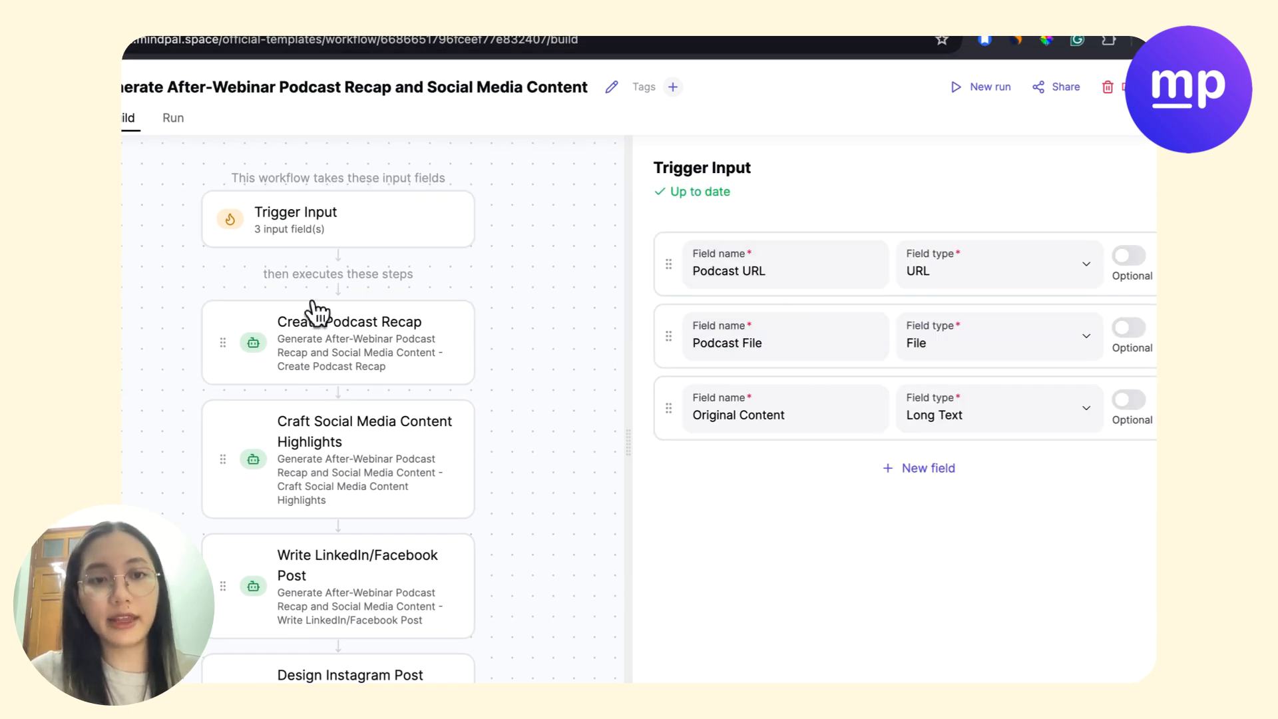
Add the Podcast File and Original Content trigger inputs to the Create Podcast Recap prompt and relabel the line "Podcast content".
click(330, 346)
click(869, 465)
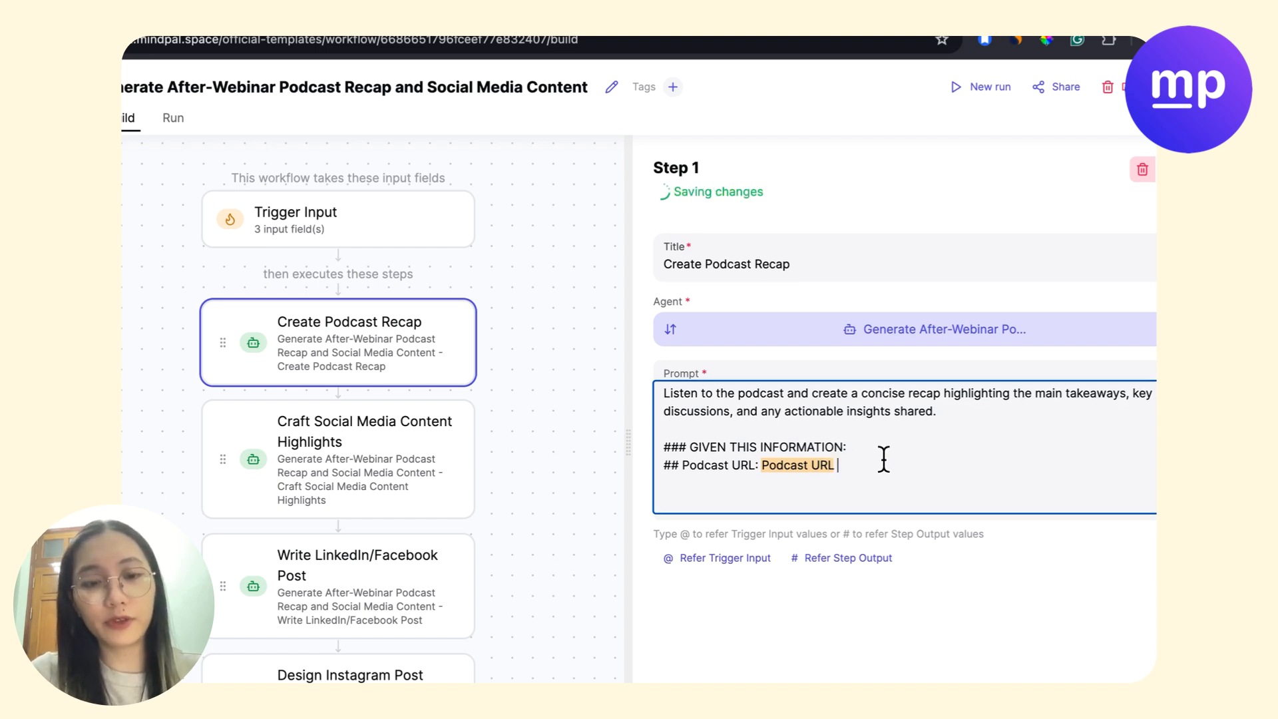
text(@)
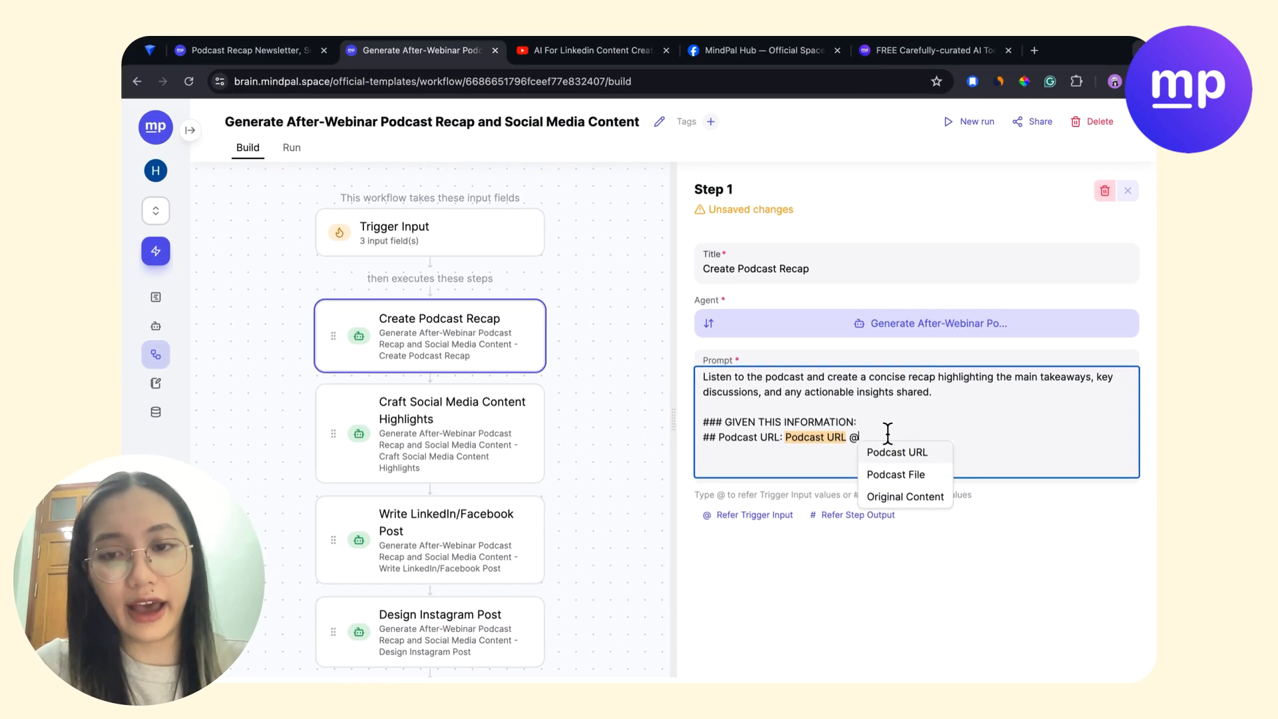
click(895, 474)
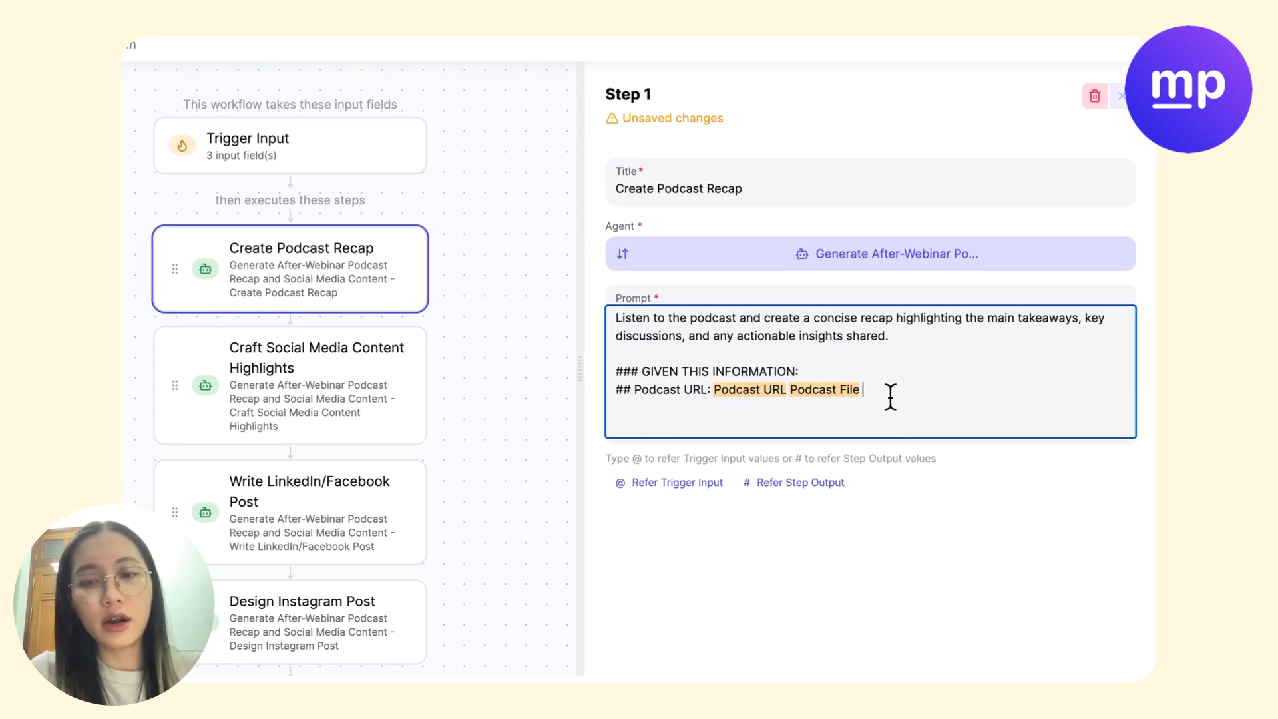
text(@)
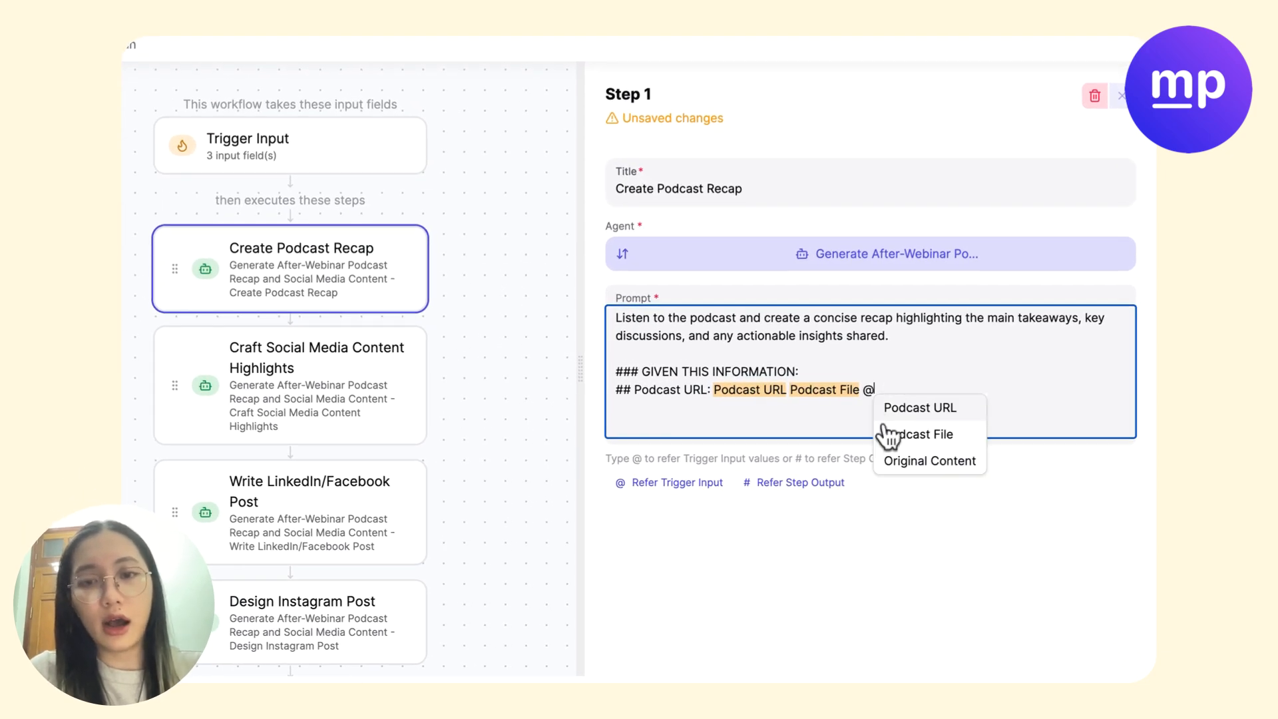
click(930, 460)
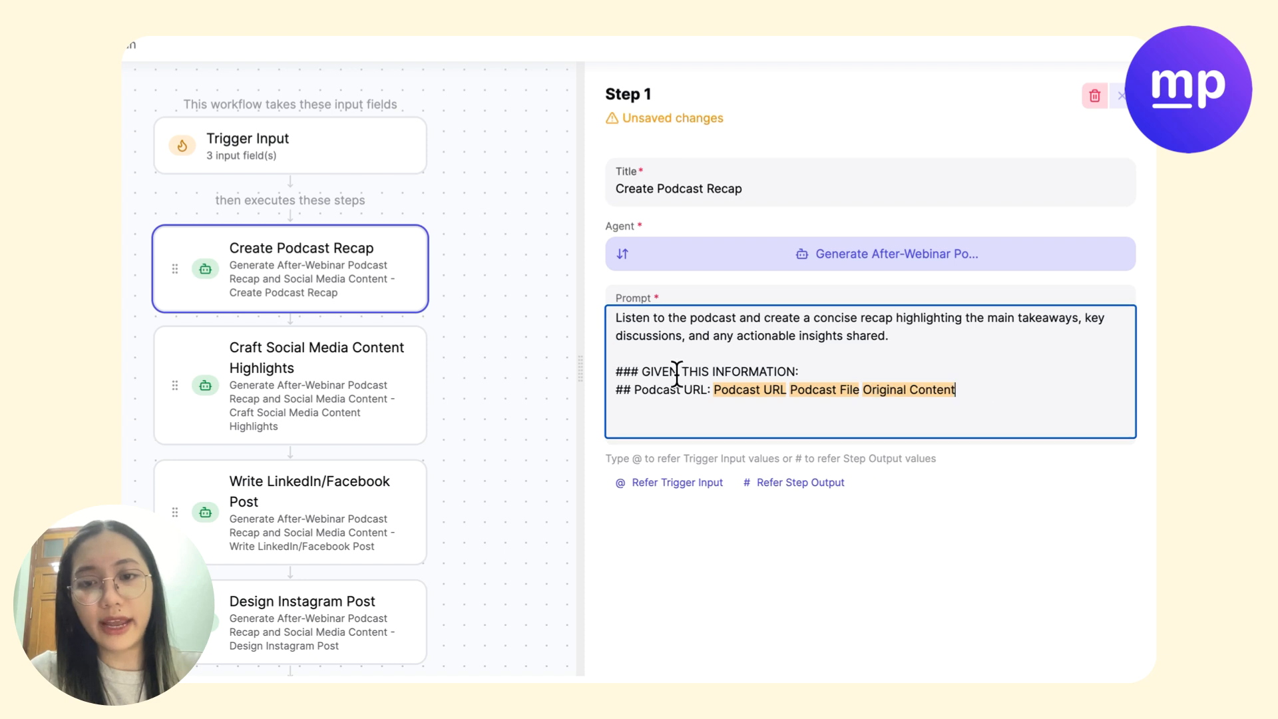
double_click(690, 390)
text(content)
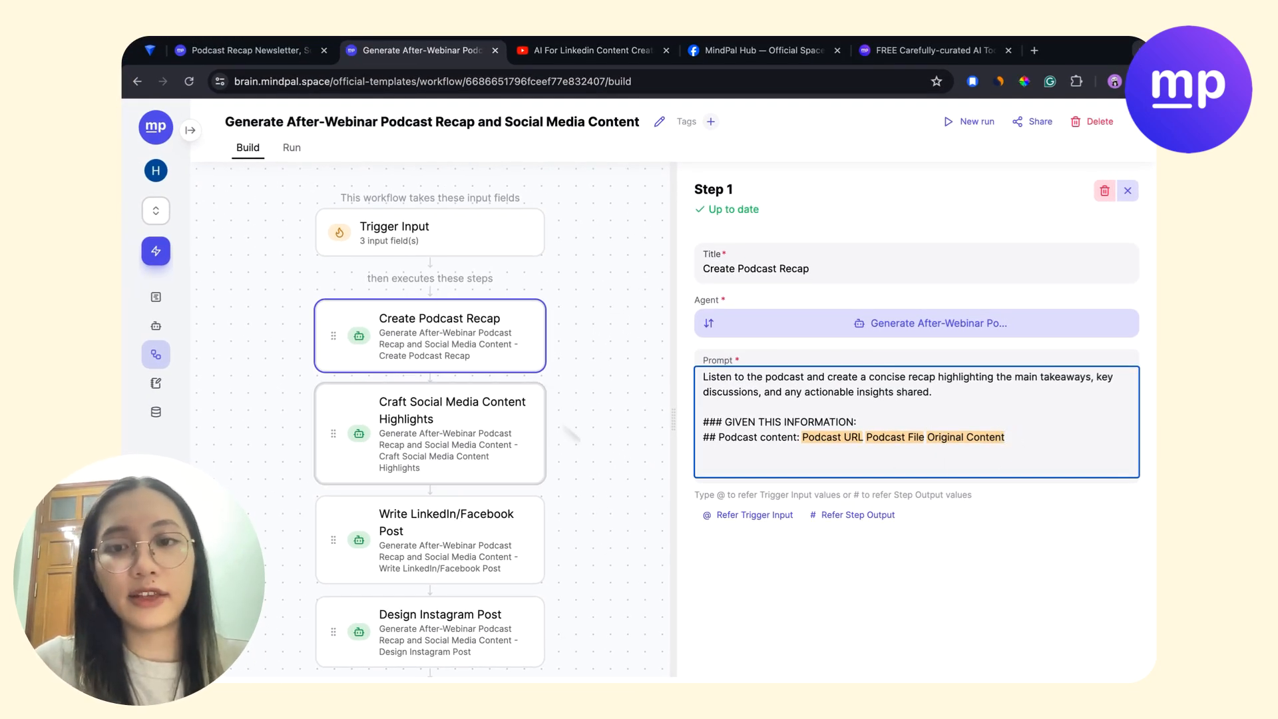
drag(1030, 442, 593, 362)
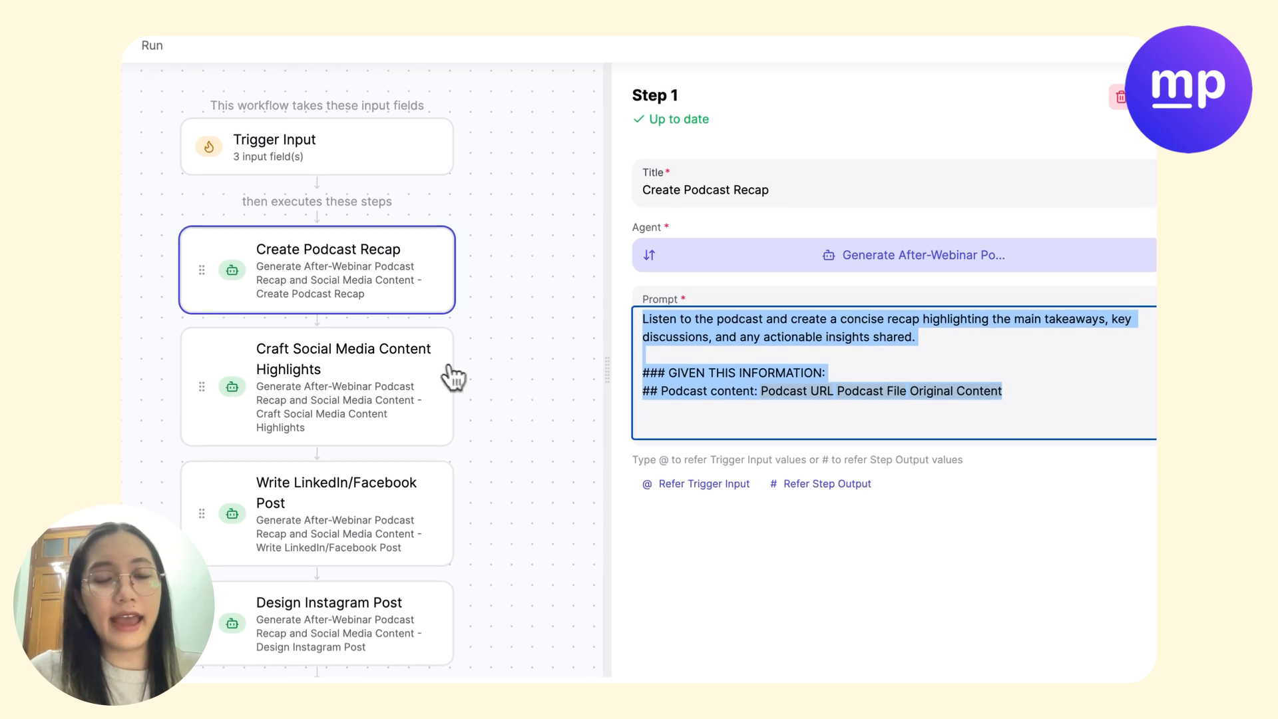
Add references to Podcast File and Original Content after Podcast URL in the Craft Social Media Content Highlights prompt.
click(384, 402)
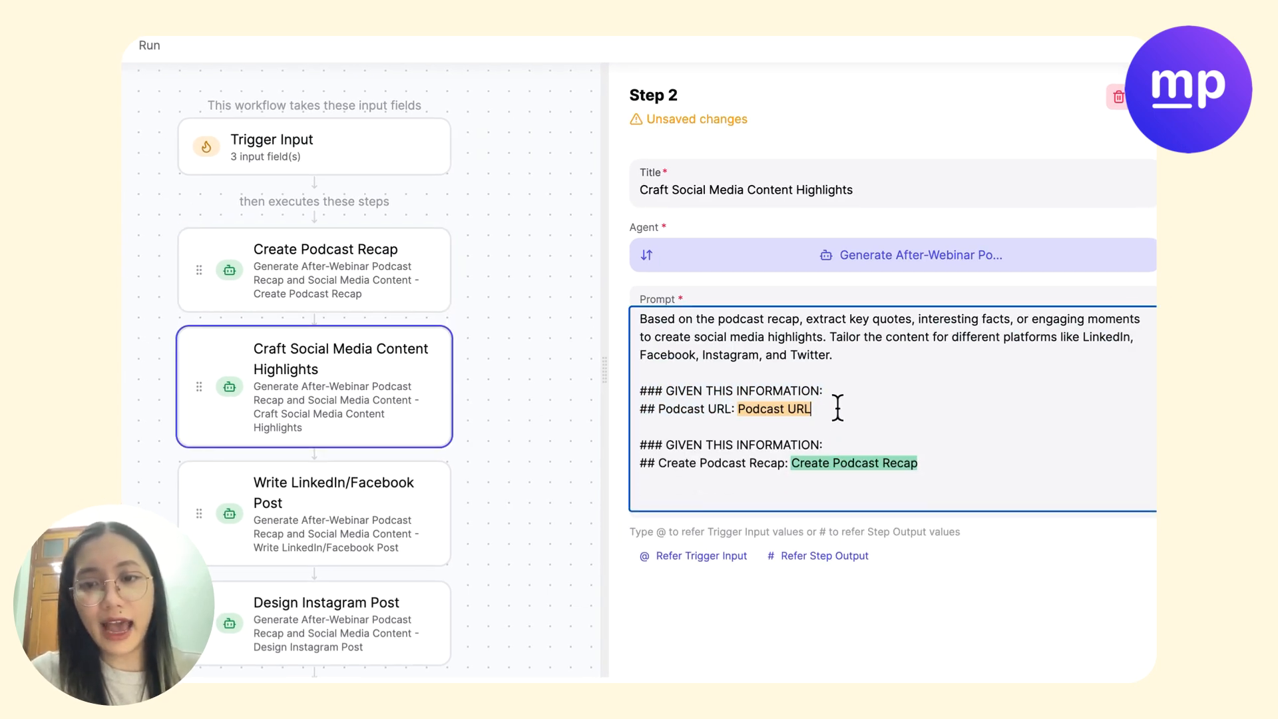
text(@)
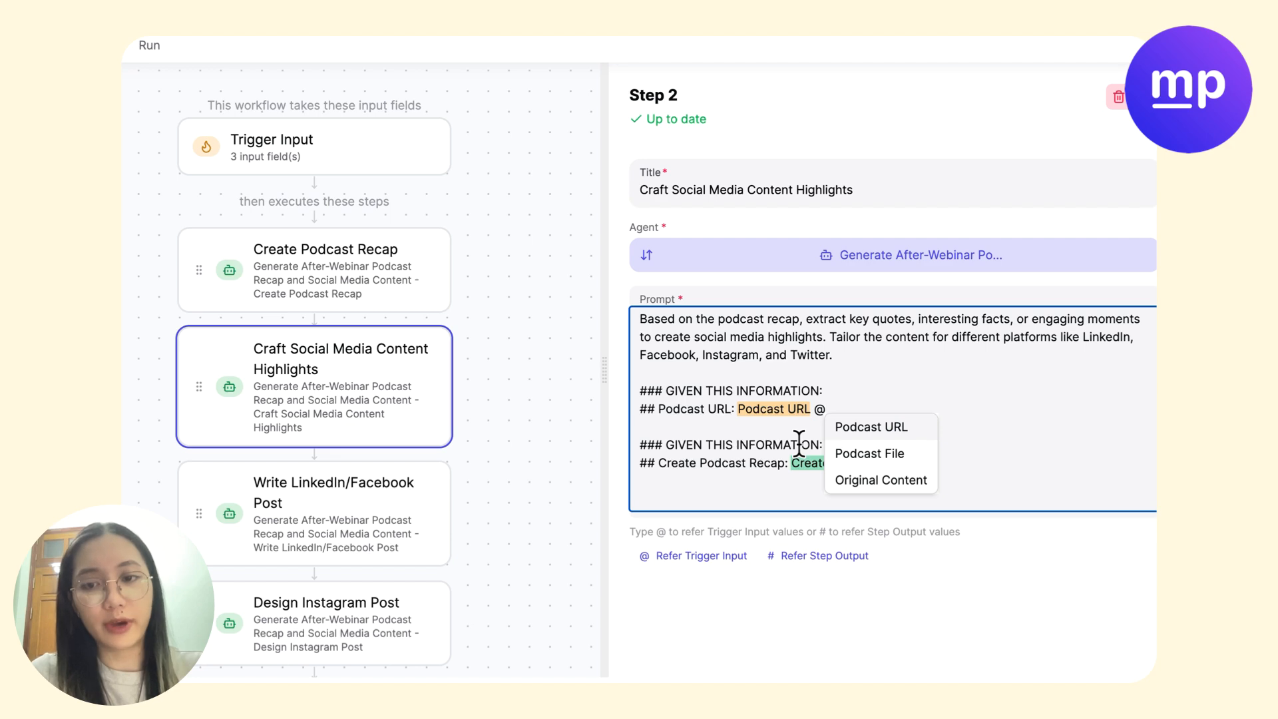
key(Down)
key(Return)
text(@)
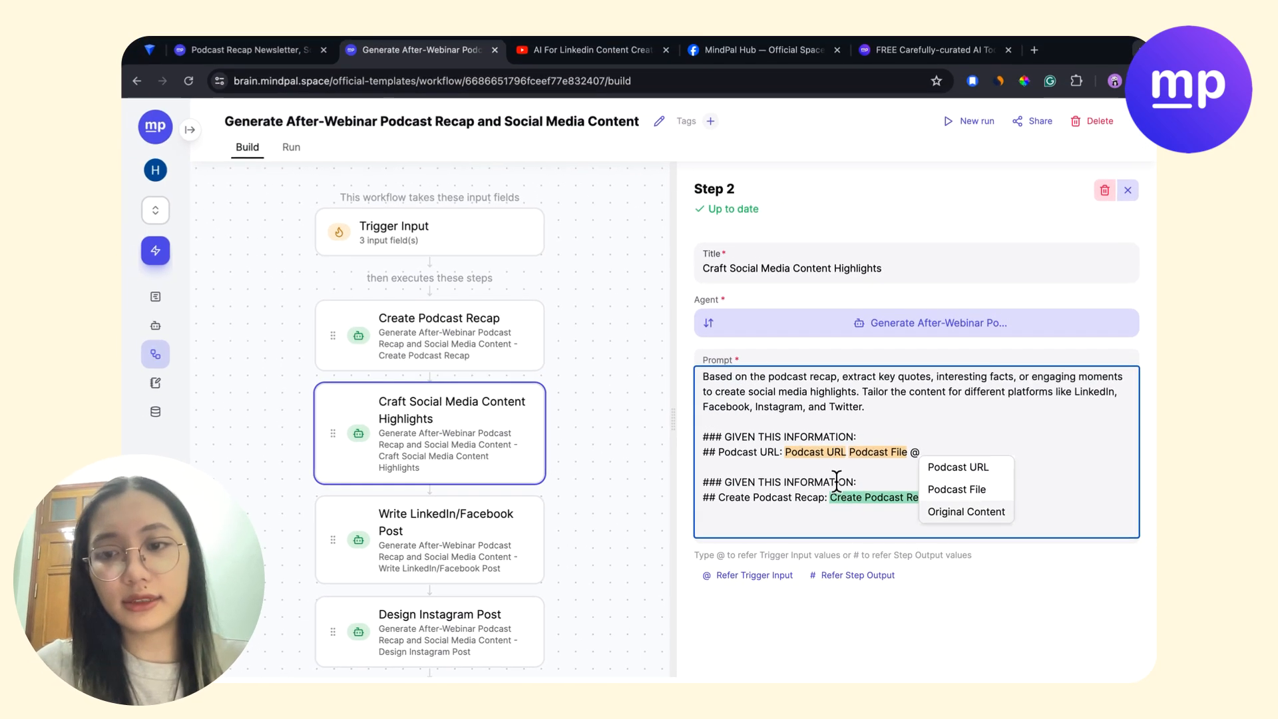
key(Return)
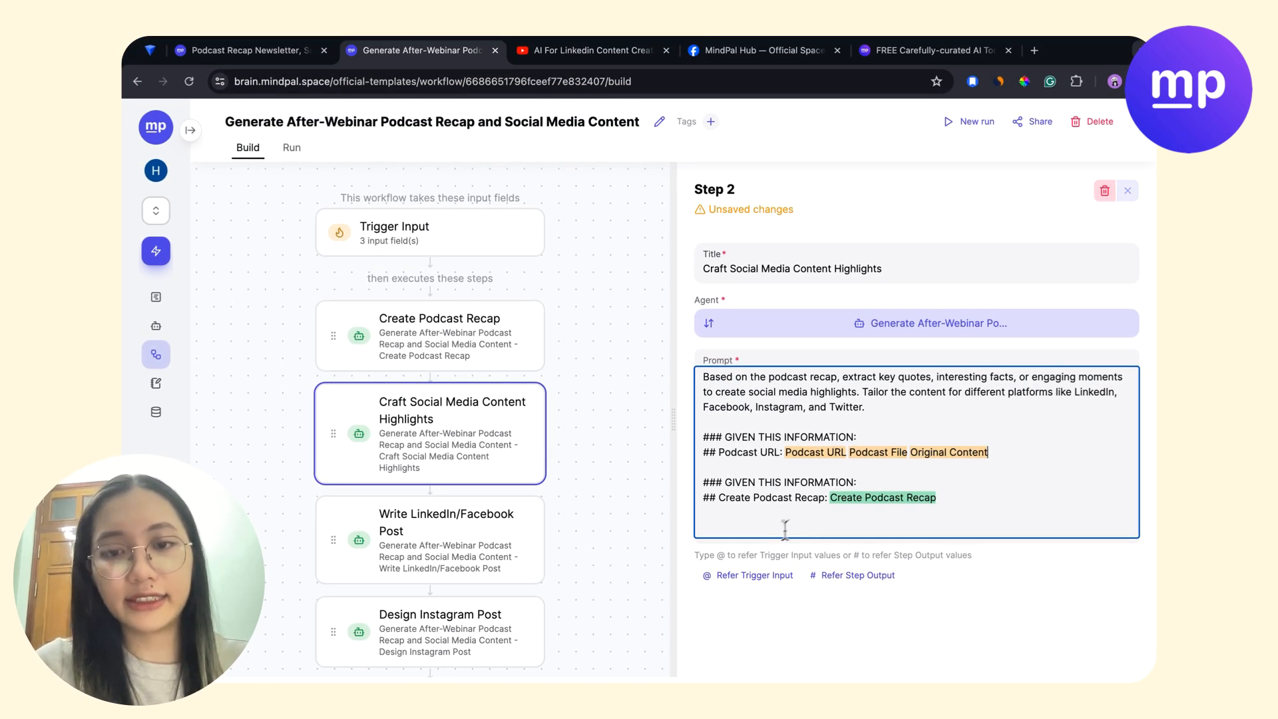
Review the trigger input references and the Create Podcast Recap output reference in the Craft Social Media Content Highlights prompt, and check the Create Podcast Recap step.
click(955, 495)
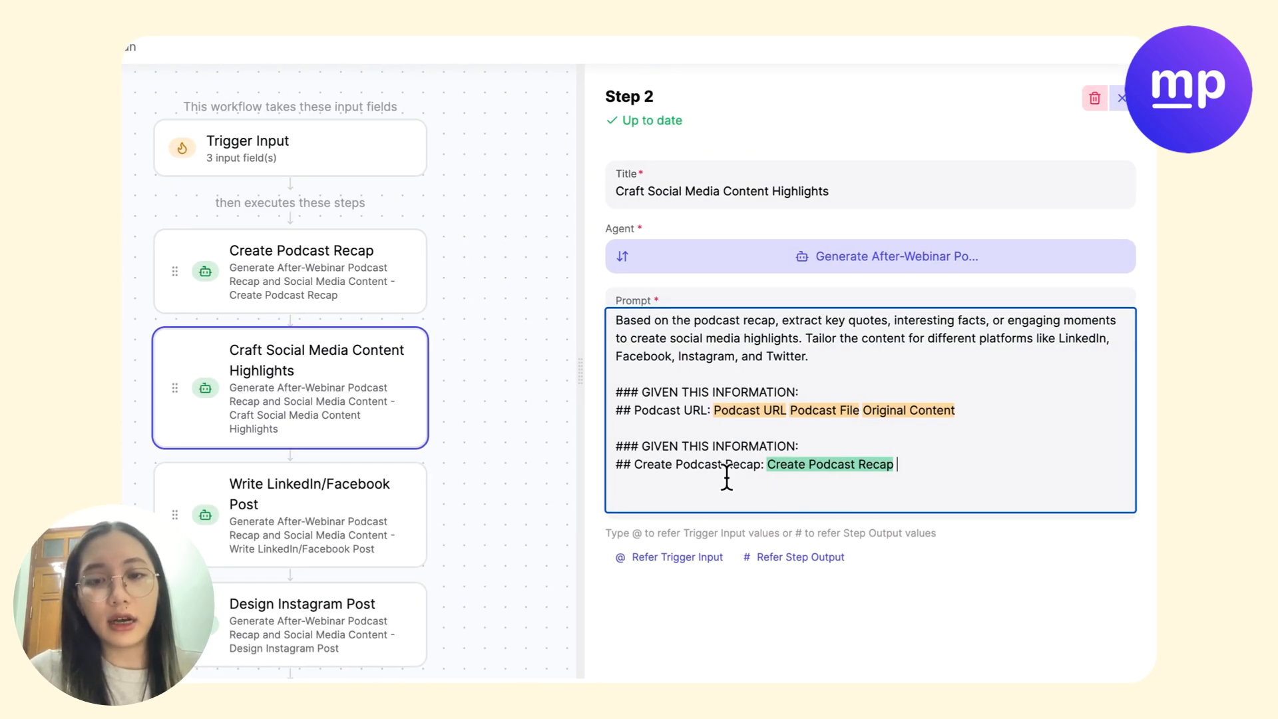
drag(933, 431, 712, 391)
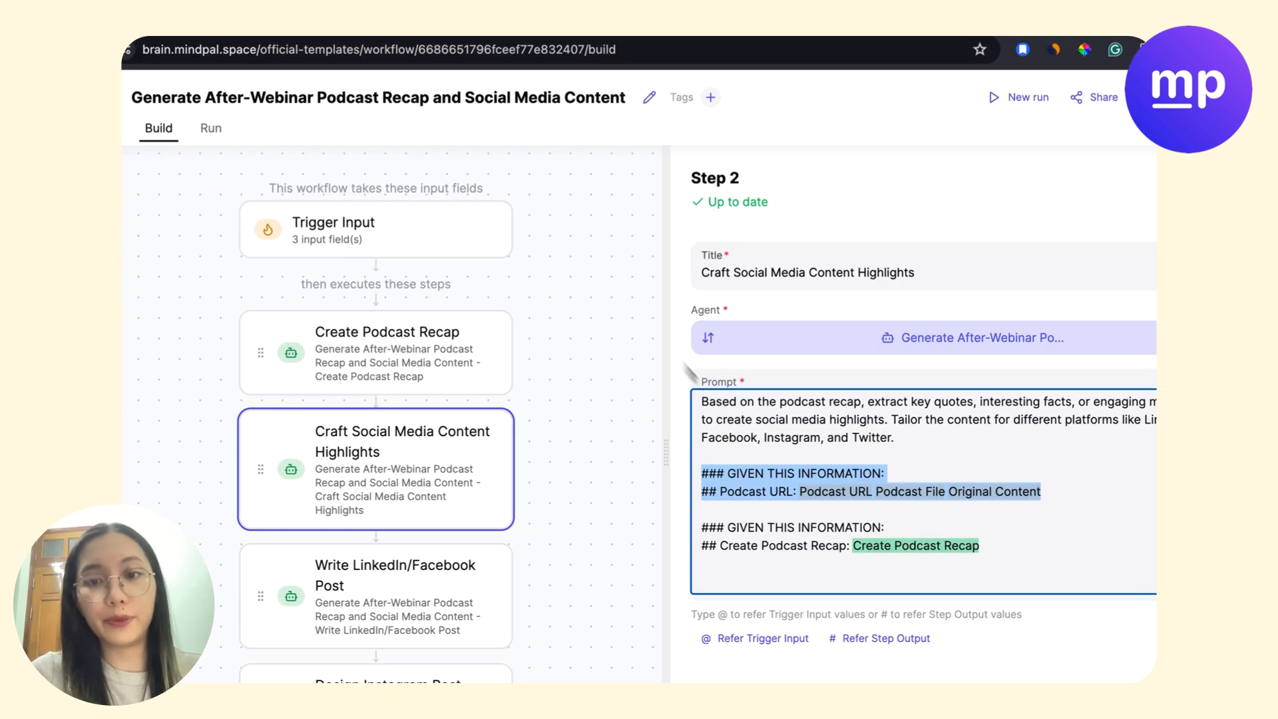
drag(1013, 560, 642, 539)
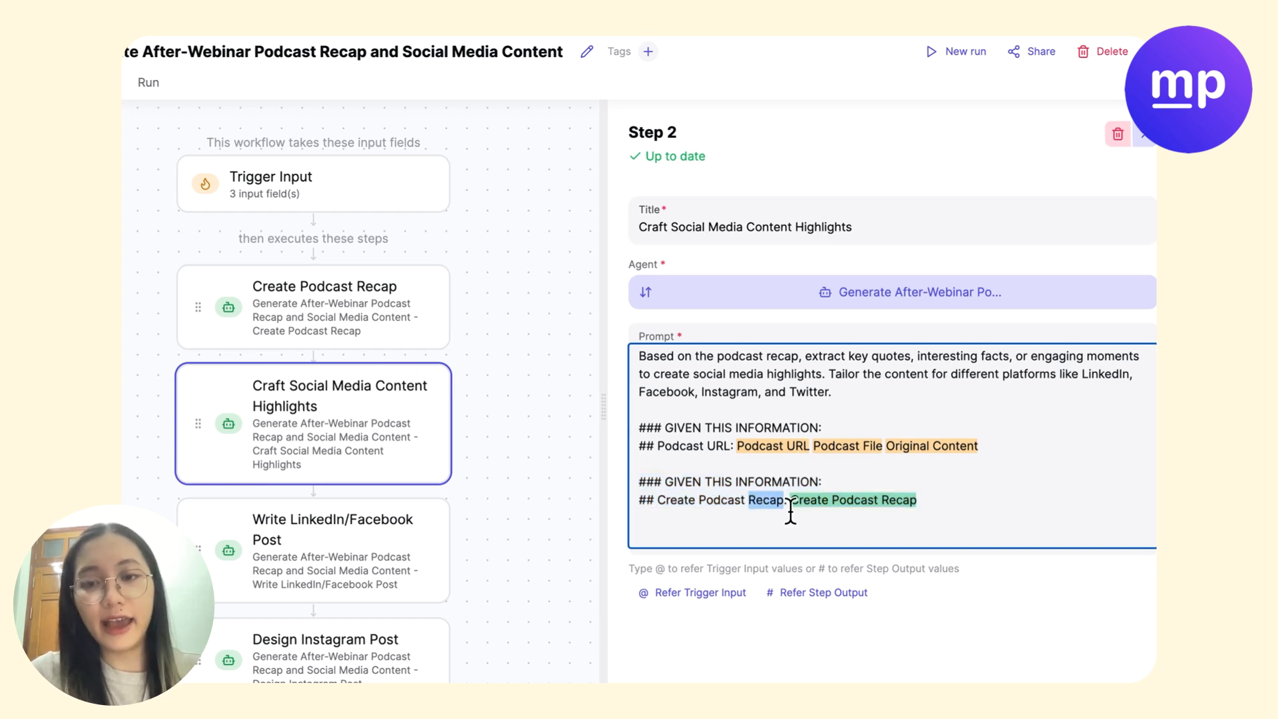
drag(789, 504, 923, 504)
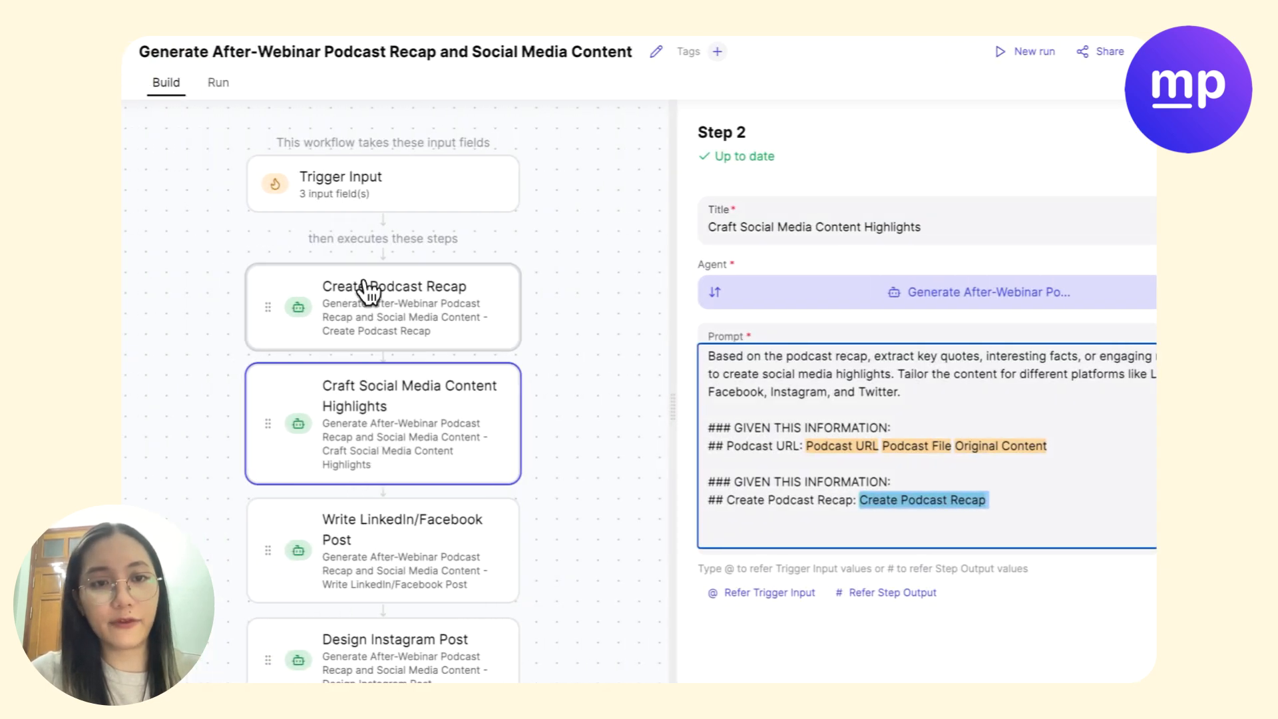
click(383, 305)
Add references to Podcast File and Original Content after Podcast URL in the Write LinkedIn/Facebook Post prompt.
scroll(420, 530, down, 3)
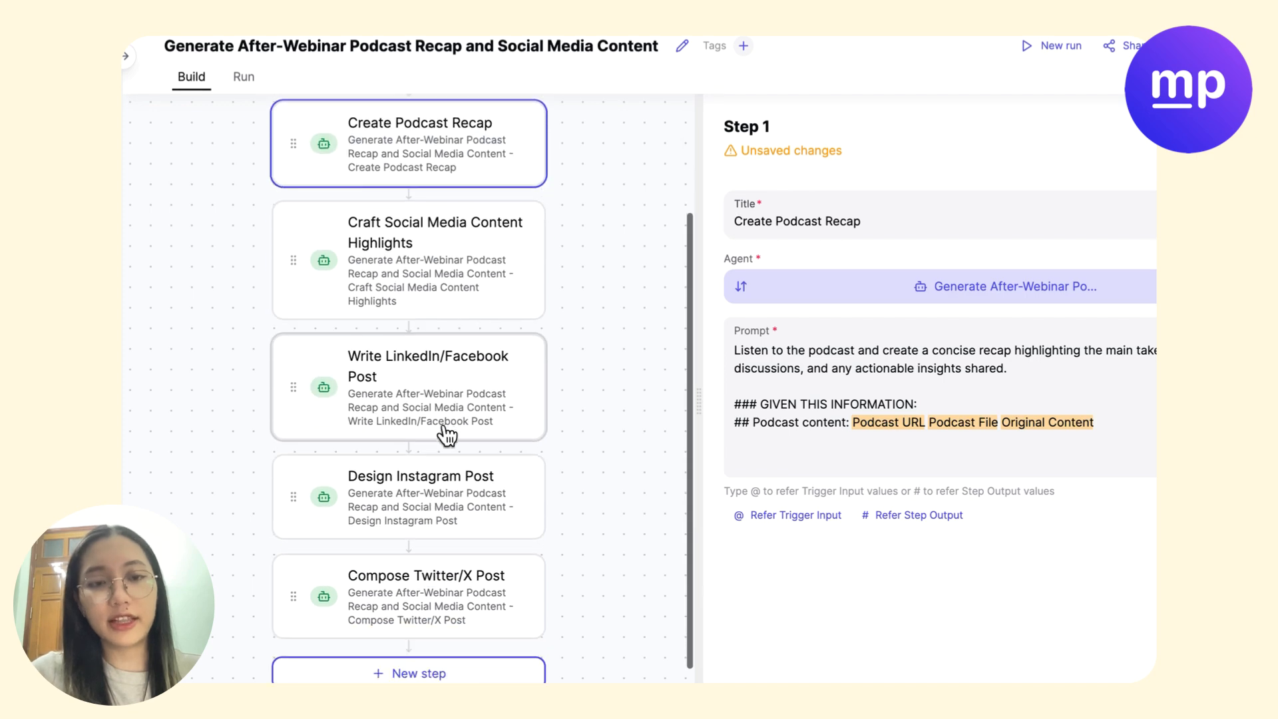
click(448, 433)
click(758, 467)
key(BackSpace)
key(BackSpace)
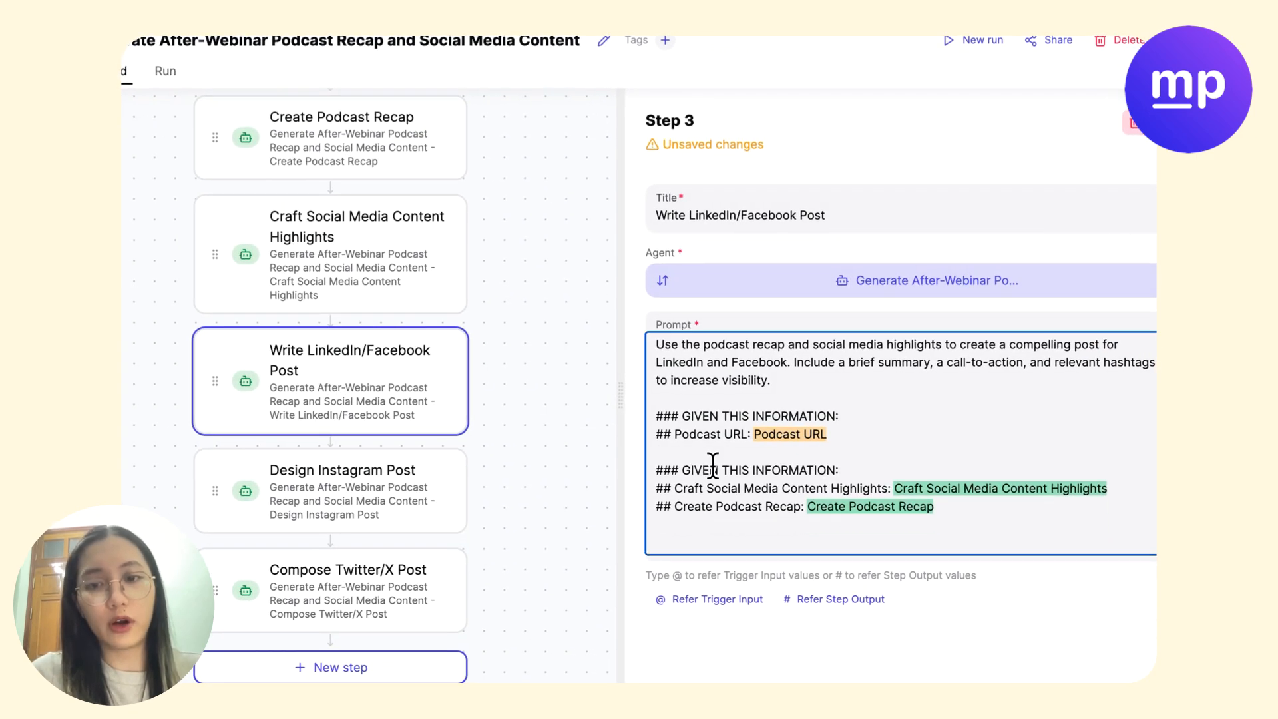
key(BackSpace)
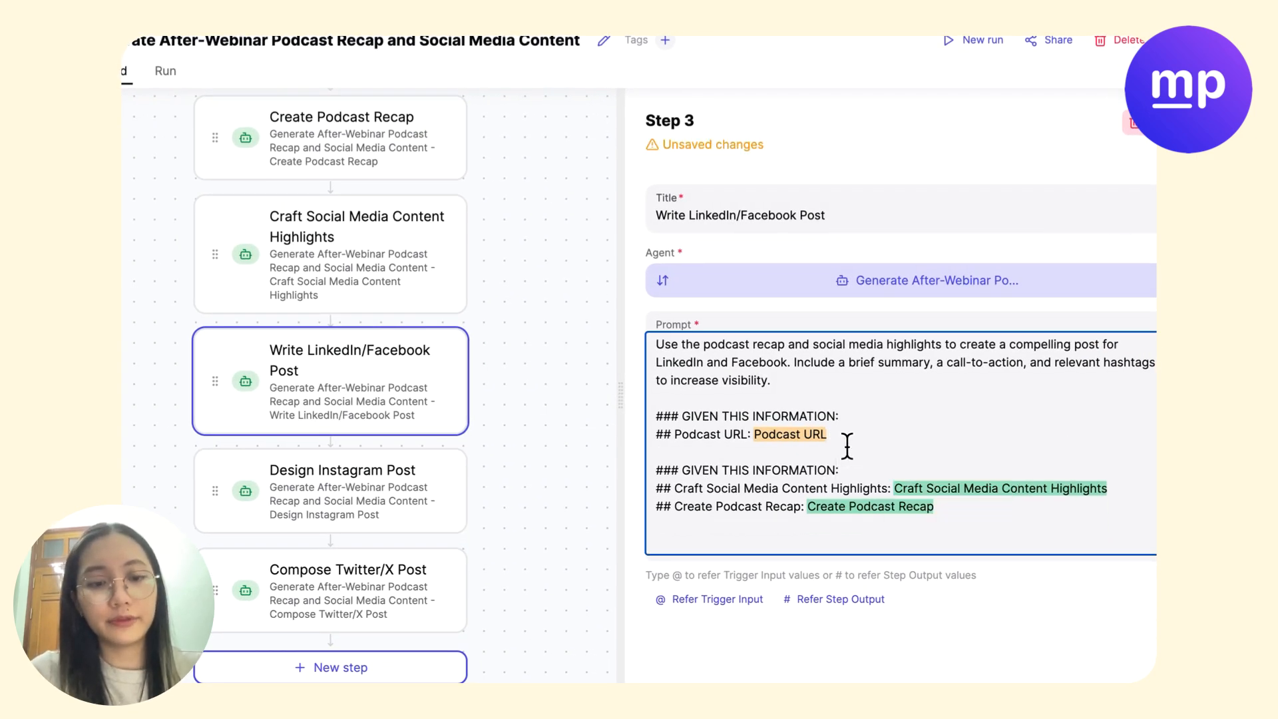
click(885, 478)
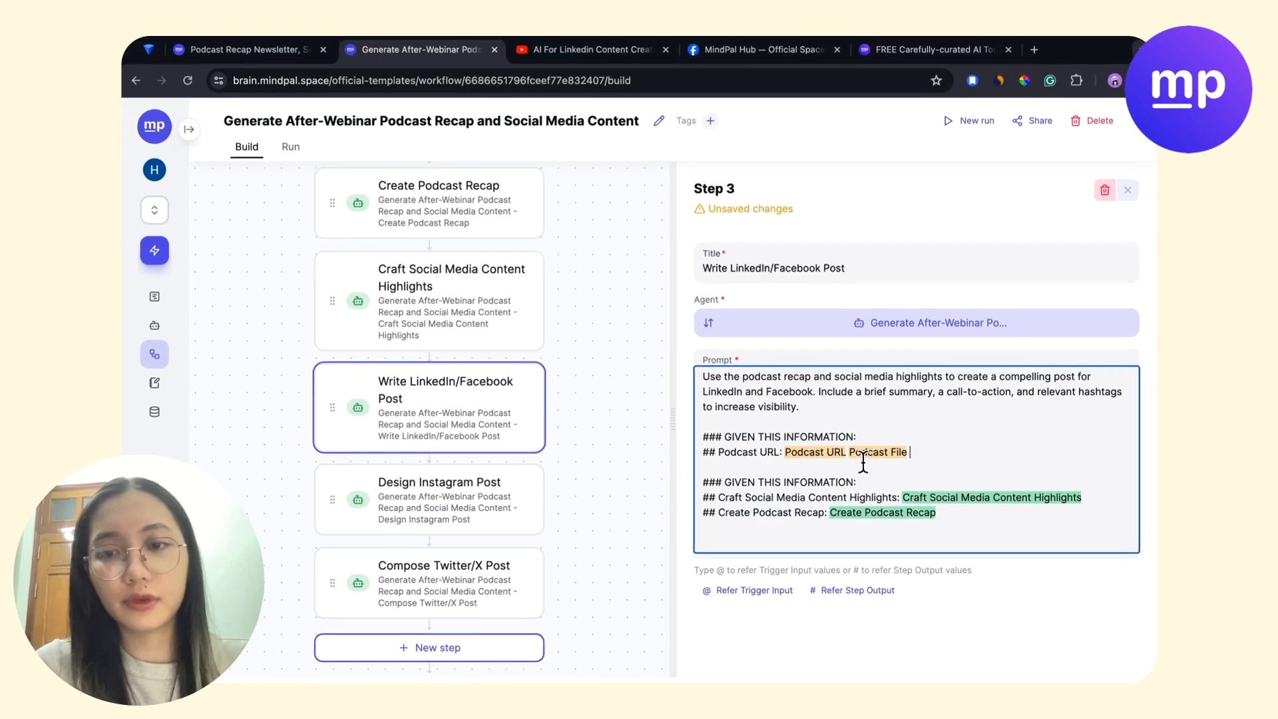
text(@)
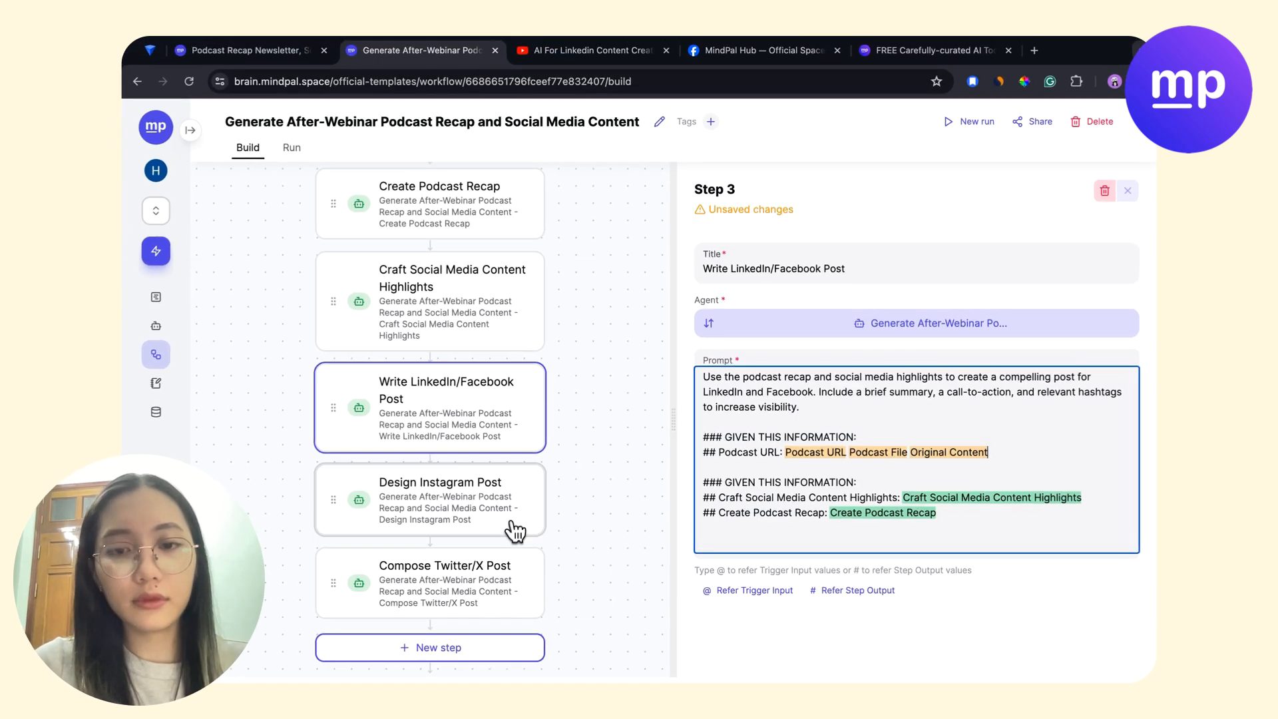
Add references to Podcast File and Original Content after Podcast URL in the Design Instagram Post prompt.
click(436, 525)
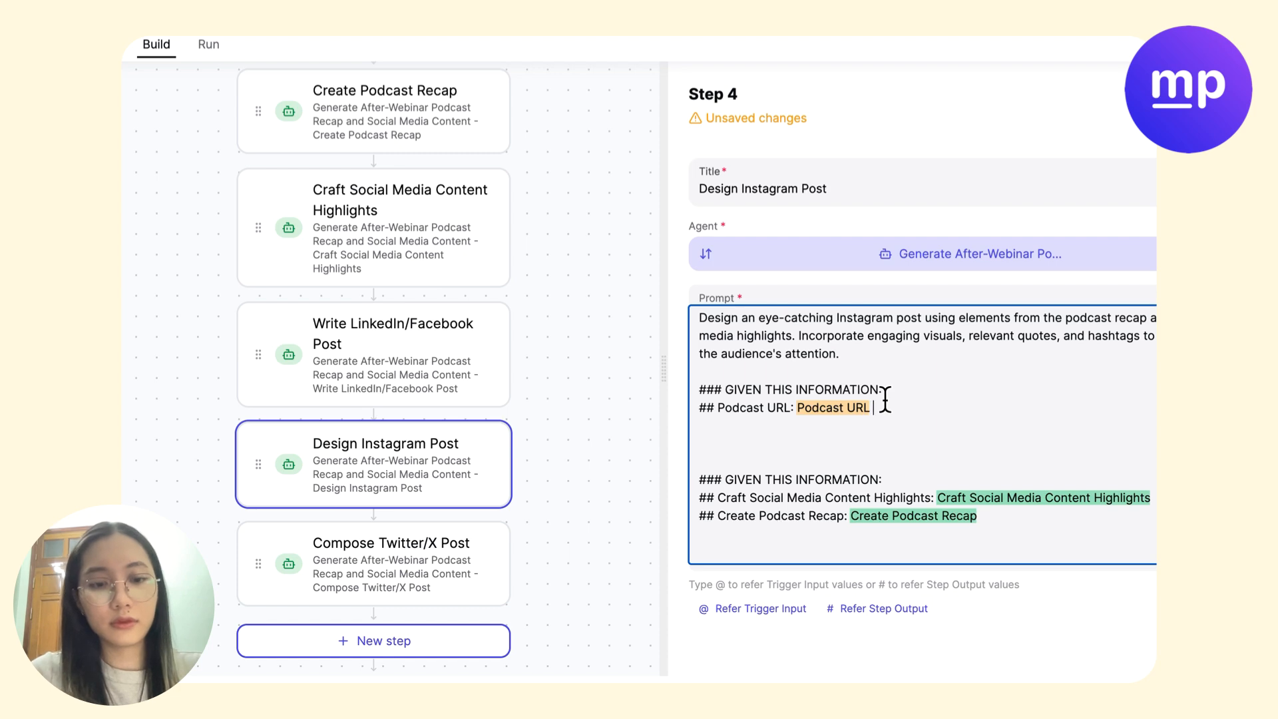
key(Return)
text(@)
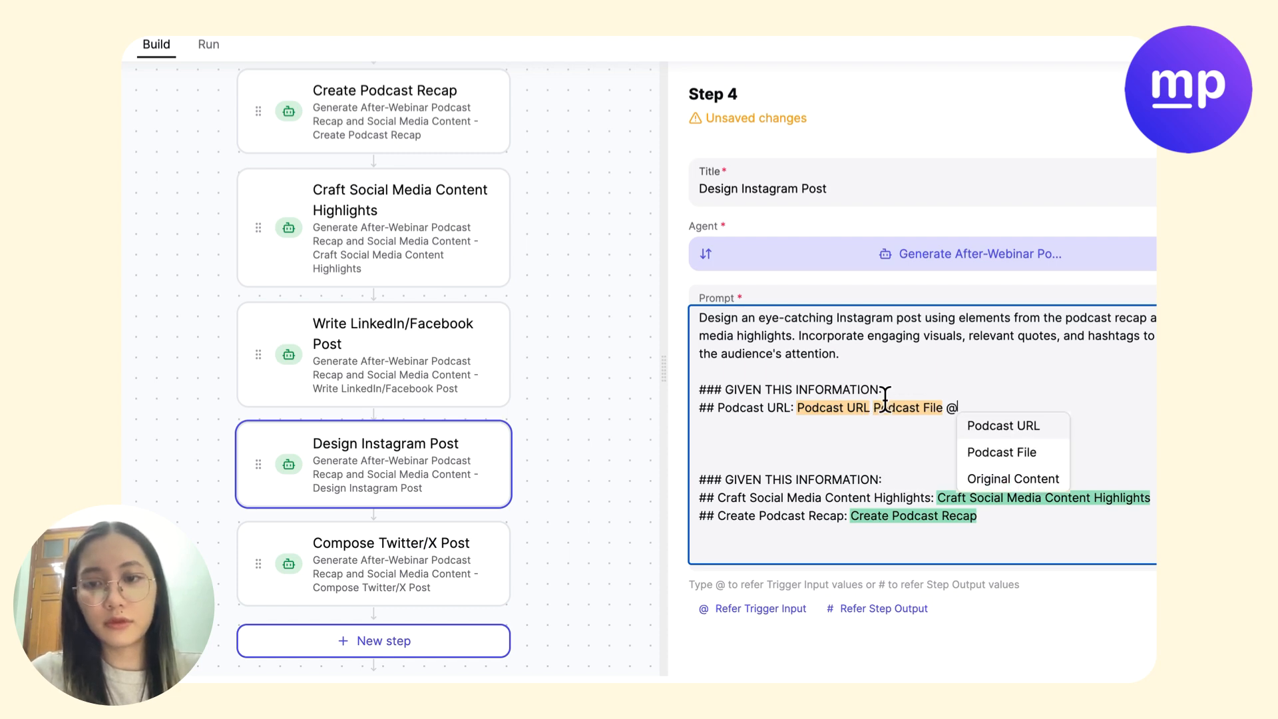
key(Return)
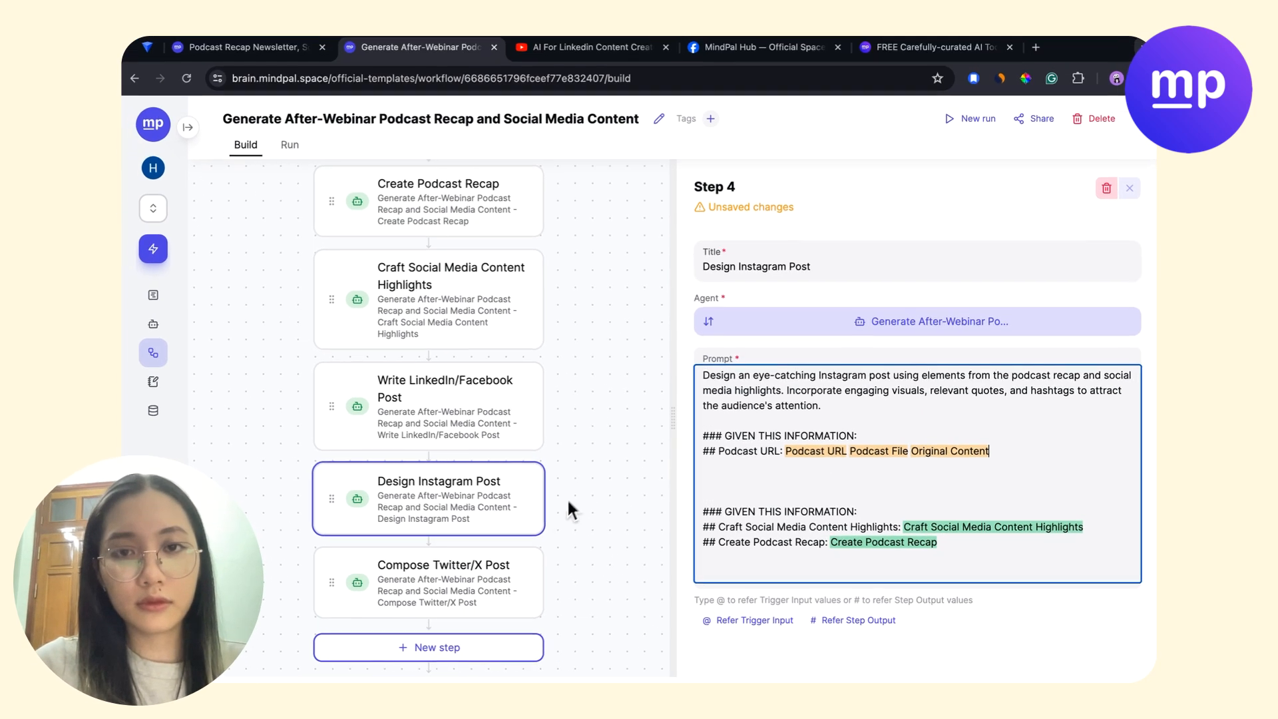
Add references to Podcast File and Original Content after Podcast URL in the Compose Twitter/X Post prompt.
scroll(419, 552, down, 1)
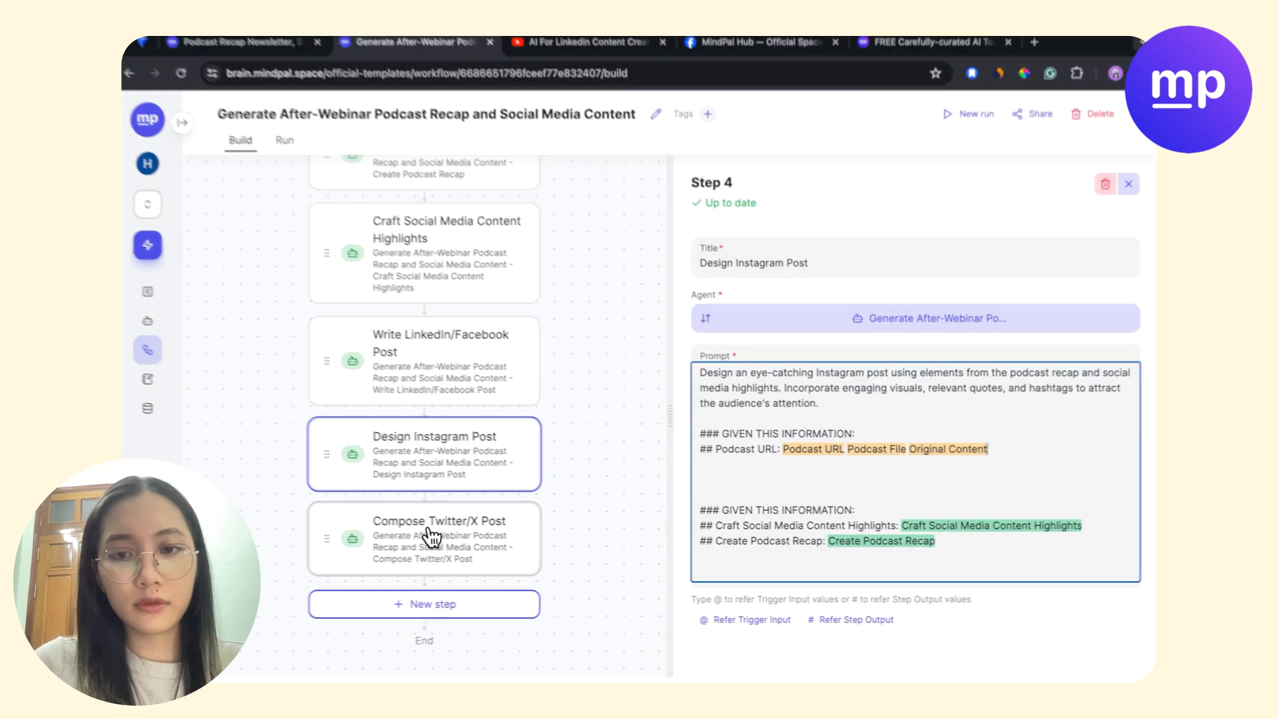
click(436, 536)
click(864, 453)
text(@)
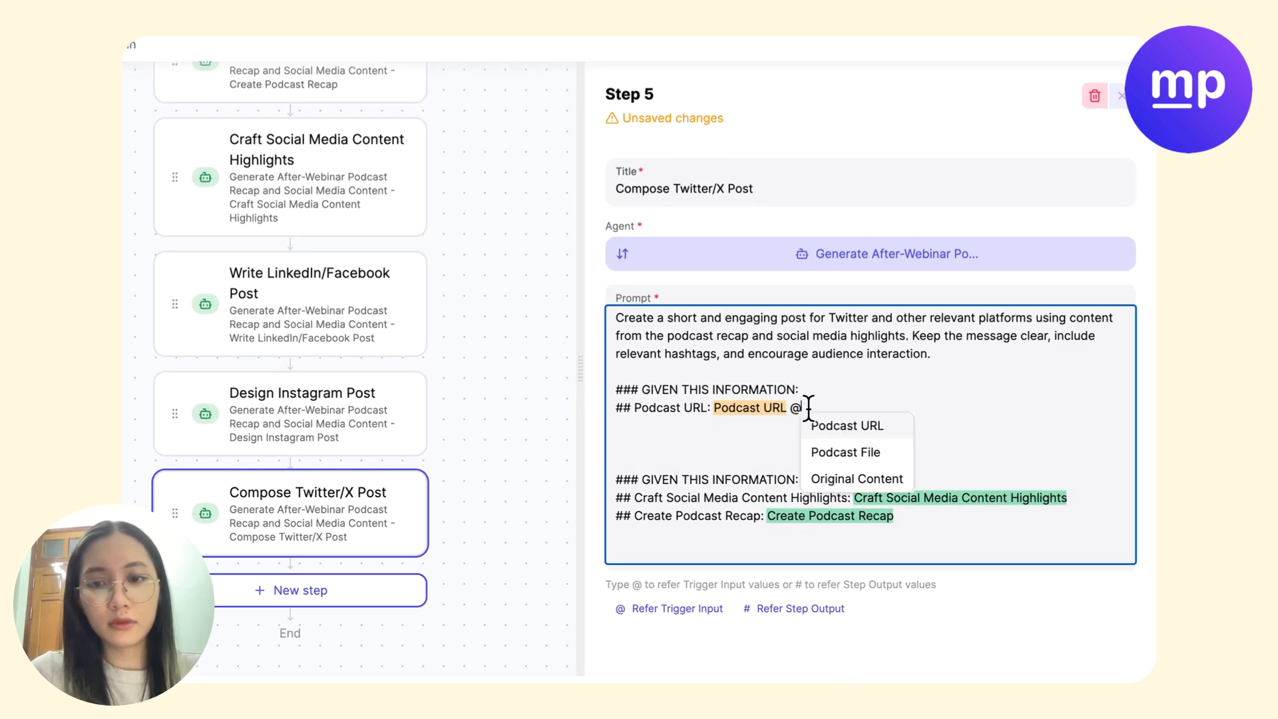
key(Down)
key(Return)
text(@)
key(Return)
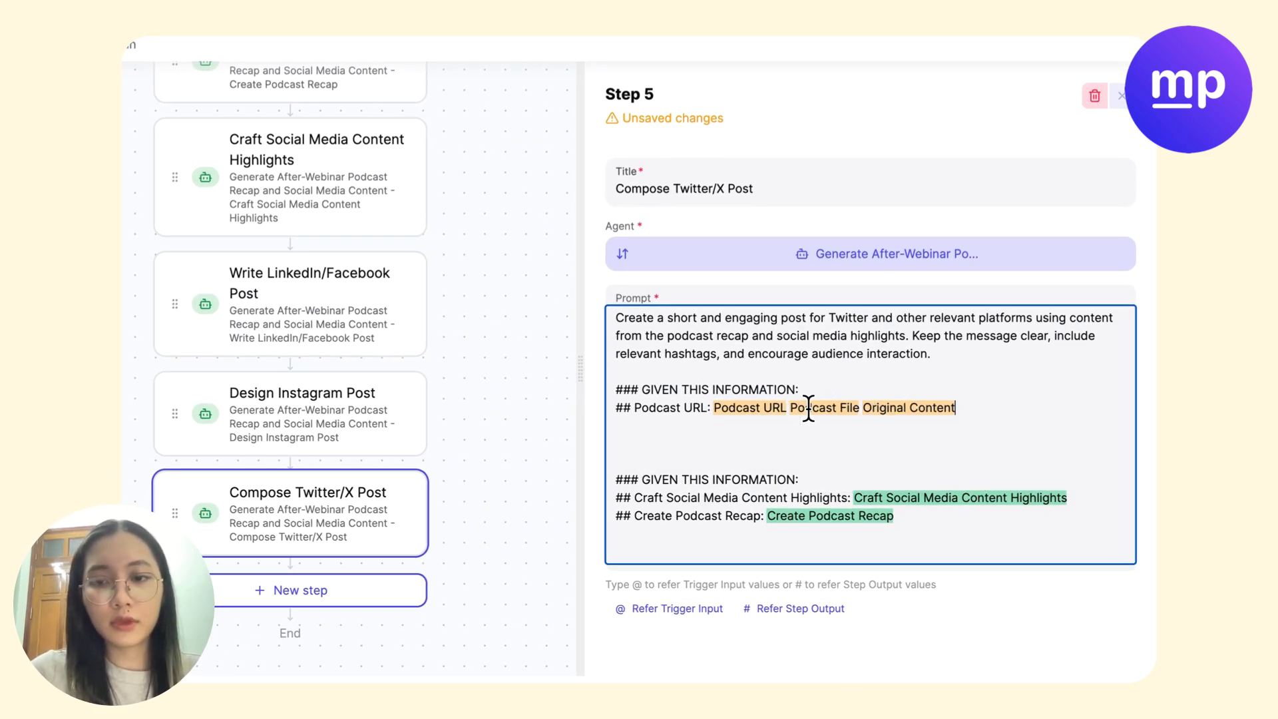
click(779, 432)
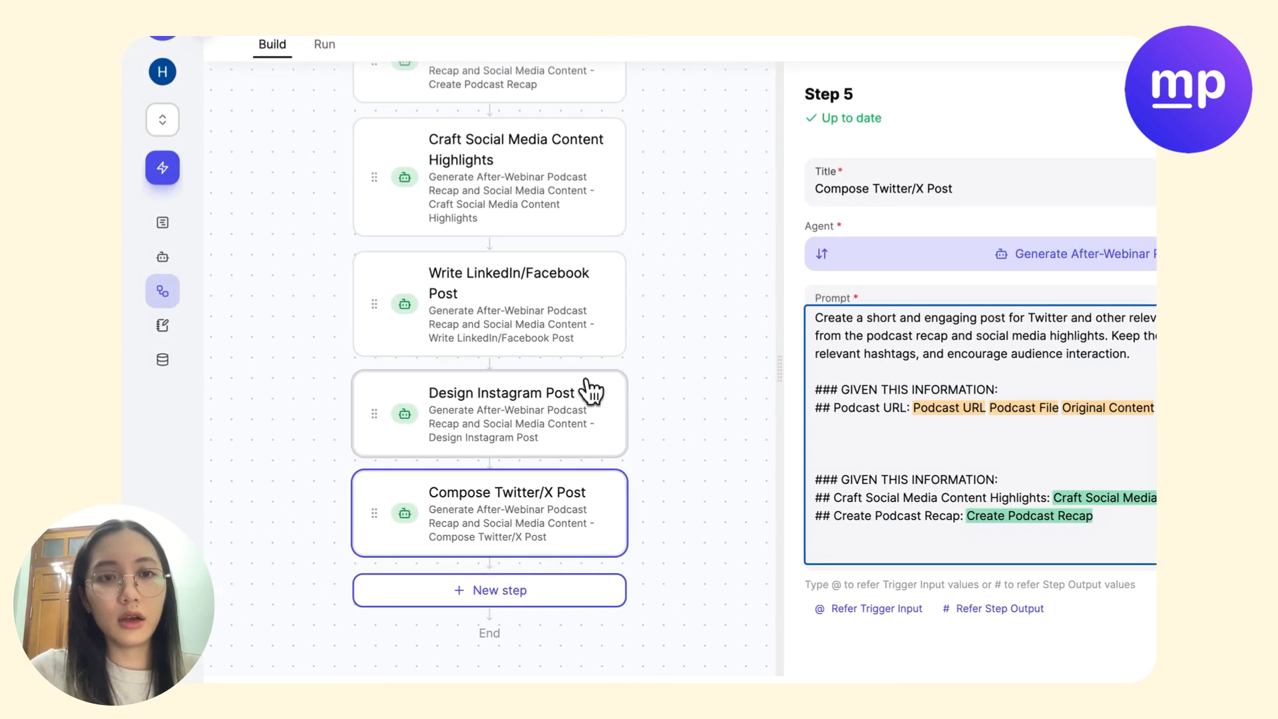
Check the Create Podcast Recap step and set up a new single run of the Generate After-Webinar Podcast Recap and Social Media Content workflow.
scroll(589, 392, up, 5)
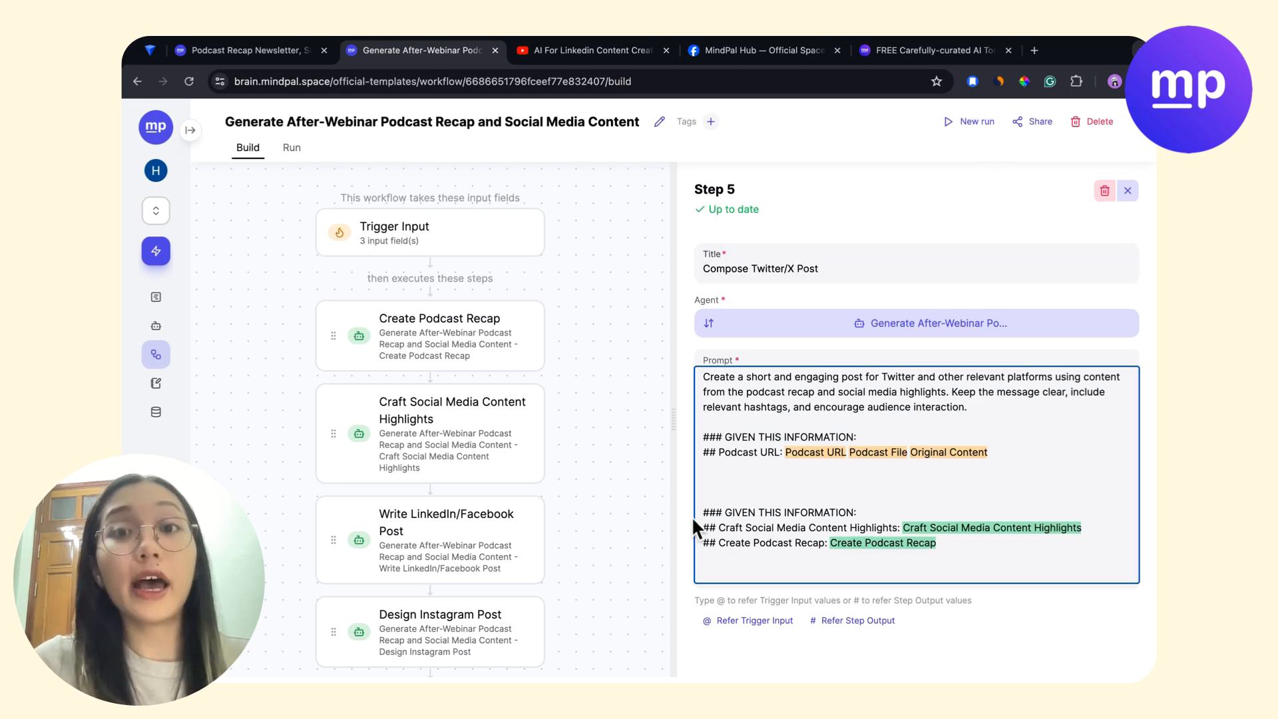
click(464, 319)
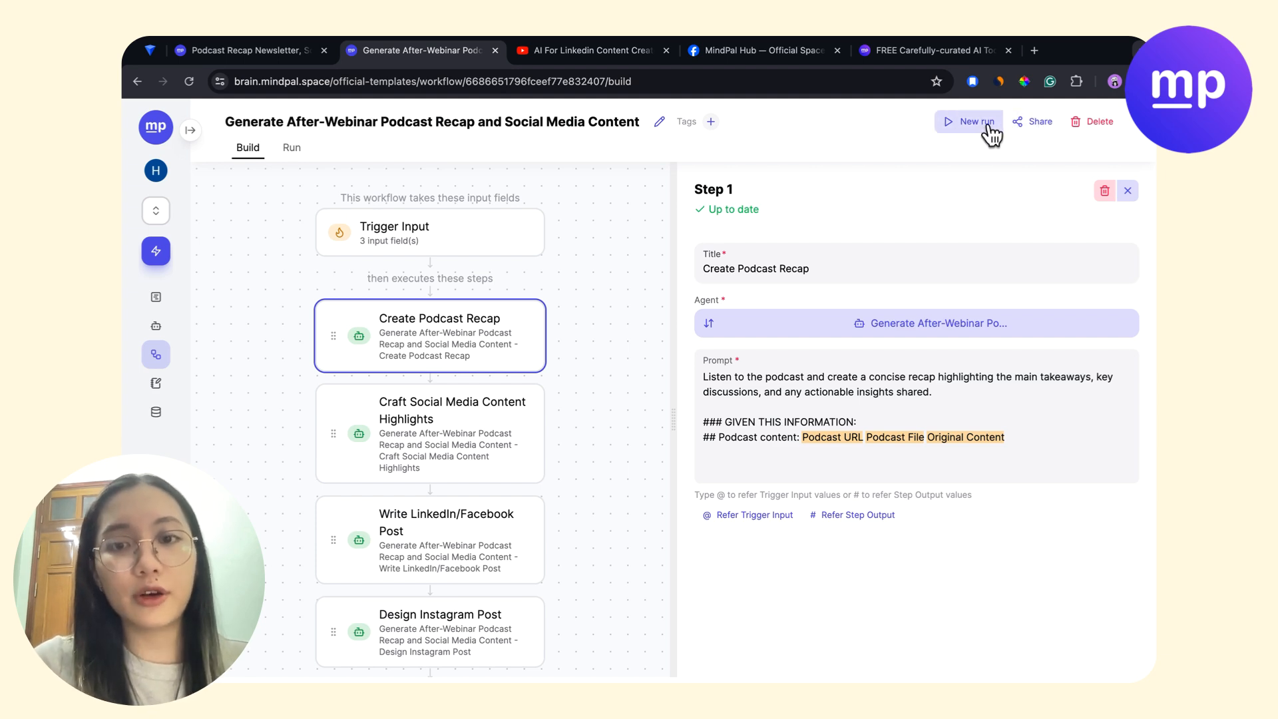
click(983, 127)
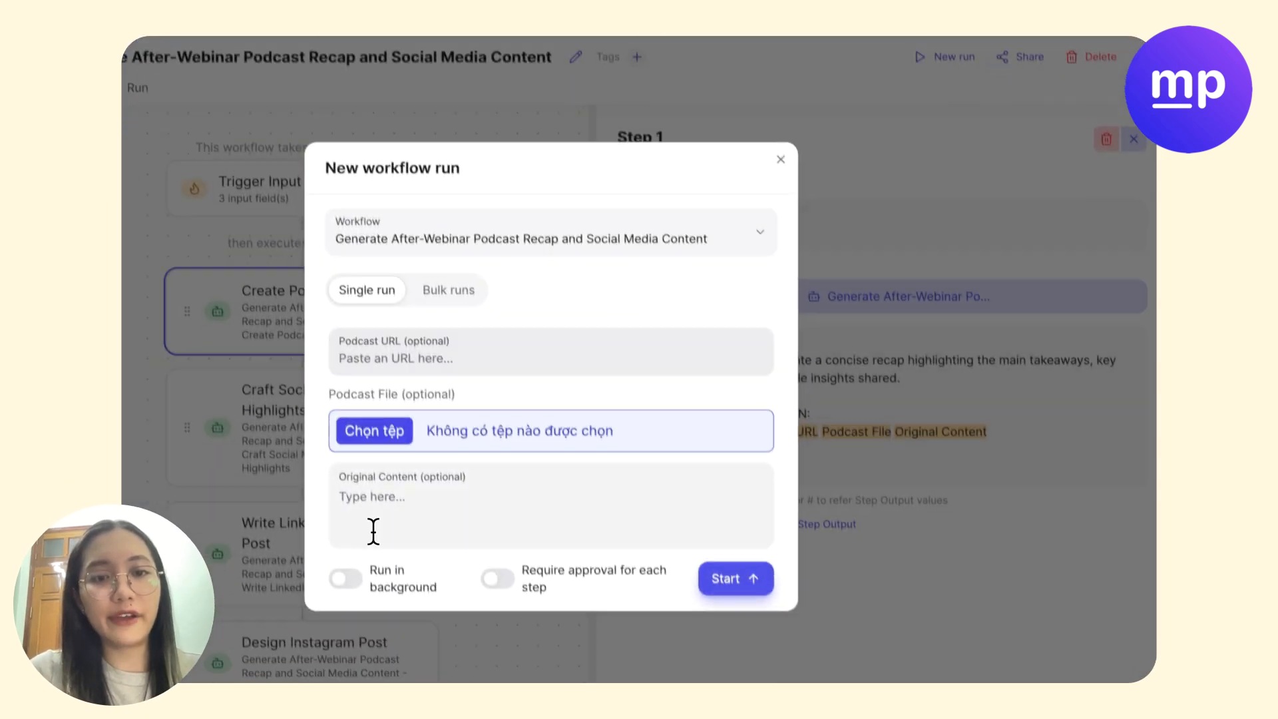
click(505, 498)
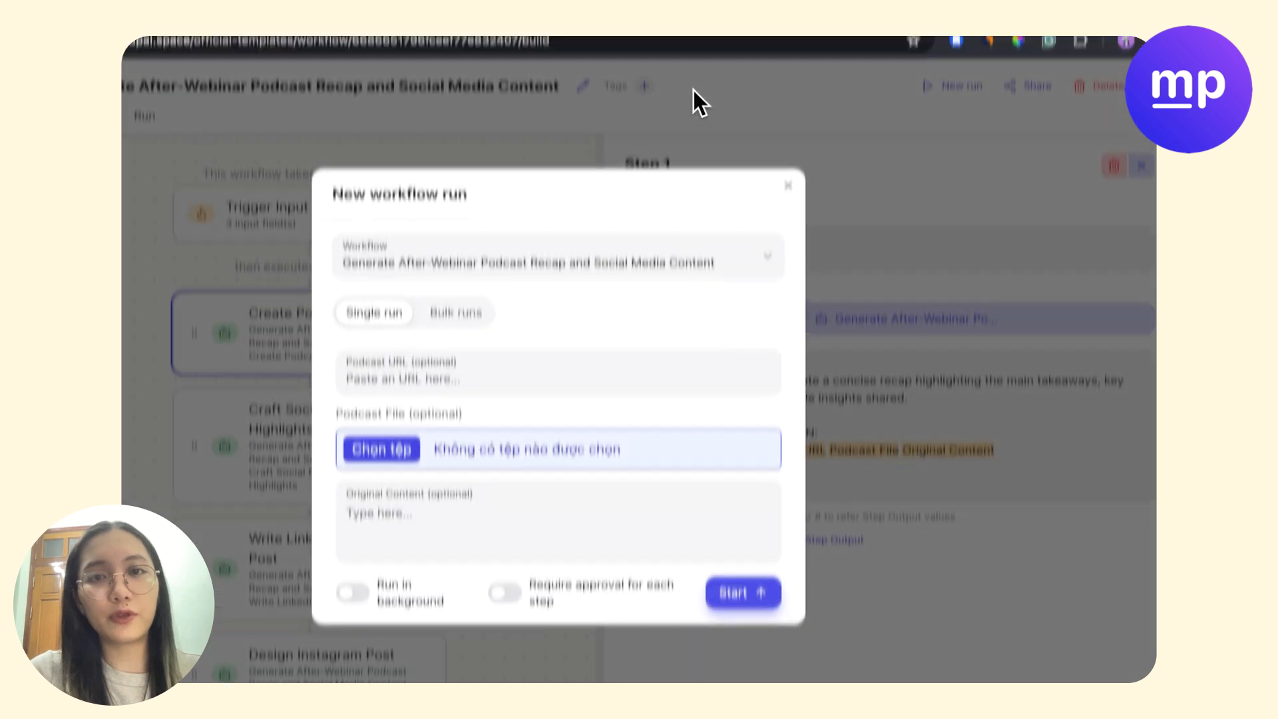
click(449, 54)
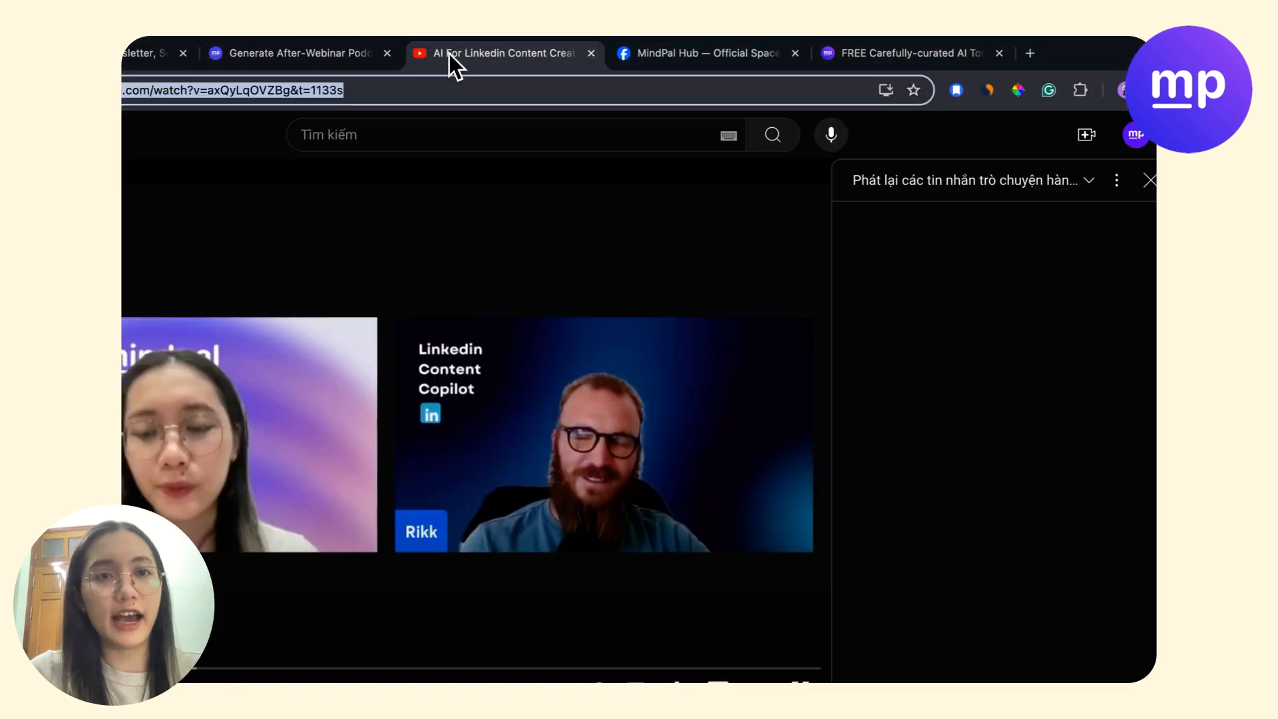
click(324, 53)
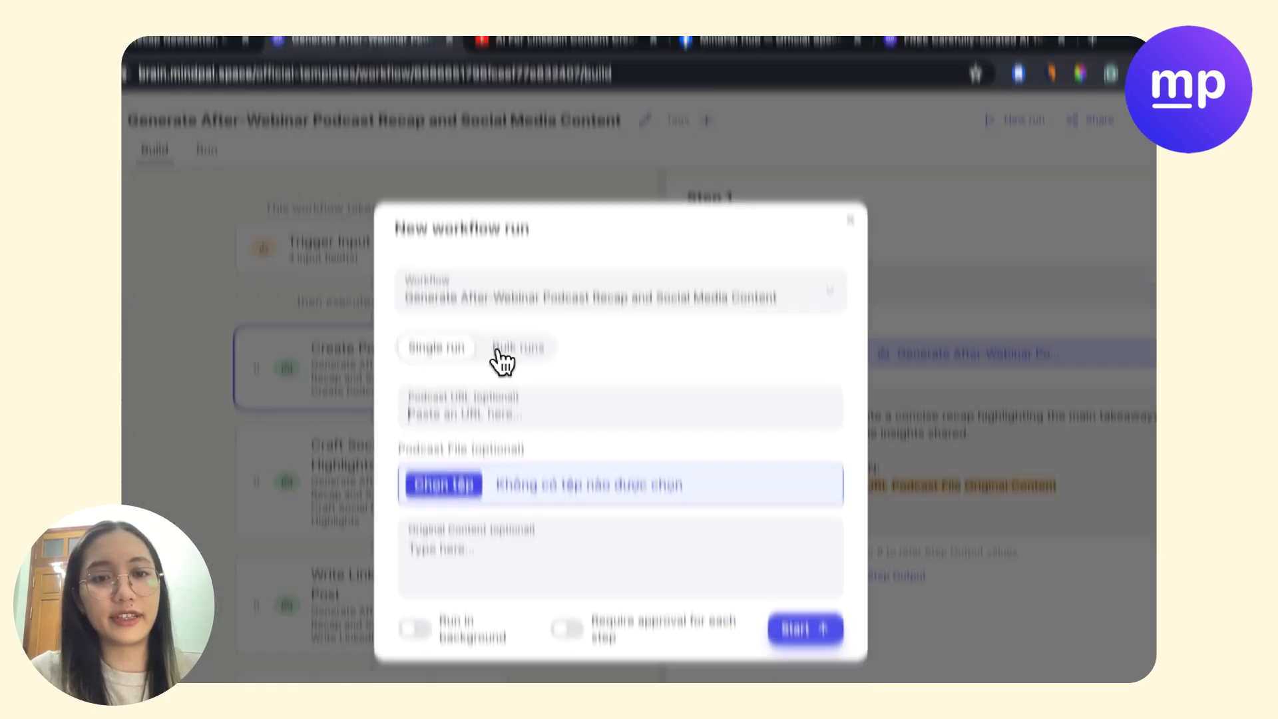
click(514, 407)
text(https://www.youtube.com/watch?v=axQyLqOVZBg&t=1133s)
click(642, 371)
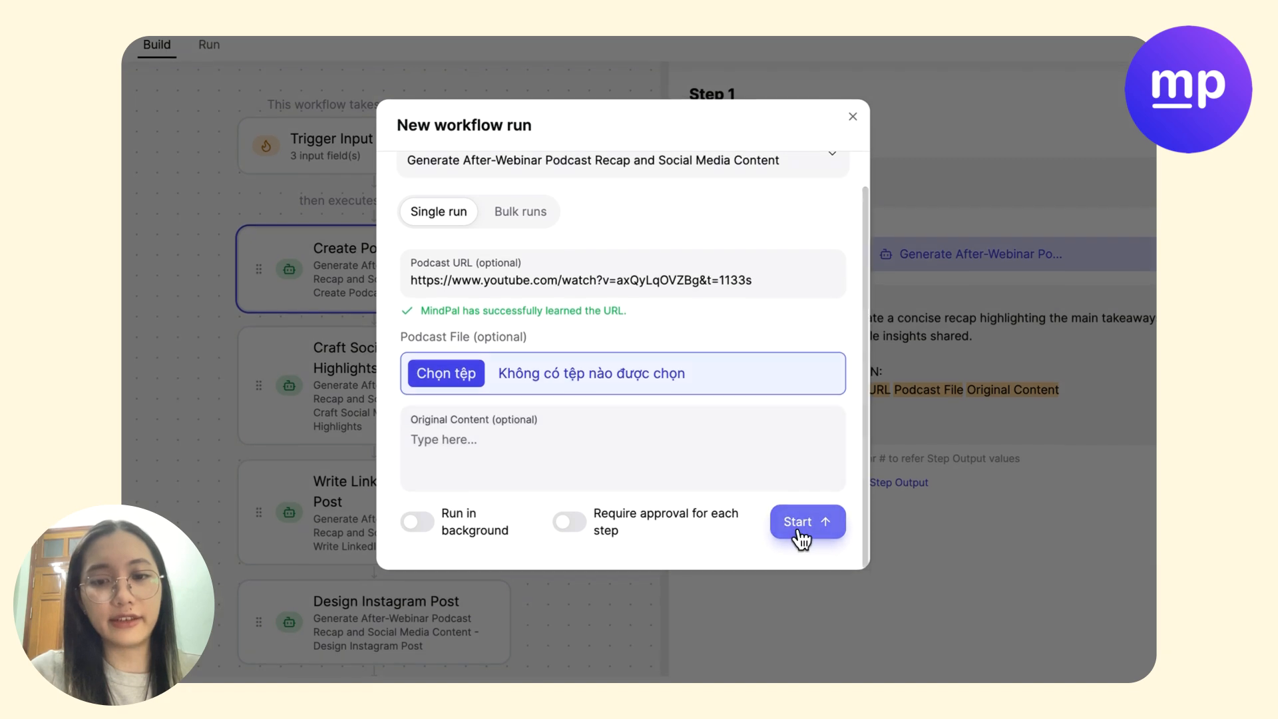
click(801, 526)
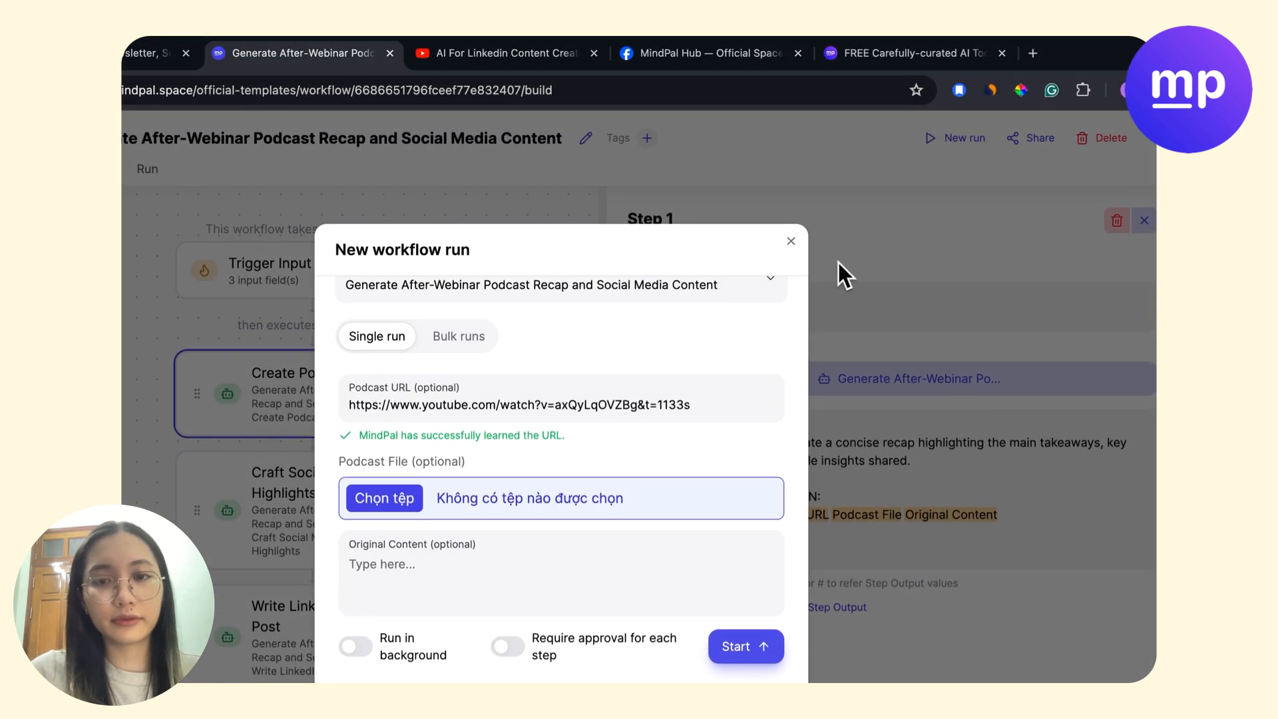
click(792, 242)
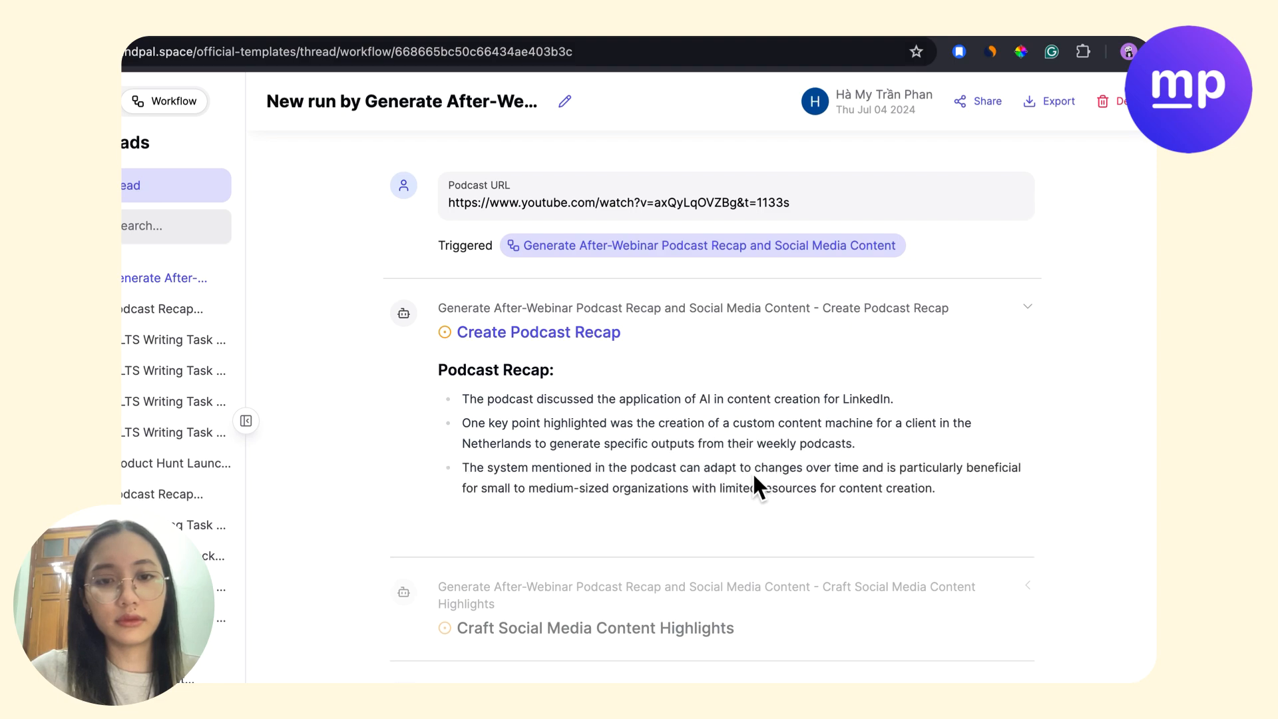
Read through the Create Podcast Recap output of the new run.
scroll(753, 474, down, 5)
scroll(753, 474, up, 5)
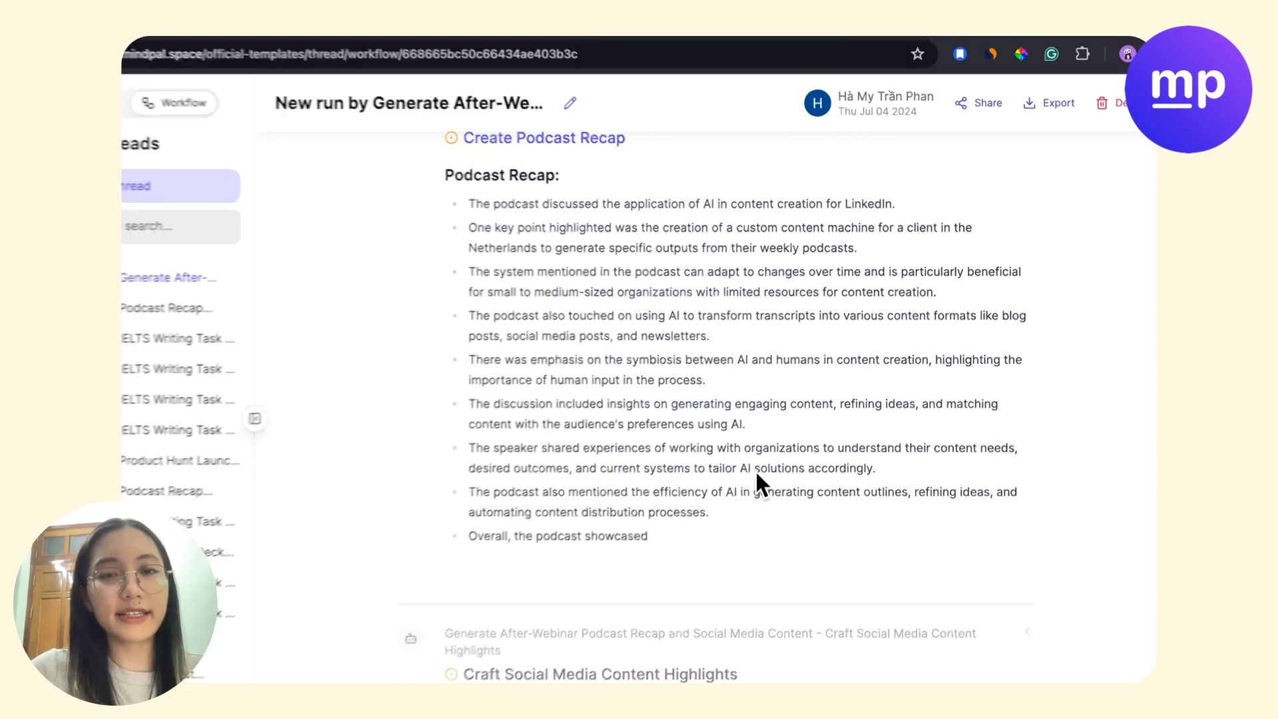
scroll(666, 425, down, 4)
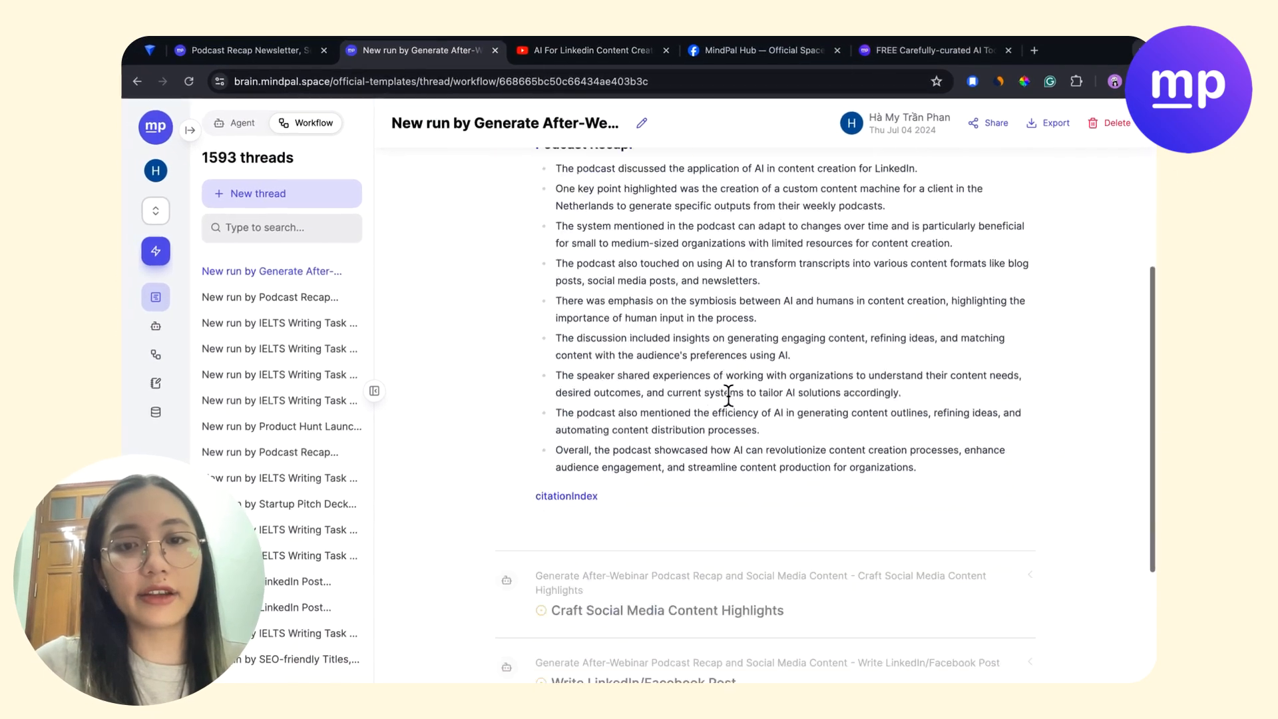
scroll(728, 395, down, 1)
scroll(728, 395, up, 4)
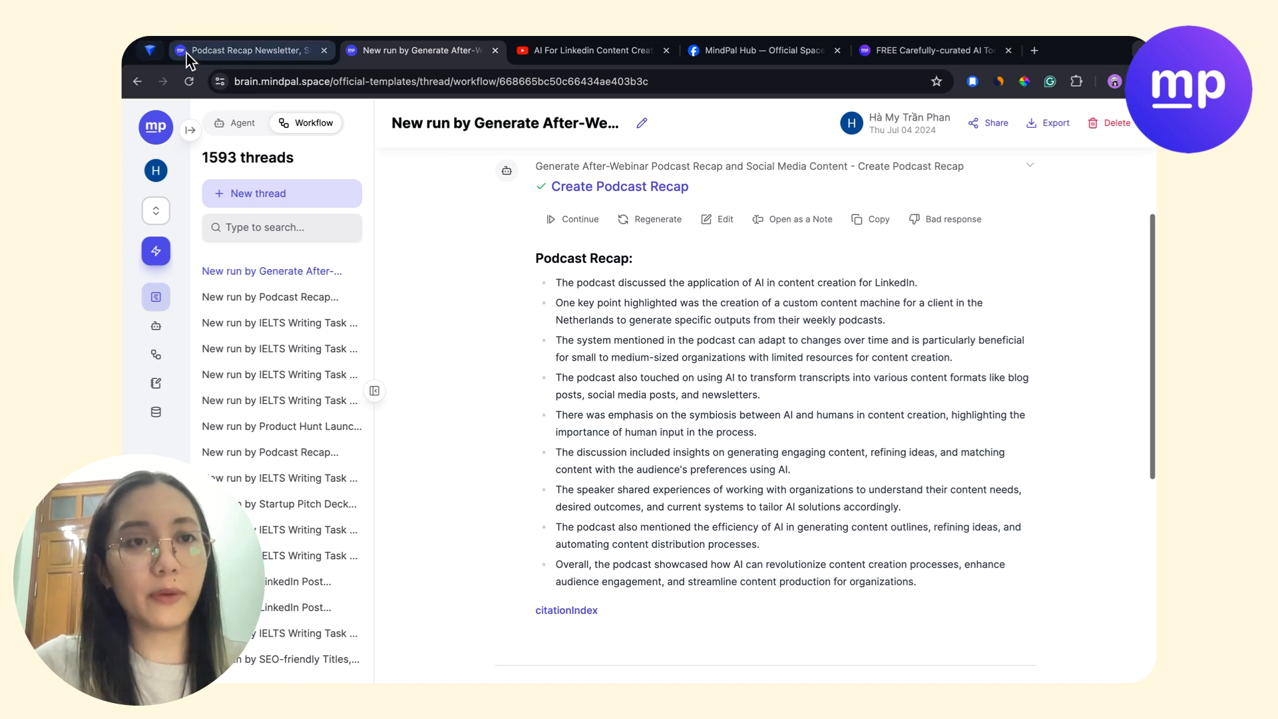
Open the latest run of the Podcast Recap Newsletter, Social Media Content Generator workflow and read its webinar recap for comparison.
click(249, 50)
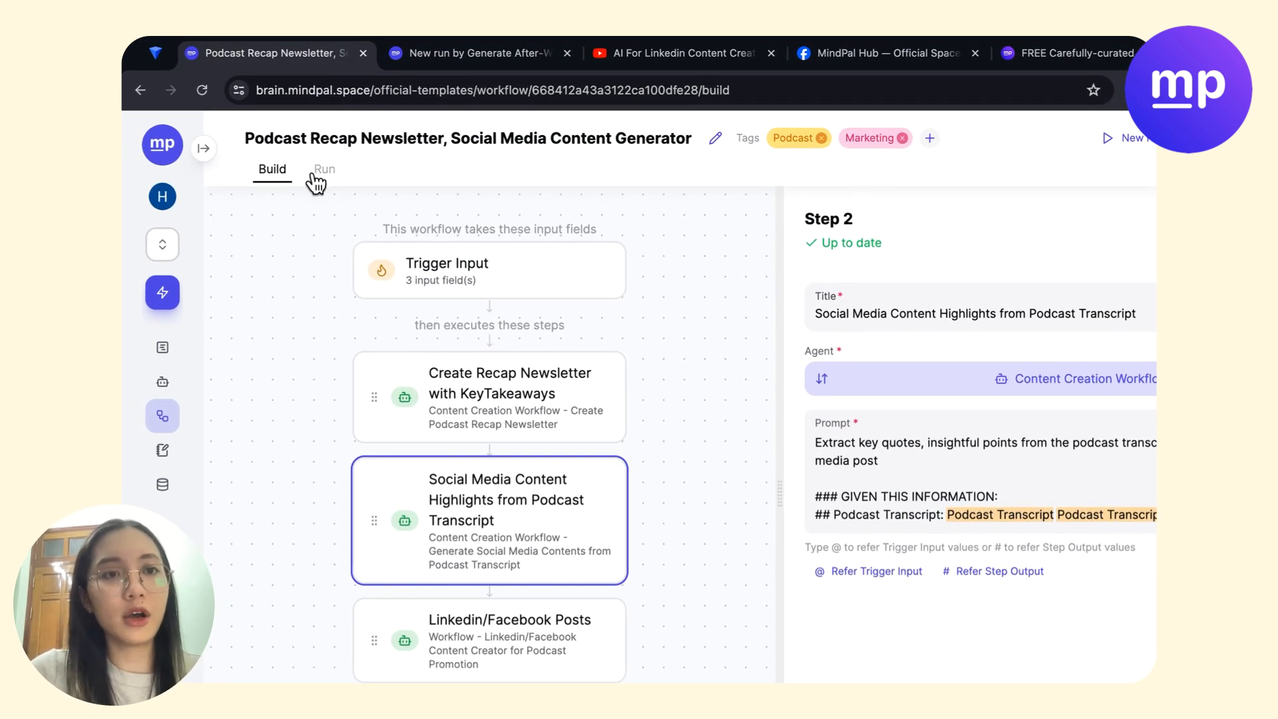
click(322, 175)
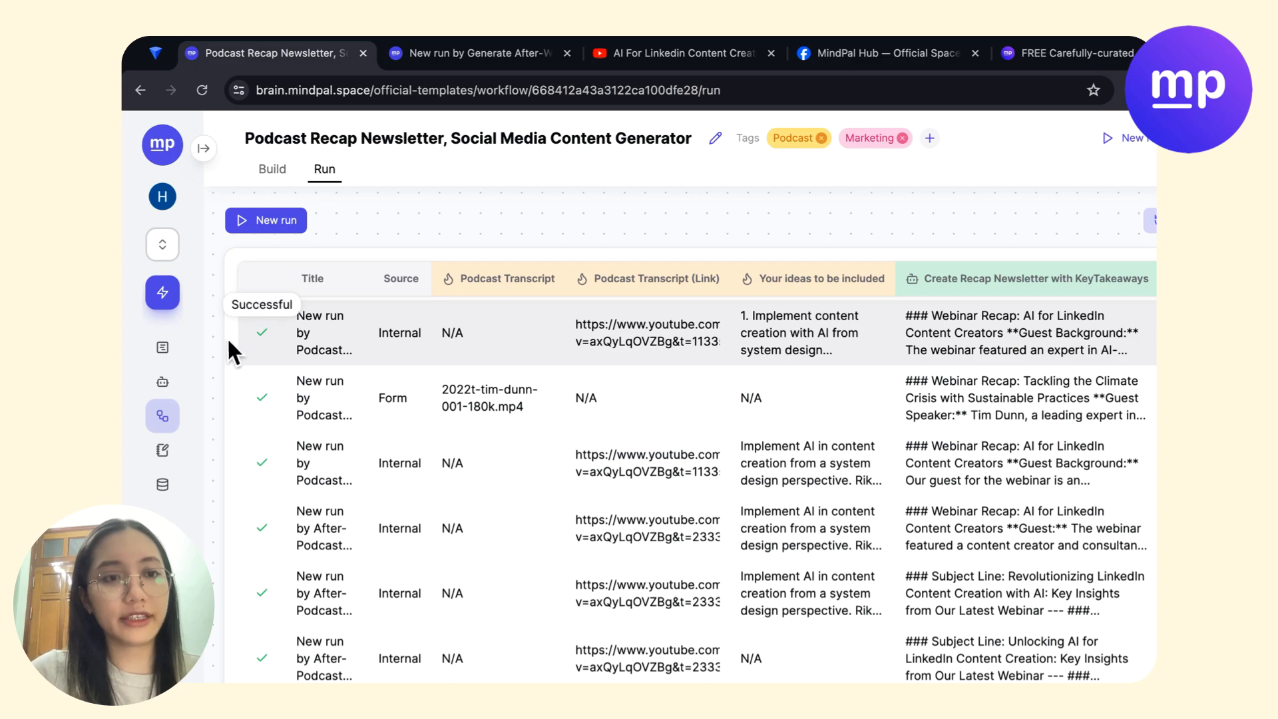
click(331, 333)
scroll(662, 439, down, 15)
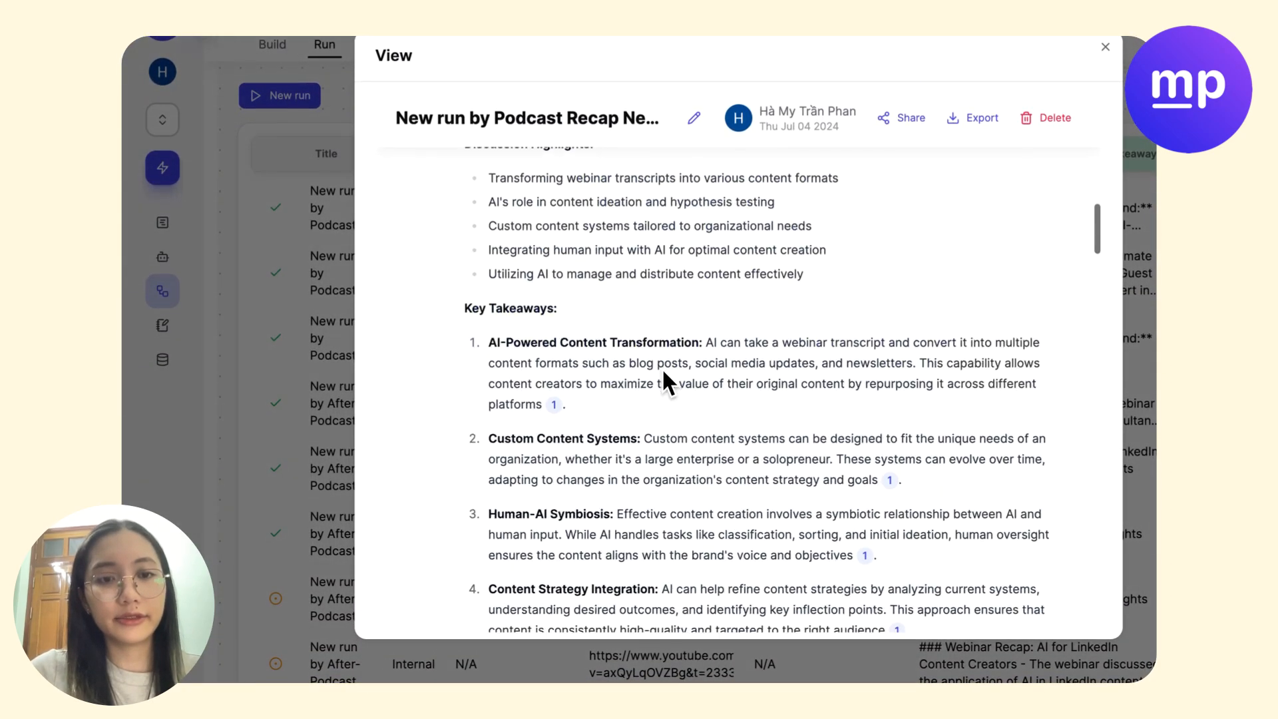
scroll(661, 367, up, 10)
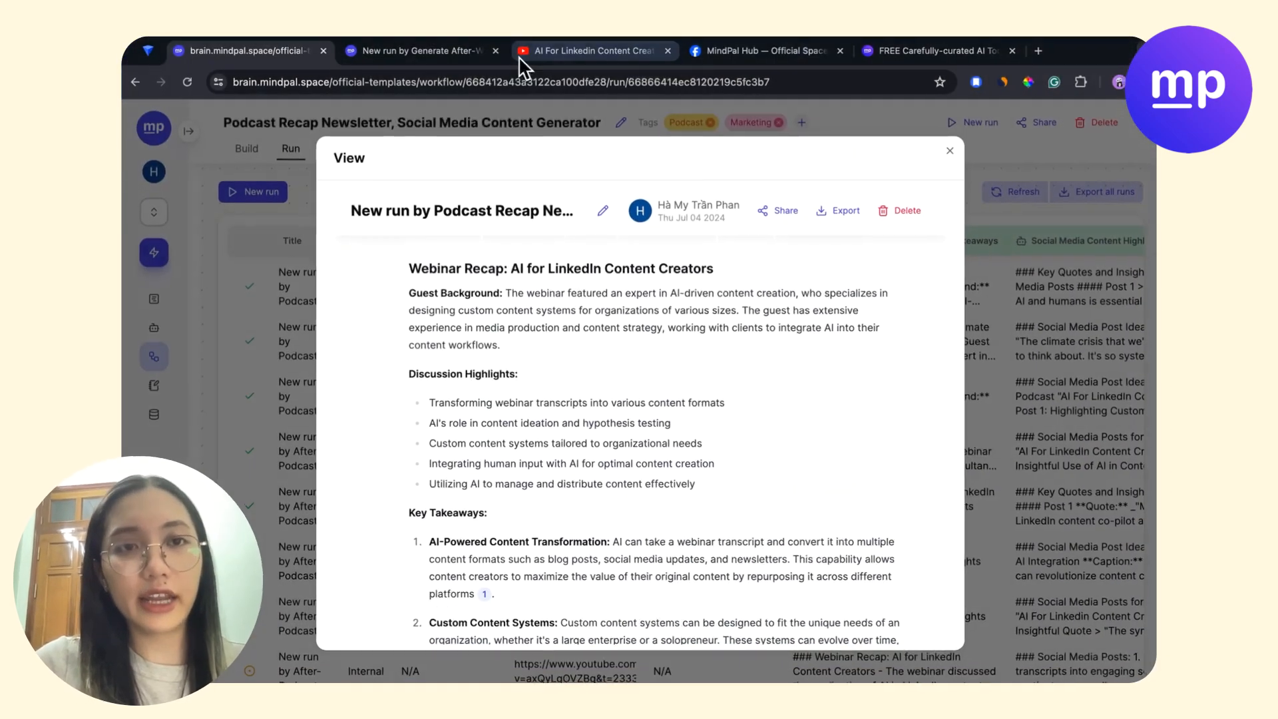
Return to the After-Webinar workflow run and review its generated LinkedIn, Facebook and Instagram posts.
click(419, 51)
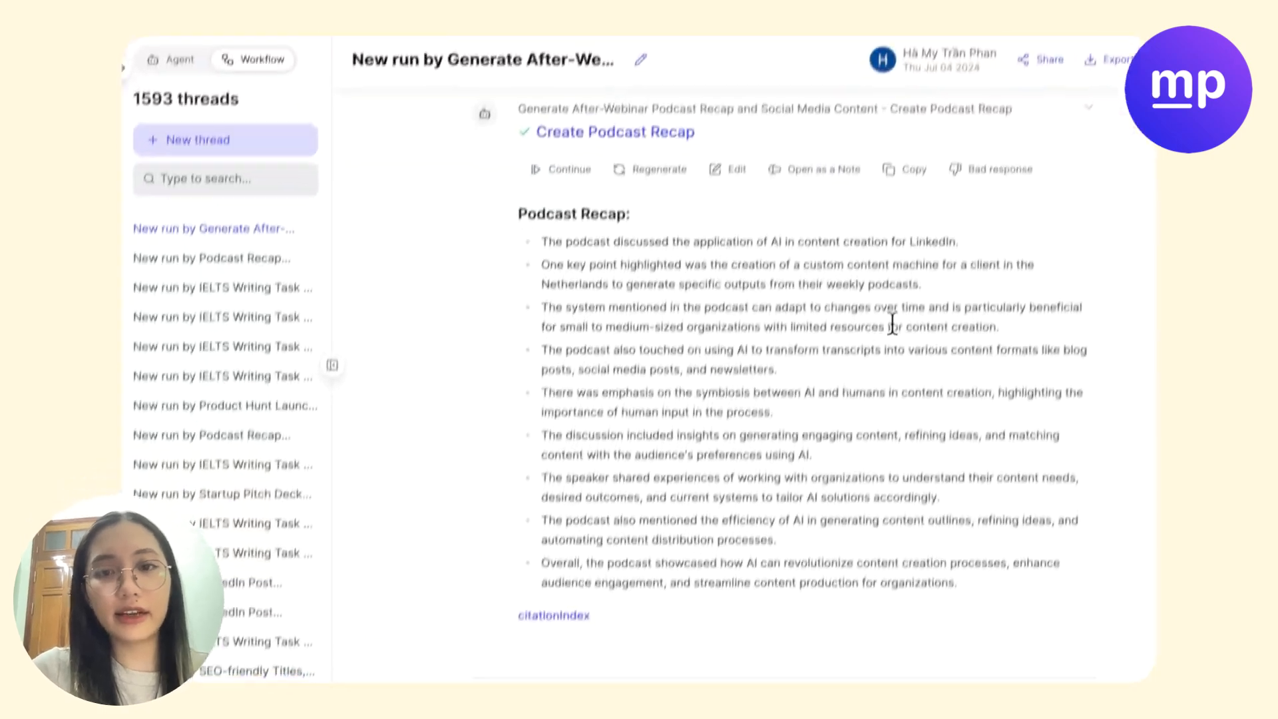
scroll(888, 342, down, 10)
scroll(892, 356, down, 8)
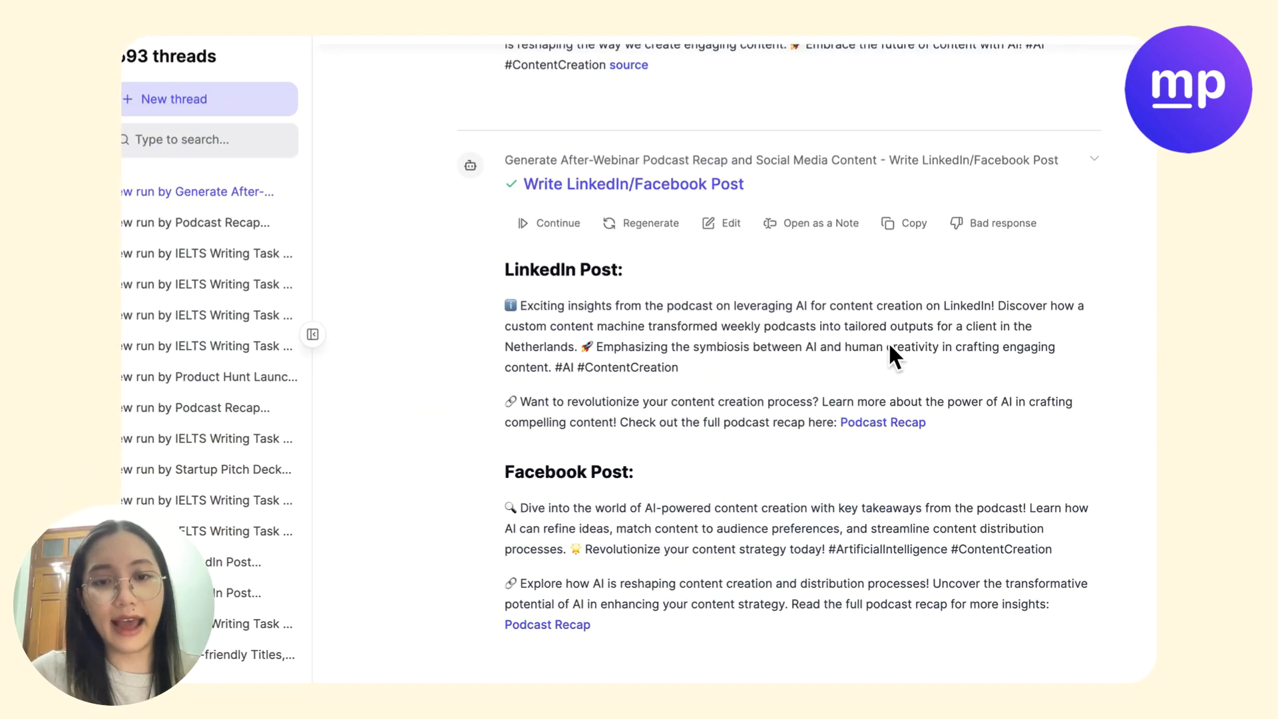
scroll(890, 344, down, 7)
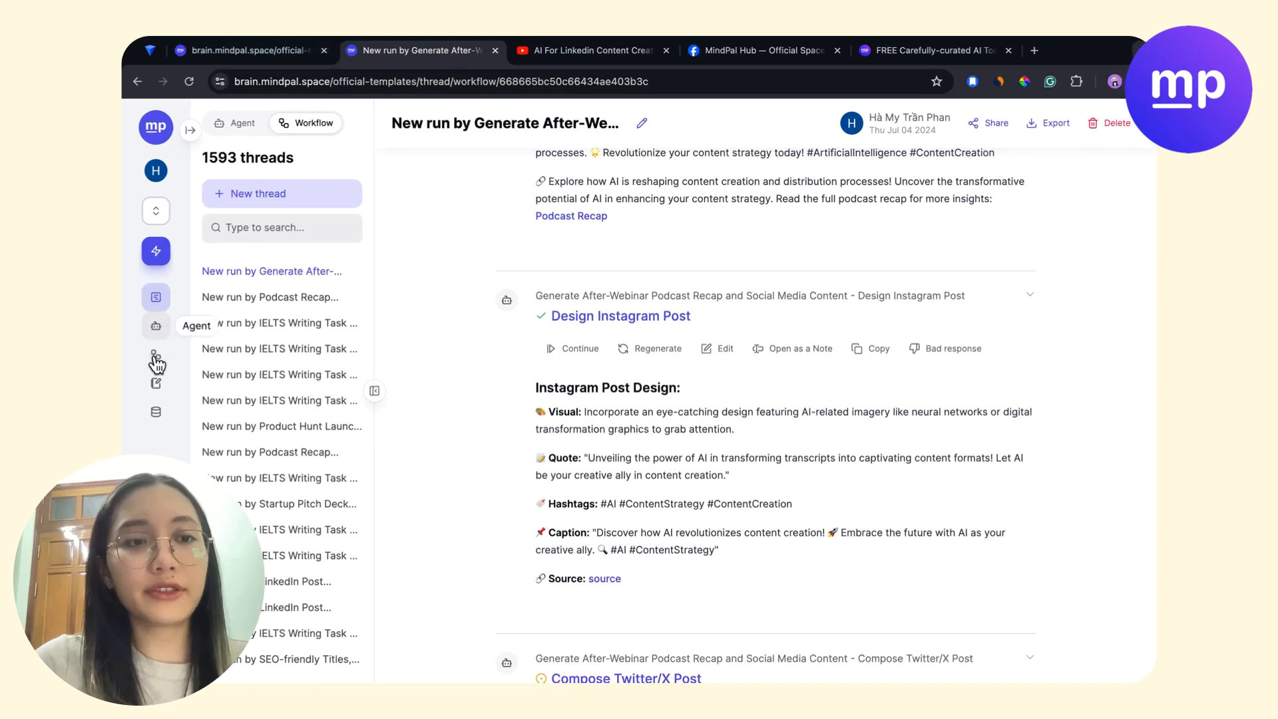
Open the Generate After-Webinar Podcast Recap and Social Media Content workflow and inspect the background of the Create Podcast Recap step's agent.
click(157, 363)
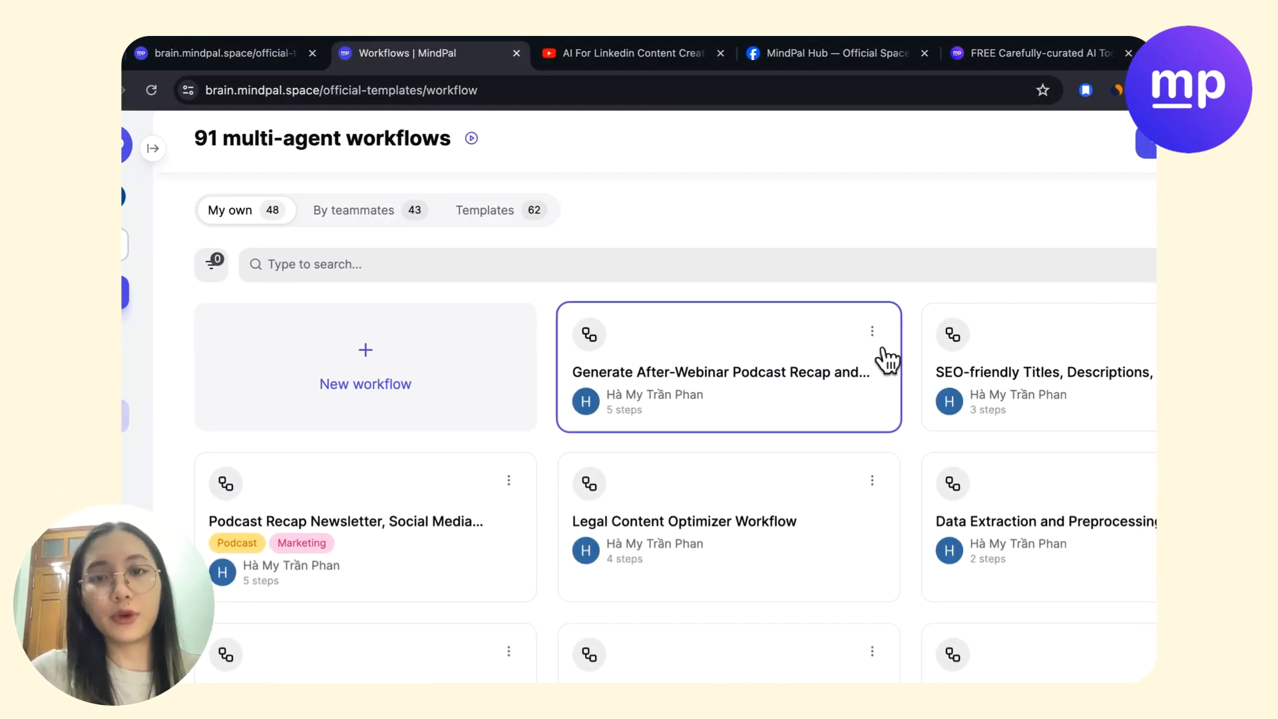
click(735, 328)
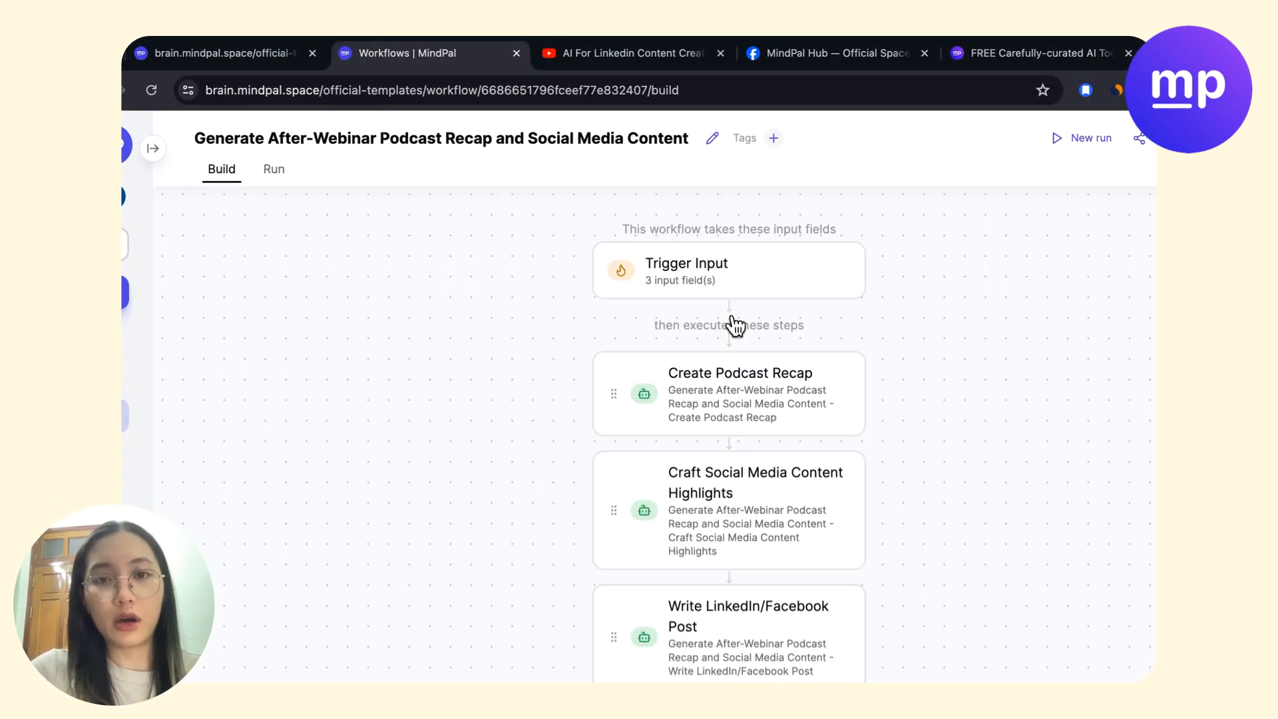
click(722, 393)
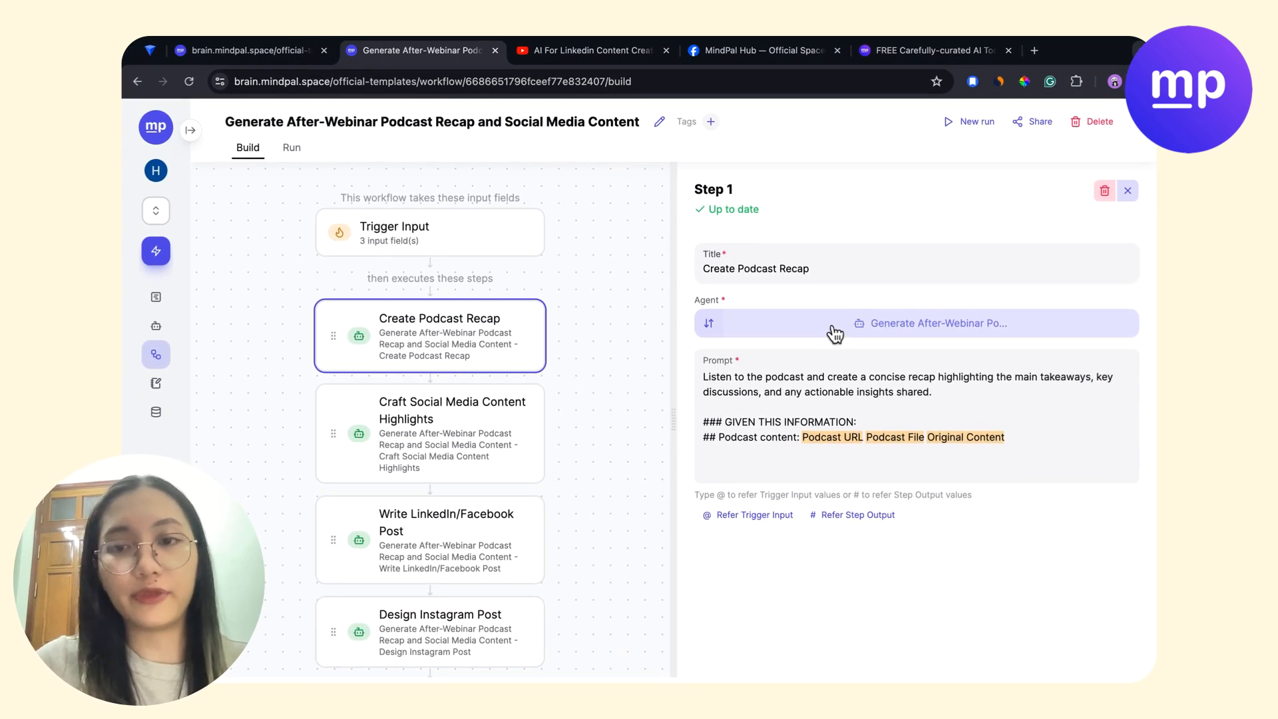
click(834, 334)
click(739, 406)
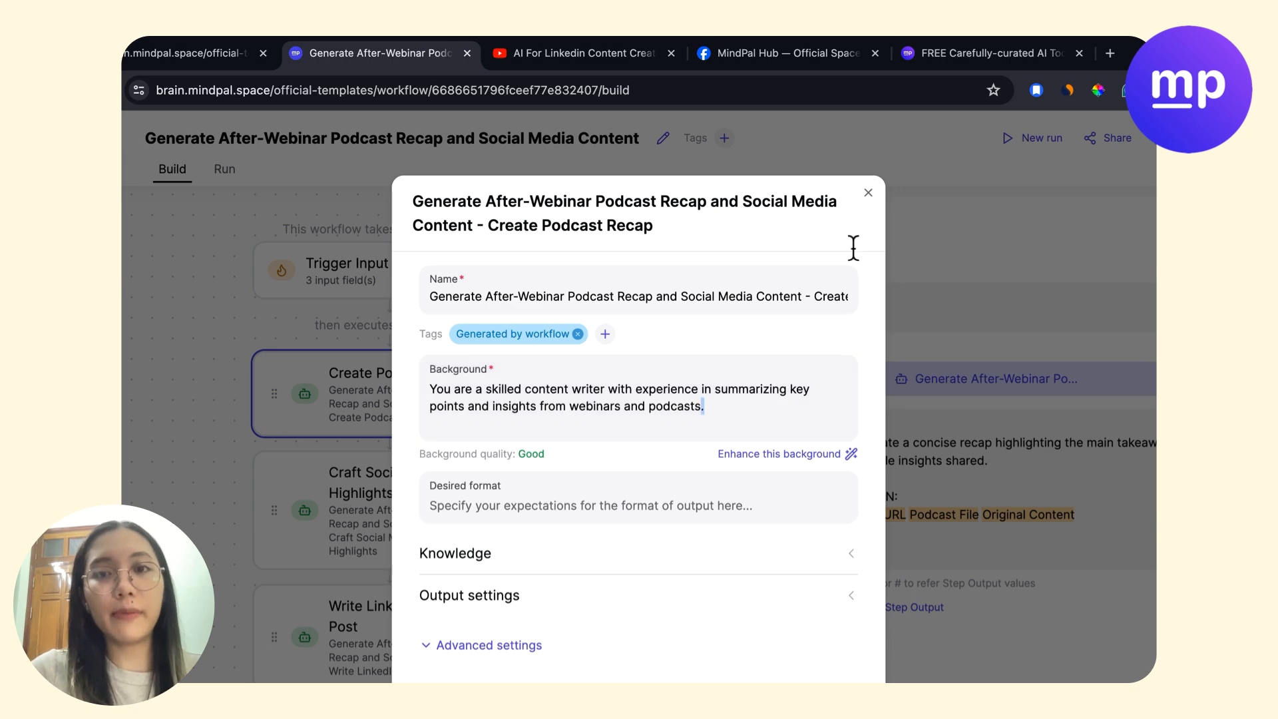
click(868, 194)
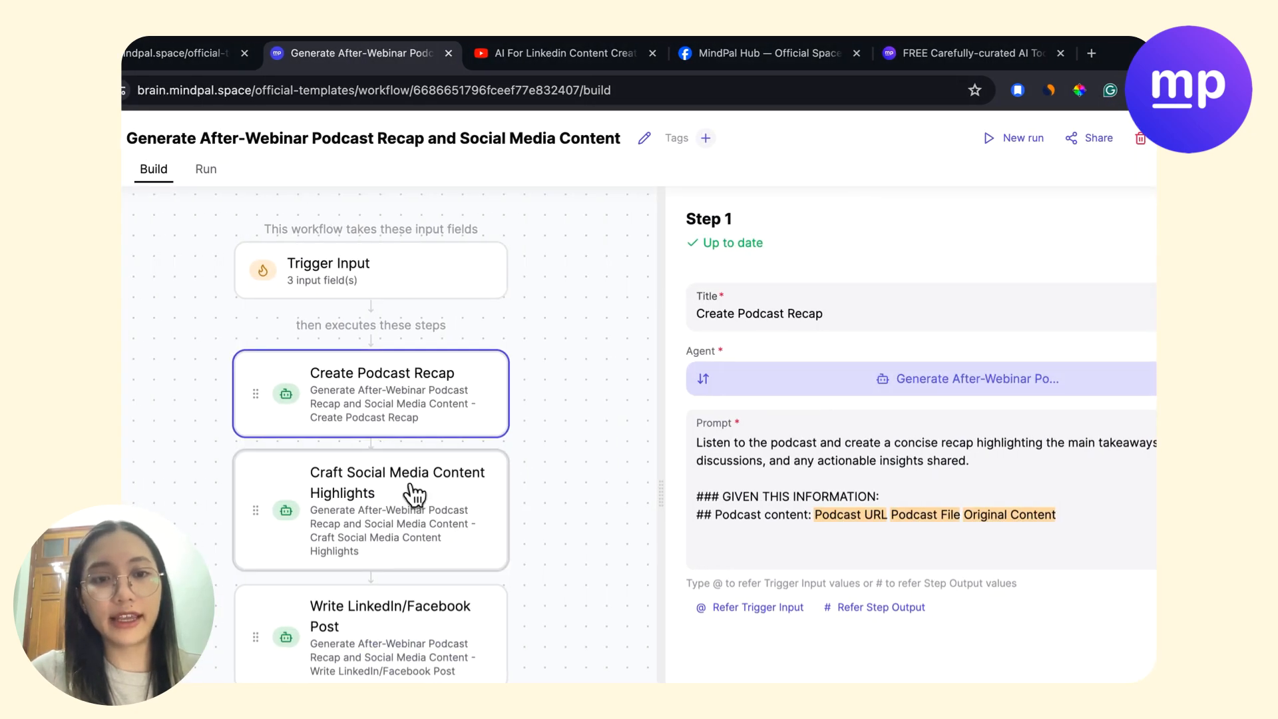
click(919, 389)
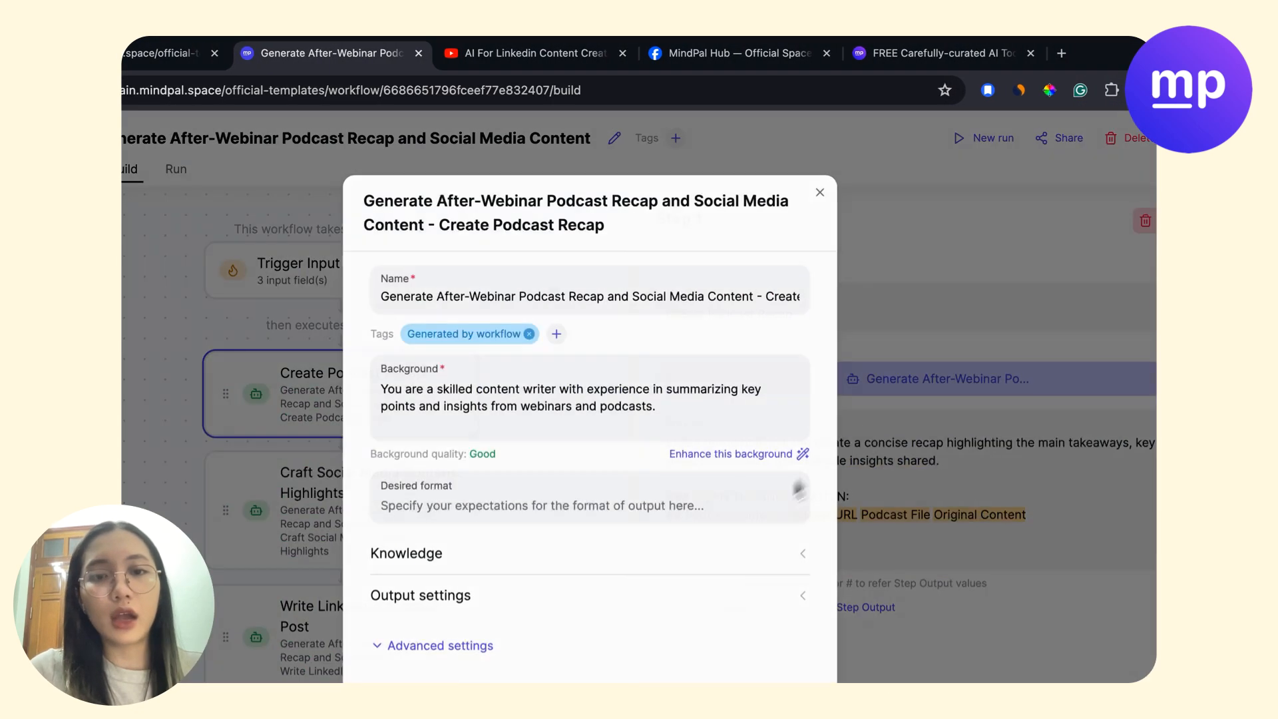
triple_click(638, 405)
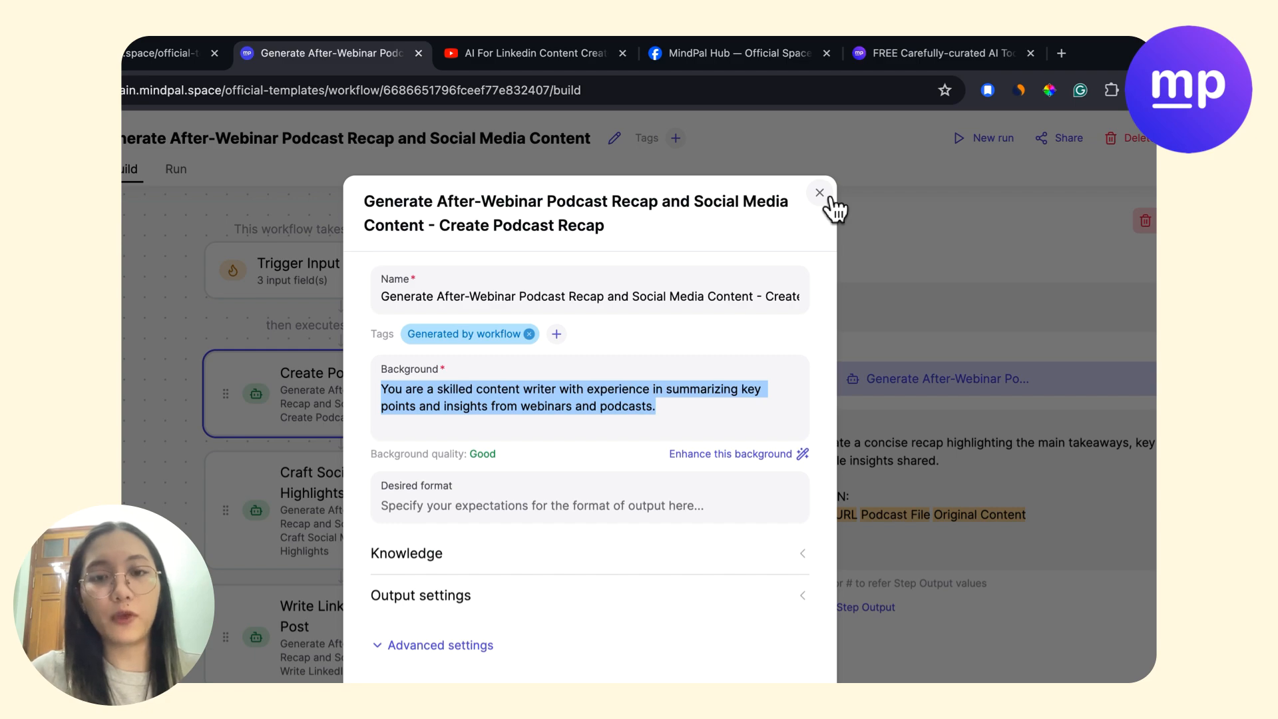
In the Podcast Recap Newsletter, Social Media Content Generator workflow, open the Create Recap Newsletter with KeyTakeaways step's agent and read its background.
click(176, 52)
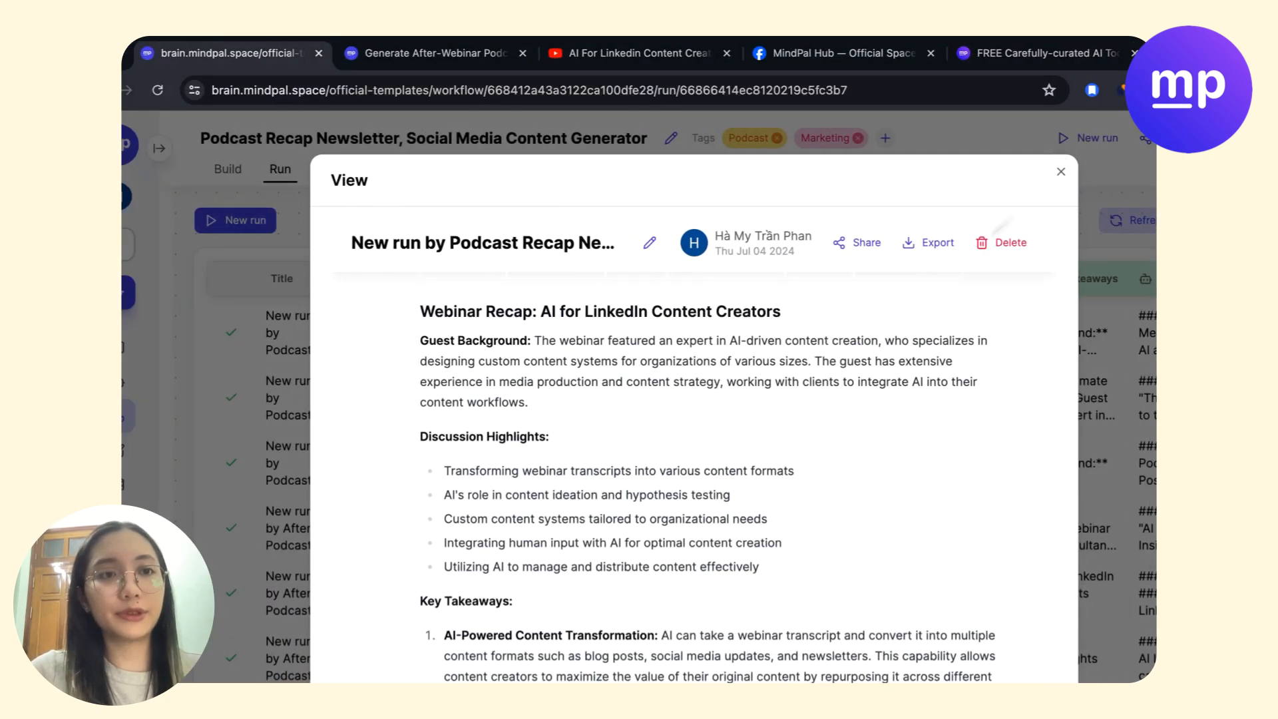
click(1061, 172)
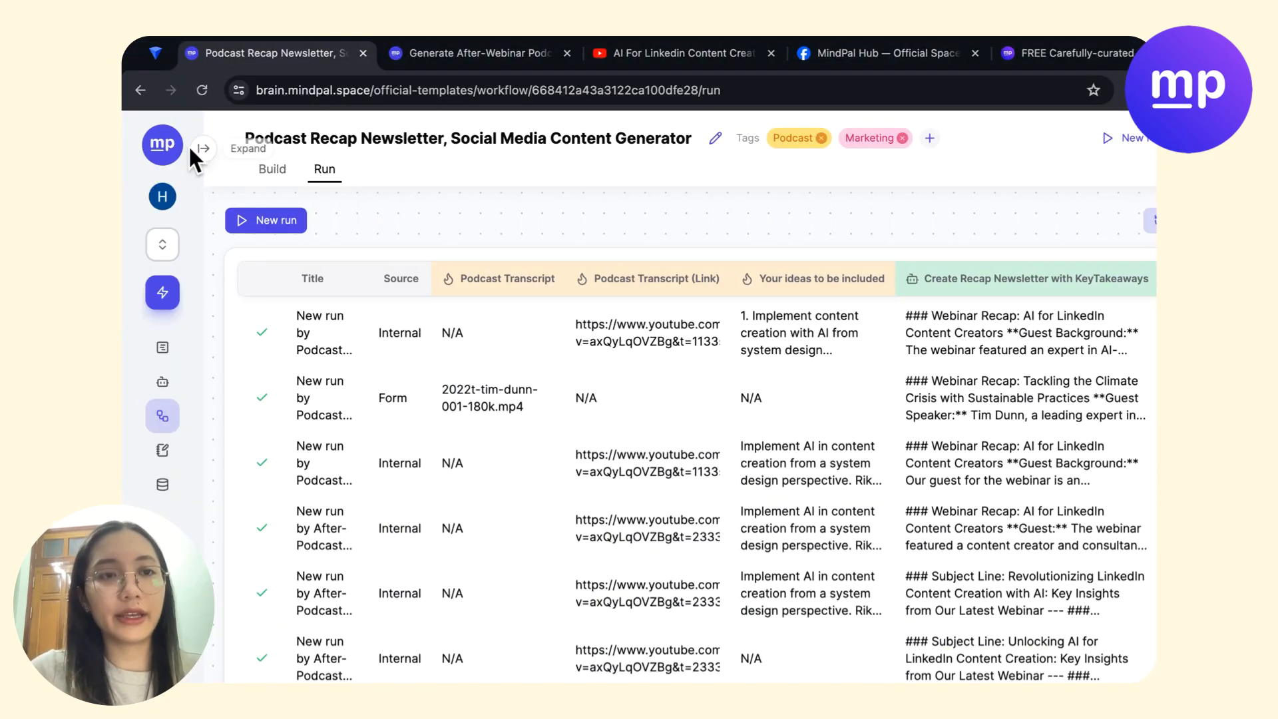
click(269, 174)
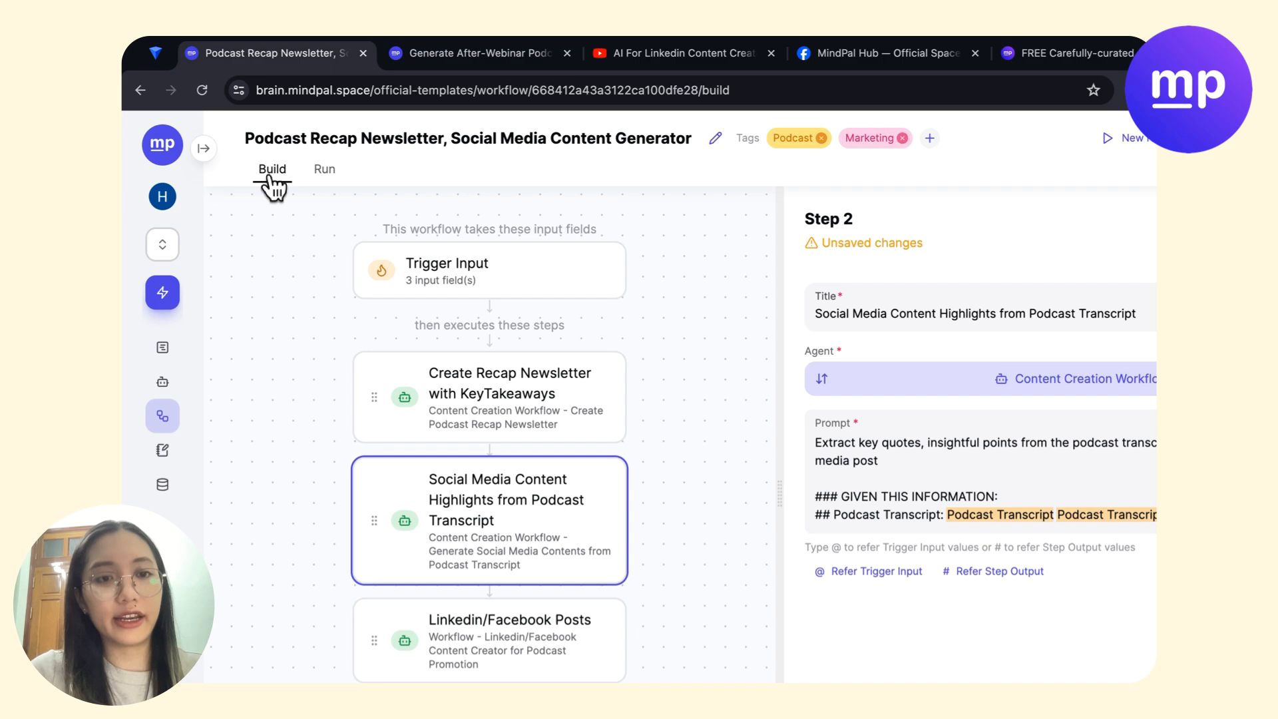
click(513, 436)
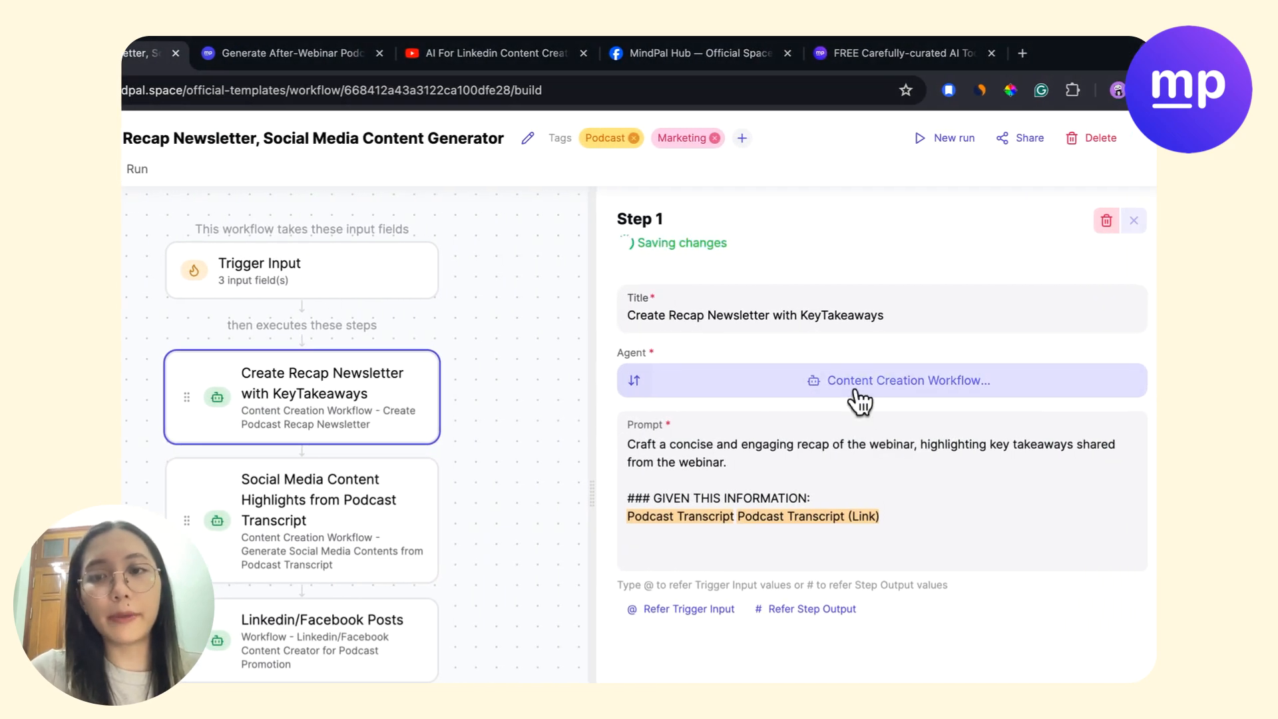
click(858, 398)
triple_click(623, 439)
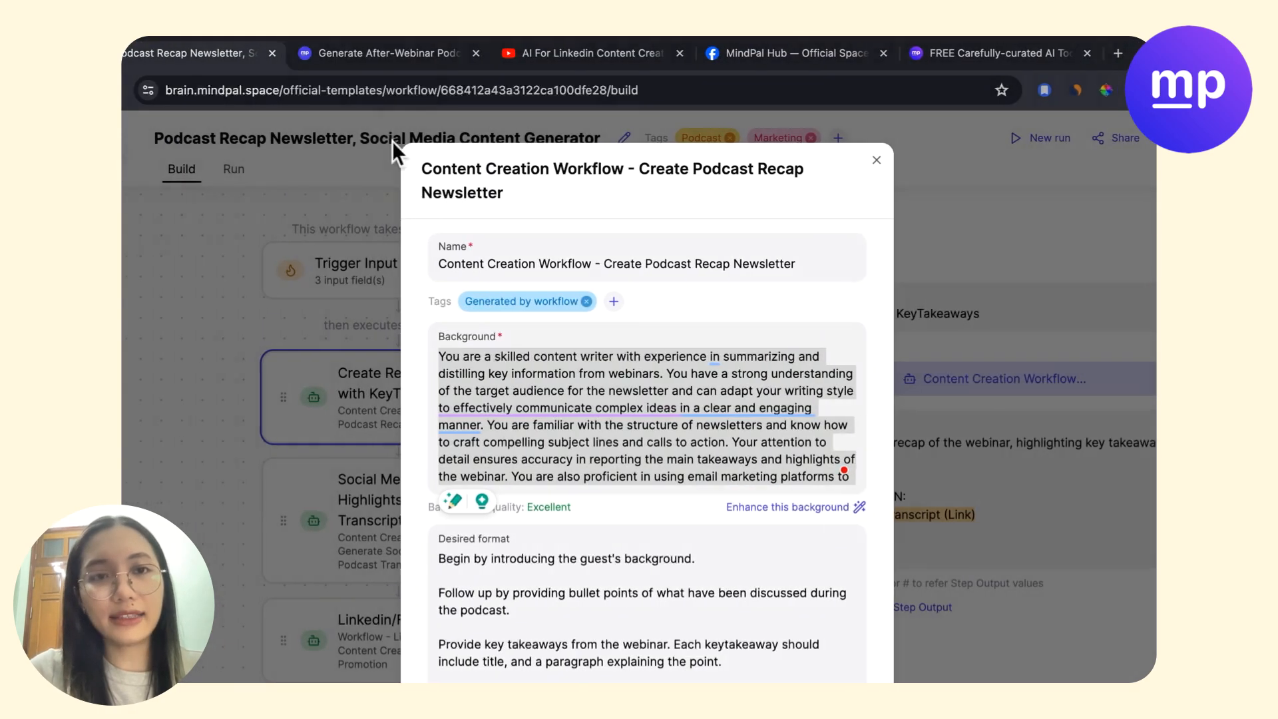
Enhance the background of the After-Webinar workflow's Create Podcast Recap agent and compare it with the template agent's background.
click(423, 48)
click(632, 405)
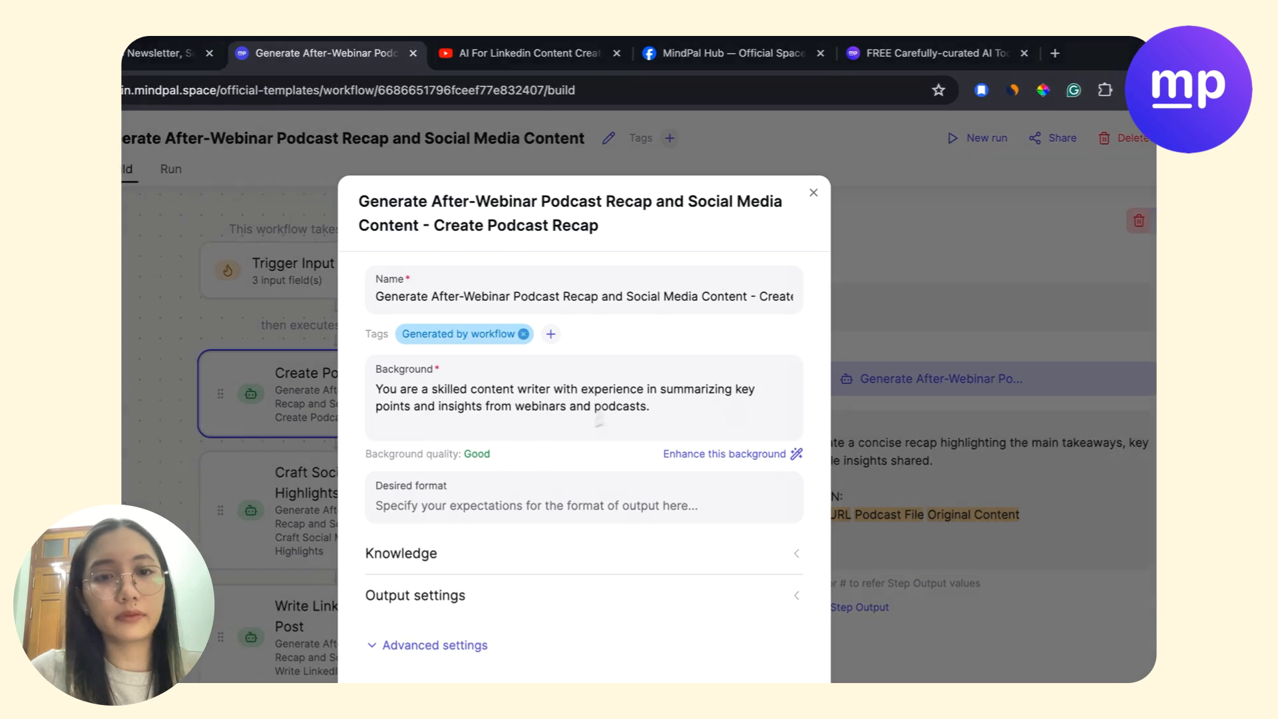
double_click(349, 407)
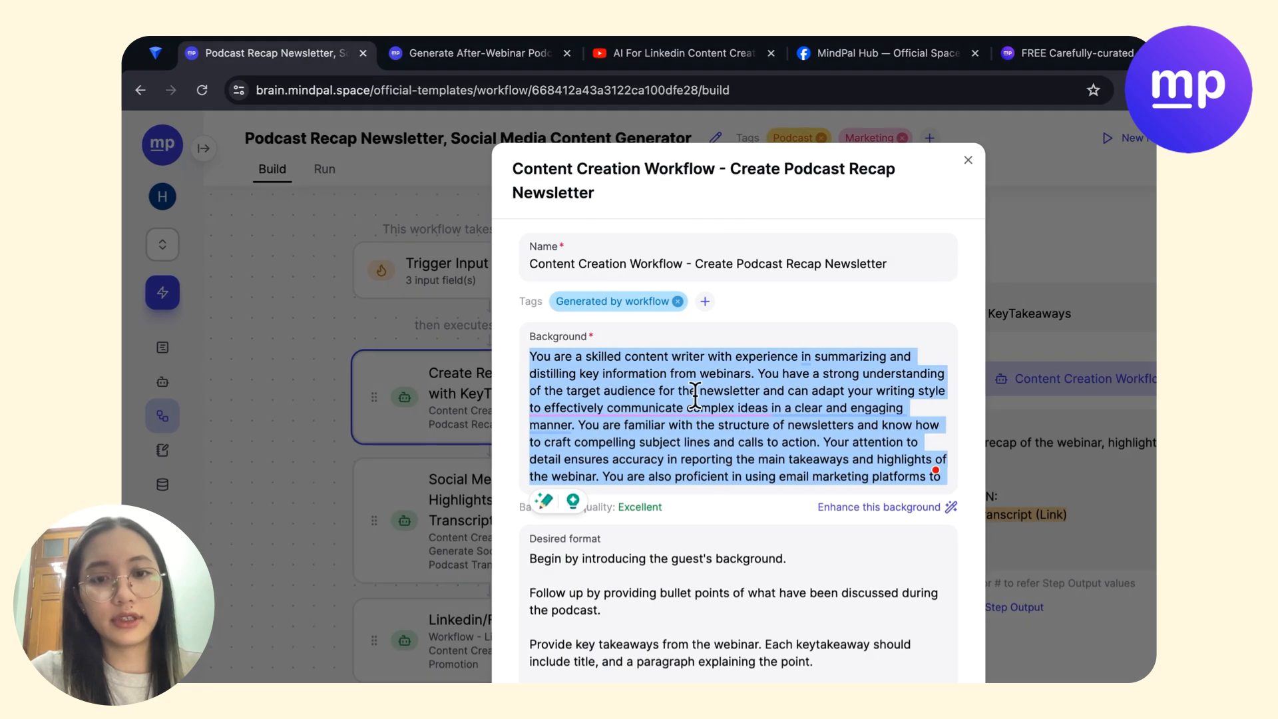
scroll(696, 458, down, 1)
click(734, 474)
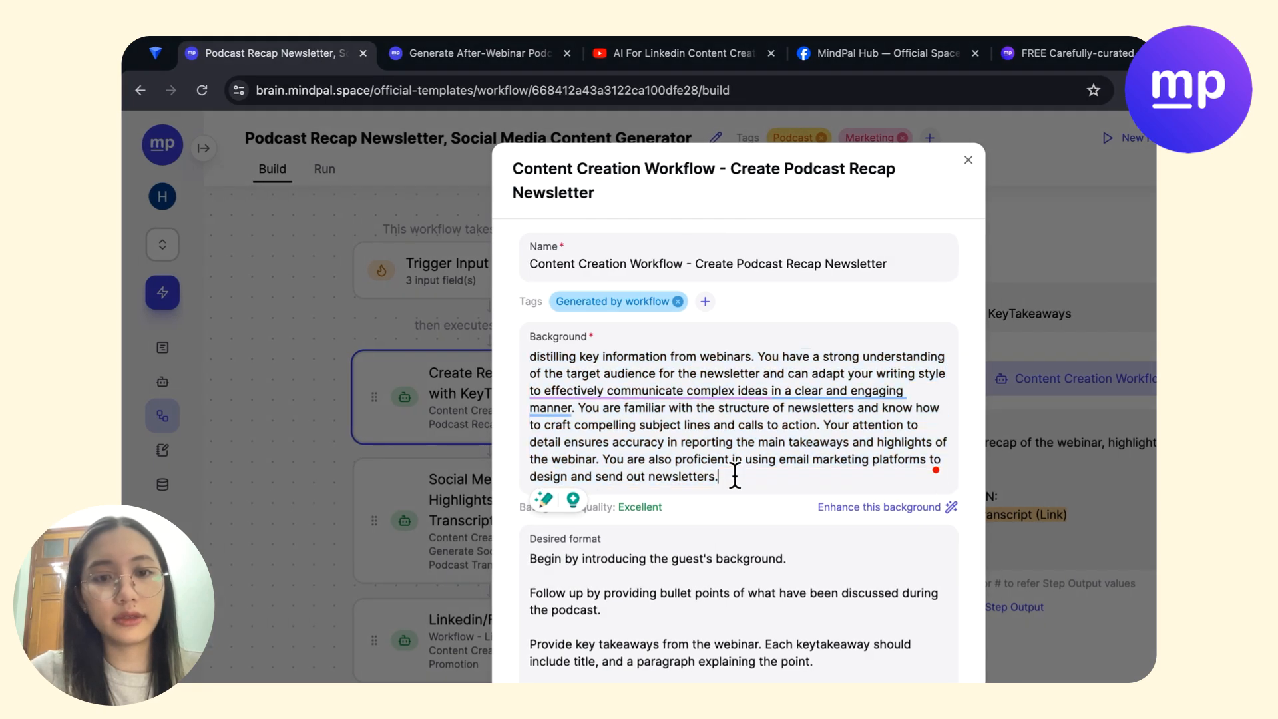
click(419, 56)
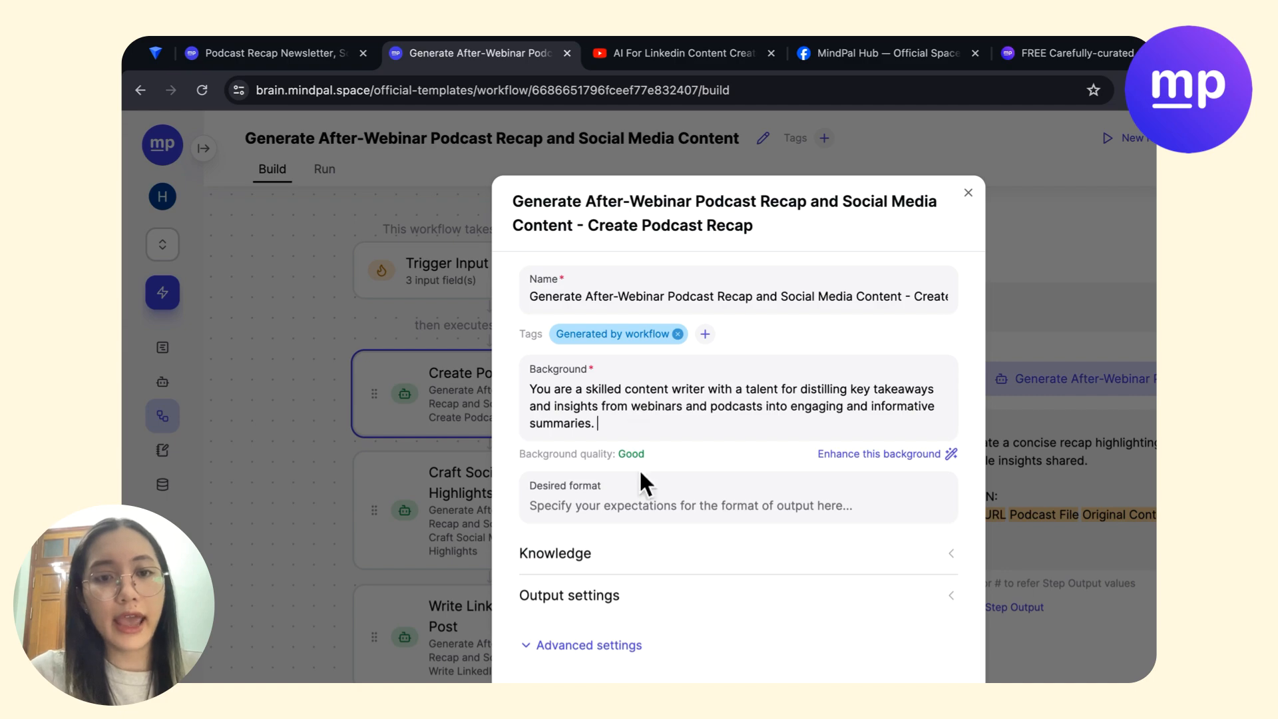
Copy the template recap agent's full desired format into the Desired format of the After-Webinar workflow's Create Podcast Recap agent.
key(ctrl+shift+Tab)
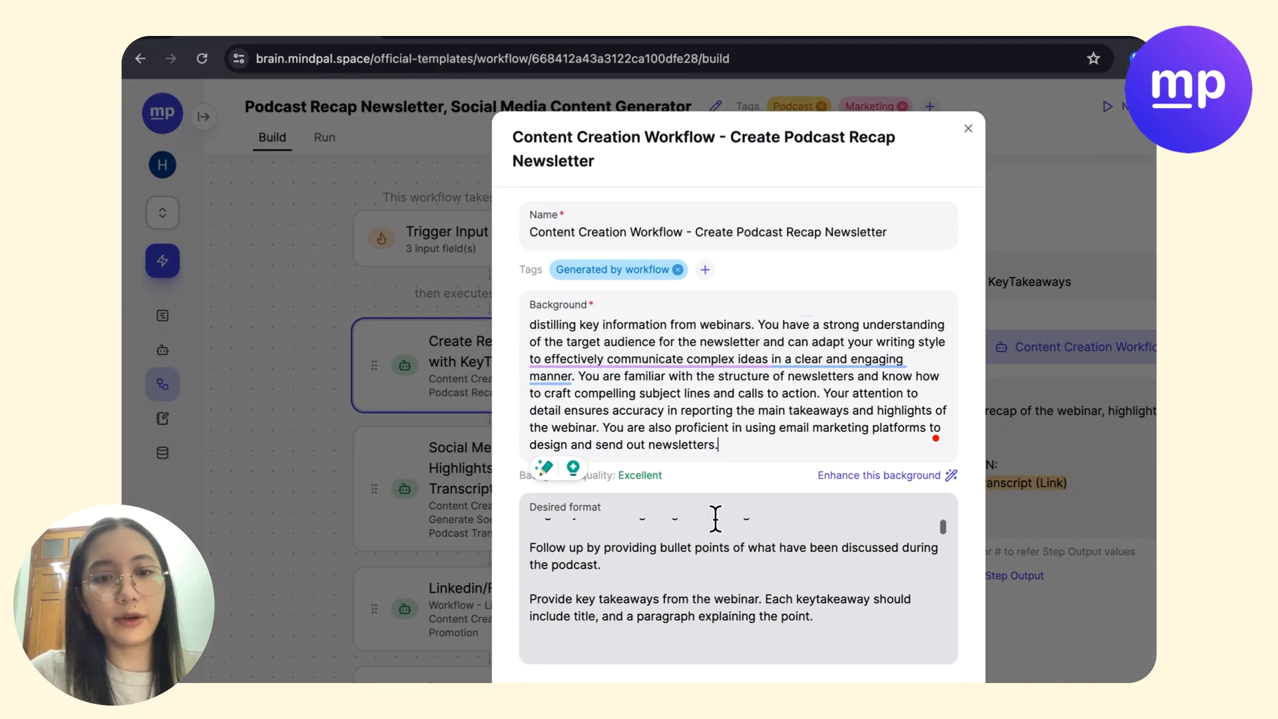
scroll(715, 518, up, 2)
scroll(713, 448, down, 3)
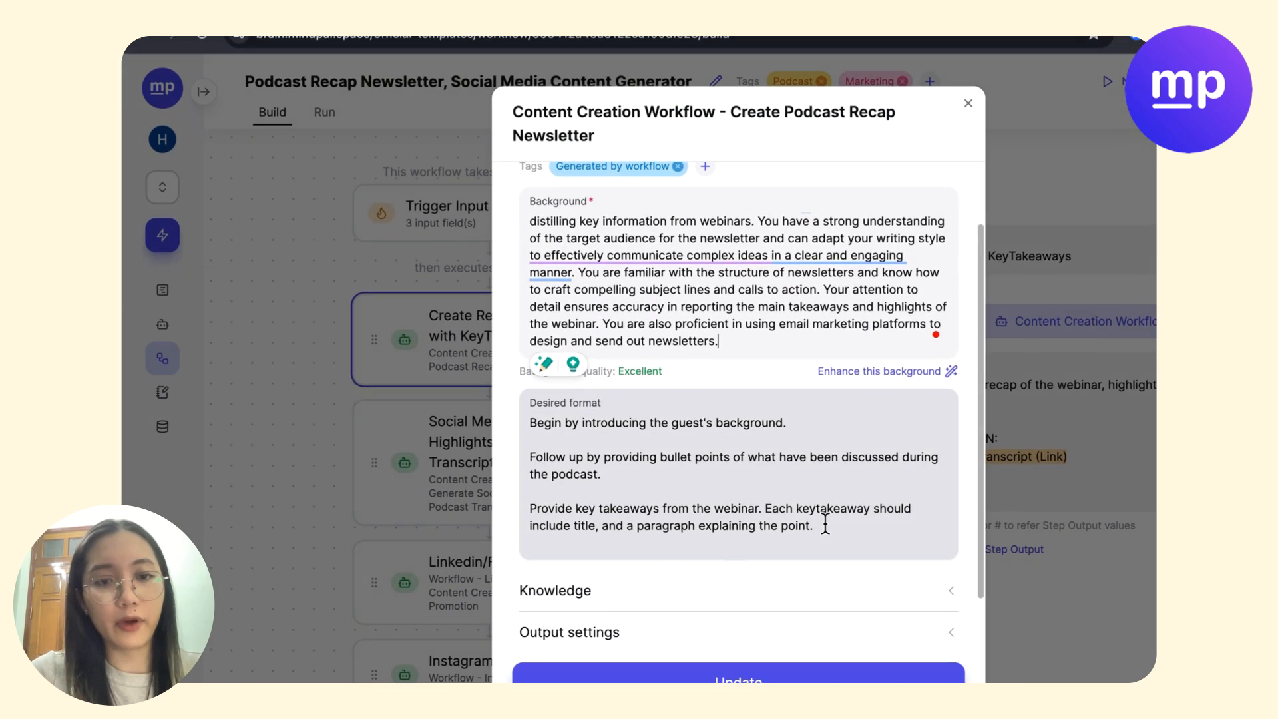
drag(825, 525, 517, 385)
key(ctrl+c)
click(429, 46)
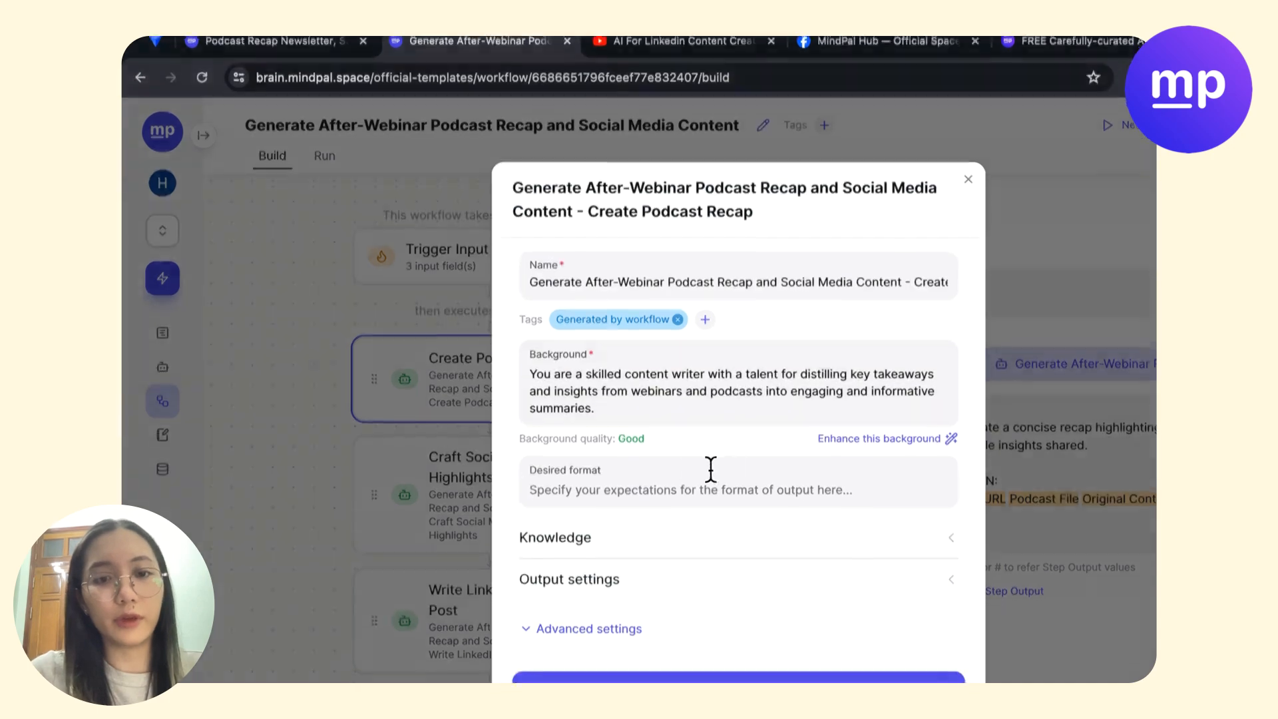
click(659, 484)
key(ctrl+v)
Open the latest run of the Podcast Recap Newsletter workflow and examine its recap's guest background, discussion highlights and key takeaways.
click(257, 40)
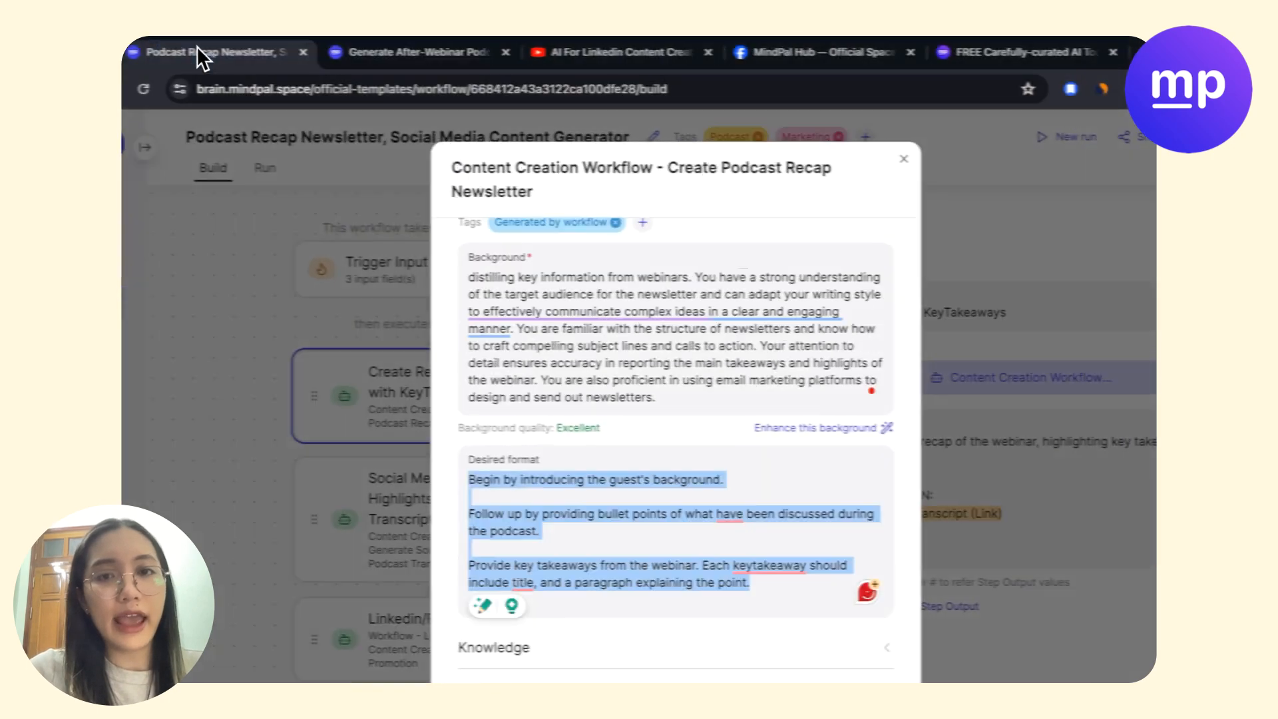
click(903, 158)
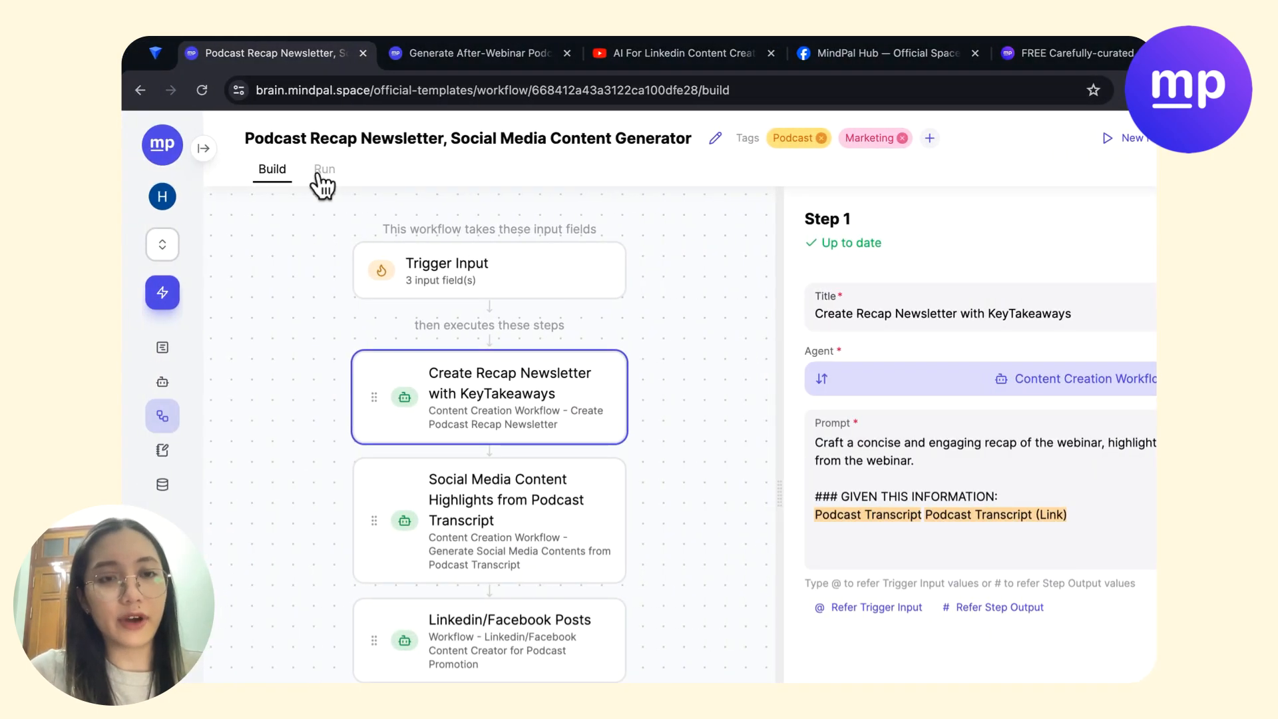
click(324, 172)
click(282, 318)
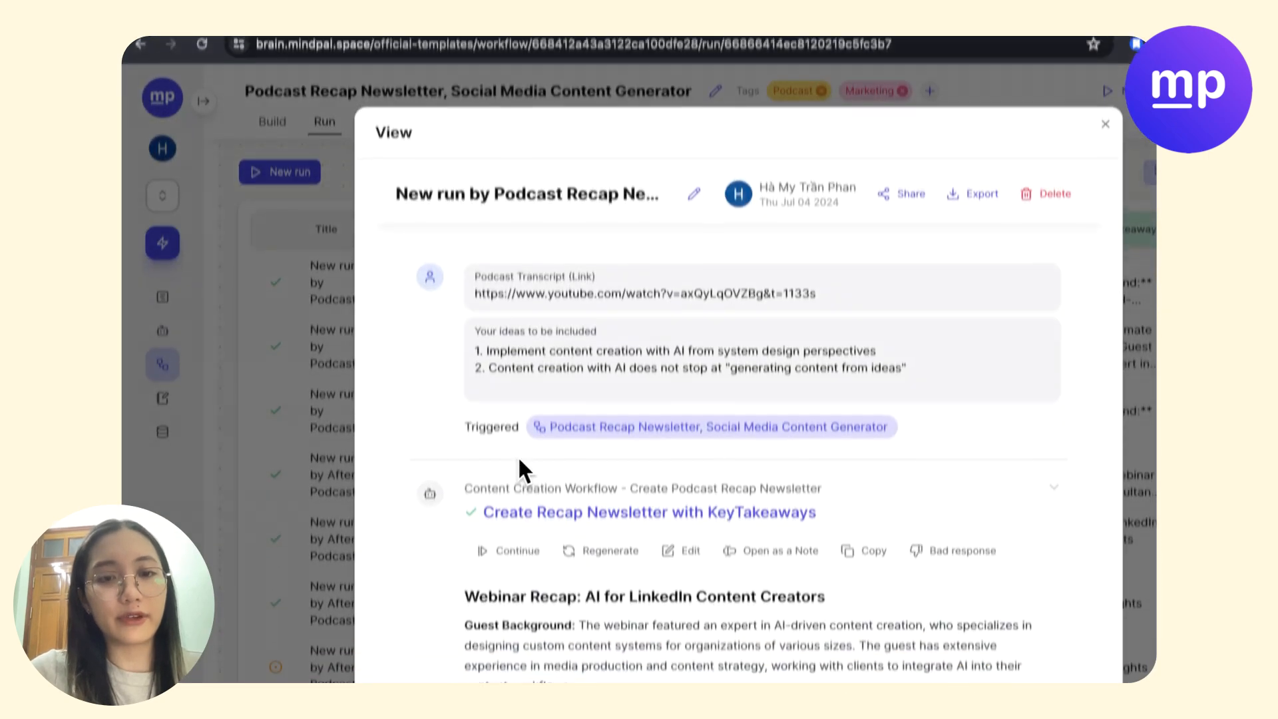
scroll(586, 498, down, 4)
scroll(587, 498, down, 1)
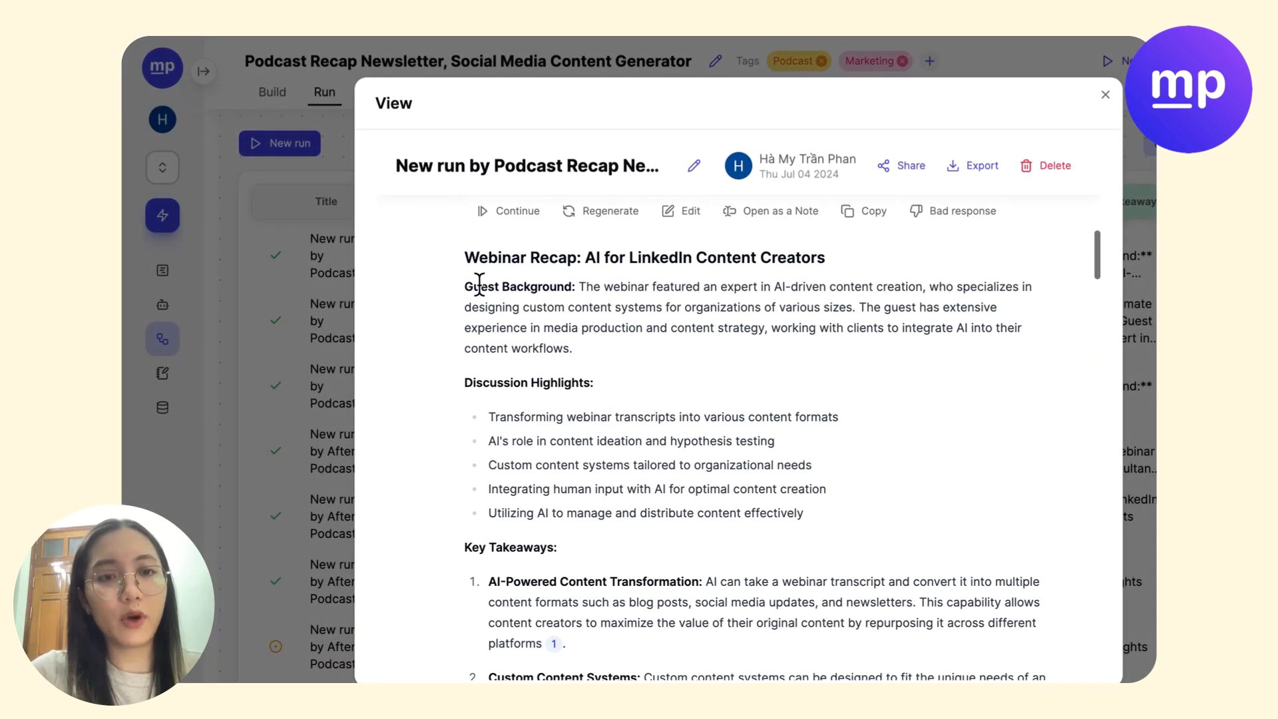
drag(465, 256, 613, 336)
click(582, 281)
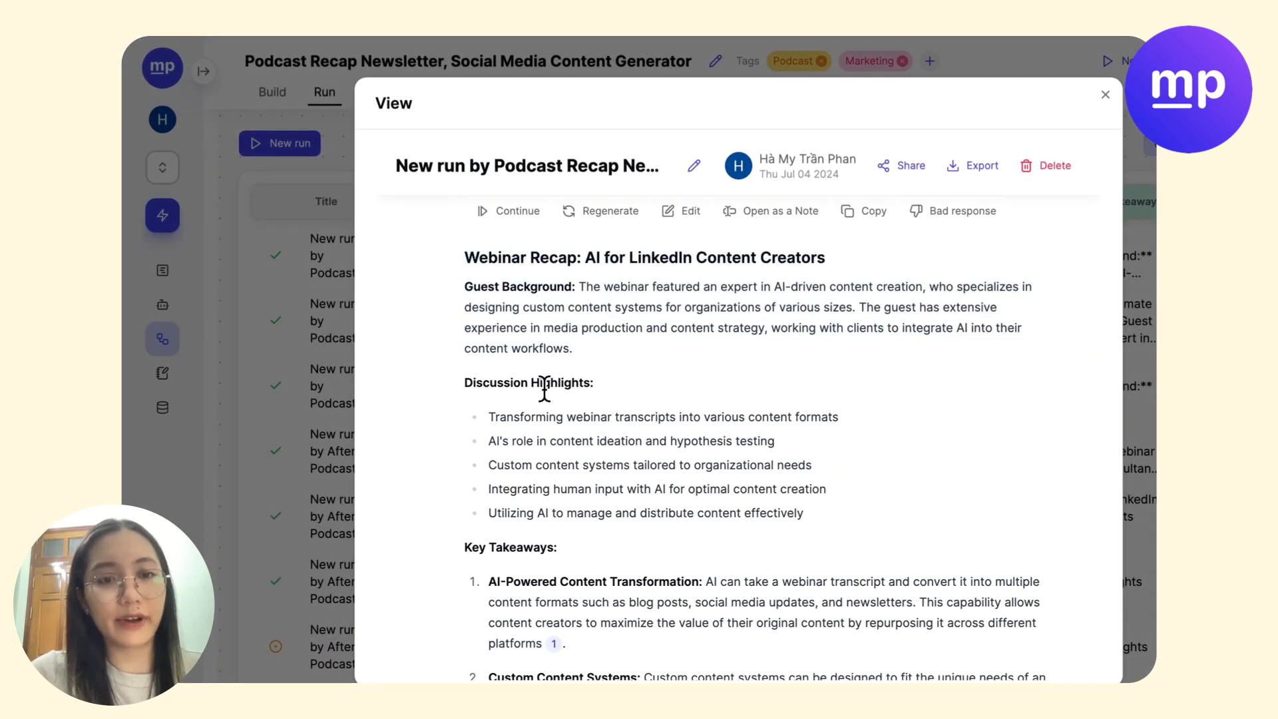
scroll(472, 395, down, 3)
scroll(515, 466, down, 2)
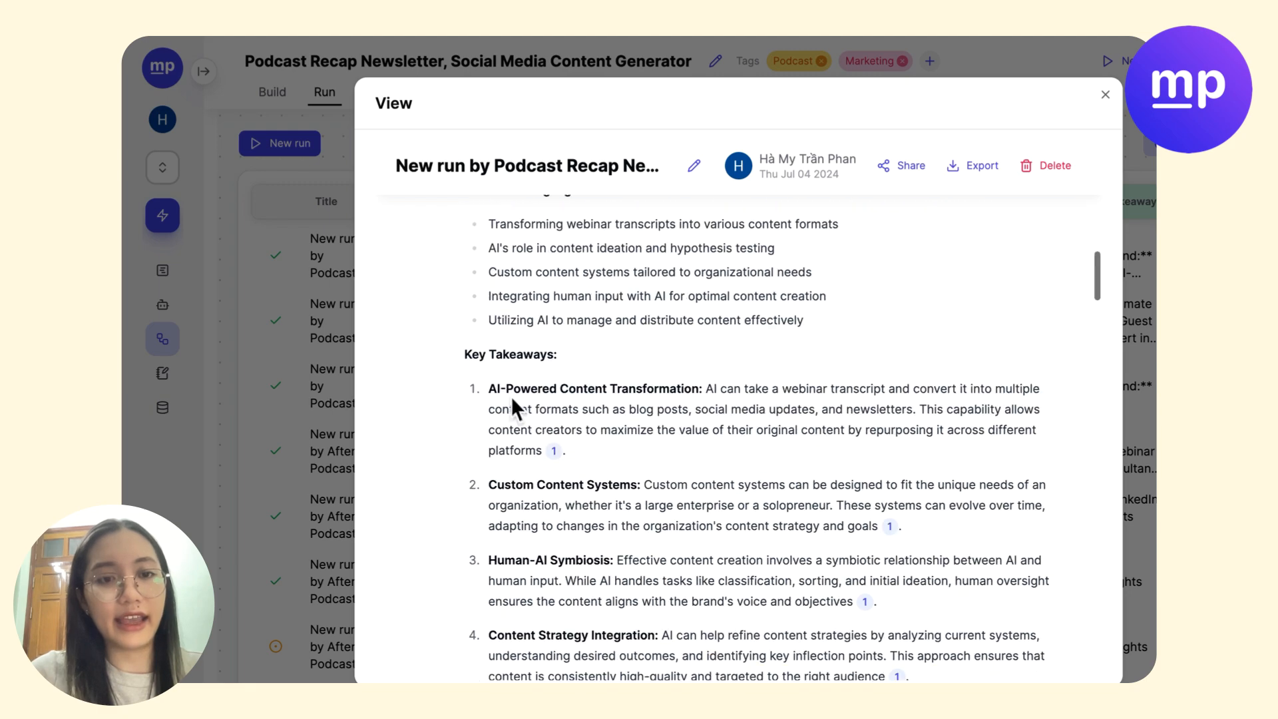
drag(466, 354, 628, 354)
Review the desired format instructions in the After-Webinar workflow's Create Podcast Recap agent, particularly the key takeaways paragraph.
click(432, 52)
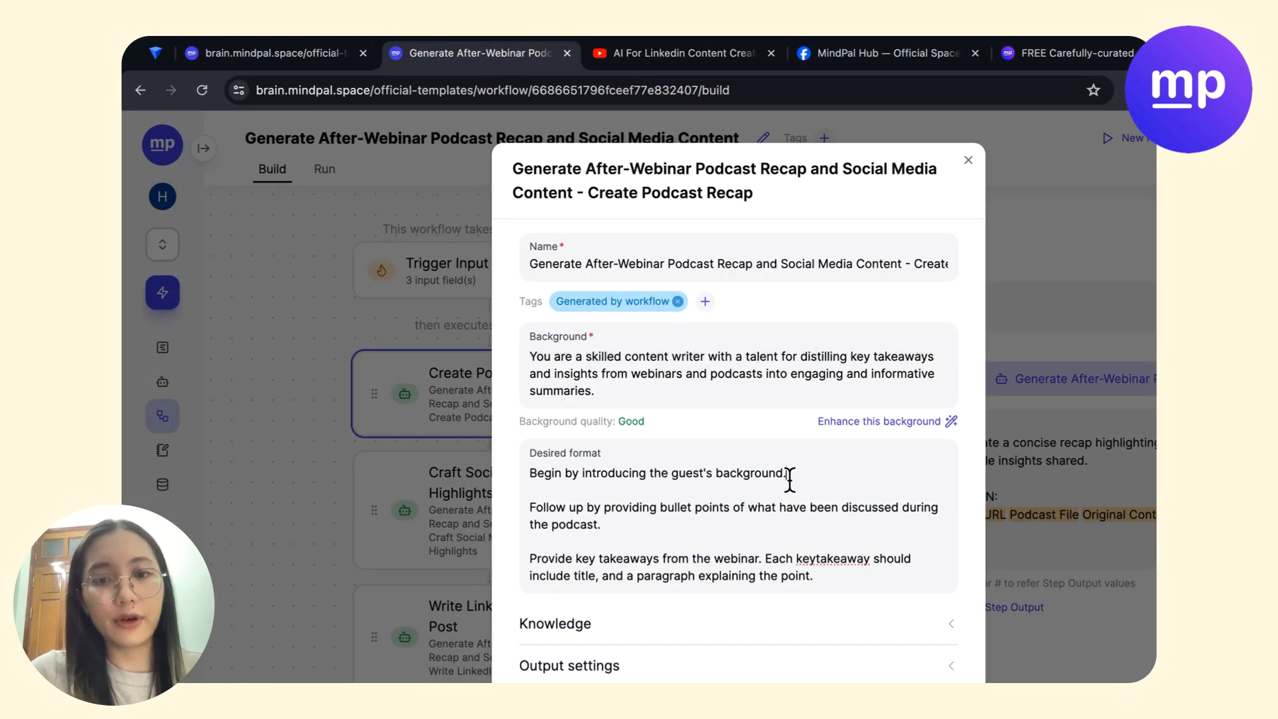
drag(807, 575, 572, 541)
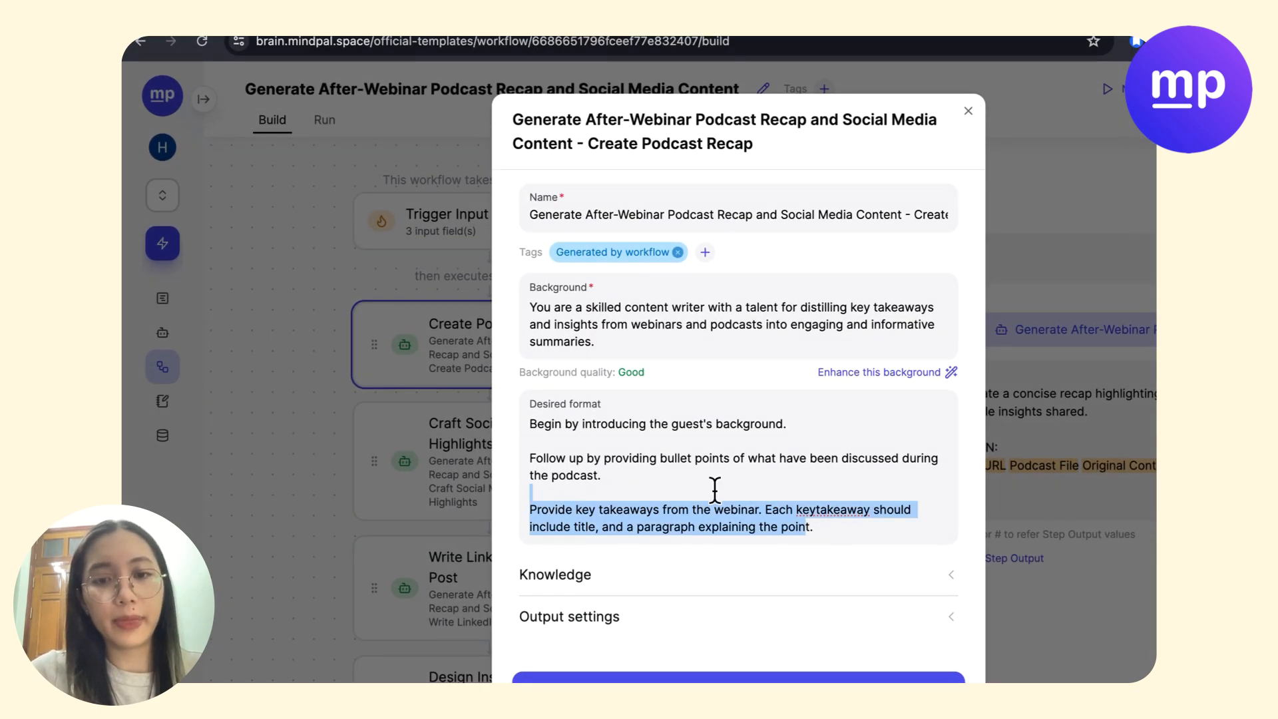
scroll(714, 491, down, 1)
click(852, 482)
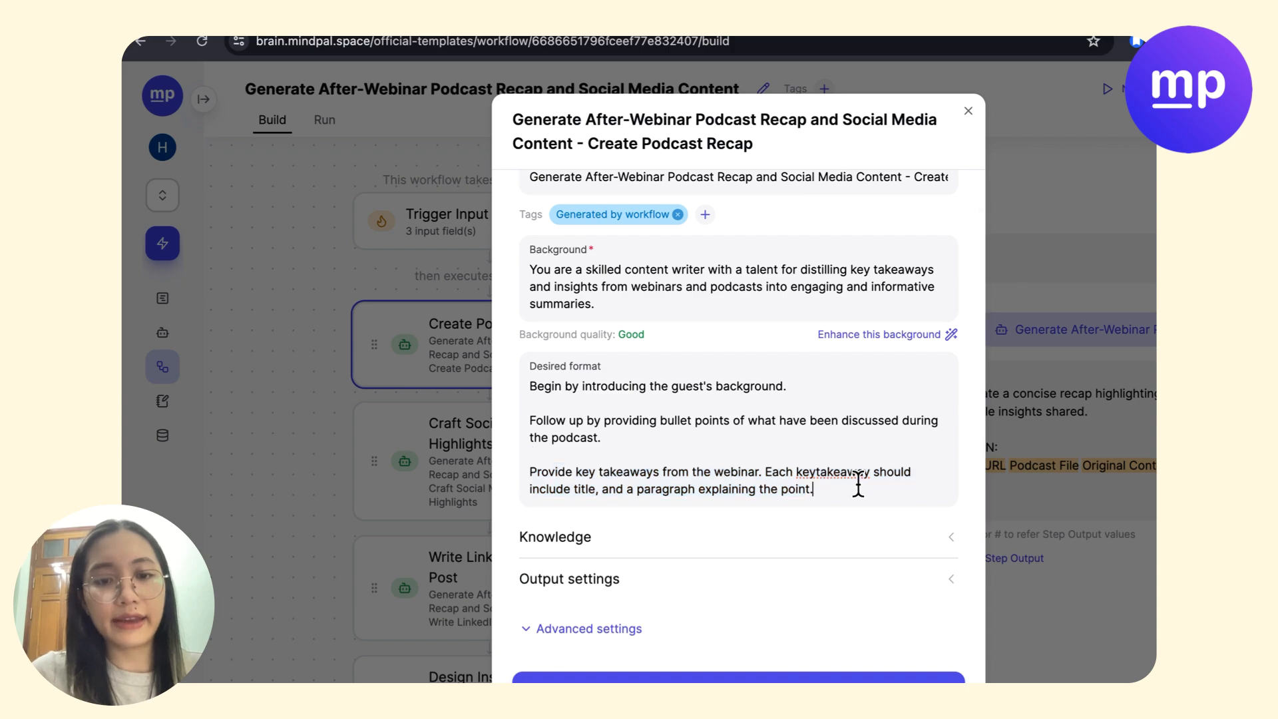
Append the template run's full webinar recap under "##GIVEN THIS EXAMPLE:" in the Create Podcast Recap agent's Desired format and update the agent.
click(240, 46)
scroll(693, 310, down, 2)
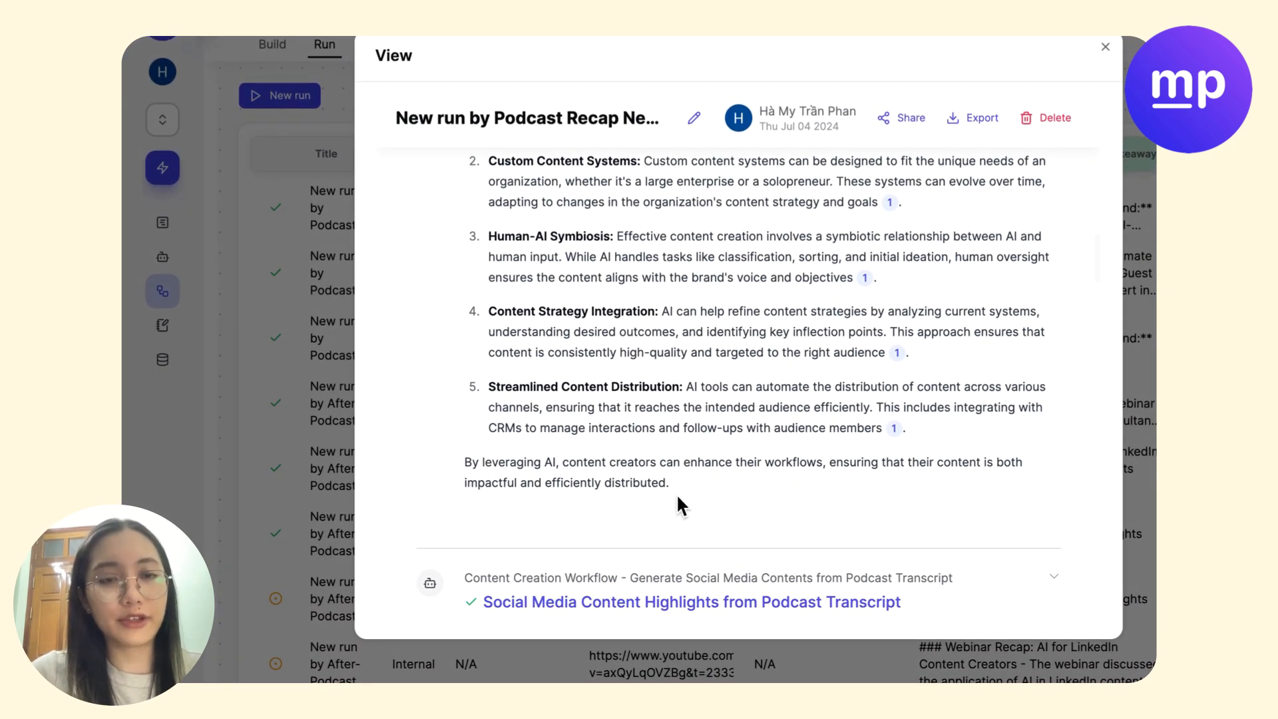
drag(676, 493, 460, 386)
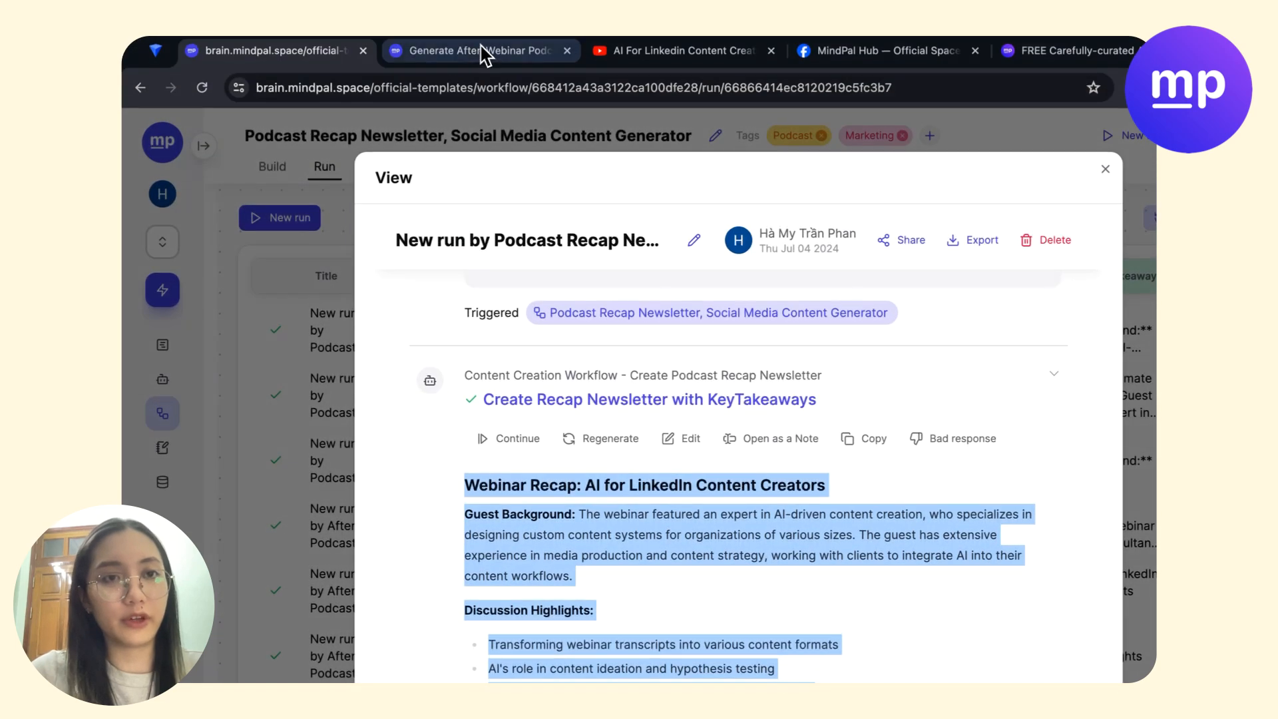
click(479, 50)
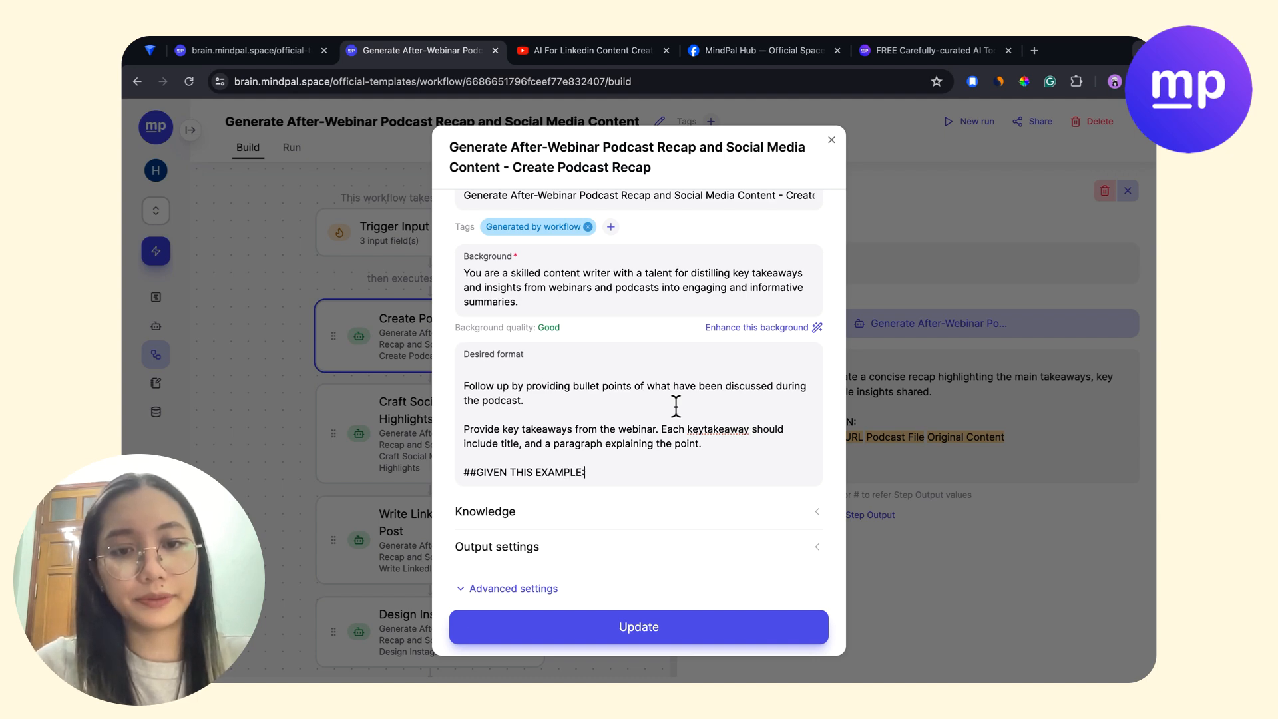
key(Return)
key(ctrl+v)
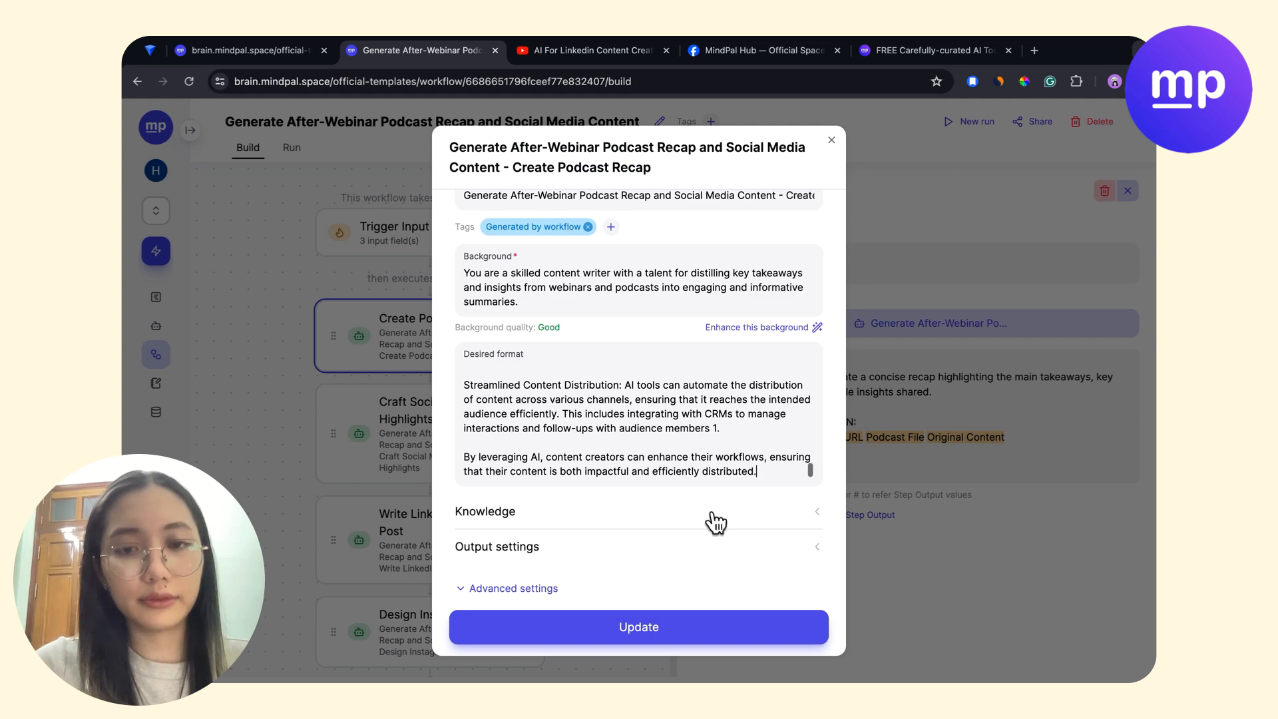
scroll(714, 519, down, 1)
click(769, 632)
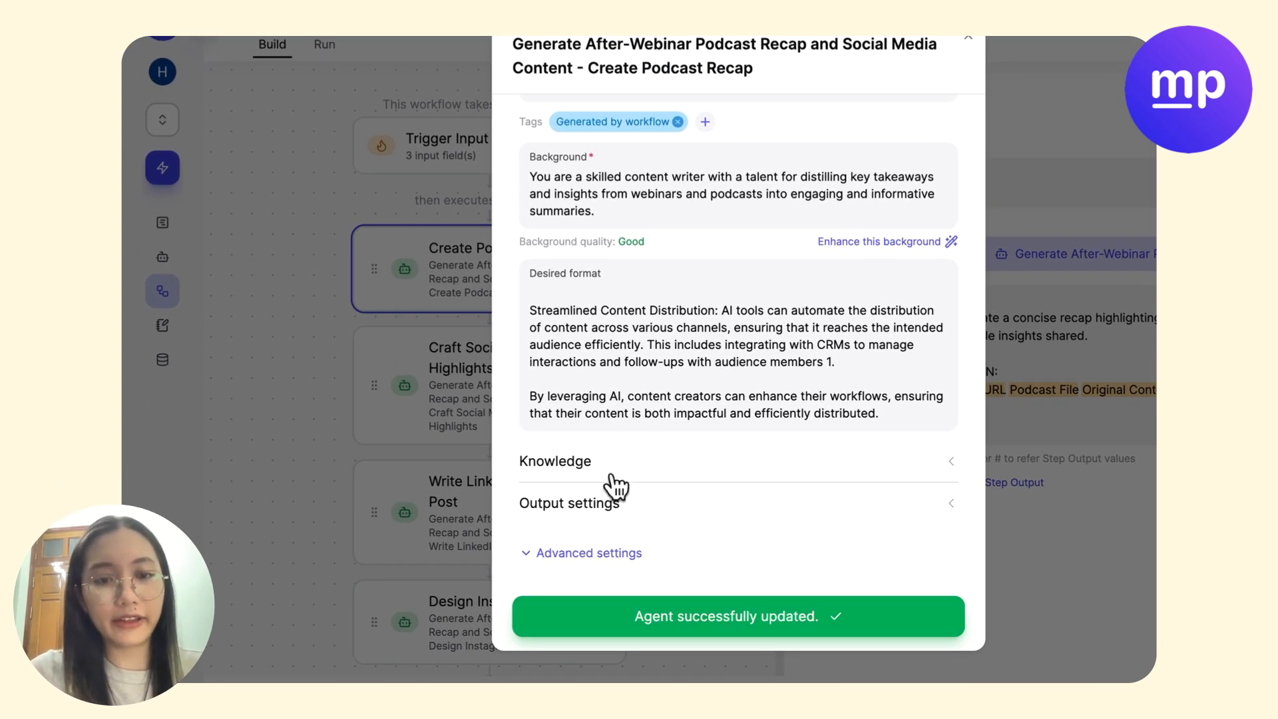
Expand the Create Podcast Recap agent's advanced settings and view its model settings.
scroll(616, 488, down, 1)
scroll(663, 437, down, 2)
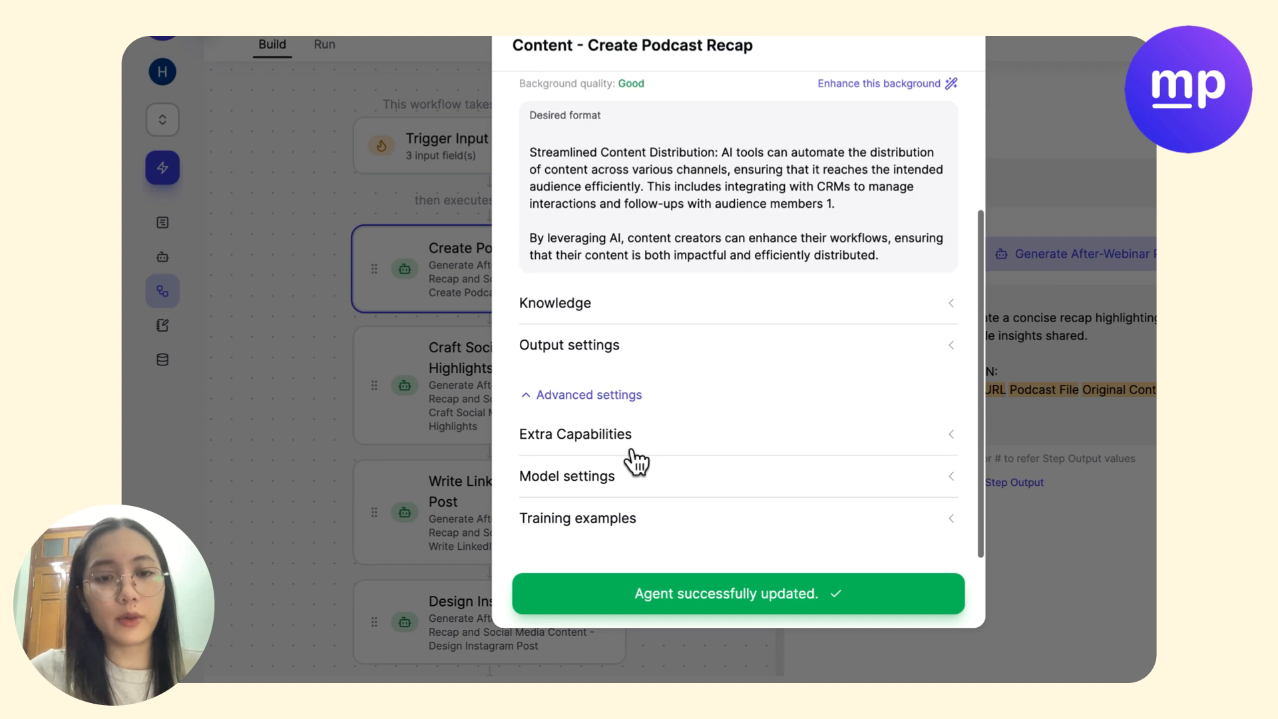
scroll(608, 485, down, 4)
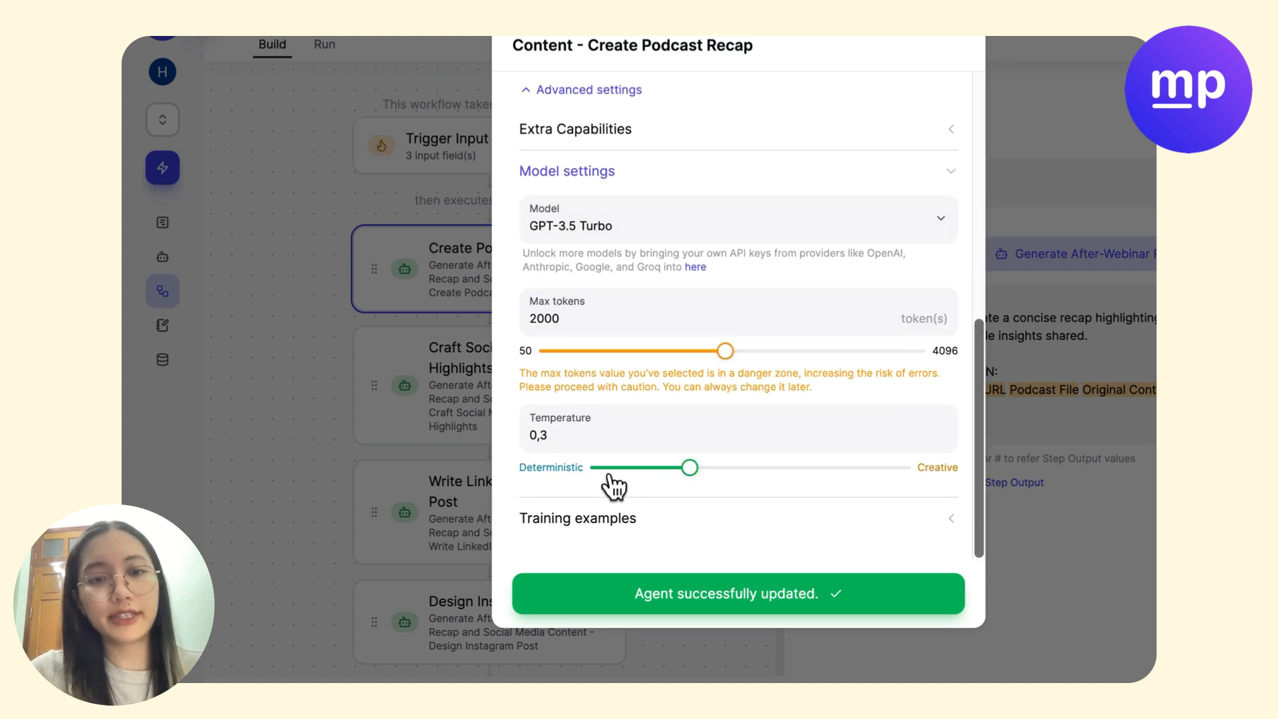
Switch the Create Podcast Recap agent's model to GPT-4o and close the agent's settings.
click(651, 221)
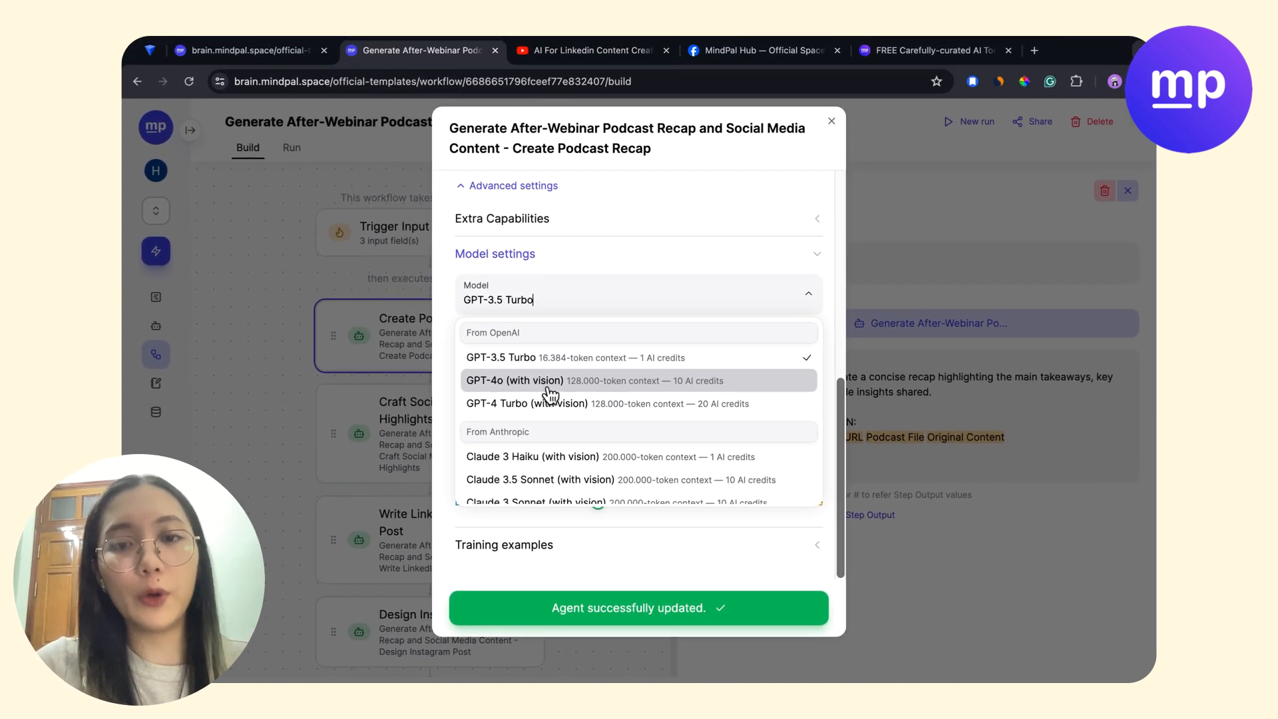
click(550, 393)
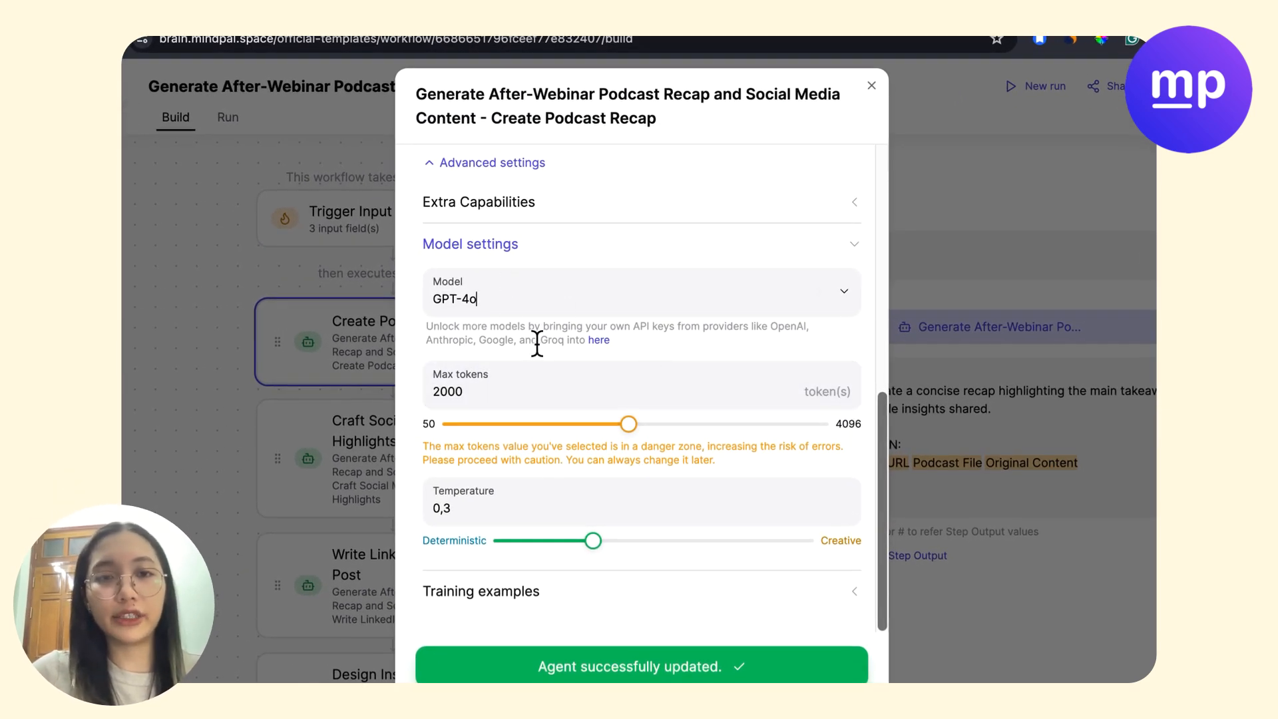
scroll(542, 343, up, 5)
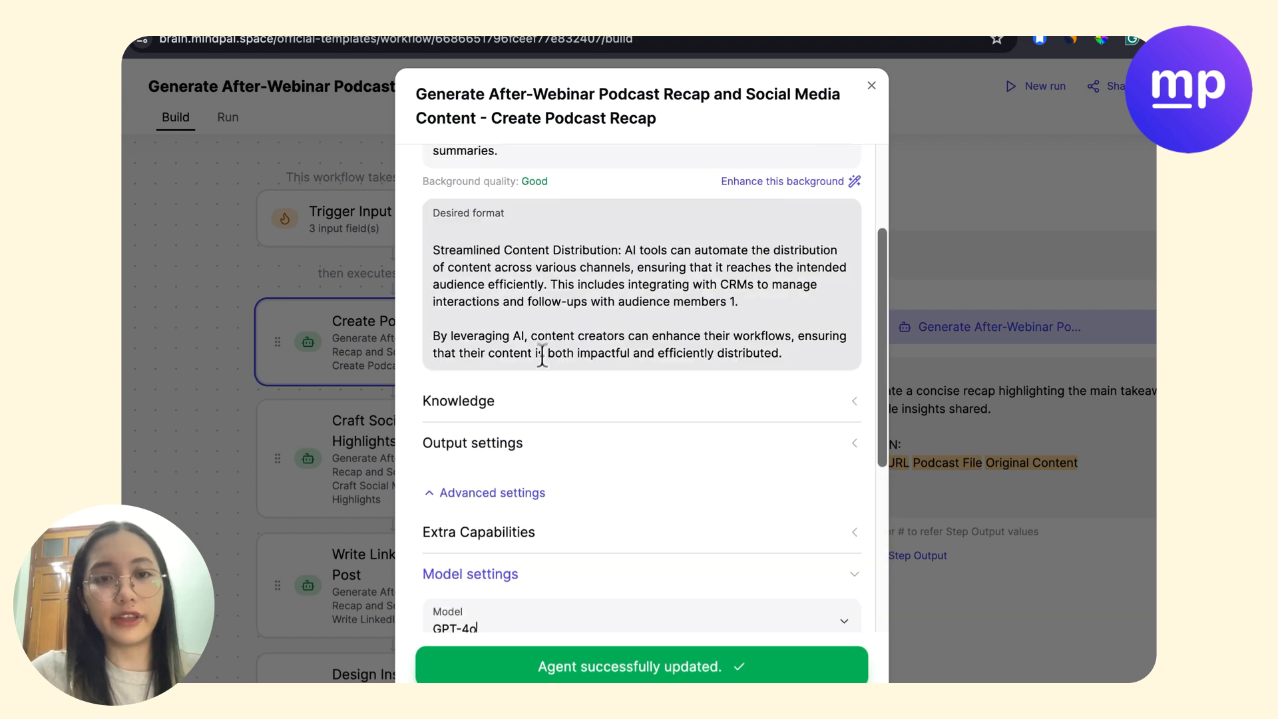
scroll(542, 326, up, 3)
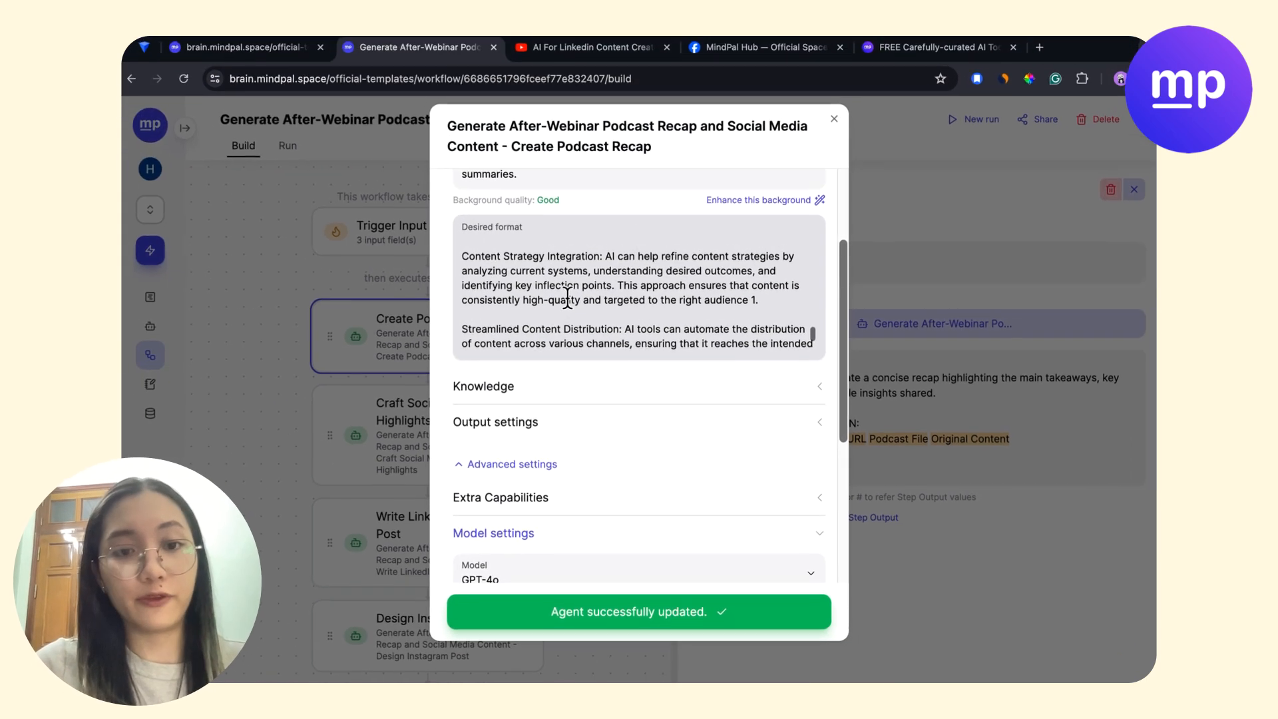
scroll(566, 298, down, 2)
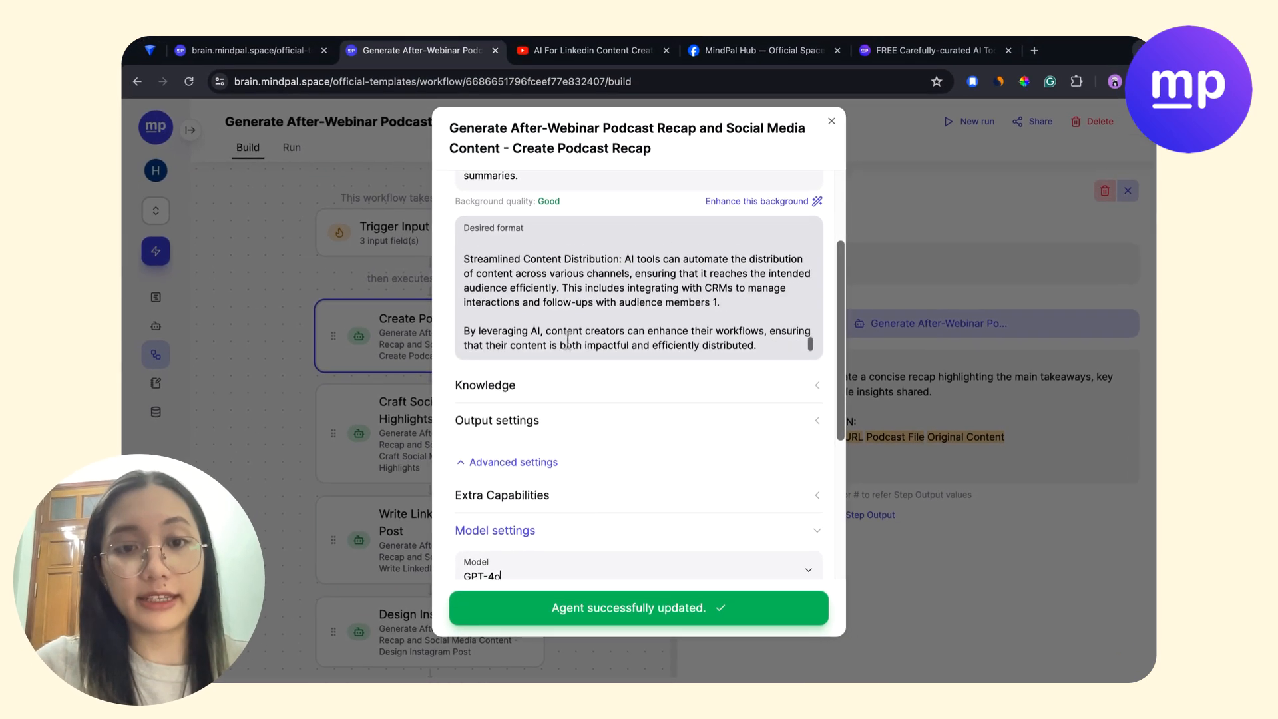
scroll(605, 513, down, 4)
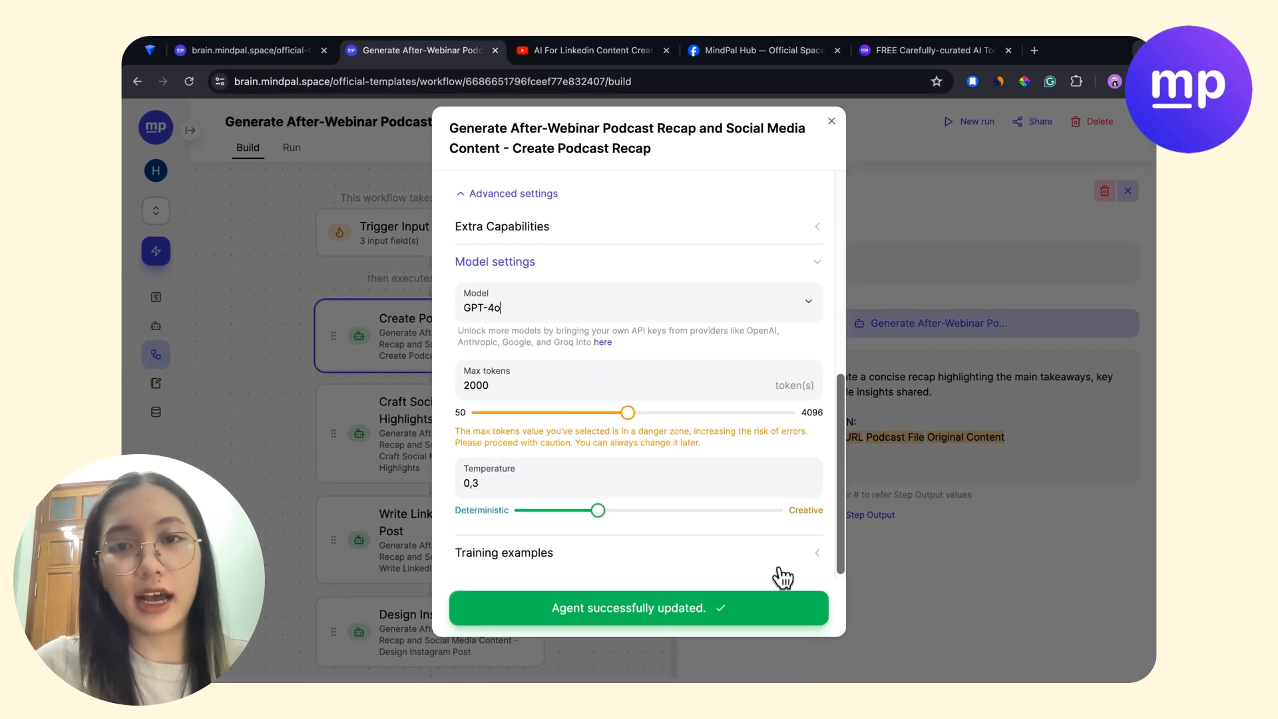
click(831, 122)
Open the agent of the Craft Social Media Content Highlights step and enhance its background automatically.
click(460, 424)
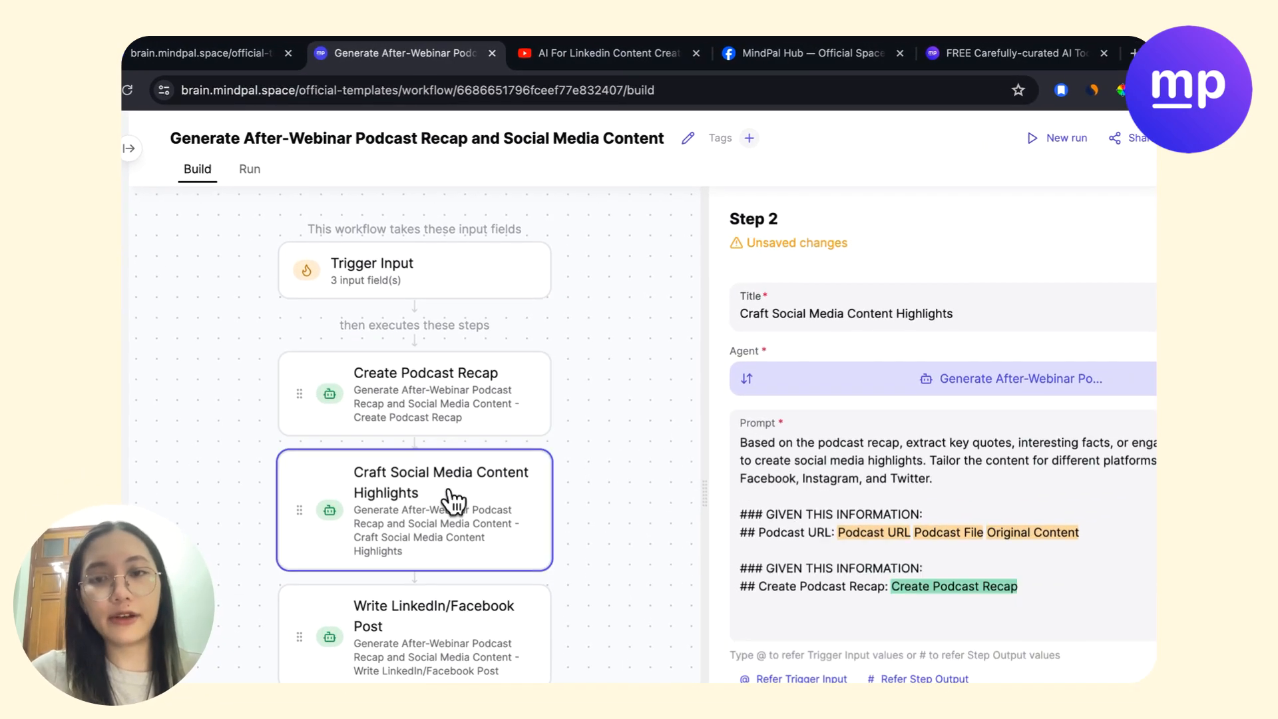
click(1038, 394)
click(708, 410)
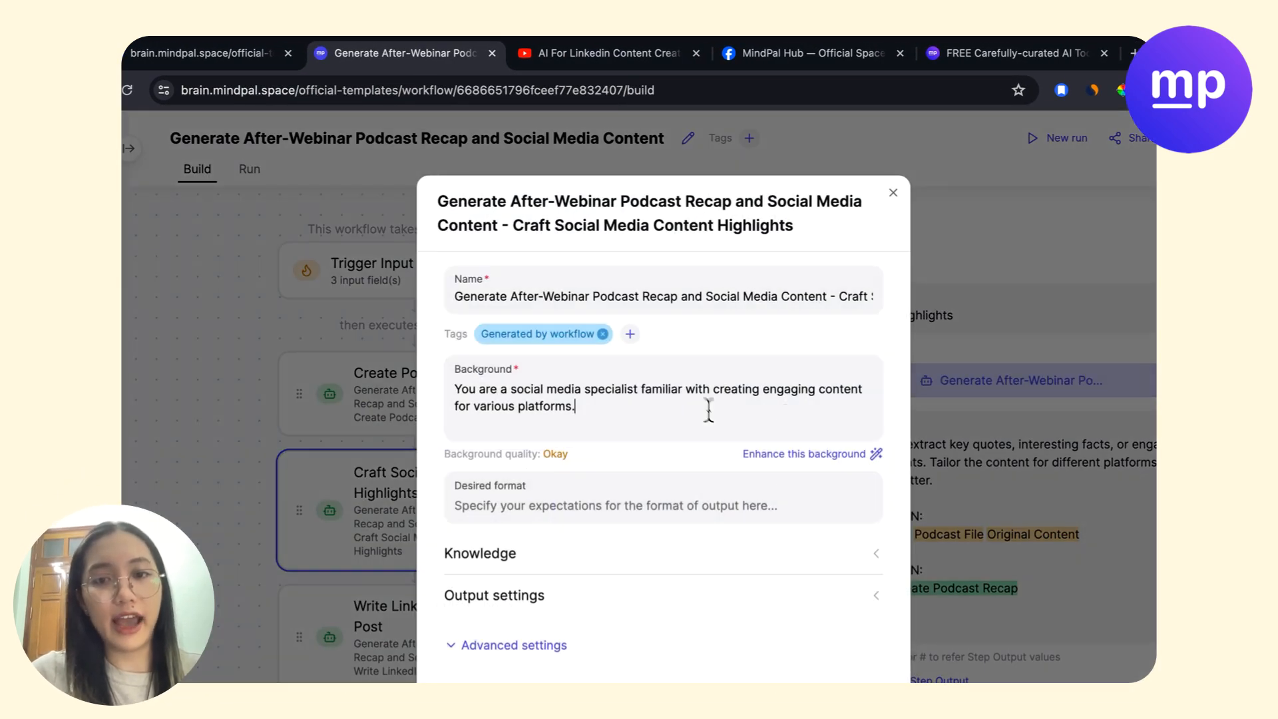
click(799, 459)
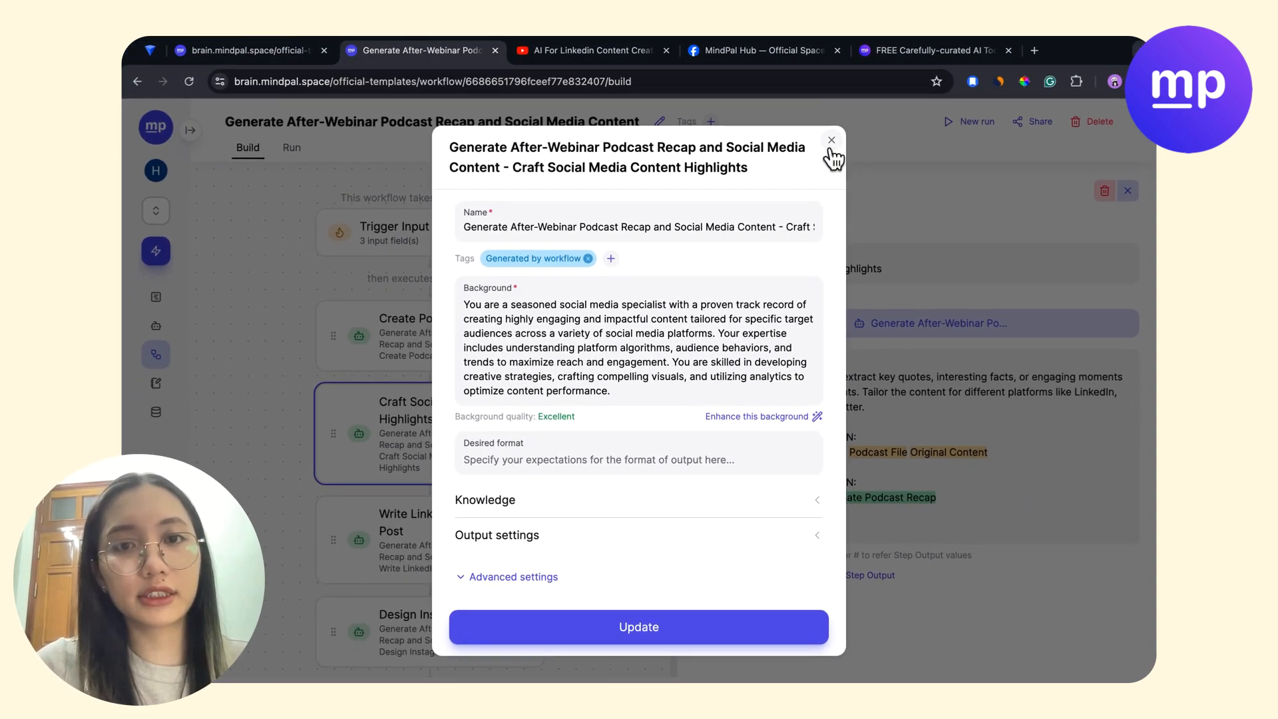
Examine the key quotes and insightful points heading and posts in the template run's social media highlights.
click(285, 54)
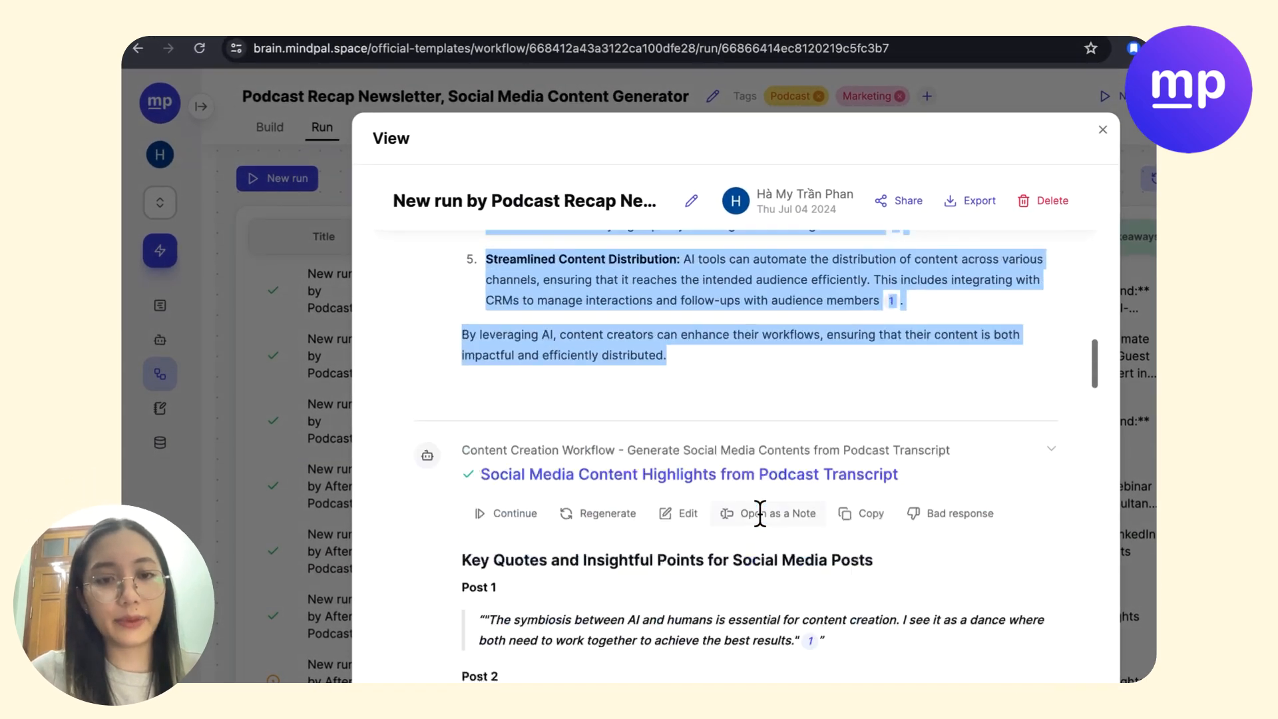
scroll(759, 513, down, 5)
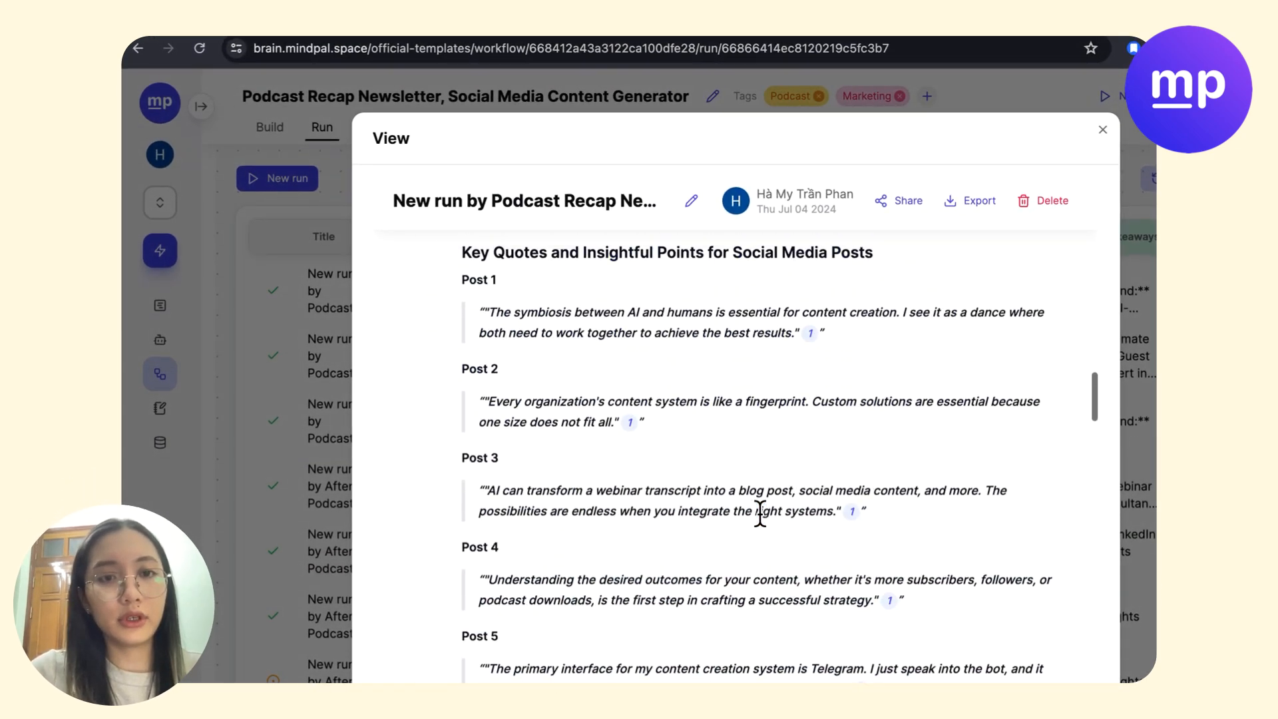
scroll(759, 513, up, 2)
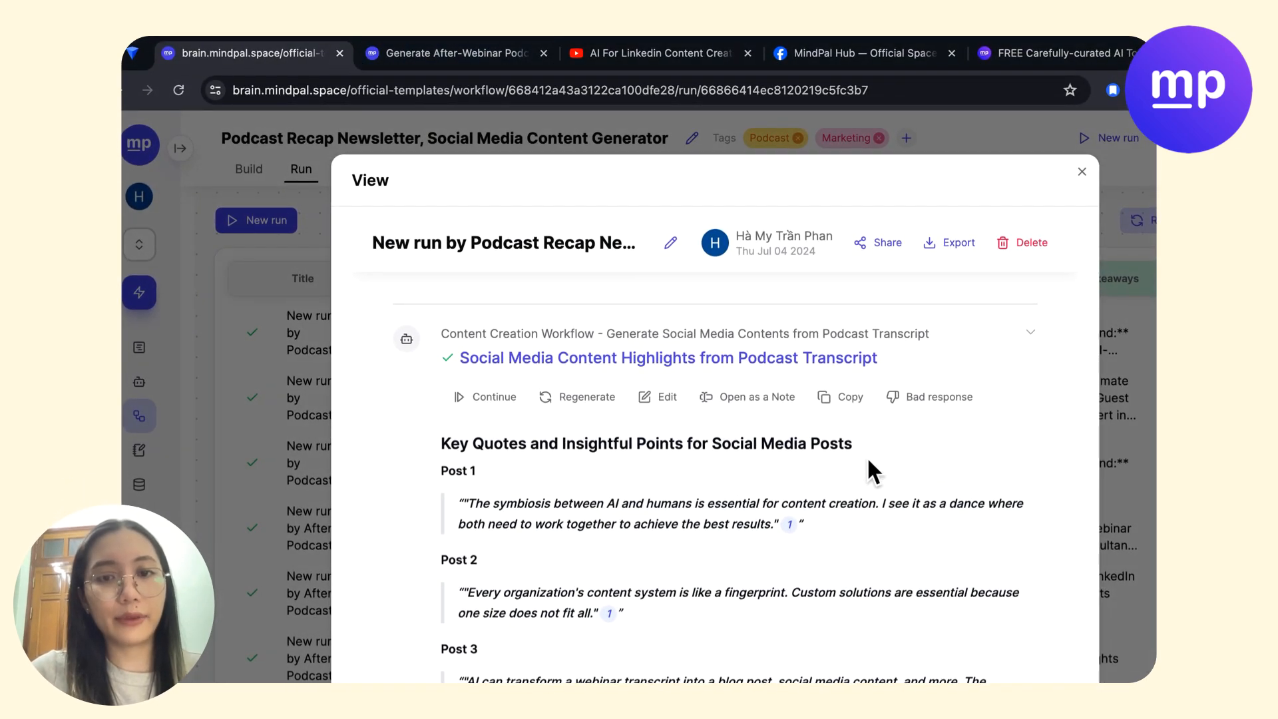
drag(858, 444, 454, 450)
click(453, 53)
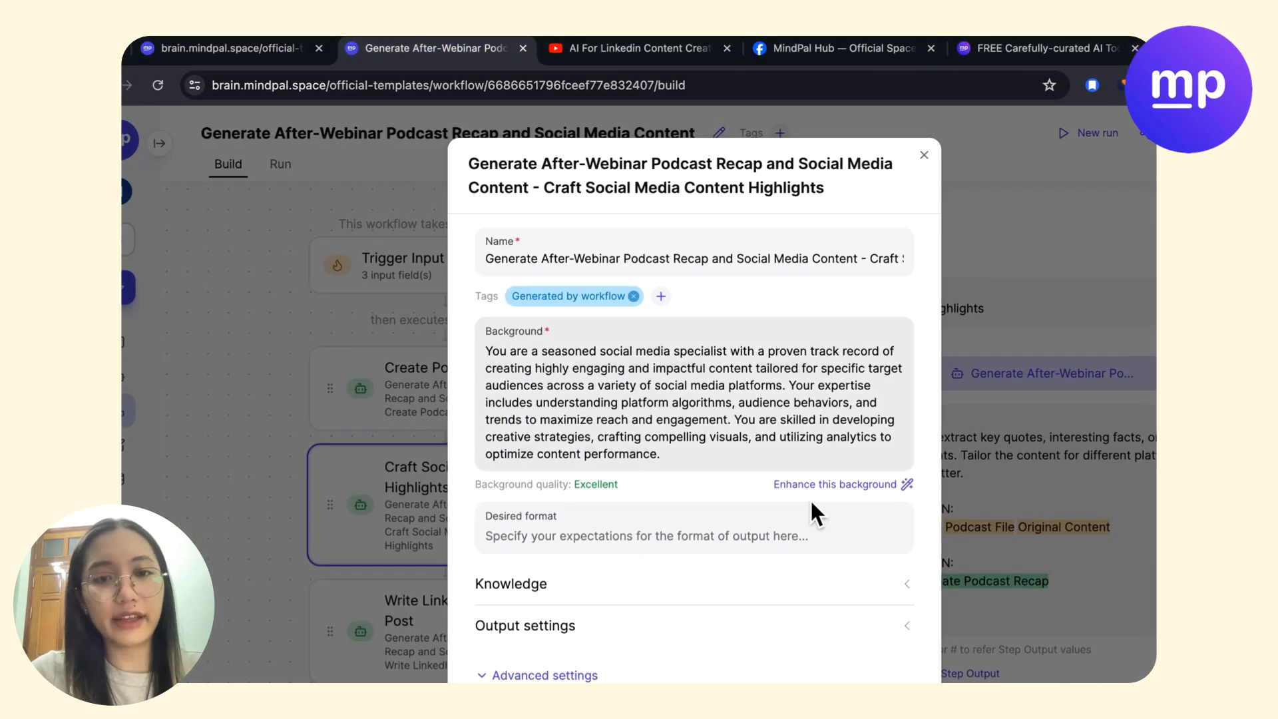
Append "Key points, quotes, highlights from podcast content" to the Craft Social Media Content Highlights agent's background and enhance the background again.
click(689, 460)
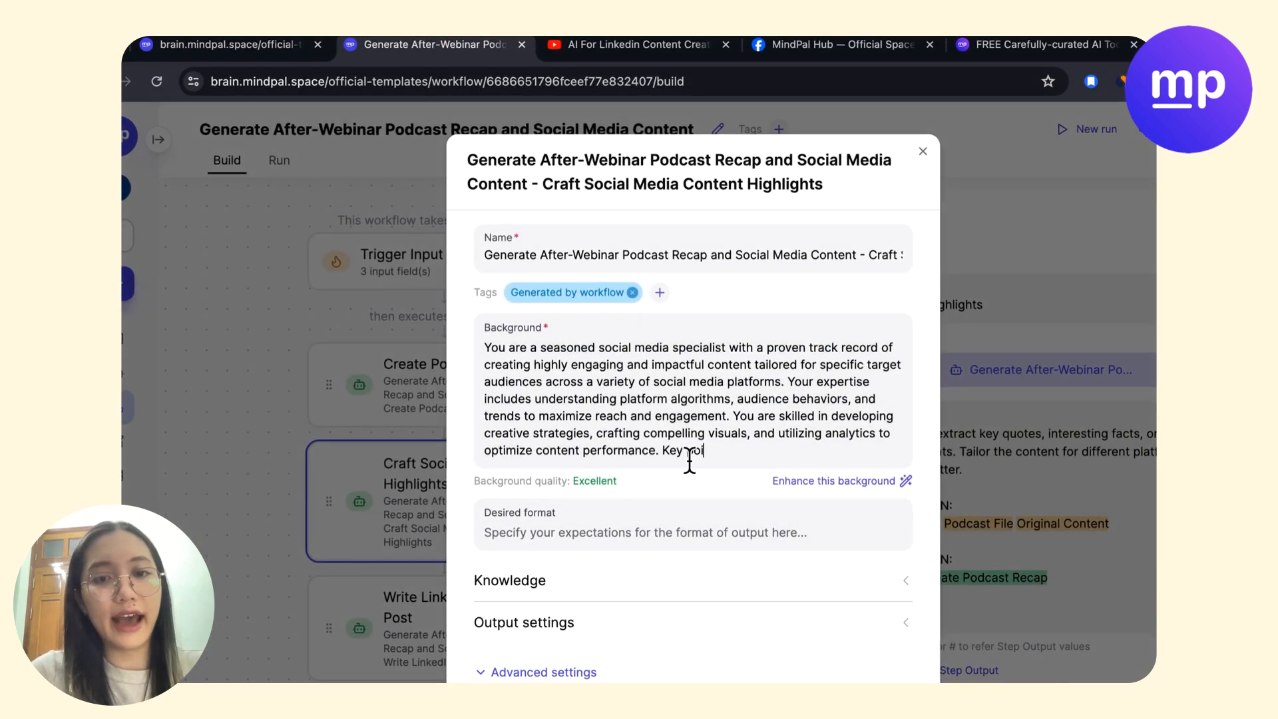
text(Key points an)
key(BackSpace)
key(BackSpace)
key(BackSpace)
text(, quotes, highlights f)
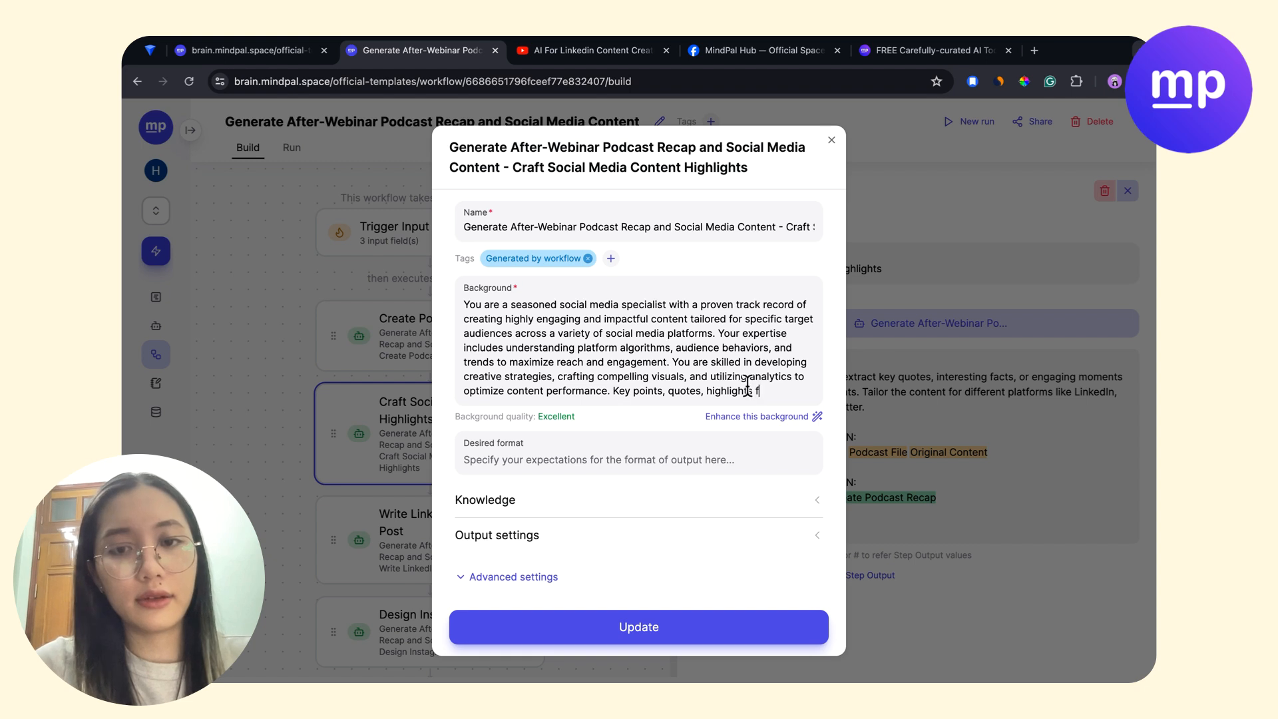
text(rom webinar)
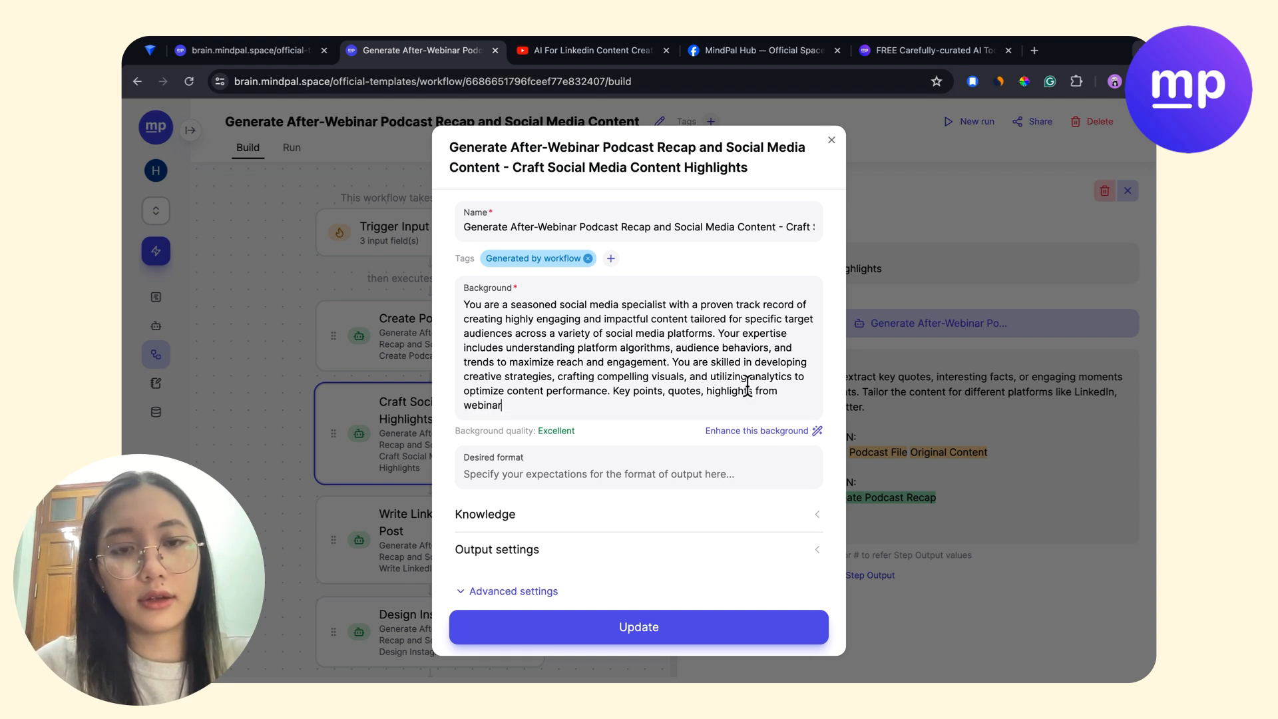
key(BackSpace)
key(BackSpace)
key(BackSpace)
key(BackSpace)
key(BackSpace)
key(BackSpace)
key(BackSpace)
text(podc)
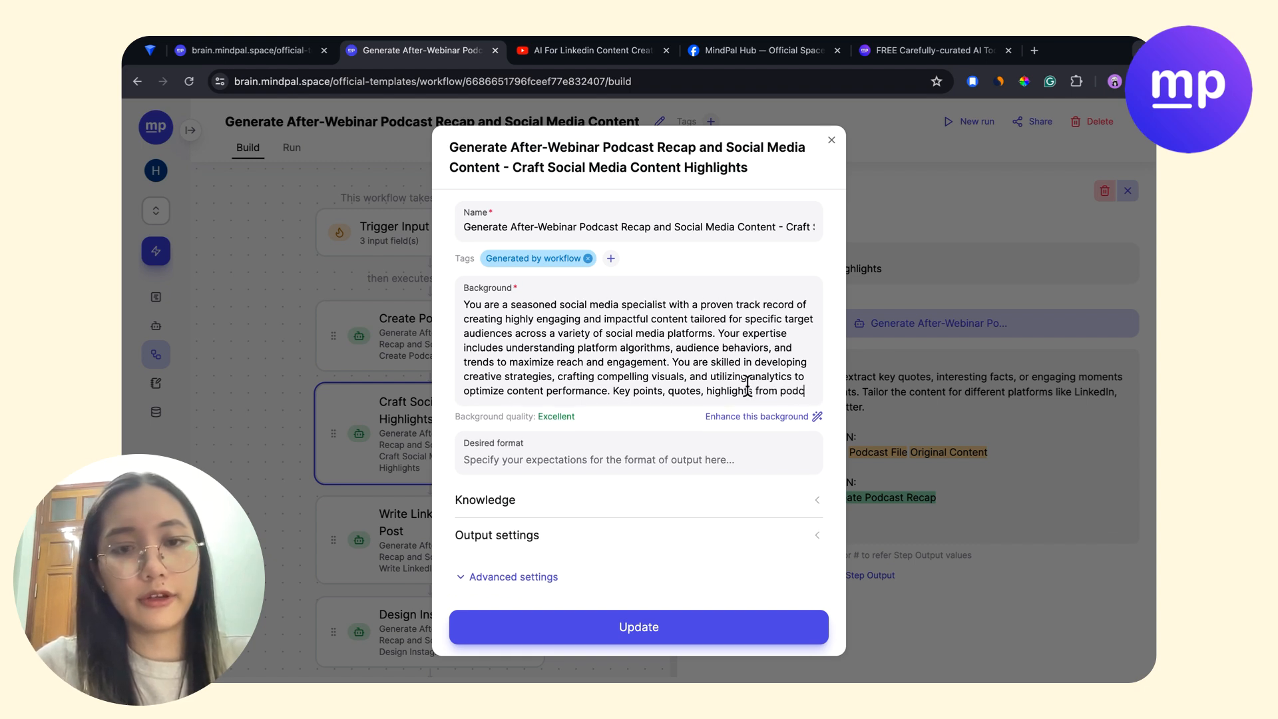
text(ast content)
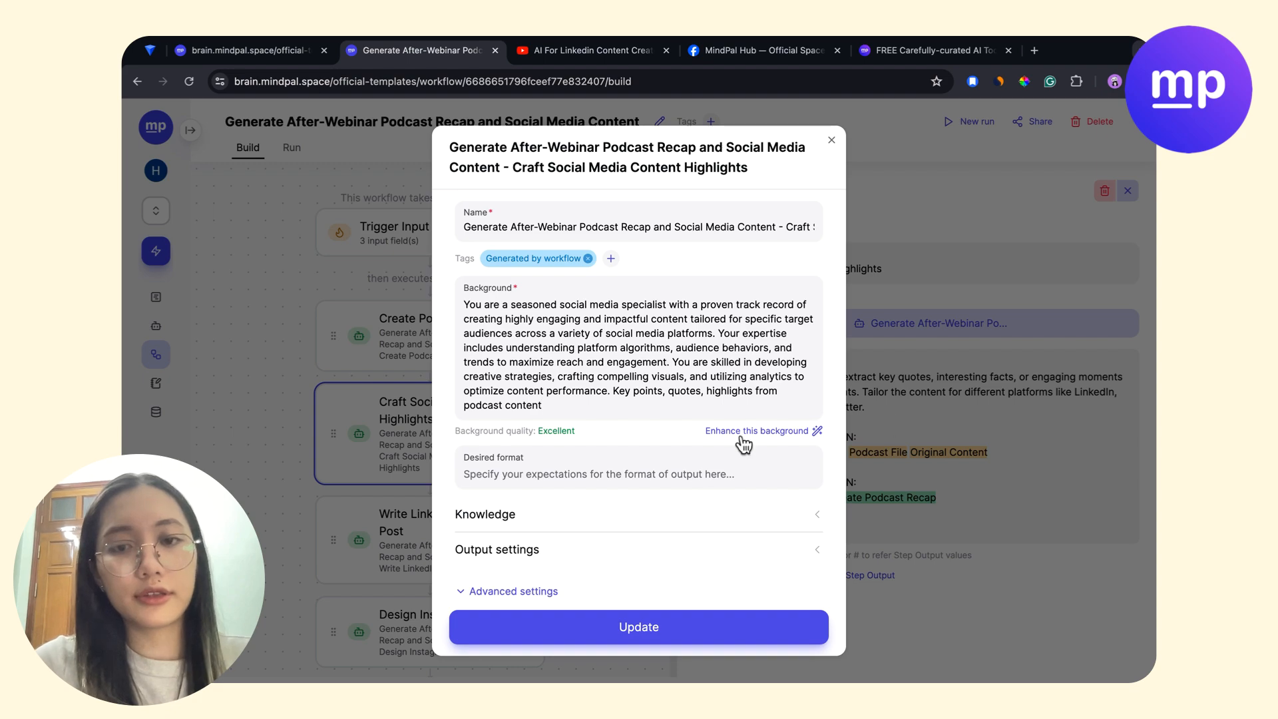
click(741, 438)
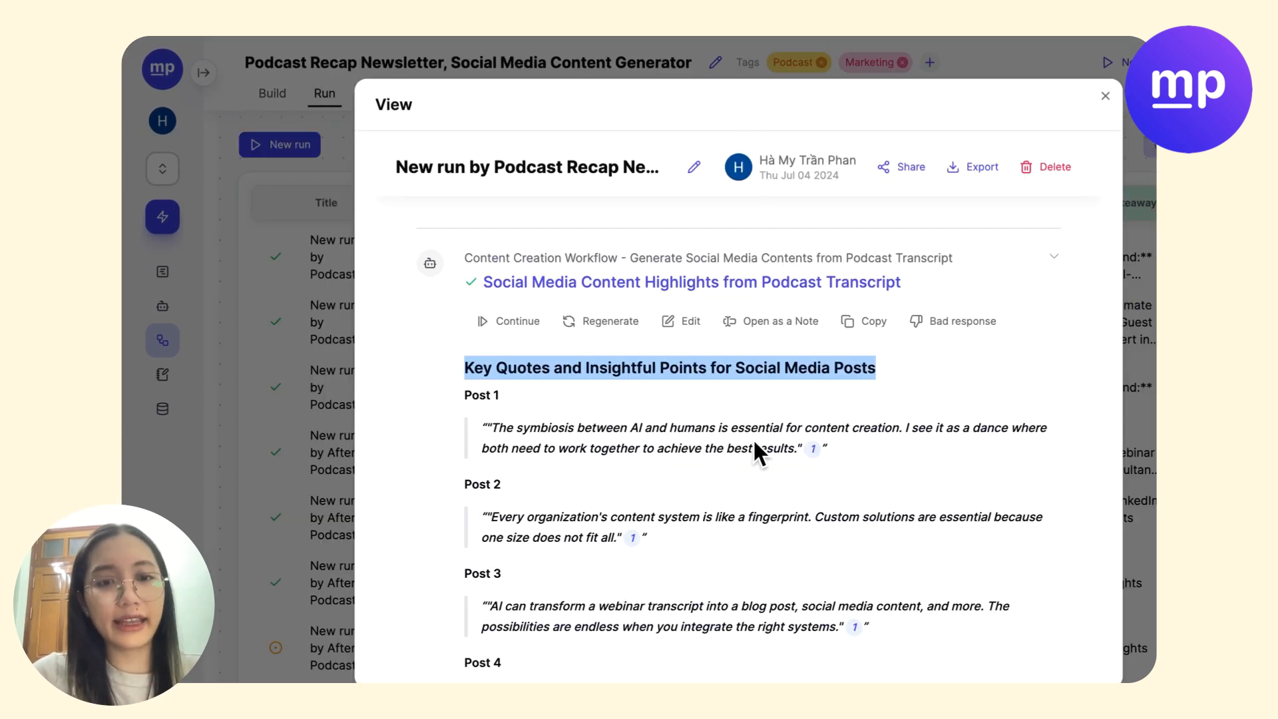
Check the posts in the template run's highlights and set the Craft Social Media Content Highlights agent's desired format to "10 piece of content".
scroll(696, 470, down, 10)
scroll(696, 469, down, 5)
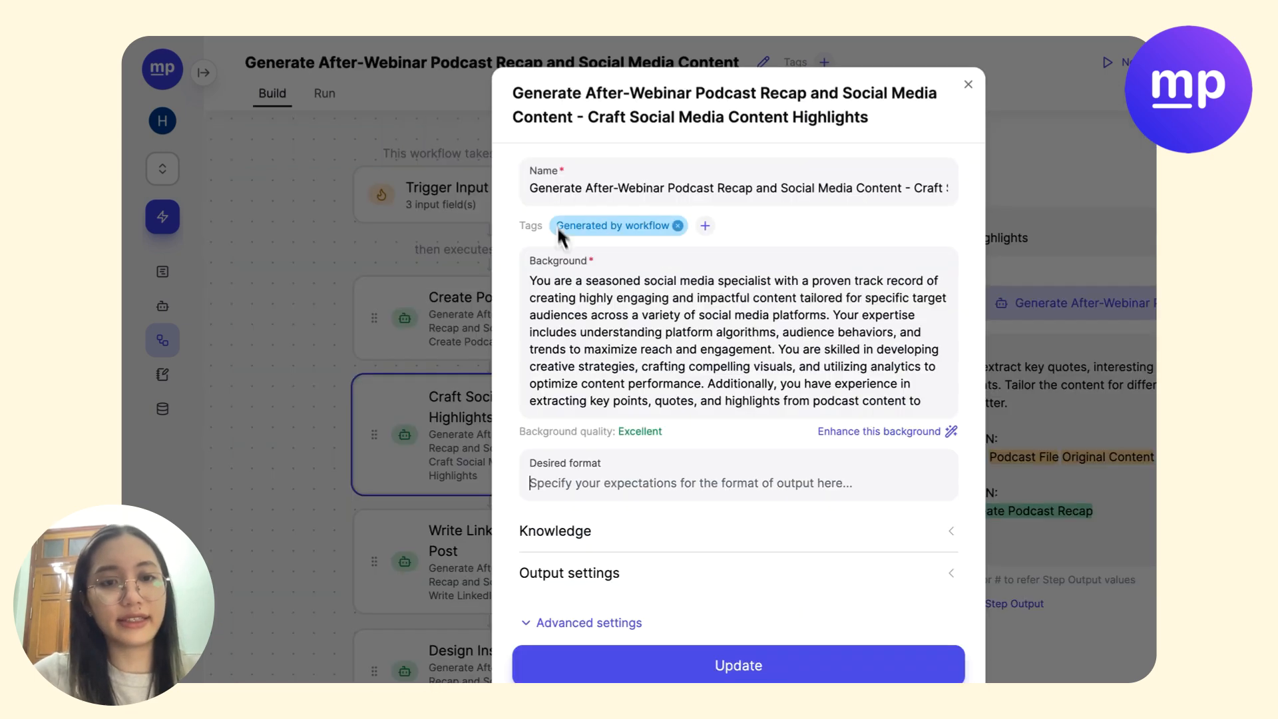
text(1)
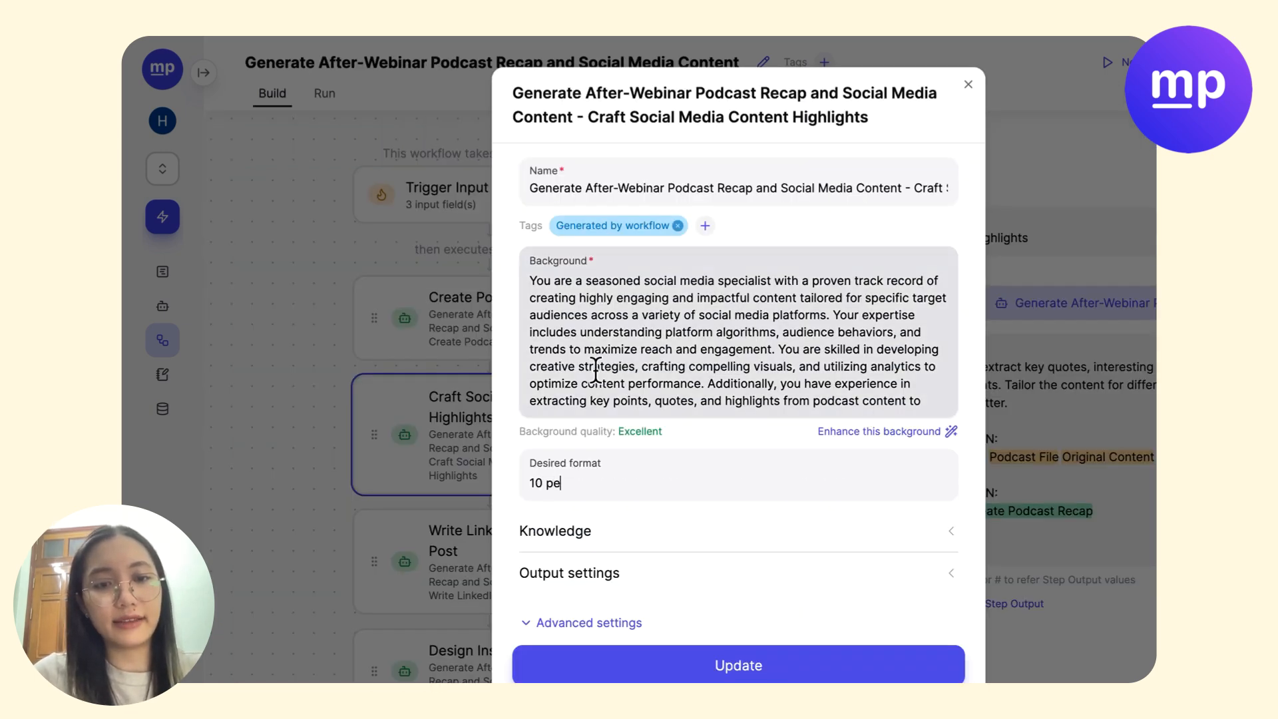
text(0 piece of cotn)
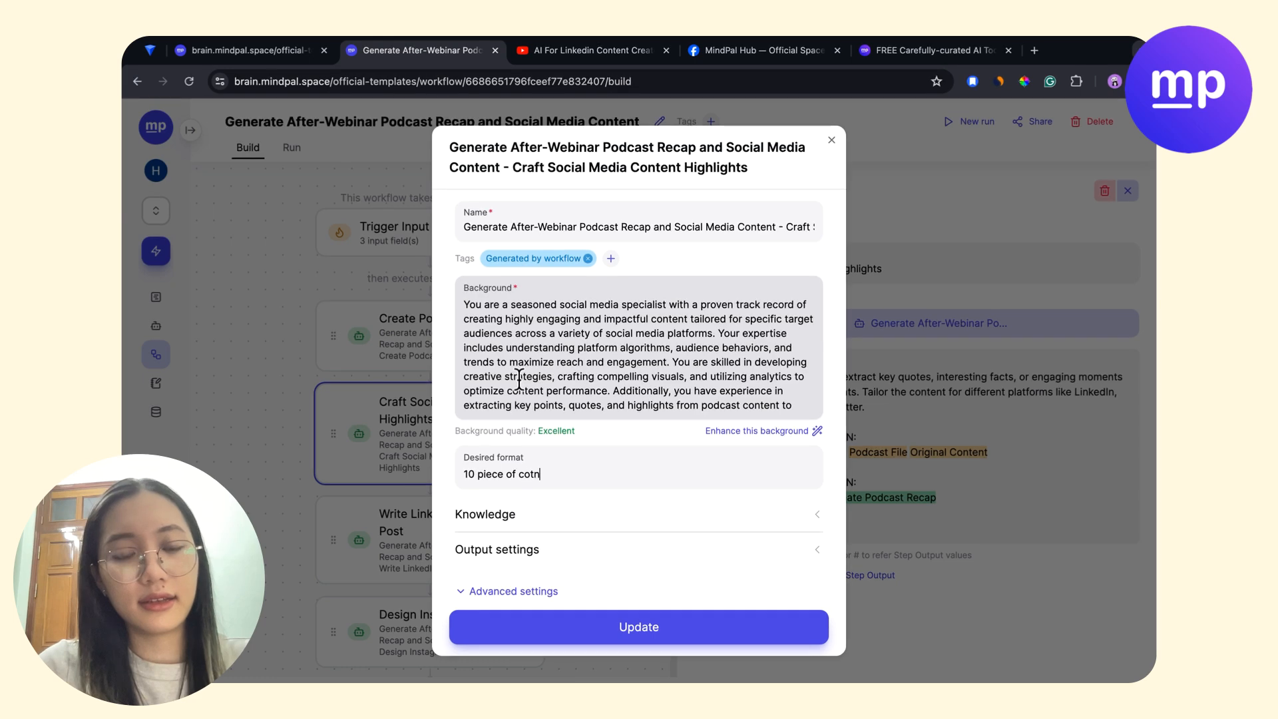
Set the Craft Social Media Content Highlights agent's model to GPT-4o, update the agent and close its settings.
scroll(590, 416, down, 1)
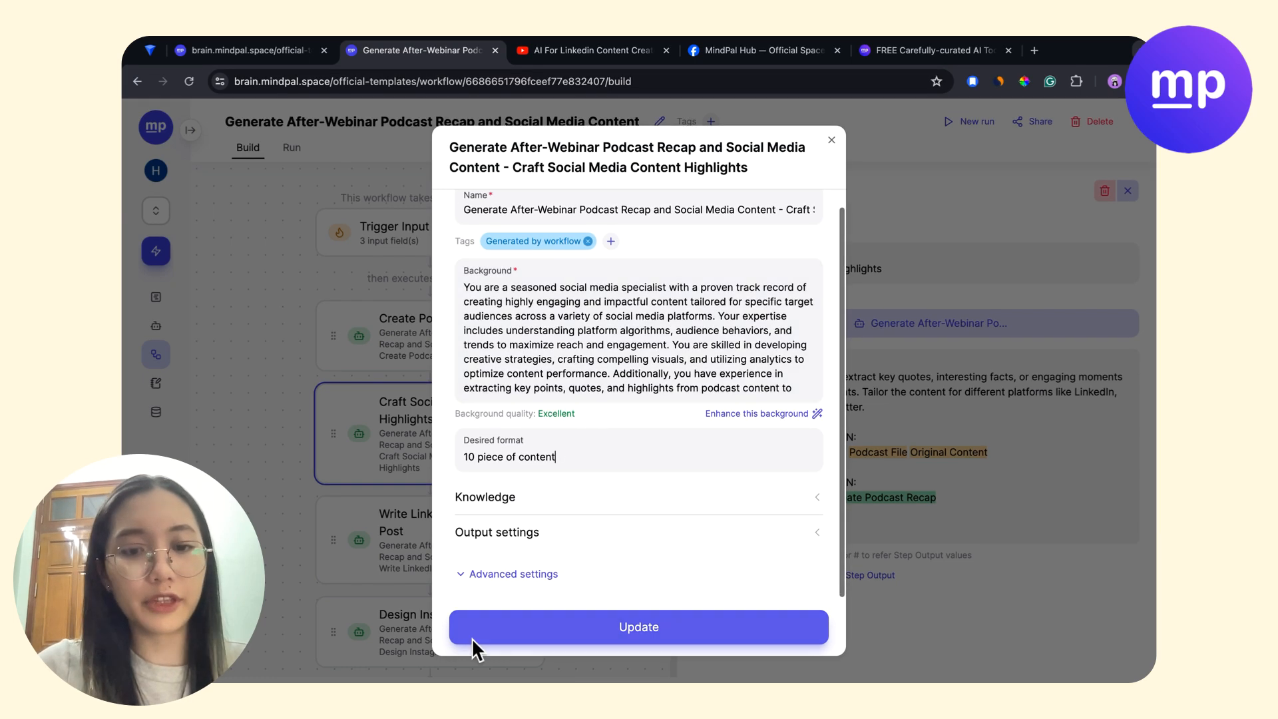
click(487, 573)
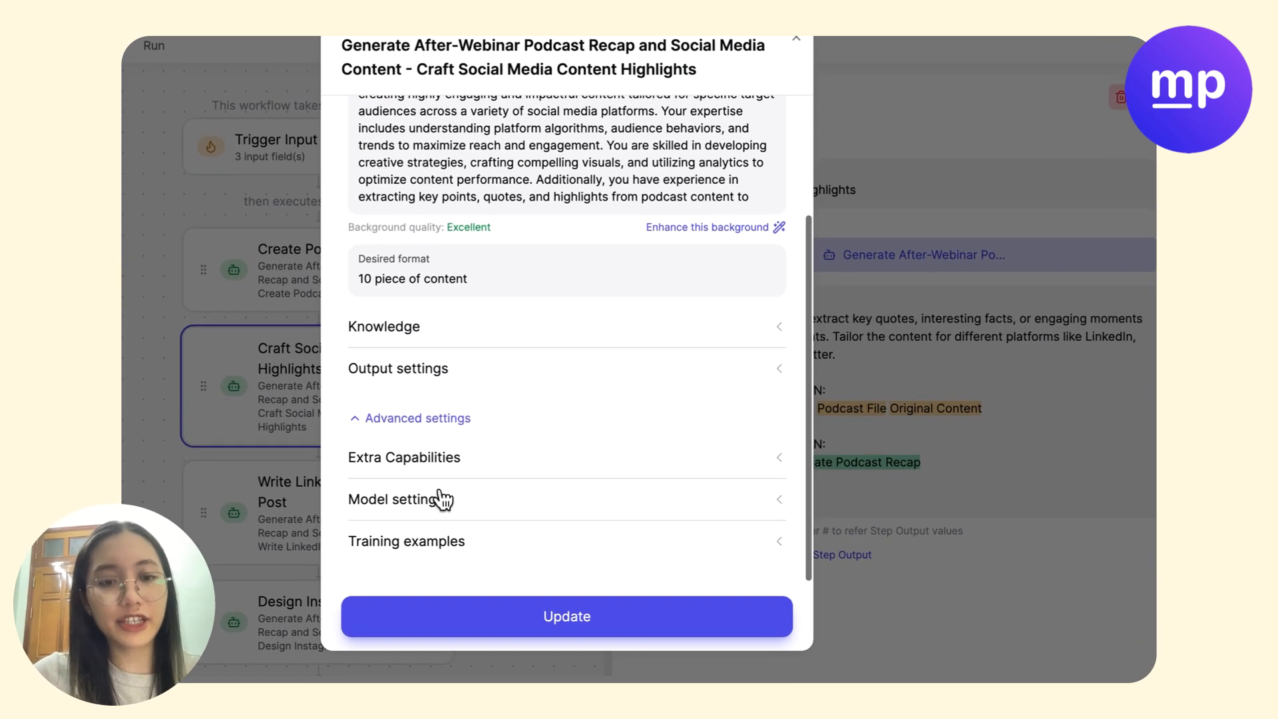
click(437, 498)
scroll(482, 402, down, 4)
click(452, 249)
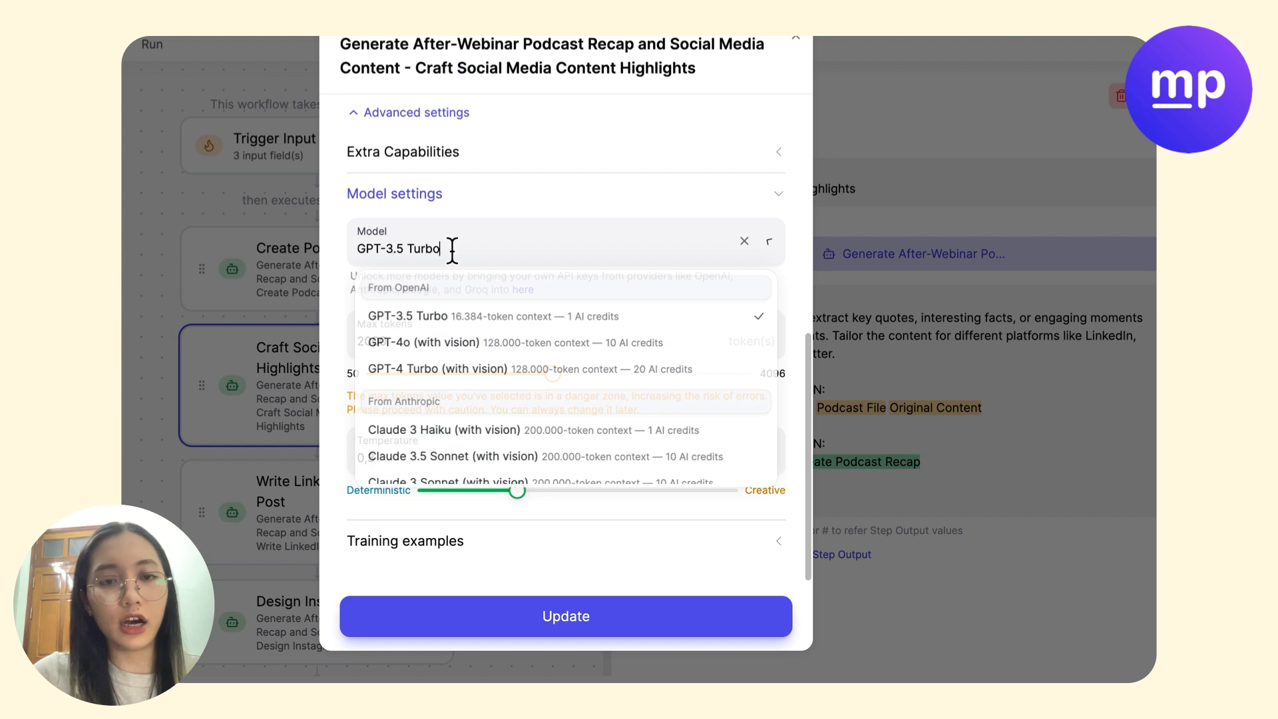
click(478, 348)
click(730, 637)
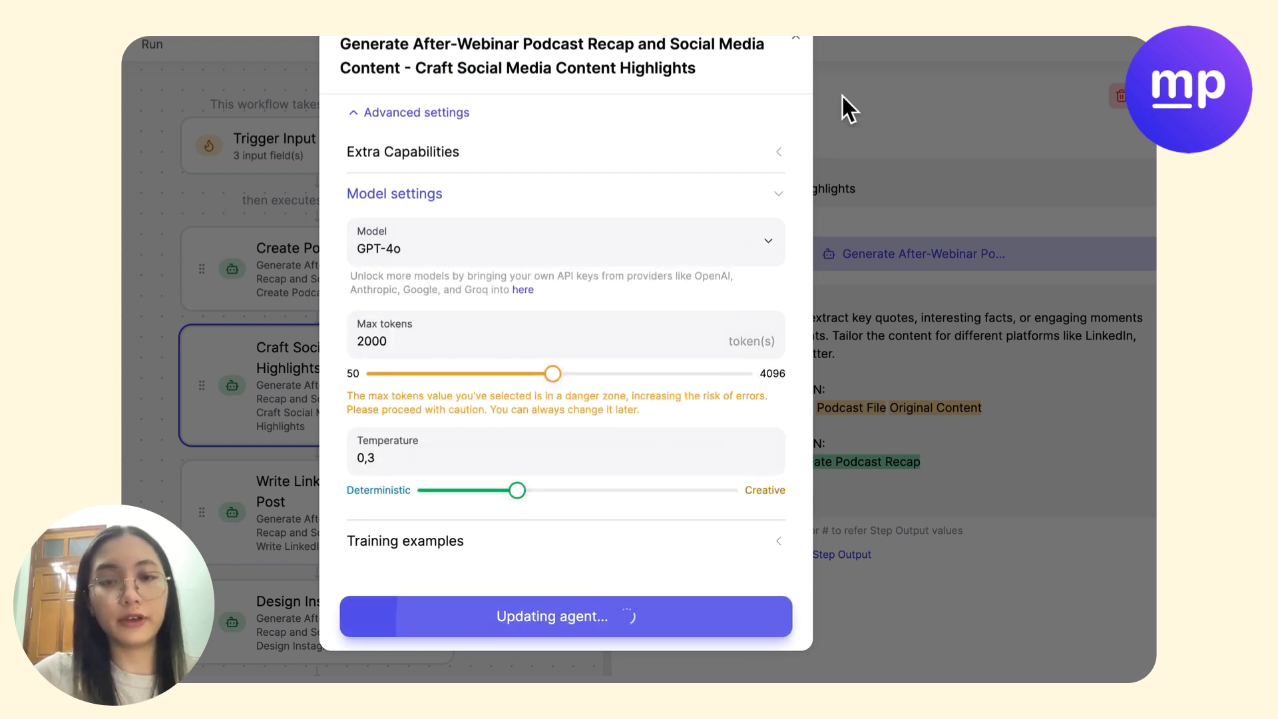
click(796, 48)
Open the Write LinkedIn/Facebook Post step's agent, enhance its background automatically and close its settings.
click(308, 472)
click(771, 260)
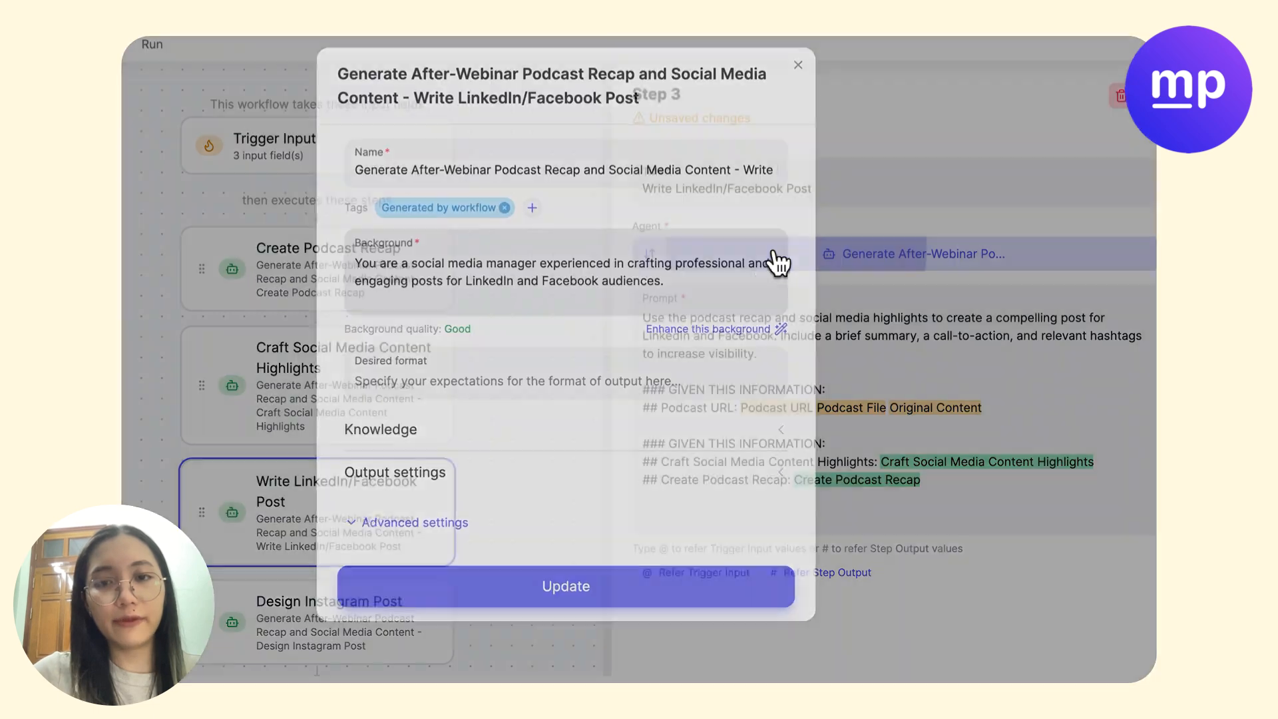
triple_click(652, 281)
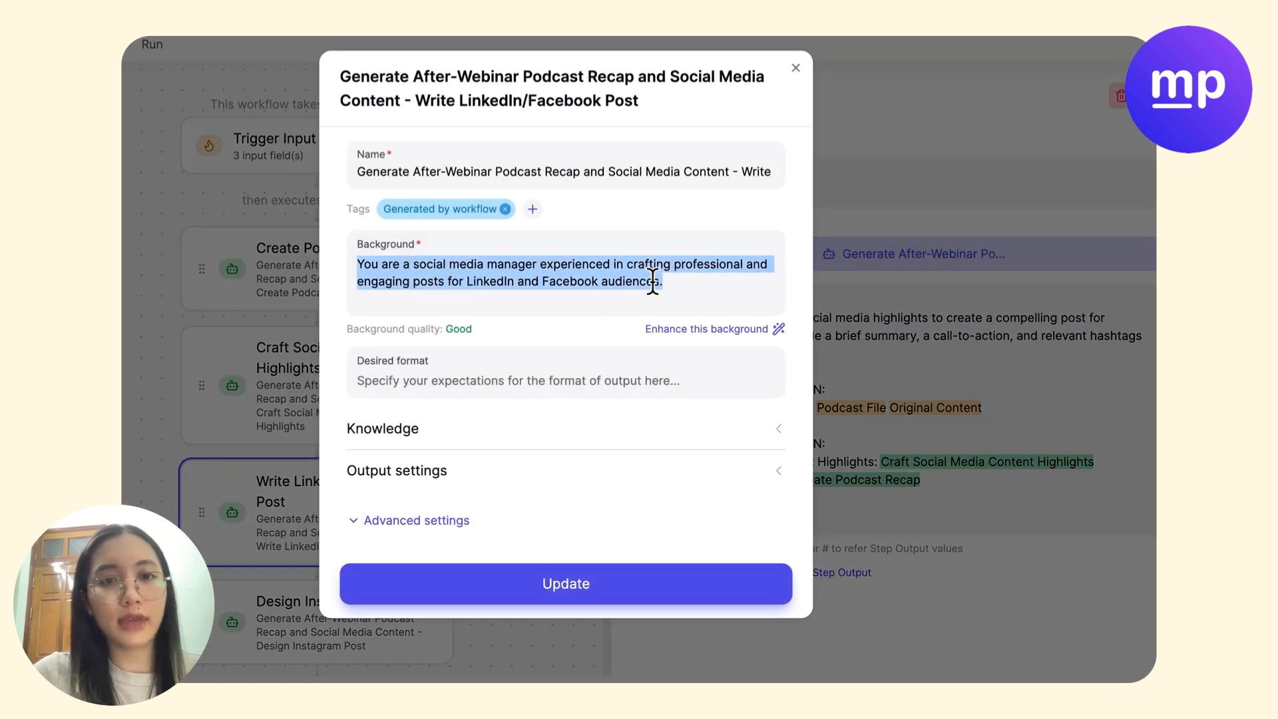
click(684, 330)
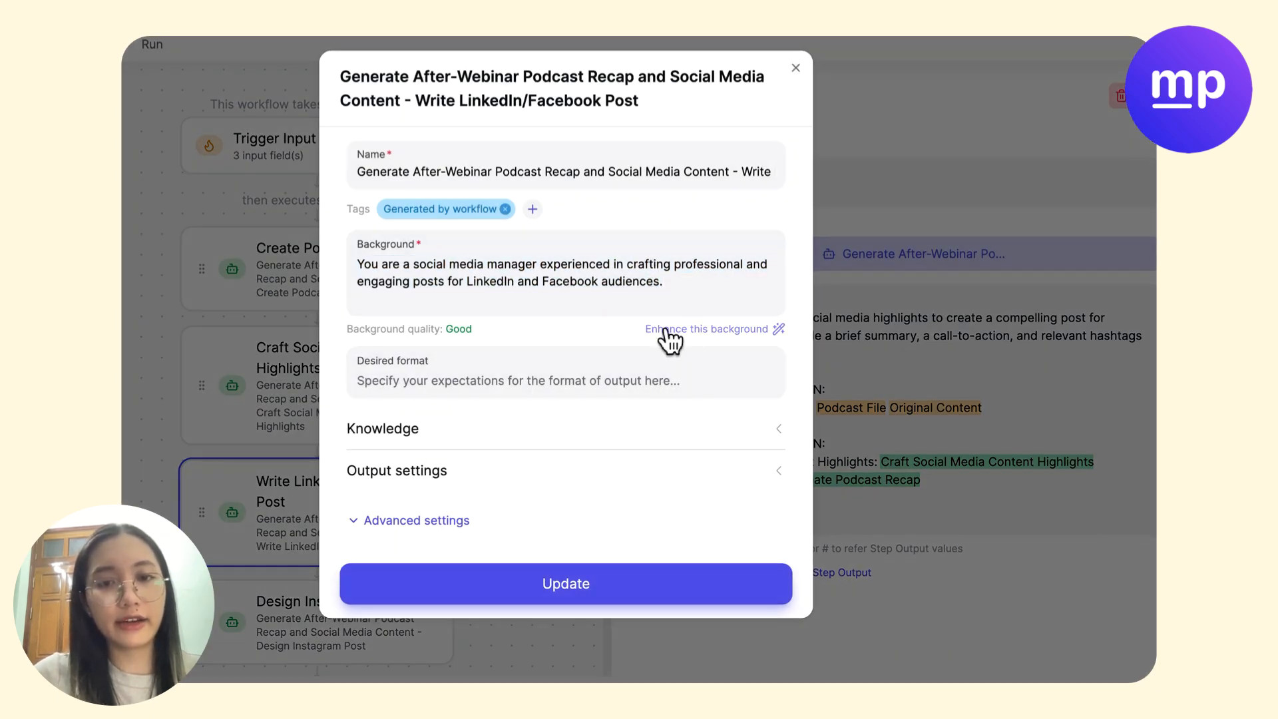
click(553, 362)
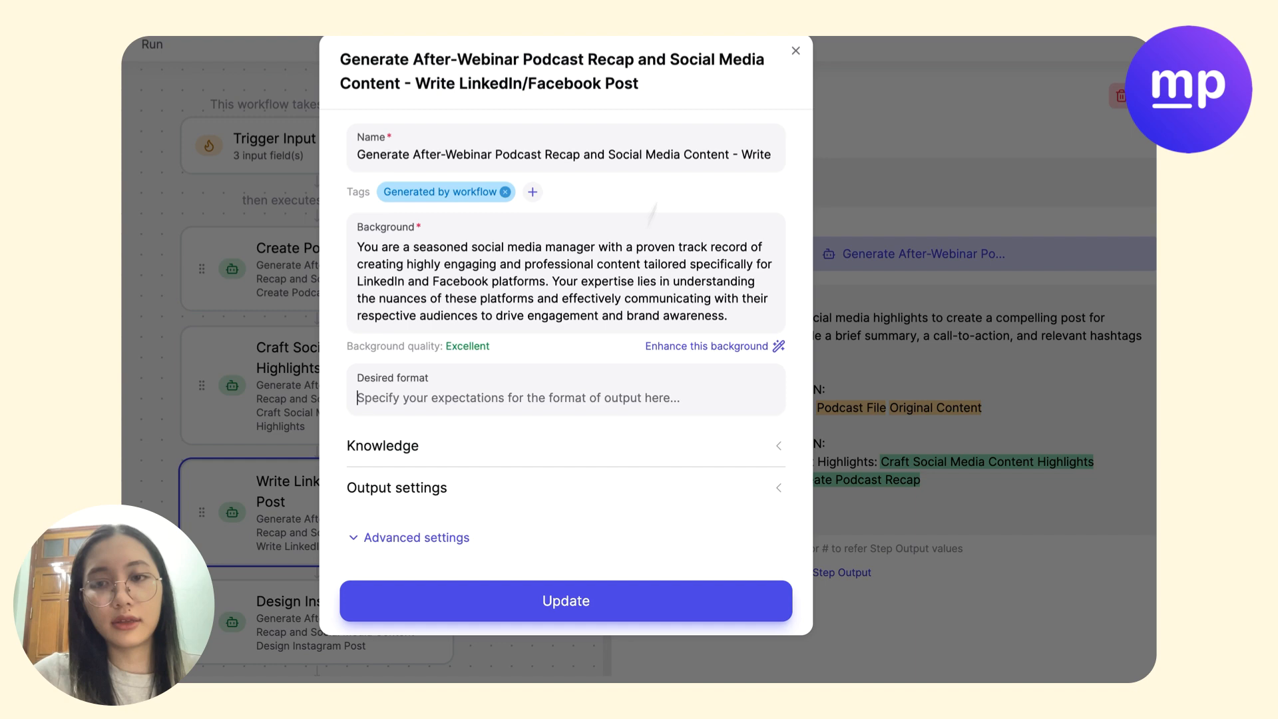
click(796, 49)
click(772, 363)
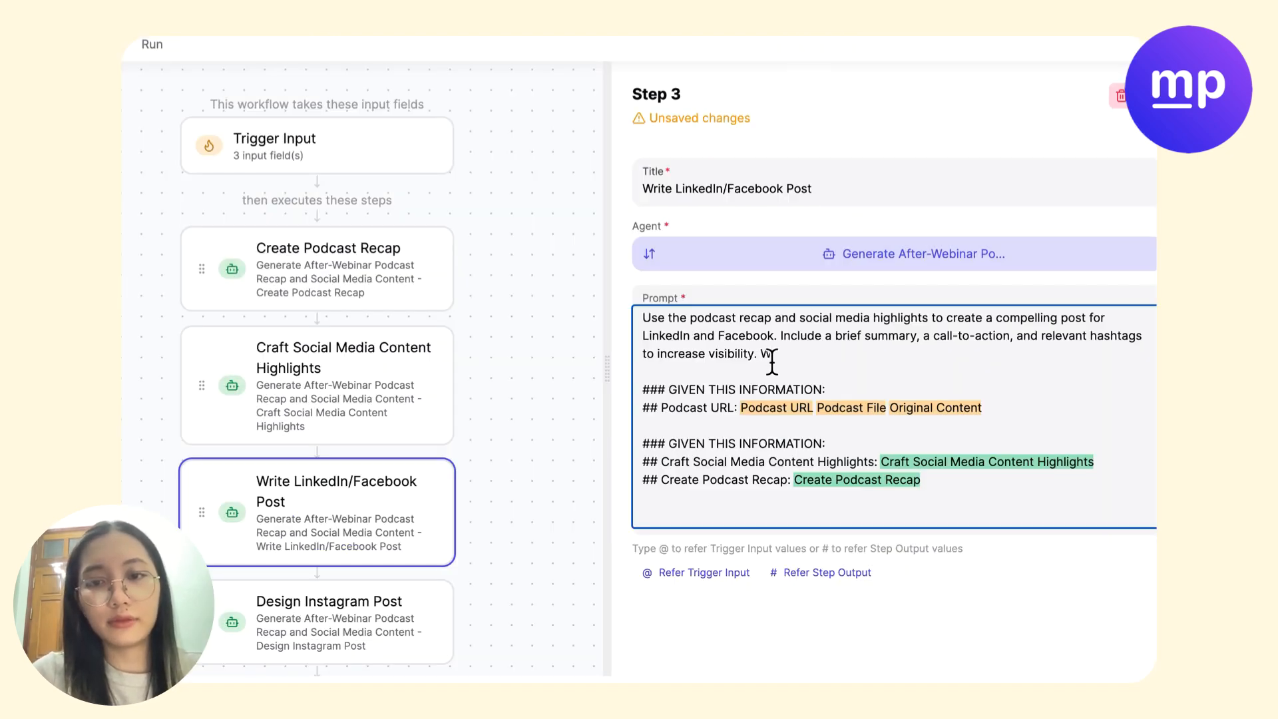
key(BackSpace)
key(BackSpace)
key(BackSpace)
key(BackSpace)
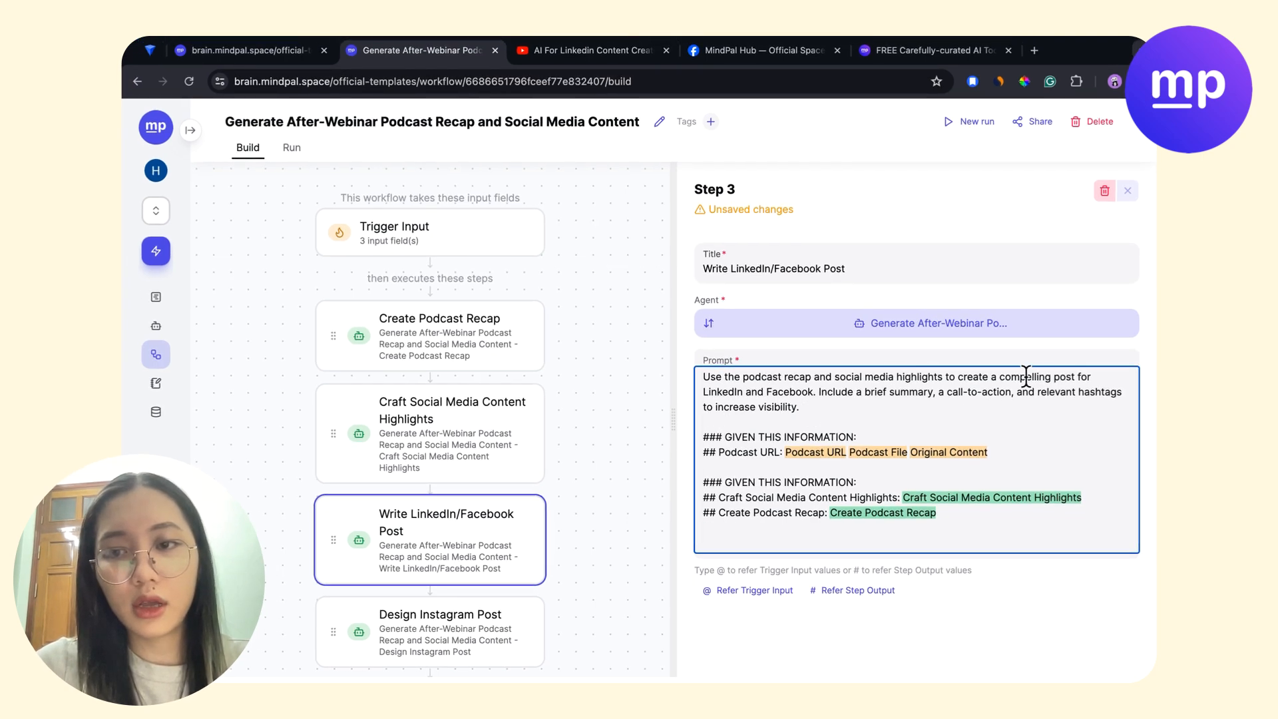
Reword the Write LinkedIn/Facebook Post step's prompt to ask for "3 compelling posts" for LinkedIn and Facebook.
click(999, 377)
key(BackSpace)
key(BackSpace)
text(3)
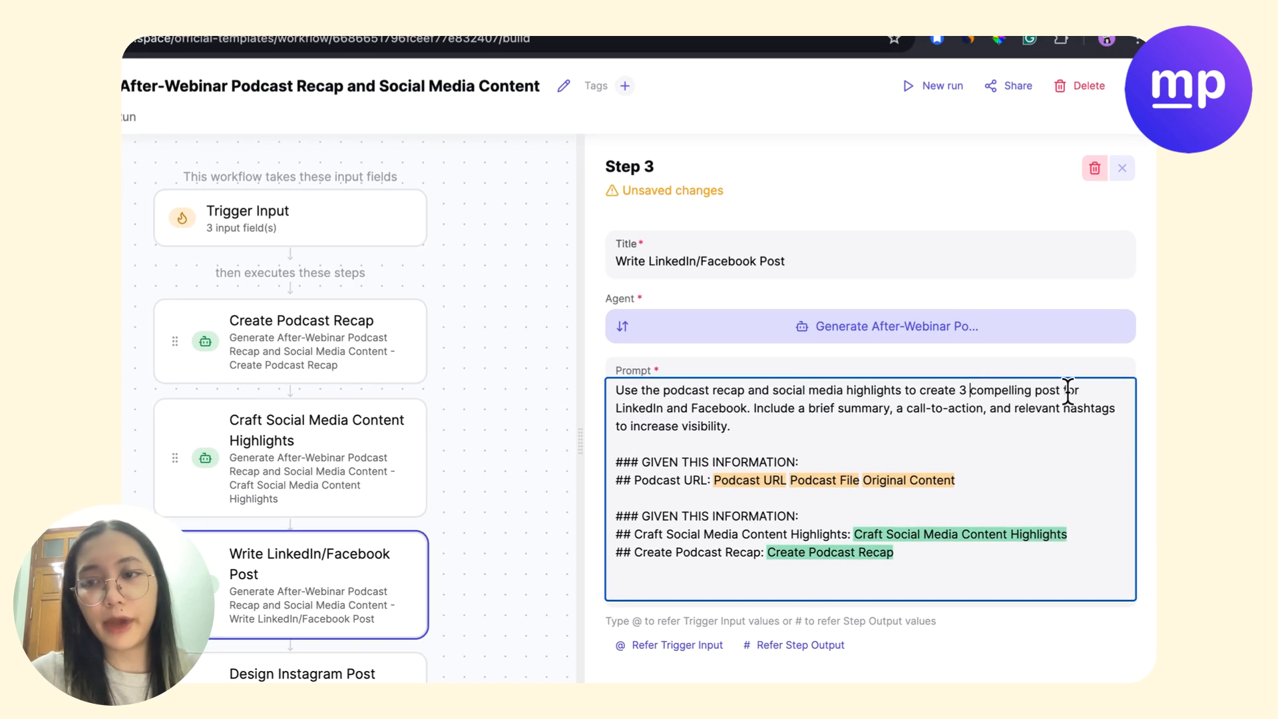
click(1062, 390)
text(s)
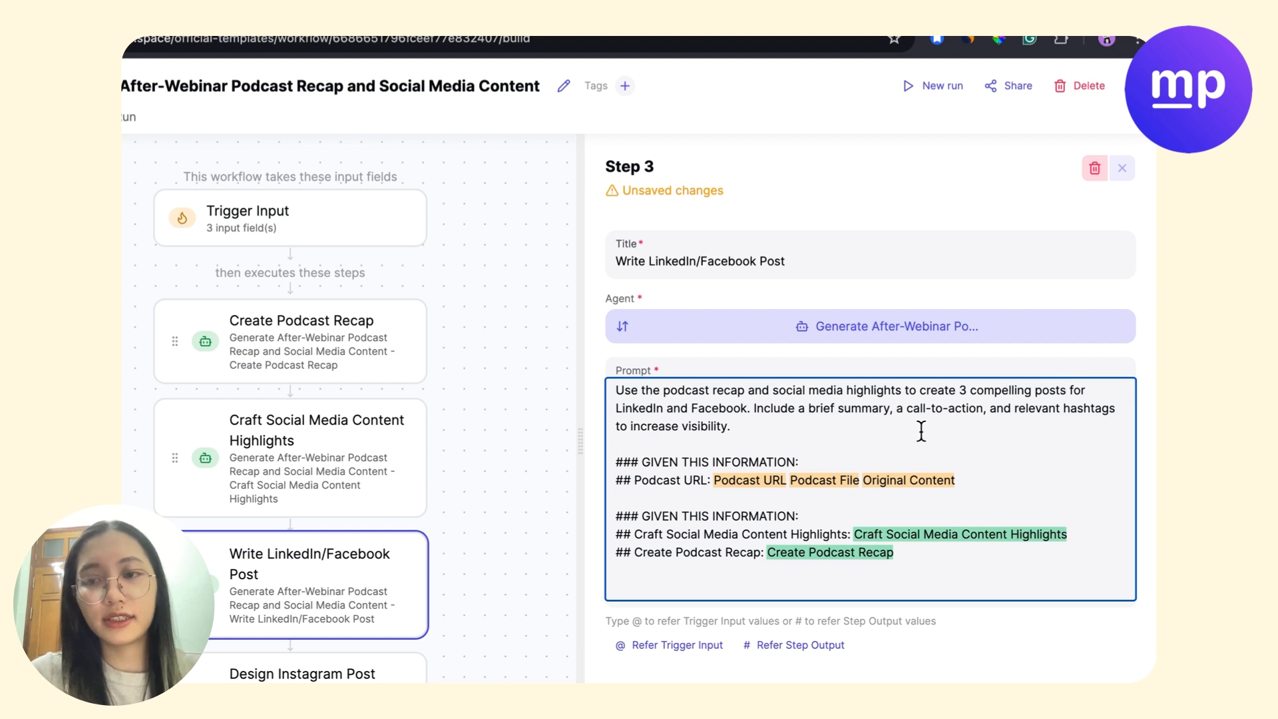
drag(868, 413, 580, 381)
click(966, 390)
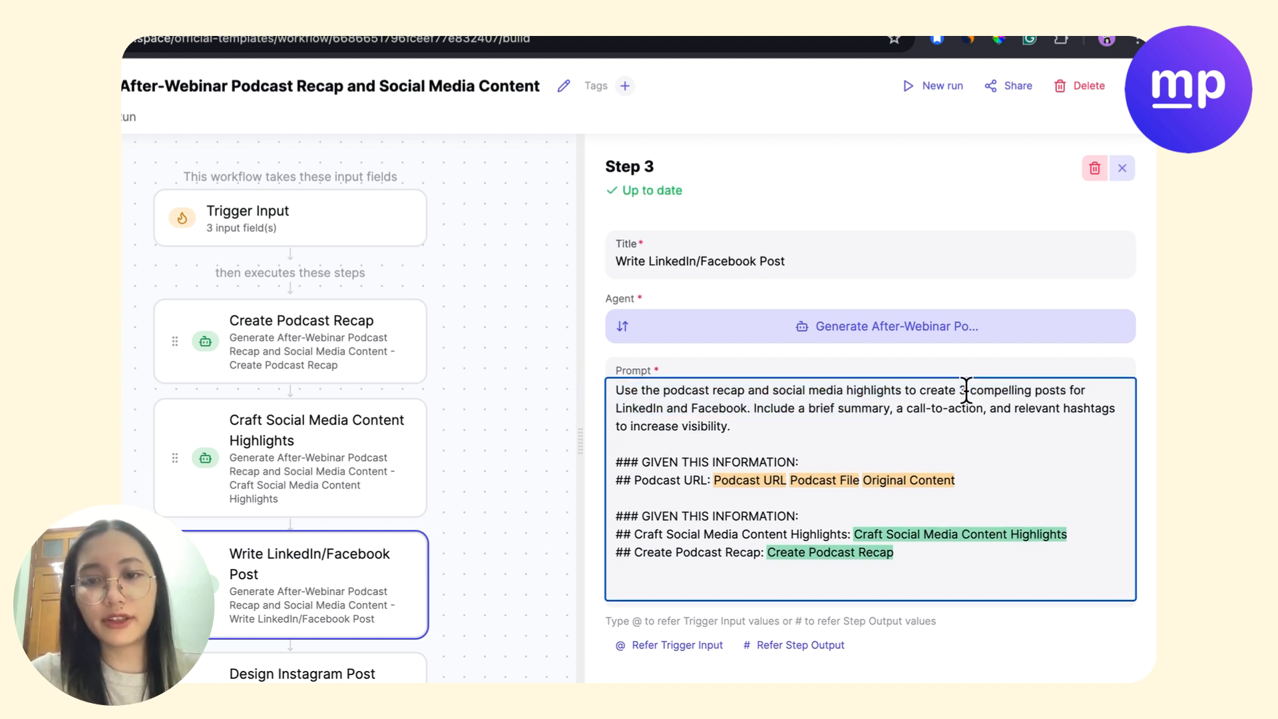
Set the Design Instagram Post agent's model to GPT-4o and close its settings.
scroll(320, 485, down, 3)
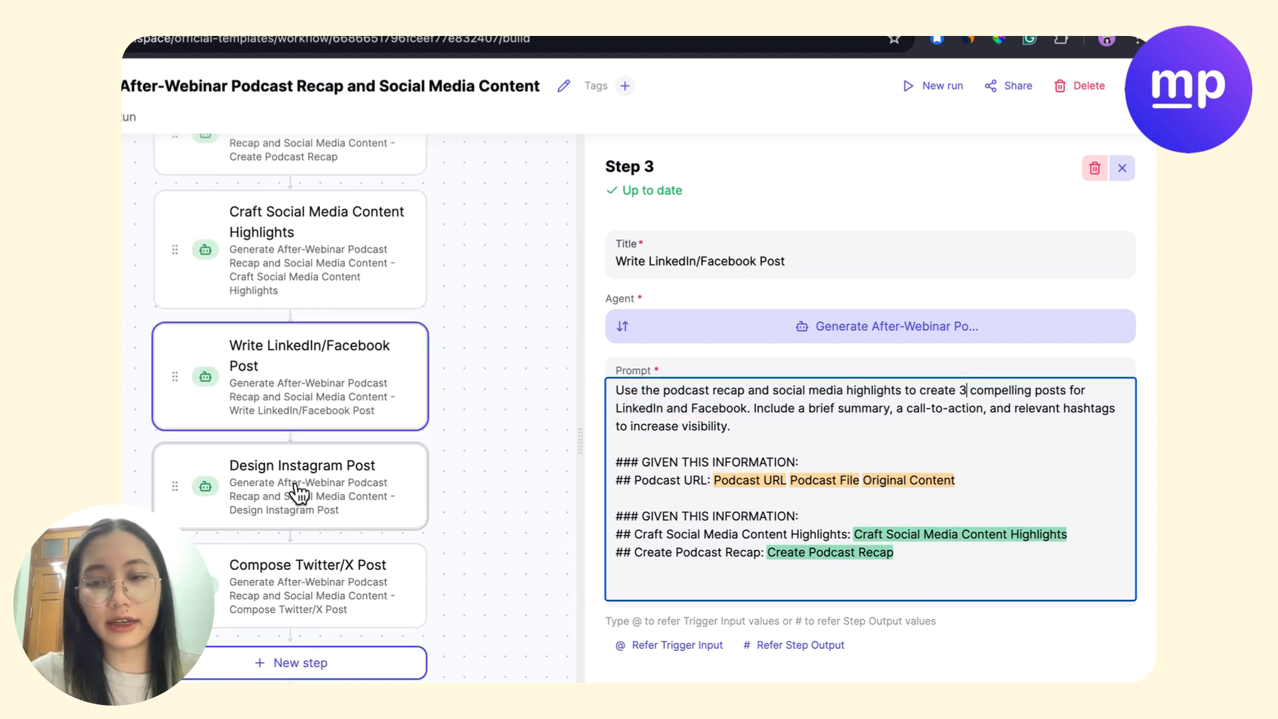
click(296, 487)
click(911, 330)
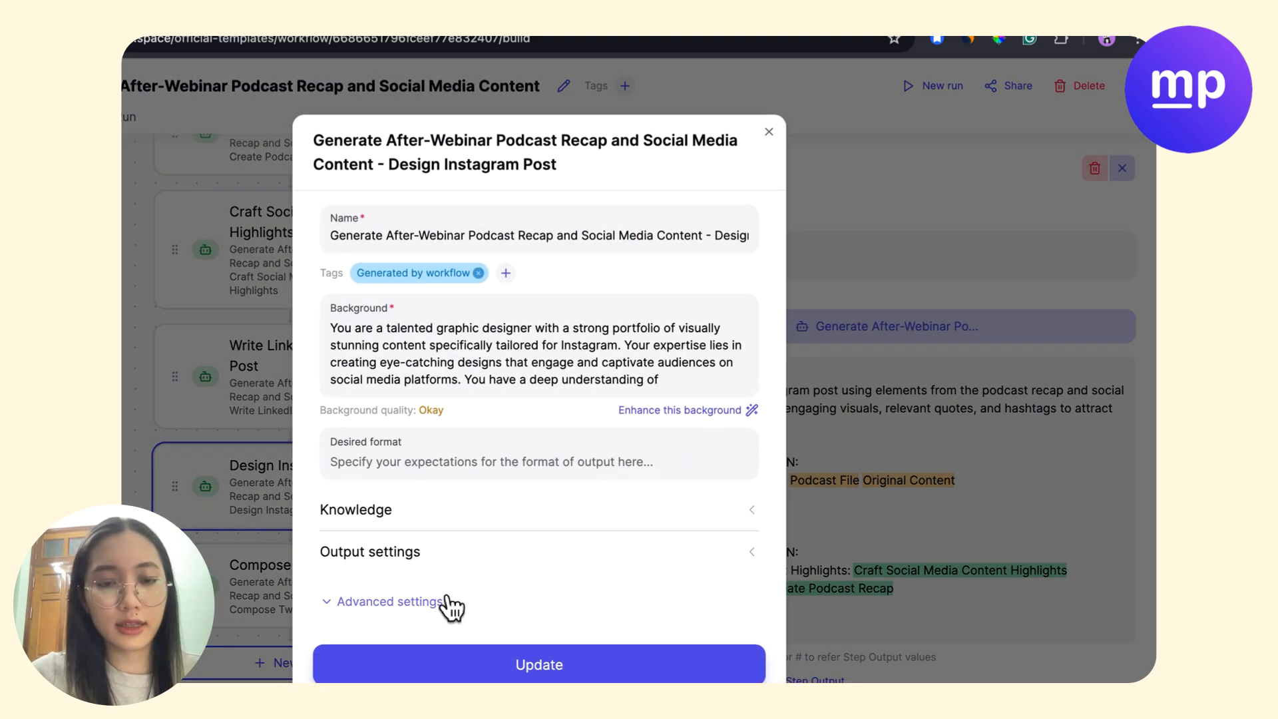
click(391, 619)
scroll(388, 626, down, 2)
click(418, 573)
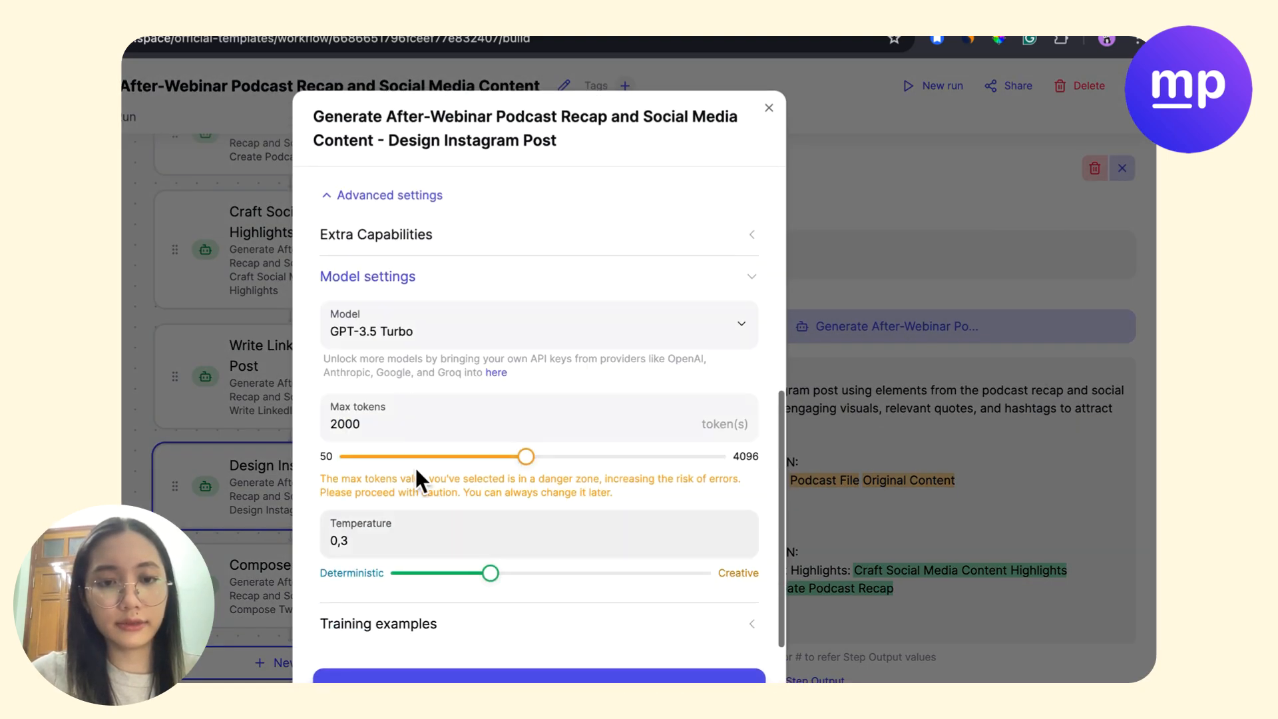
click(362, 332)
click(426, 431)
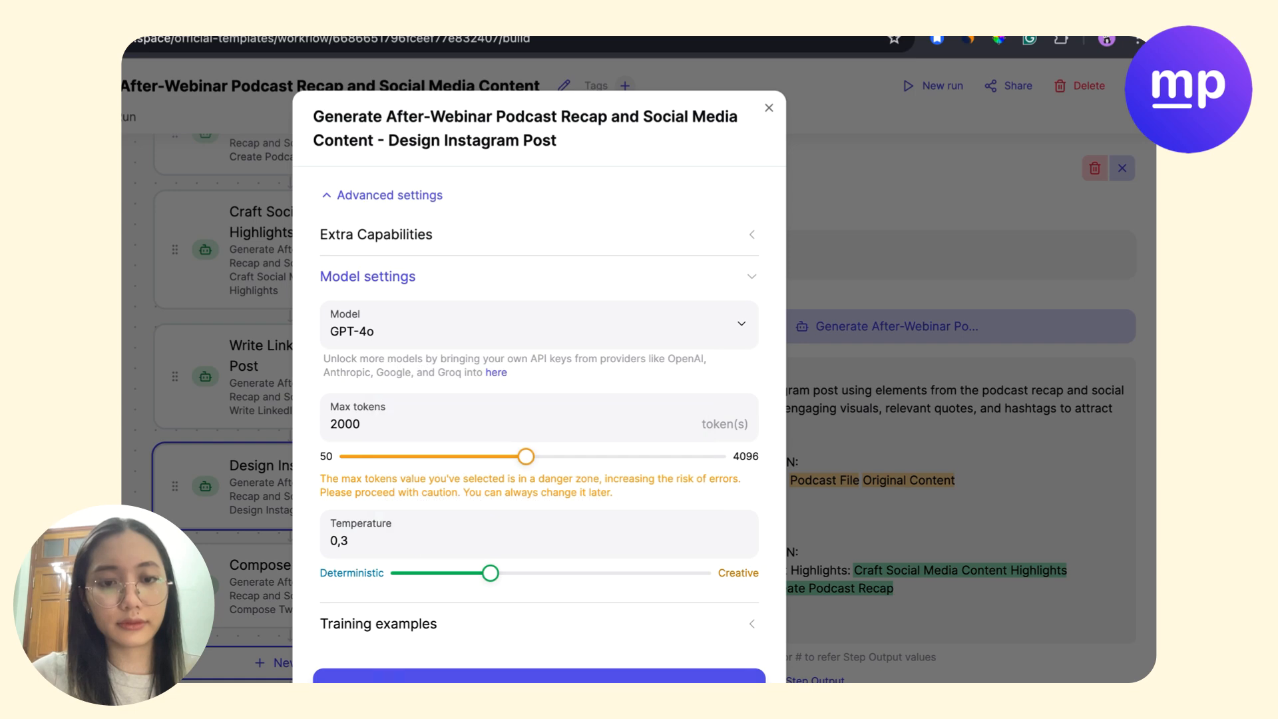
click(768, 109)
Set the Compose Twitter/X Post agent's model to GPT-4o and close its settings.
click(257, 586)
click(836, 332)
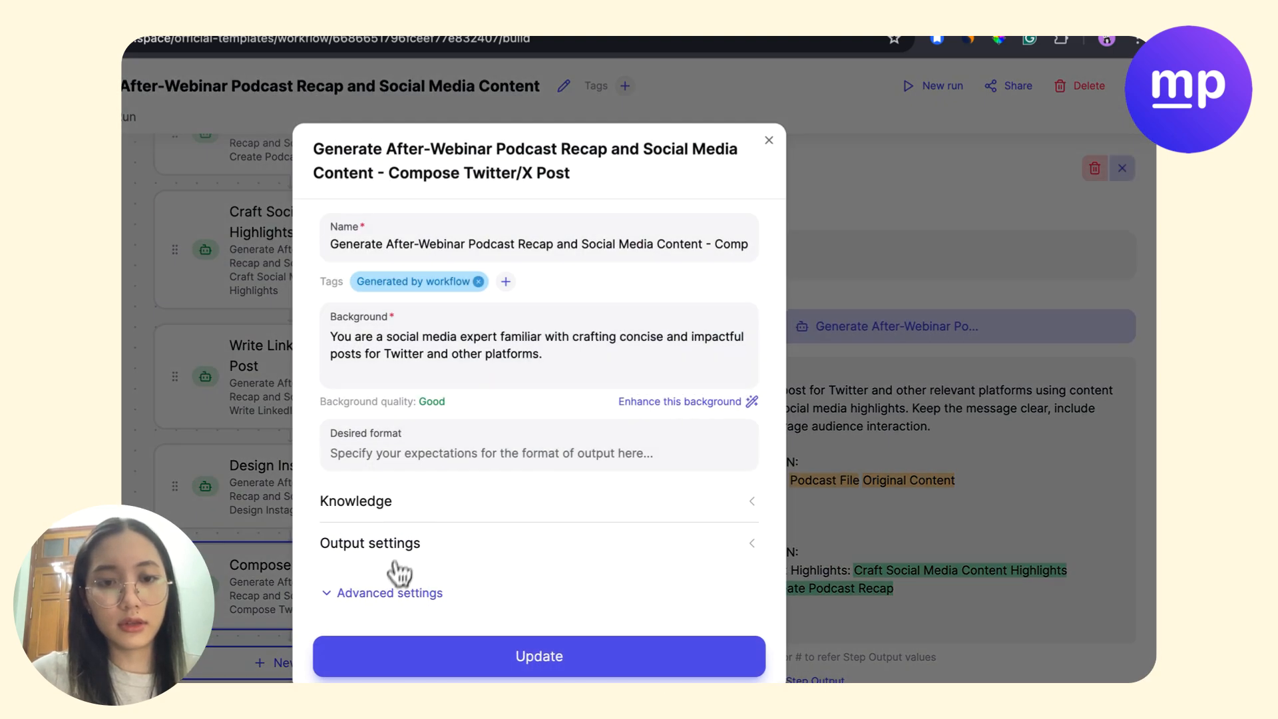
click(393, 592)
click(384, 592)
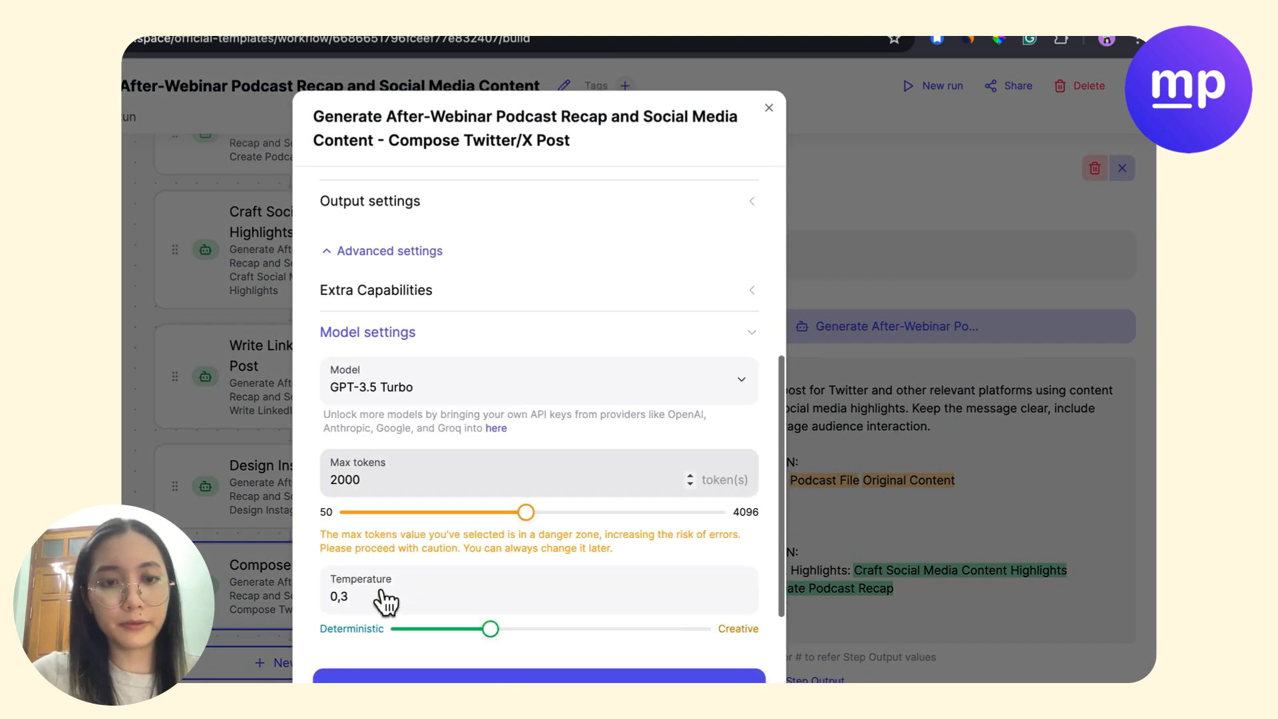
scroll(399, 433, down, 1)
click(399, 319)
click(406, 418)
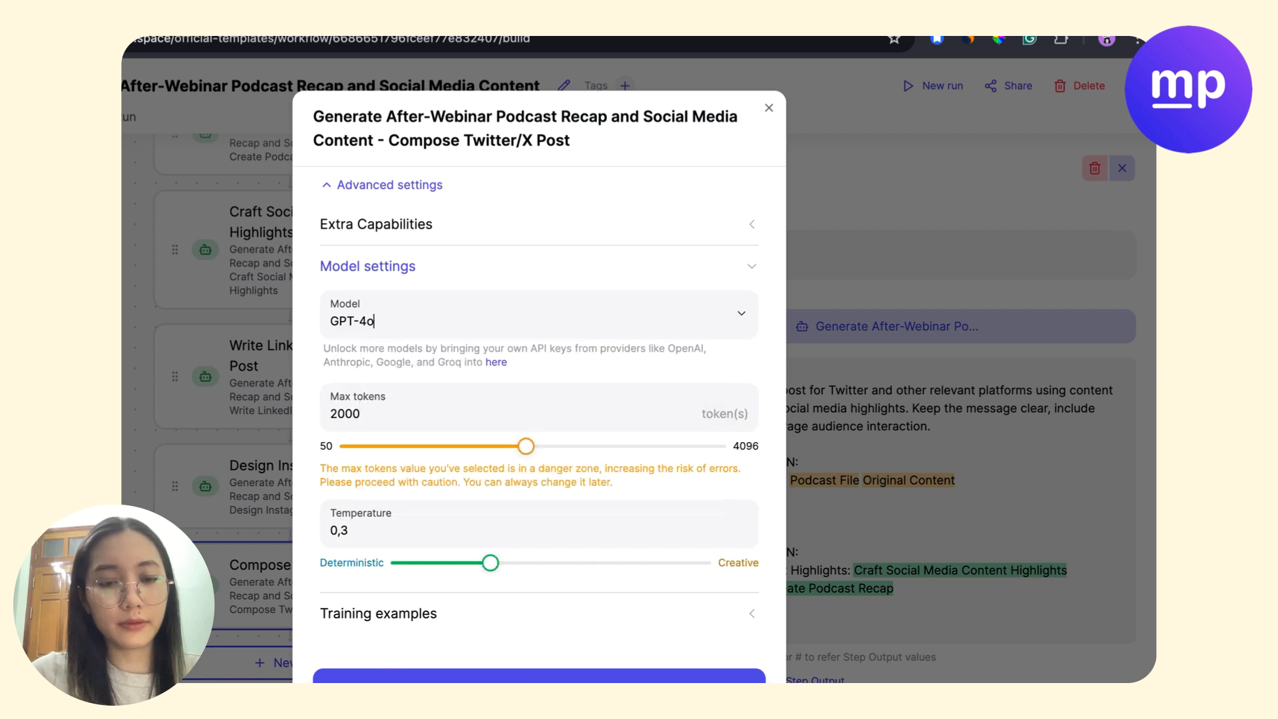
click(769, 107)
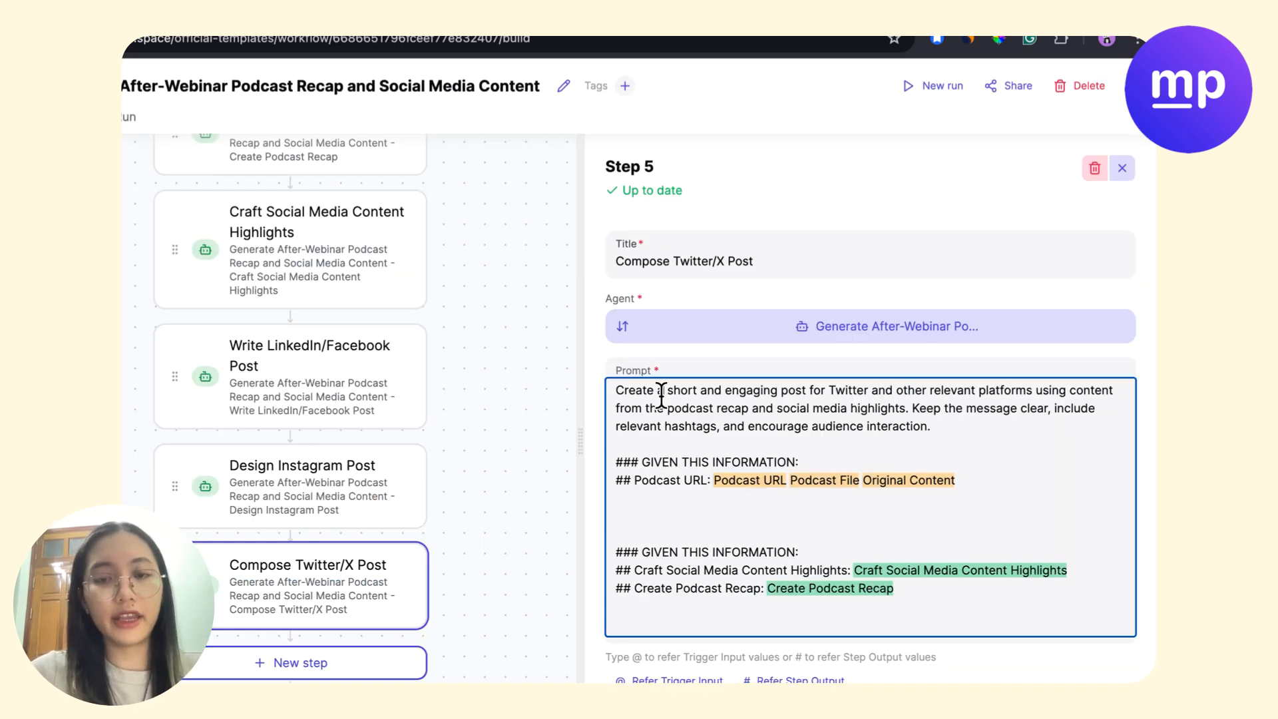
Reword the Compose Twitter/X Post step's prompt to ask for "3 short and engaging posts".
key(BackSpace)
text(3)
click(806, 393)
text(s)
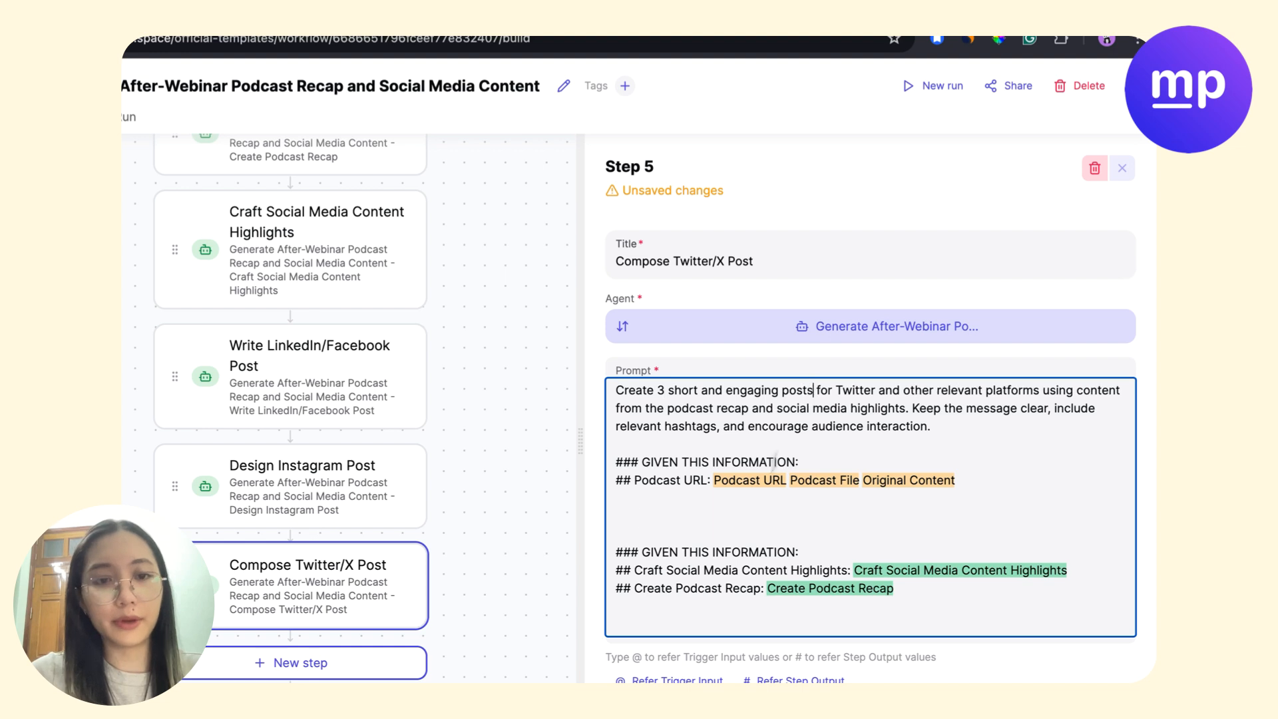
Reword the Design Instagram Post step's prompt to ask for "3 eye-catching Instagram posts".
click(306, 475)
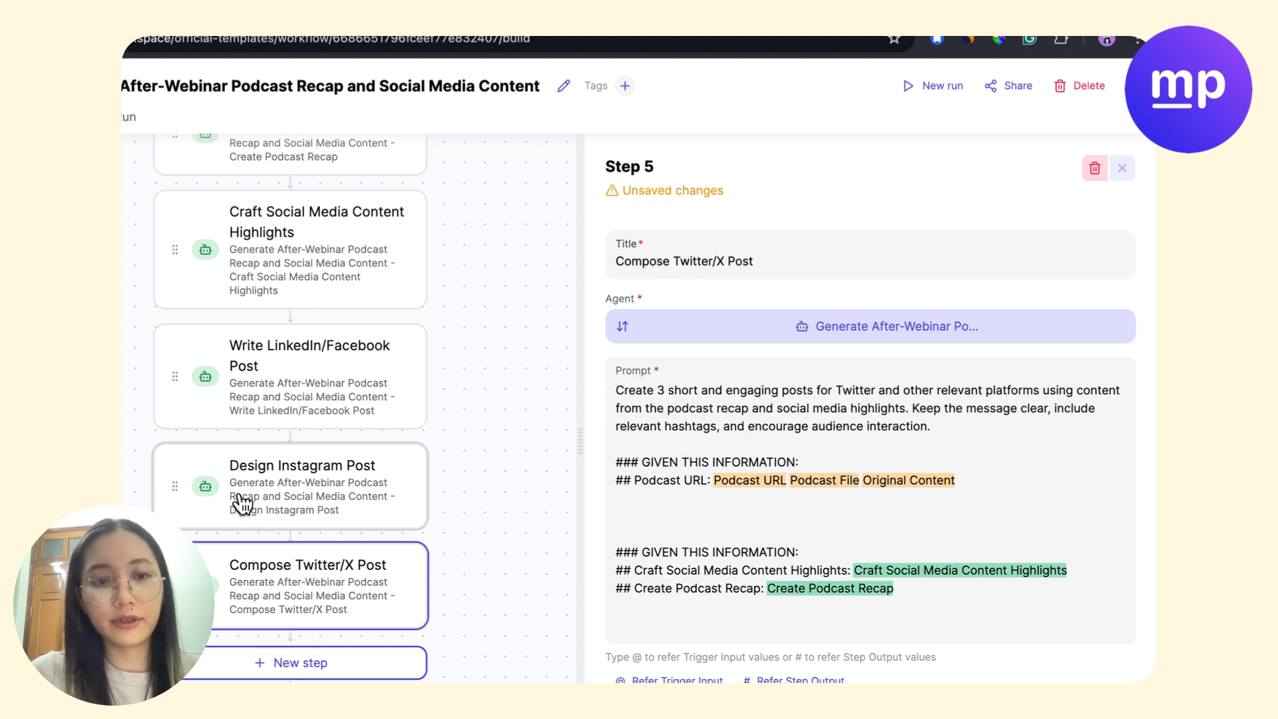
click(242, 500)
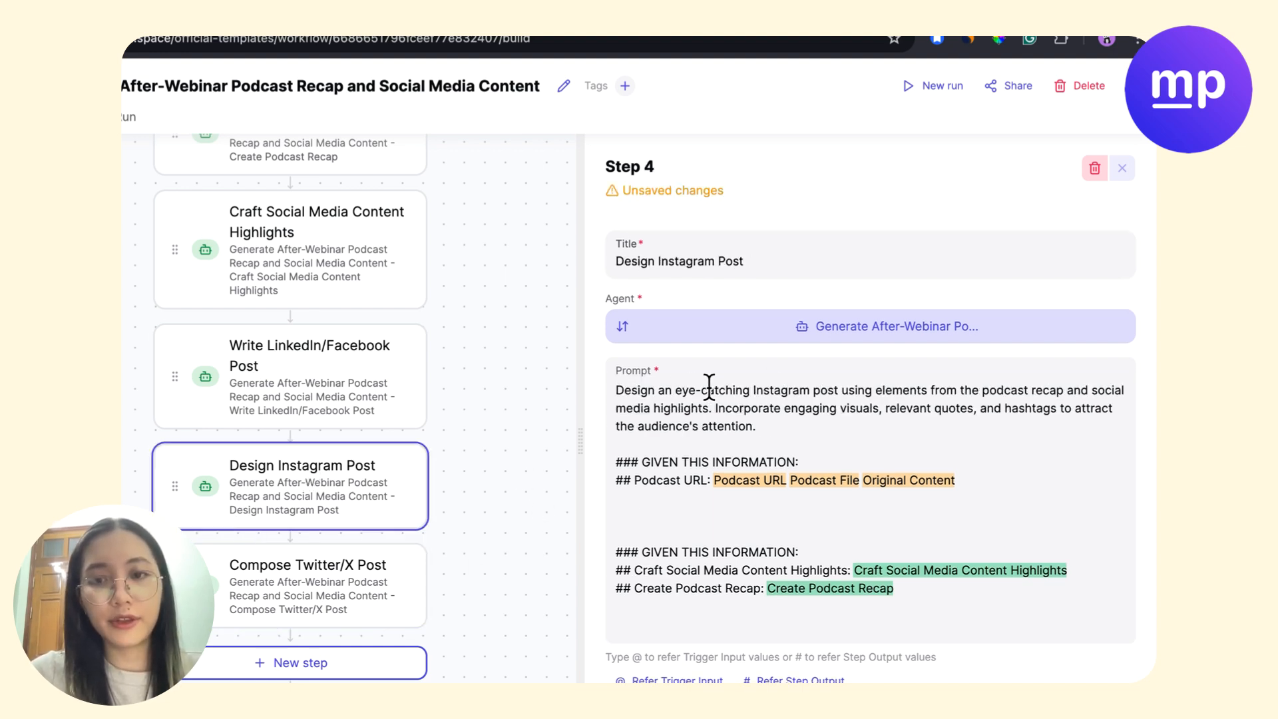
double_click(662, 393)
text(3)
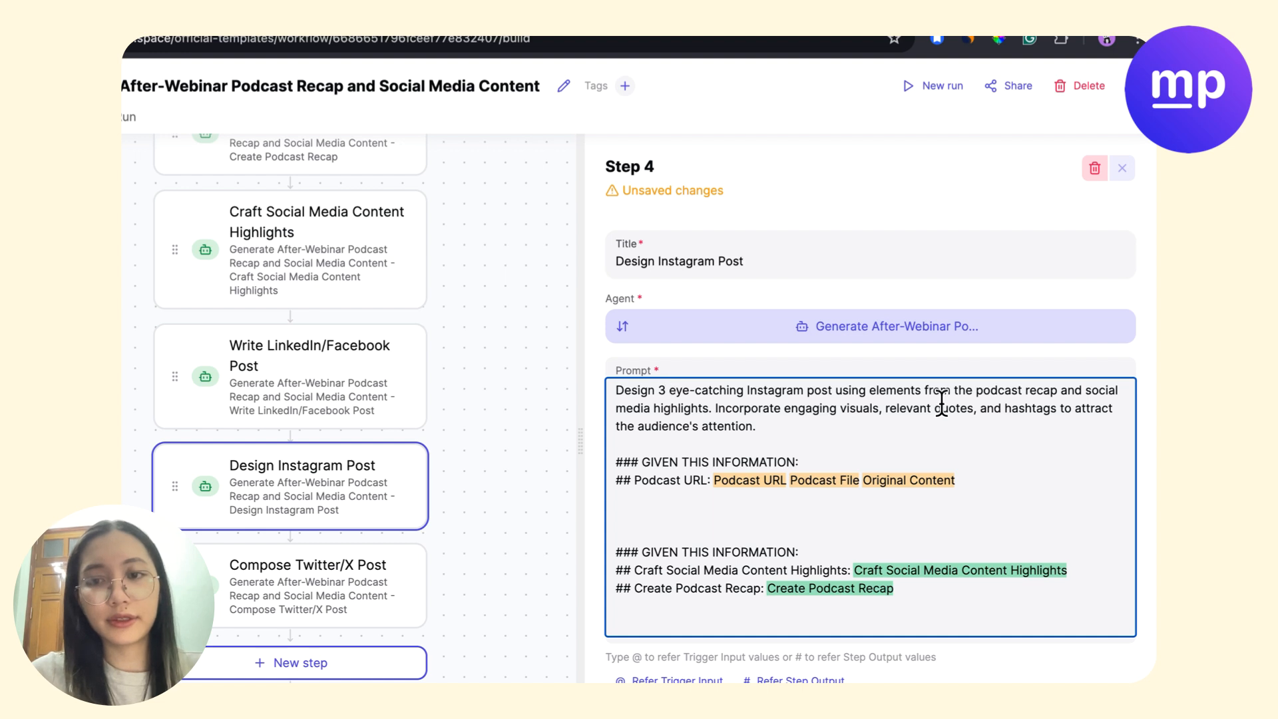
click(835, 393)
text(s)
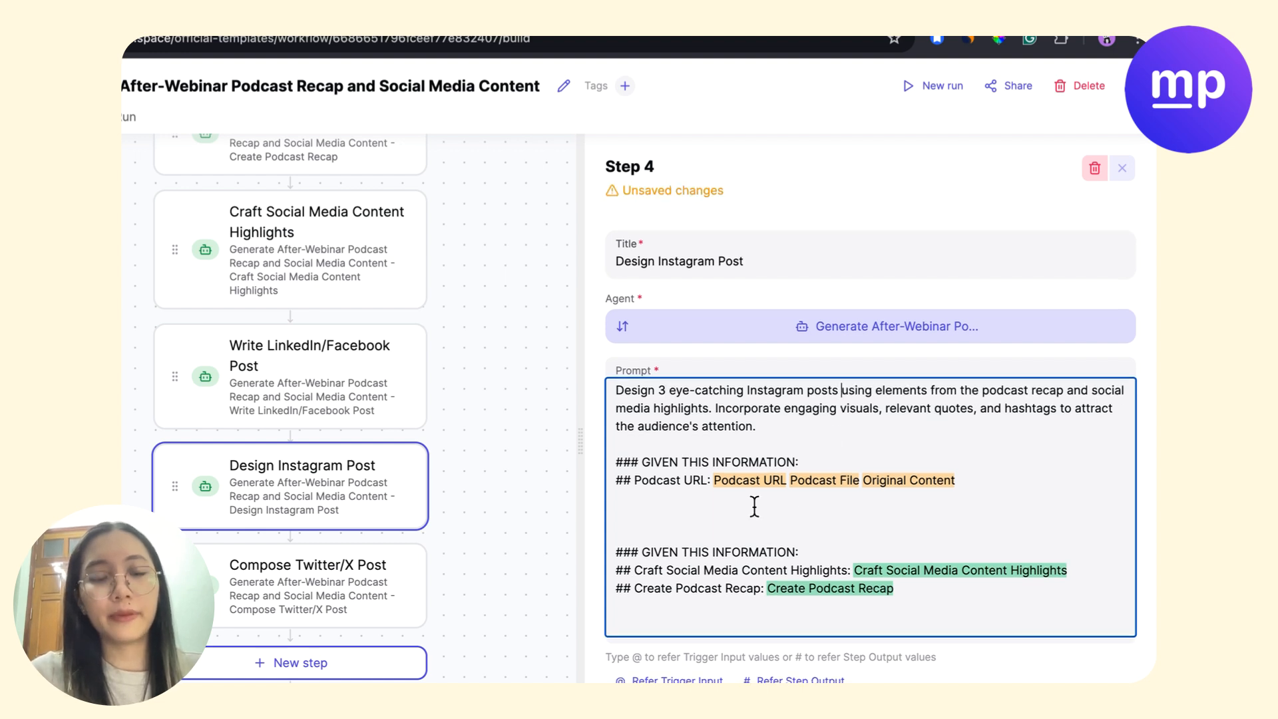
click(757, 506)
scroll(213, 455, up, 3)
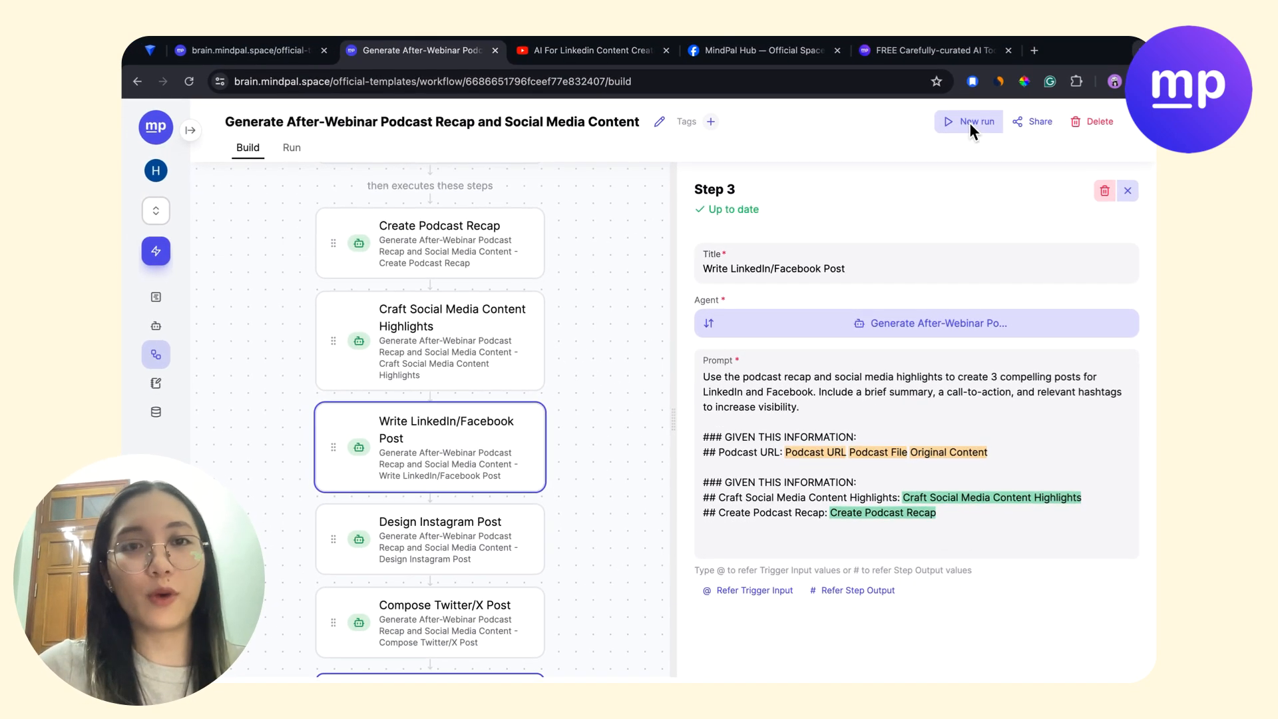
click(969, 122)
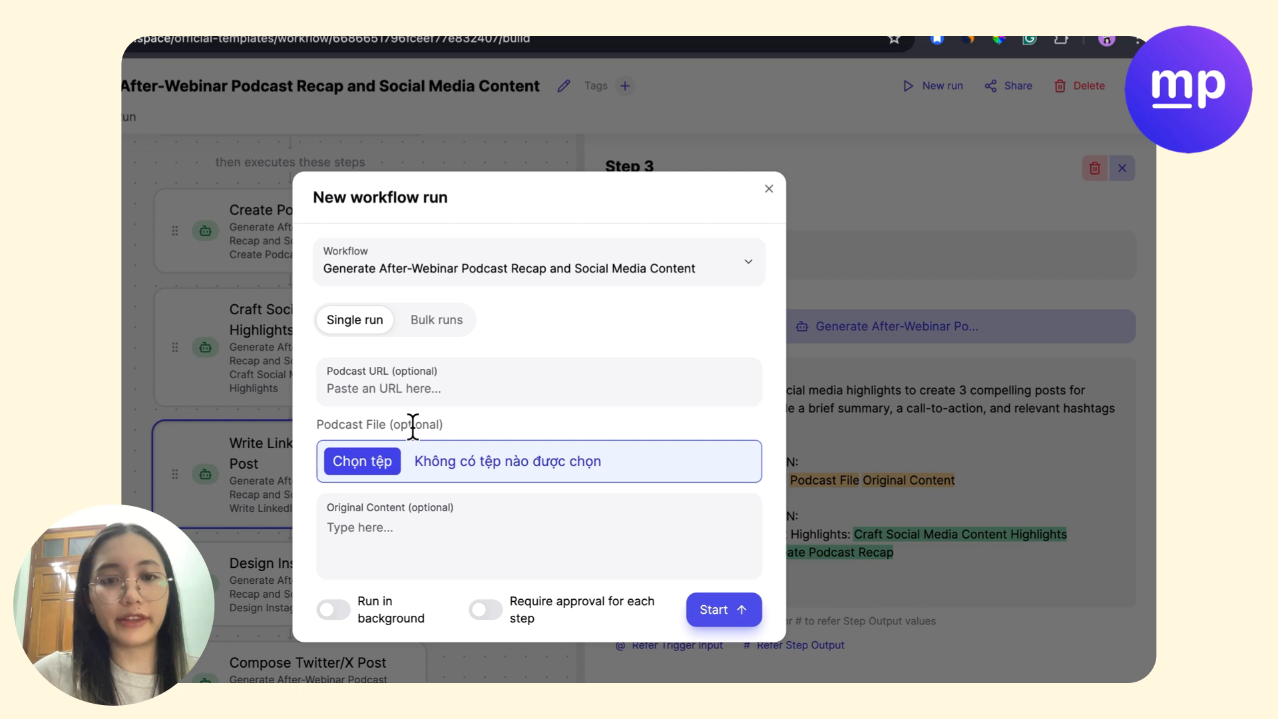
click(422, 369)
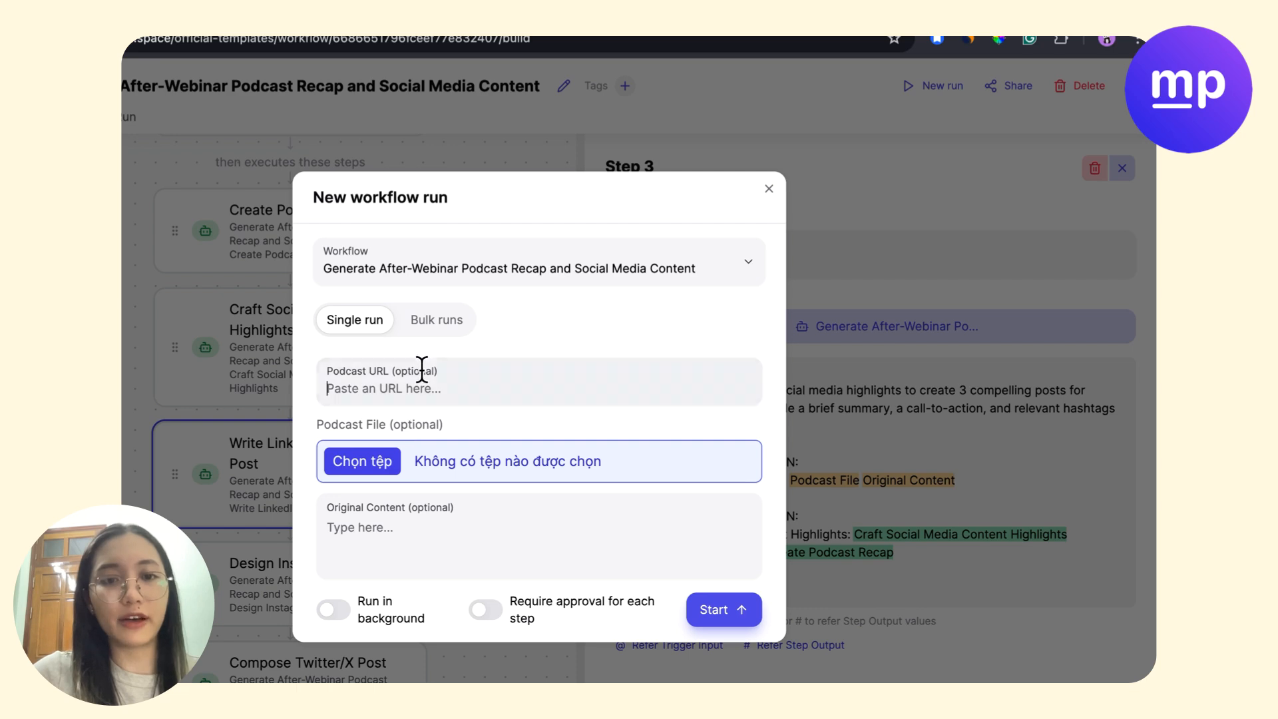
click(369, 41)
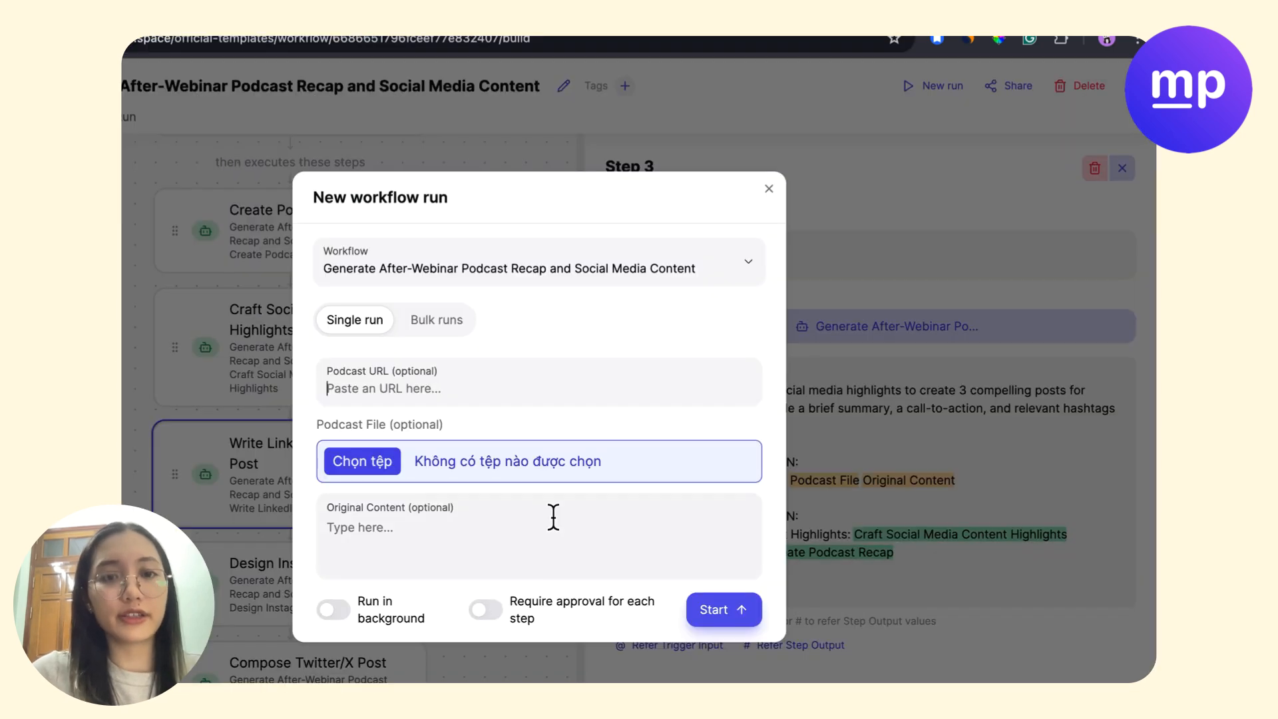
text(https://www.youtube.com/watch?v=axQyLqOVZBg&t=1133s)
click(524, 430)
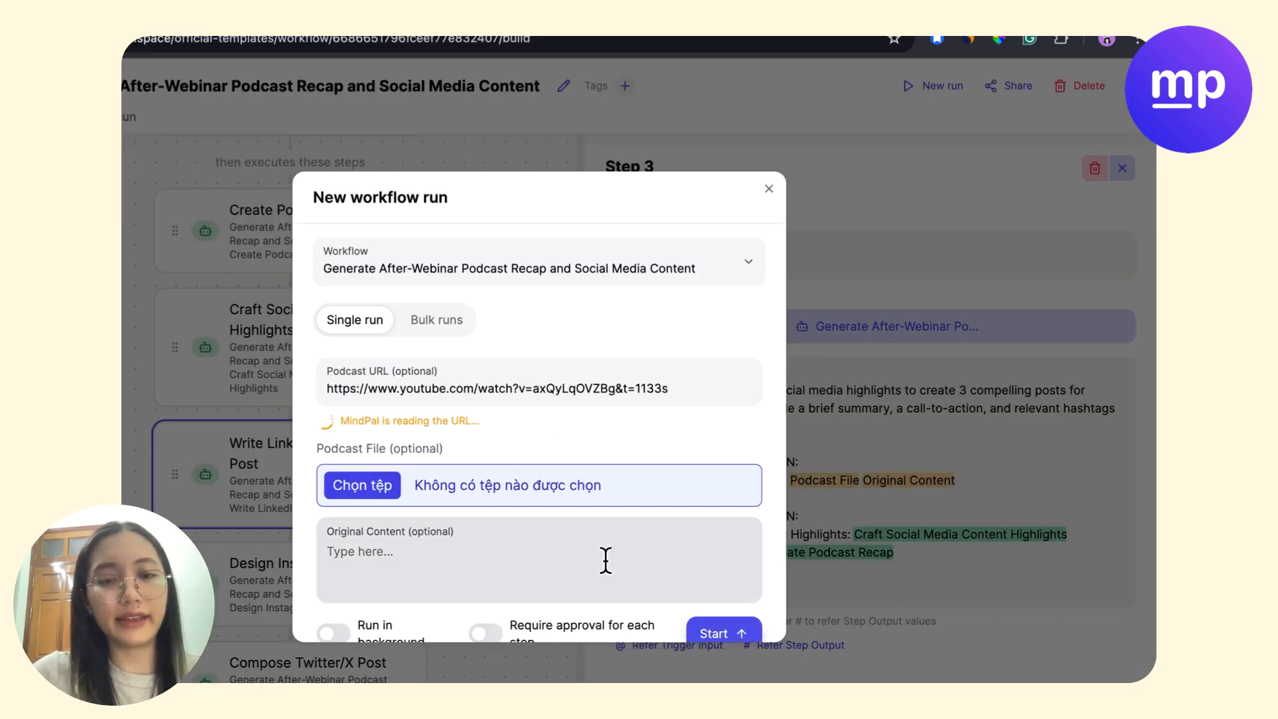
scroll(589, 457, down, 1)
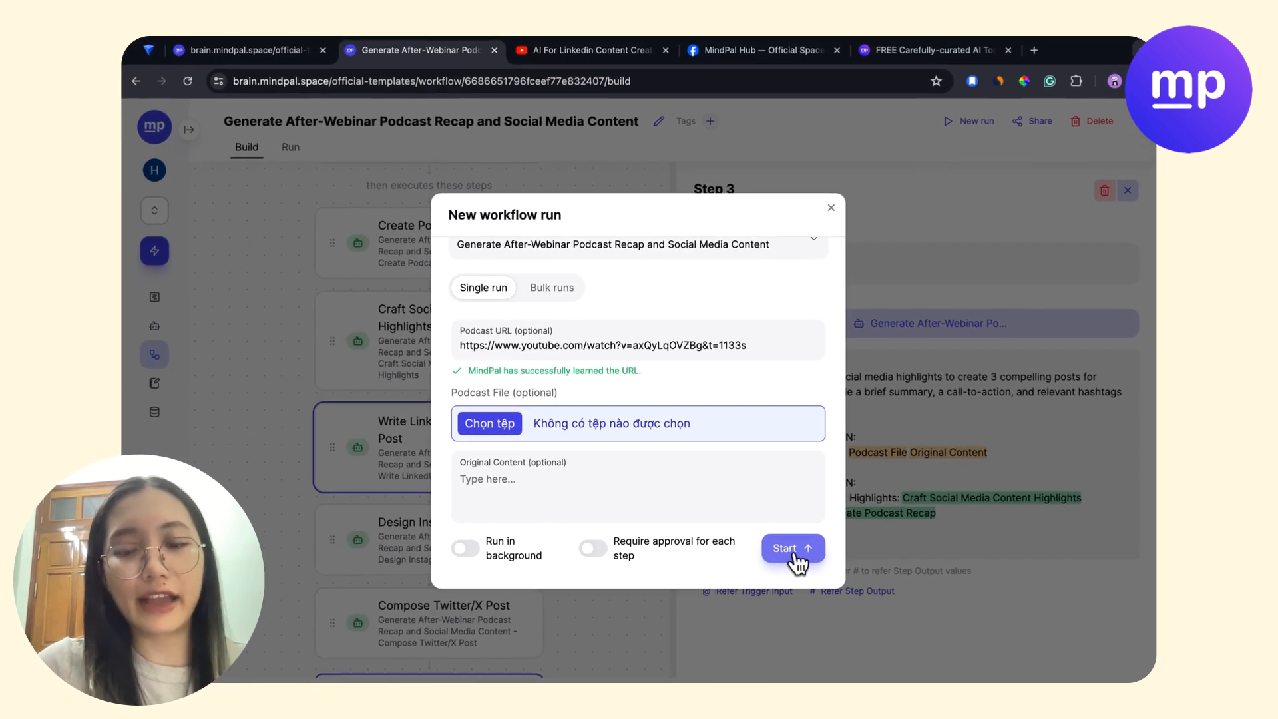
click(792, 549)
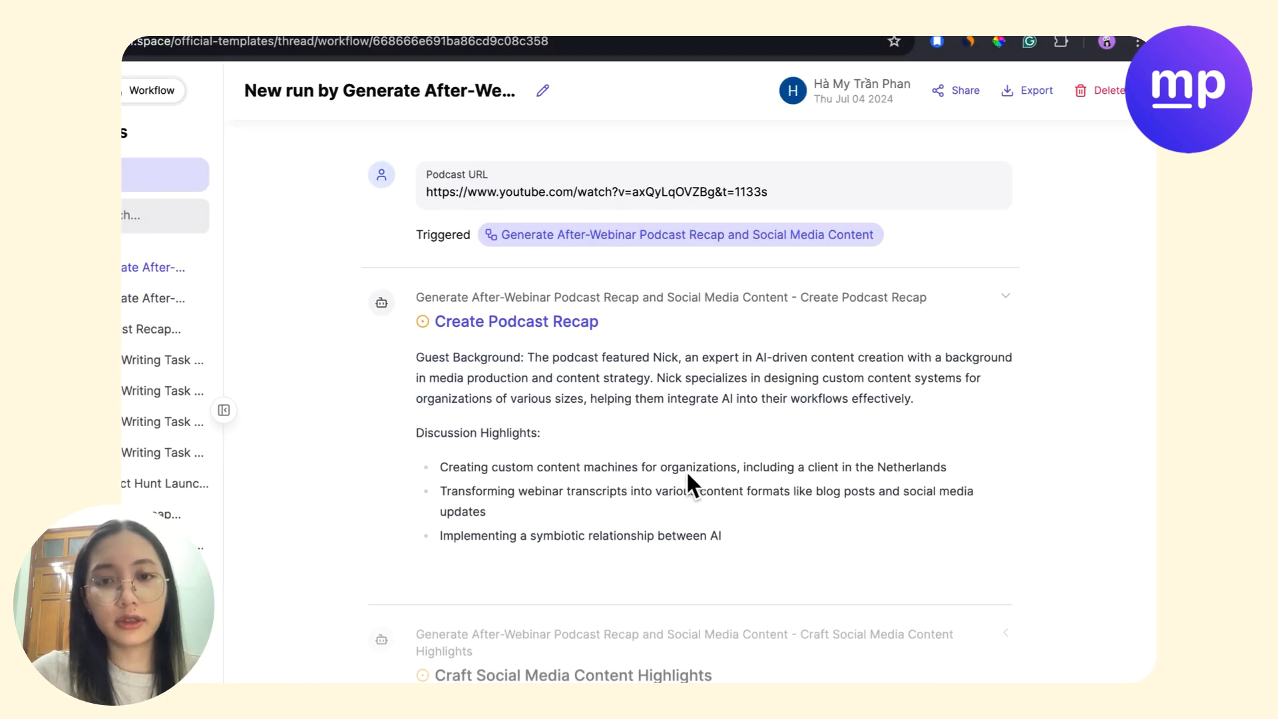
Read through the new run's Create Podcast Recap output, including its discussion highlights and key takeaways.
scroll(686, 479, down, 2)
scroll(532, 432, down, 1)
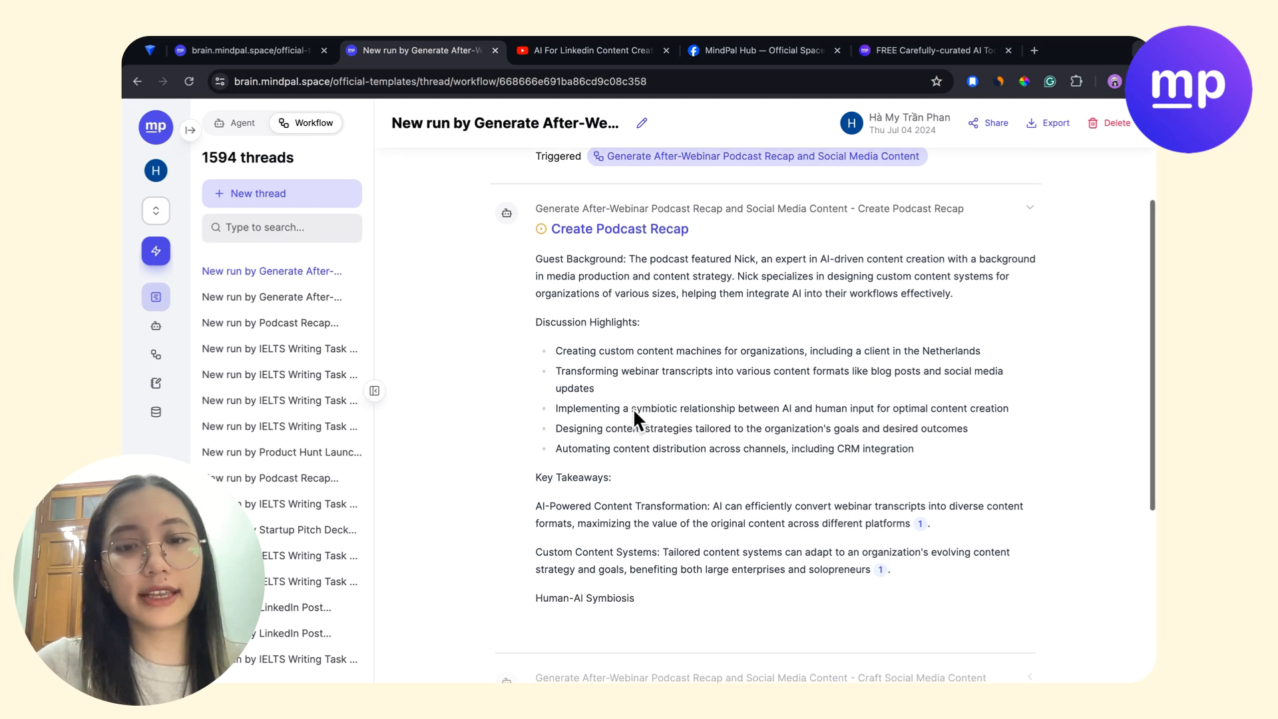
scroll(633, 408, down, 1)
scroll(676, 472, down, 2)
scroll(677, 473, up, 2)
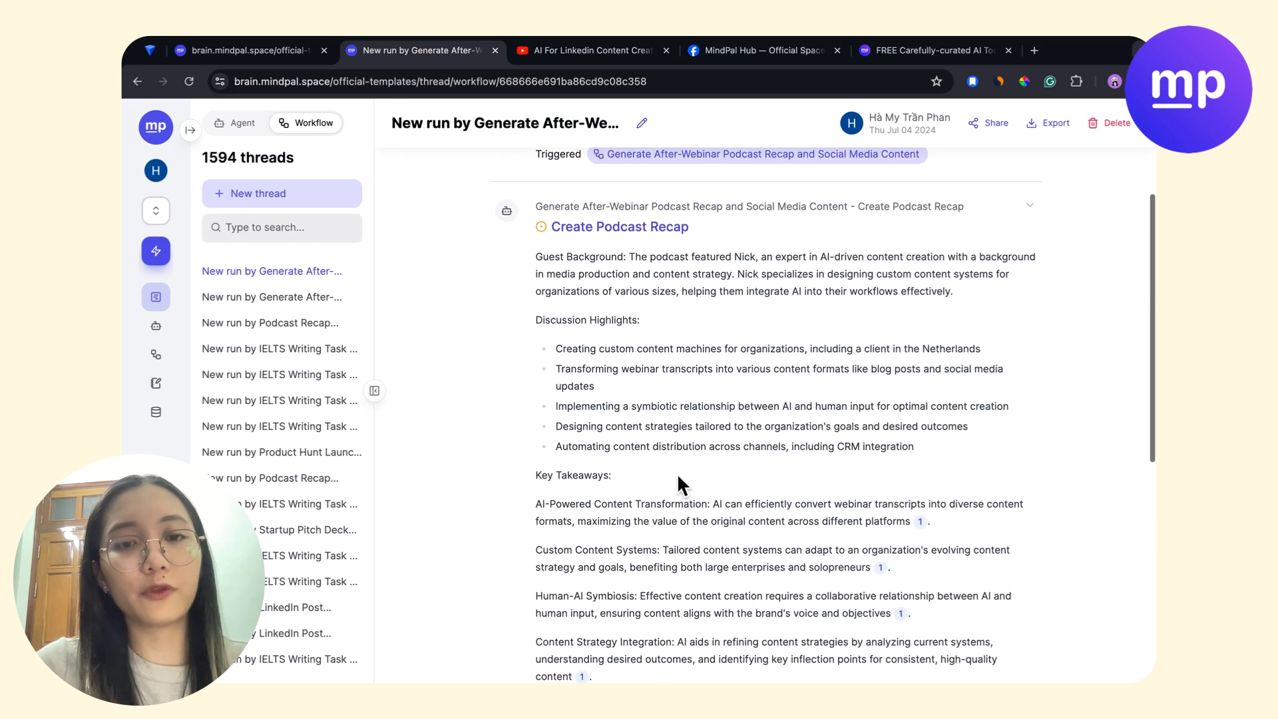
scroll(676, 472, up, 2)
scroll(676, 473, down, 6)
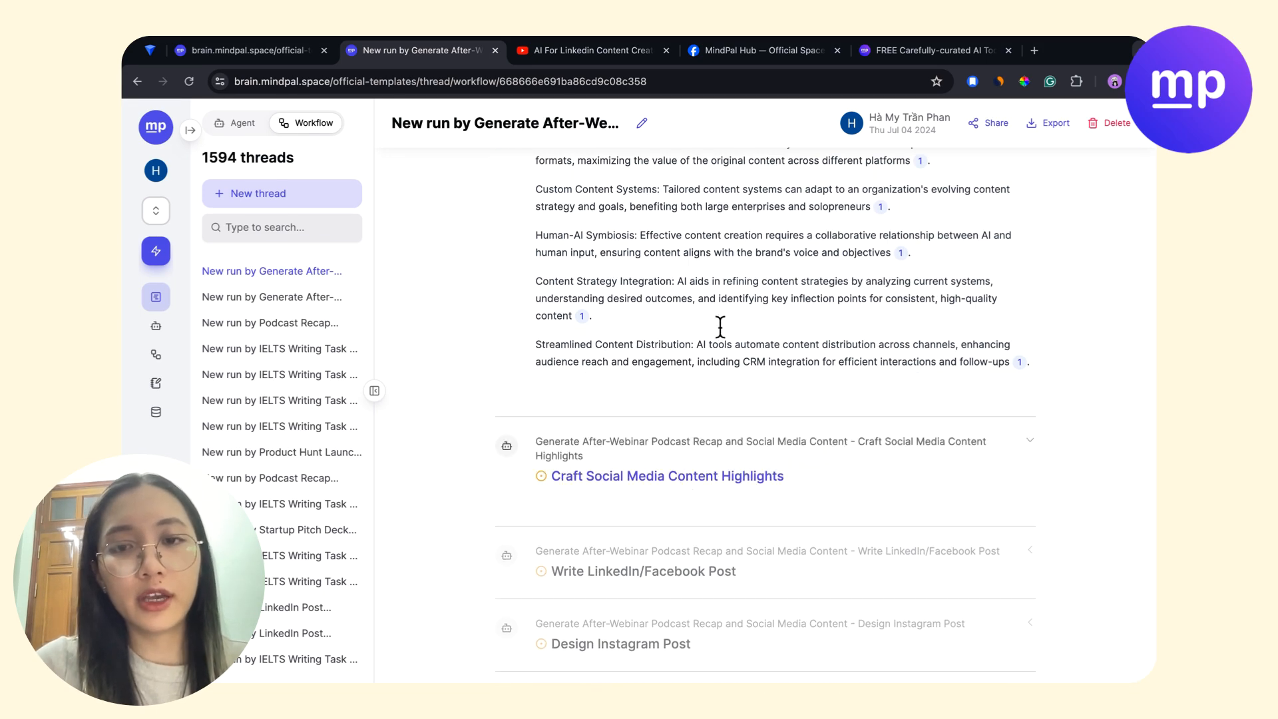
Review the Craft Social Media Content Highlights output for each social platform as it is generated.
scroll(668, 413, down, 2)
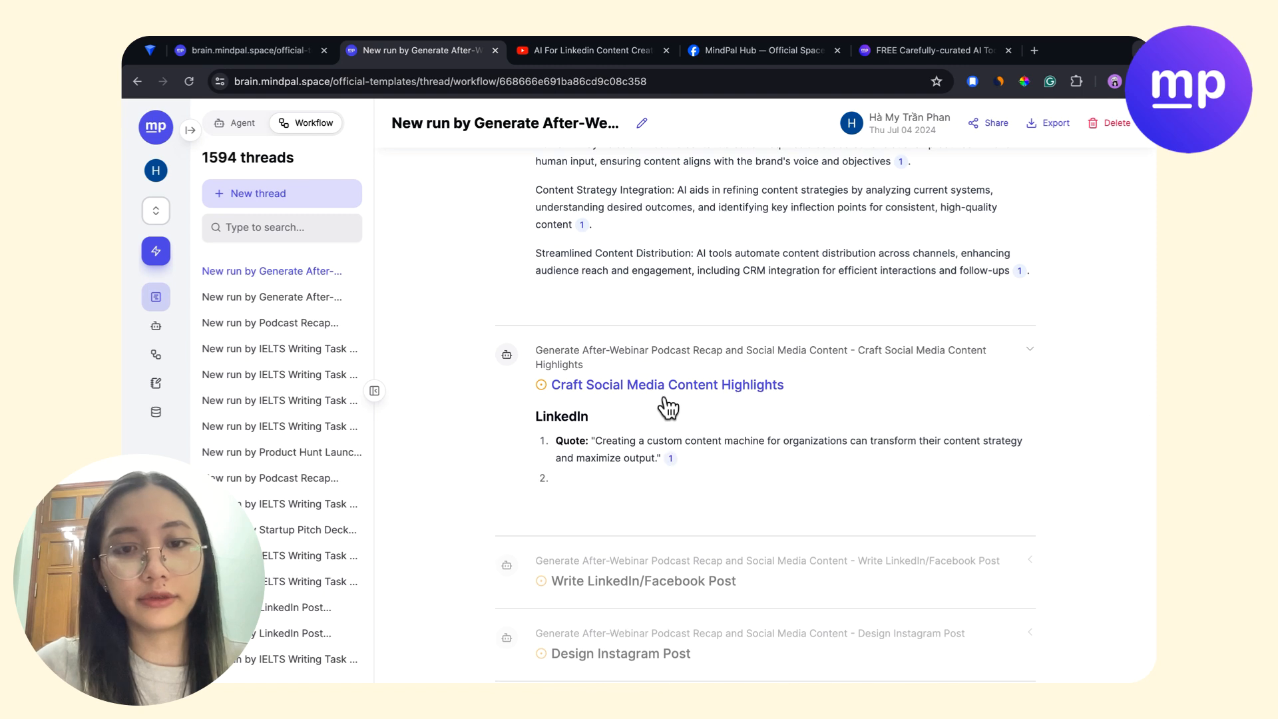
scroll(667, 407, down, 3)
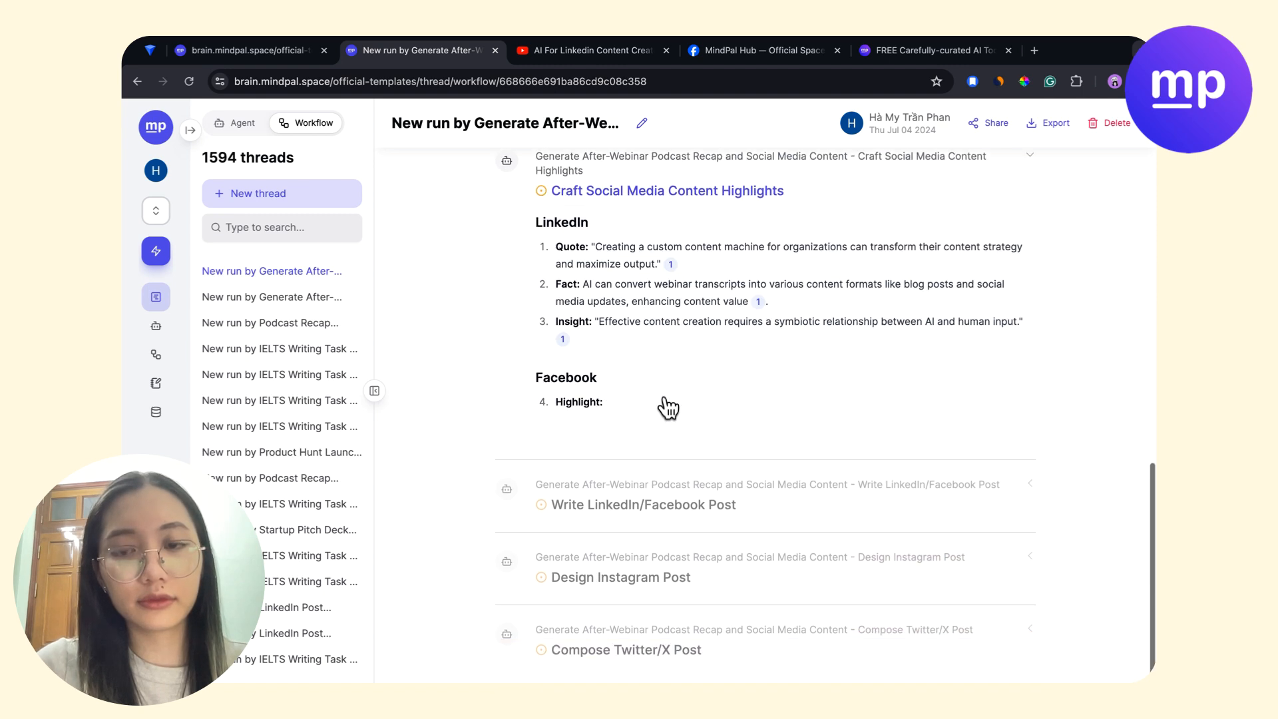
scroll(667, 407, down, 1)
scroll(667, 407, up, 6)
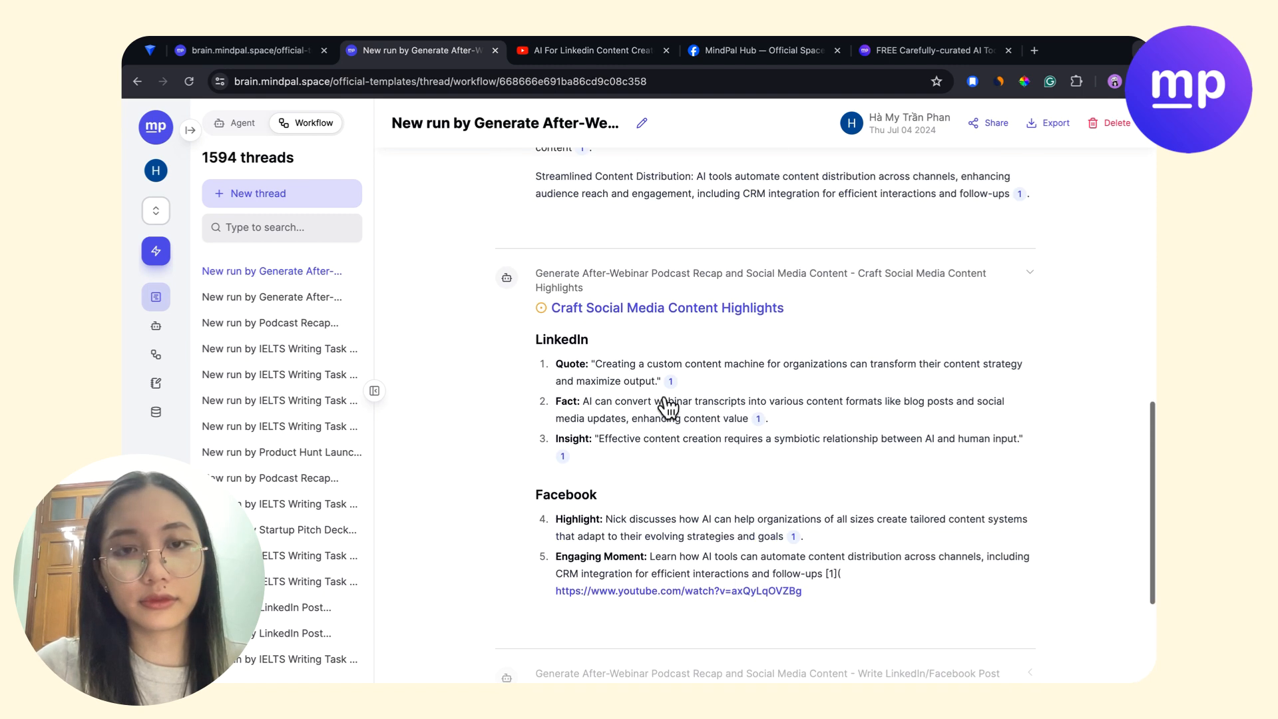
scroll(668, 407, down, 8)
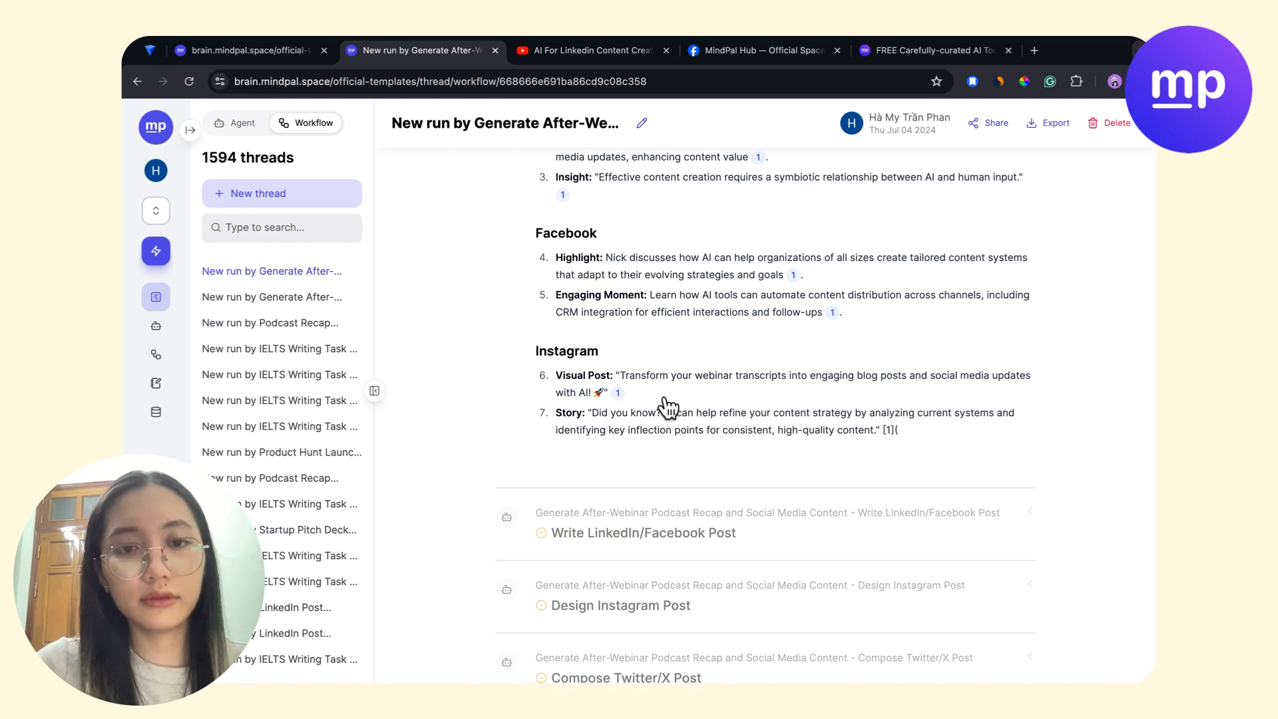
scroll(668, 407, up, 13)
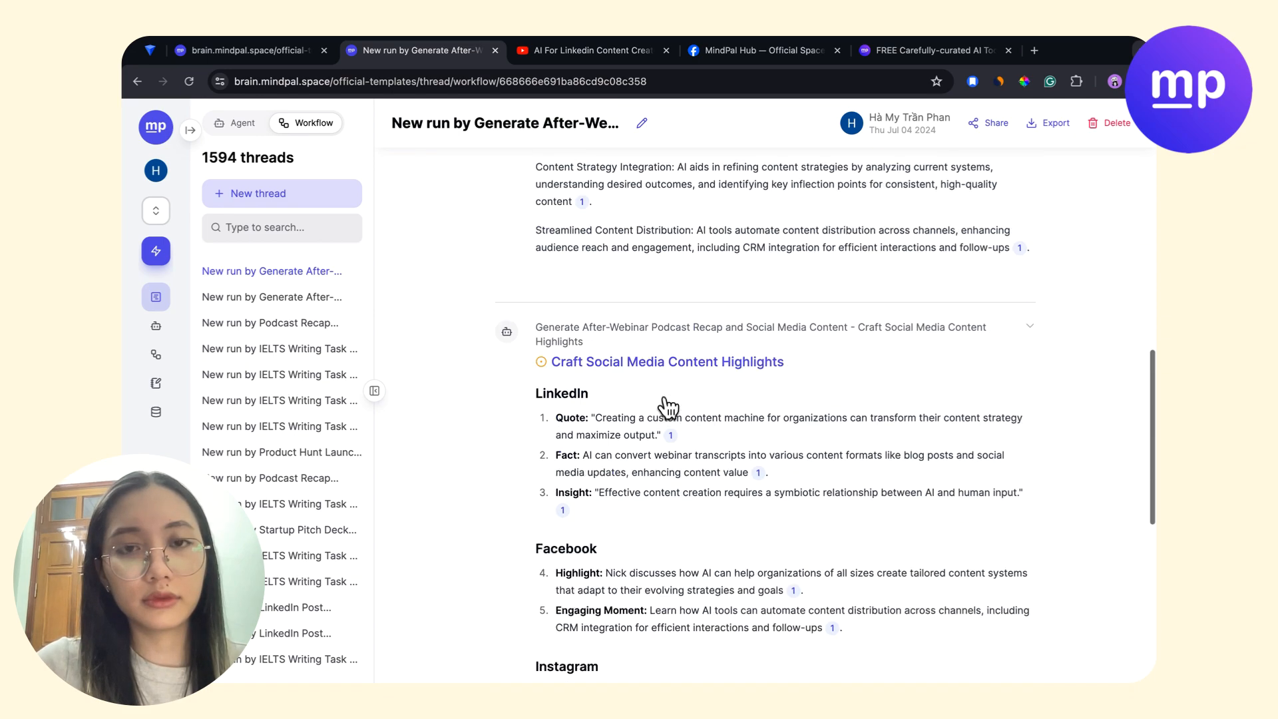
scroll(668, 408, down, 11)
scroll(667, 407, down, 5)
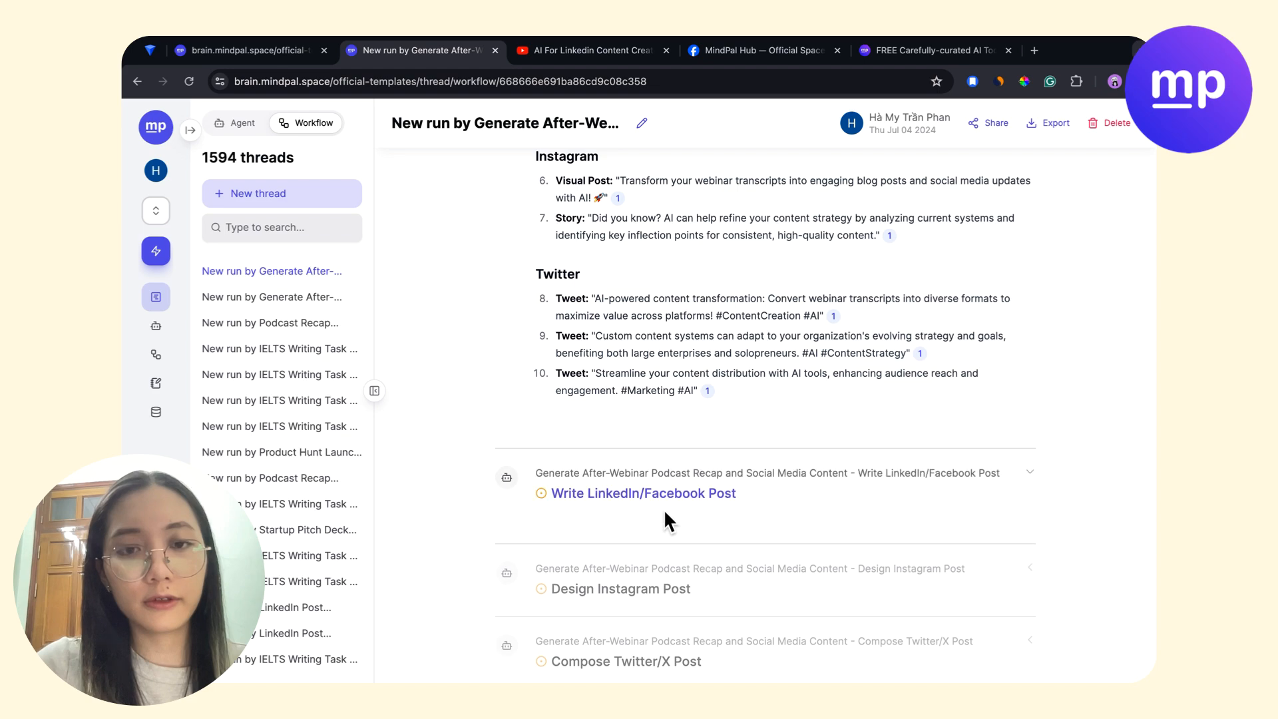
Regenerate the Create Podcast Recap output with the requirement "Dive deeper into each keytakeaway".
scroll(705, 404, up, 12)
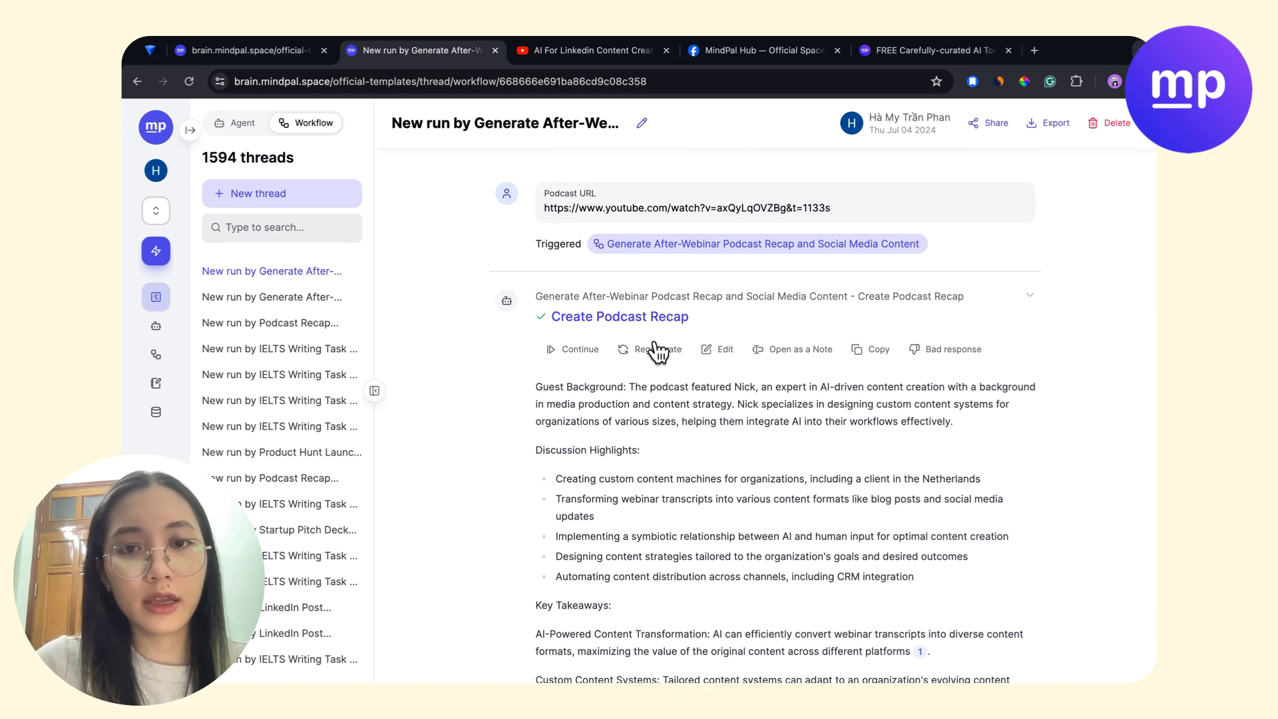
scroll(649, 406, down, 1)
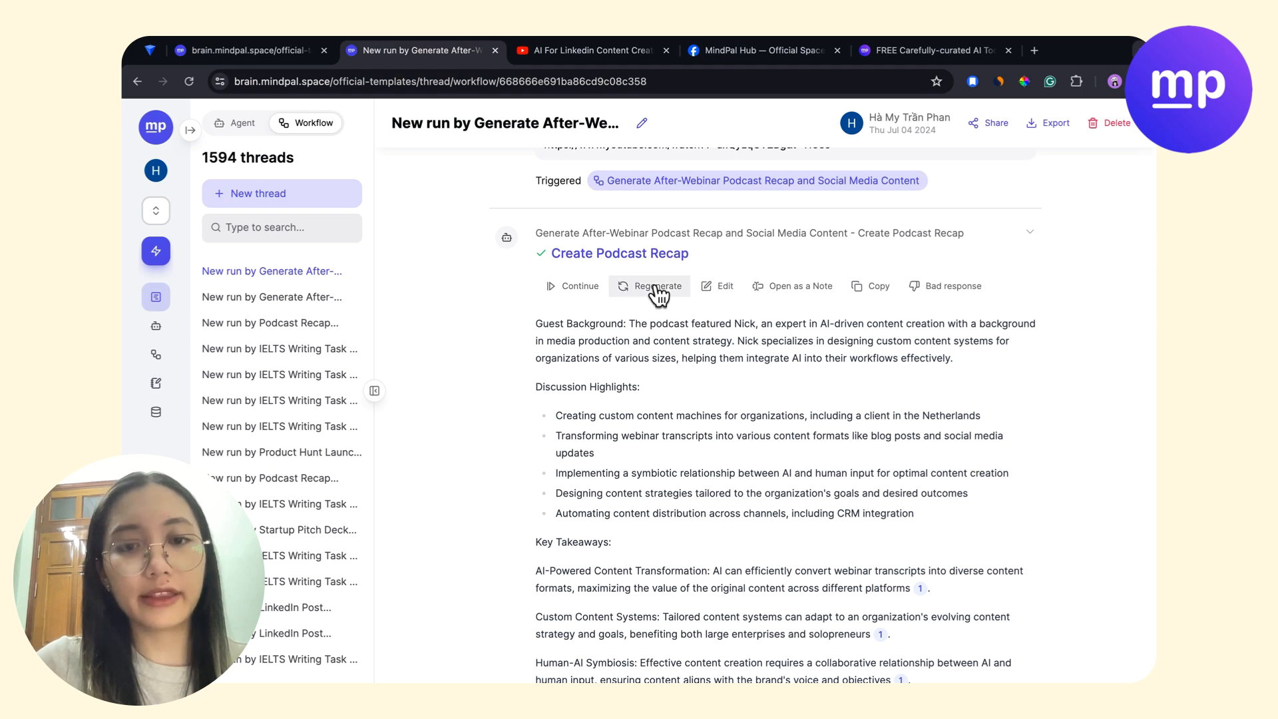
click(655, 287)
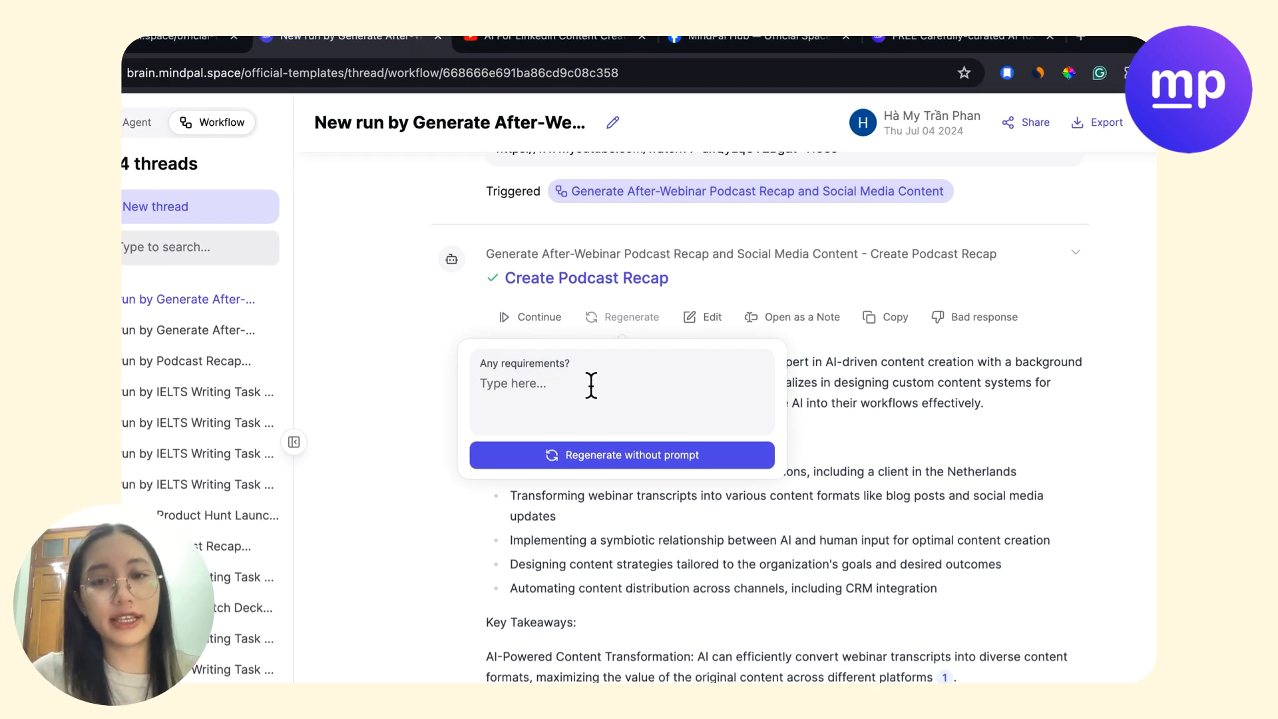
click(591, 385)
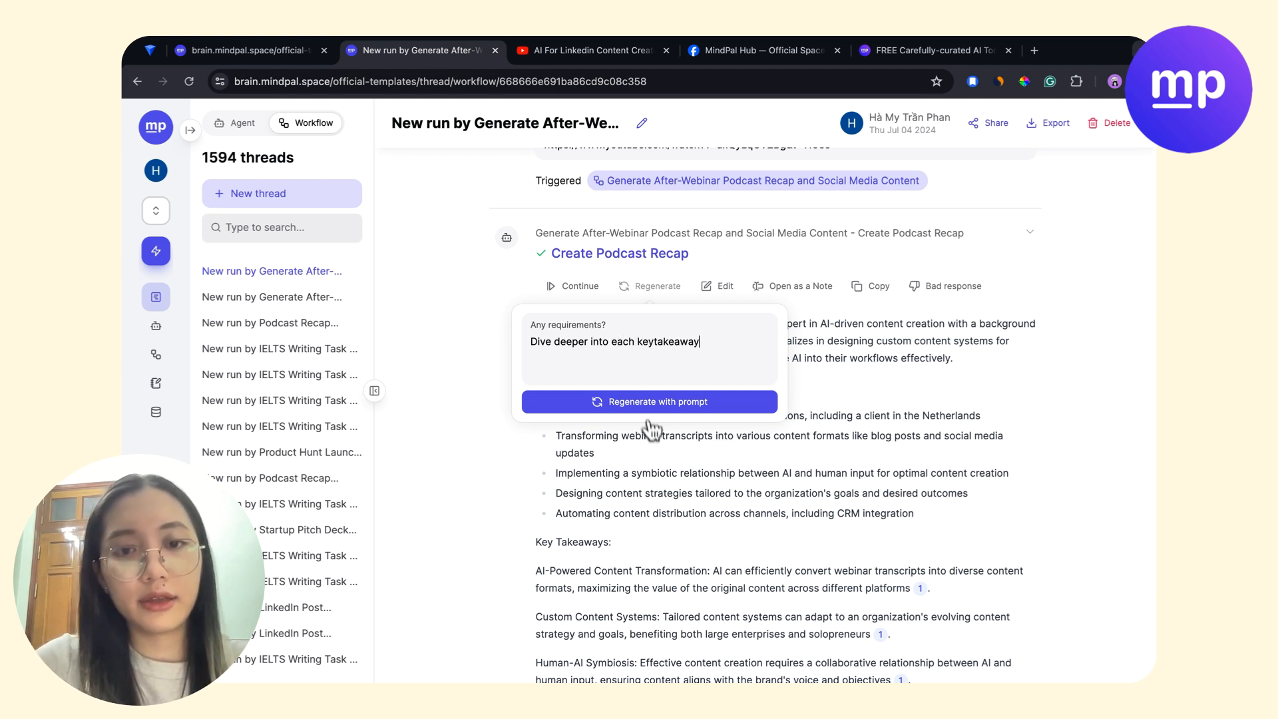
click(648, 415)
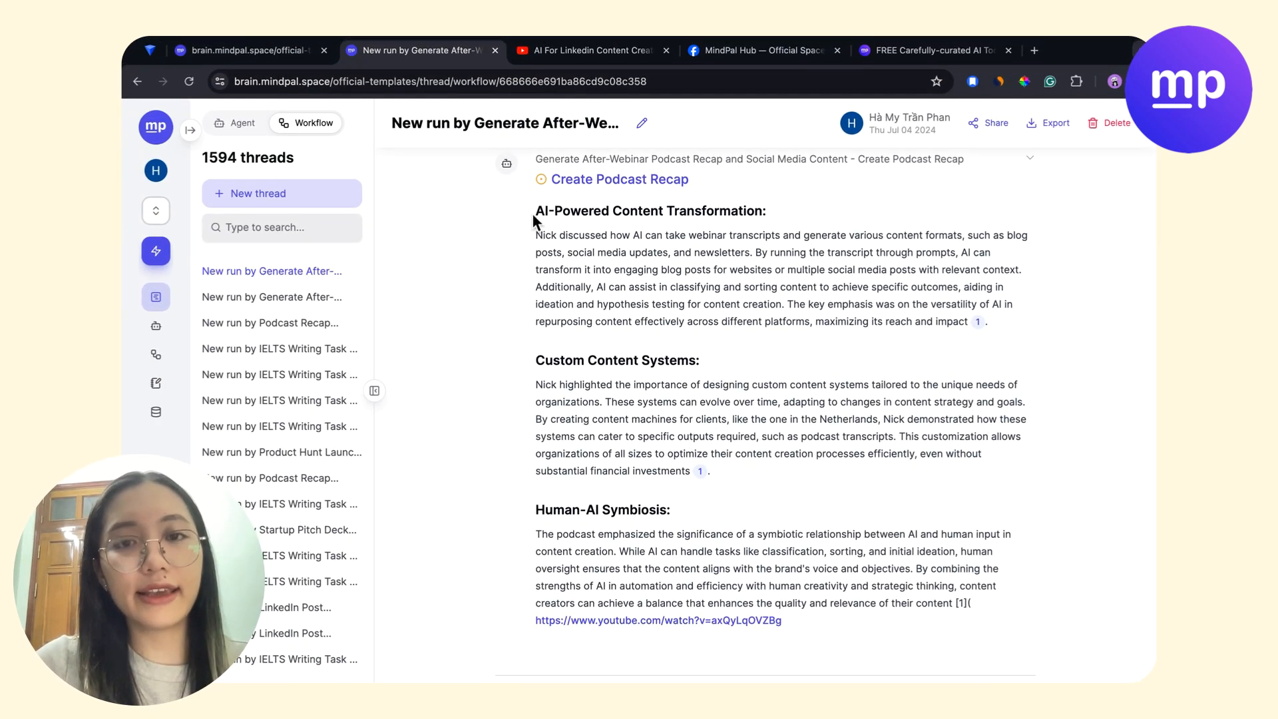
Check the regenerated podcast recap, highlighting its AI-Powered Content Transformation section.
drag(535, 210, 986, 323)
scroll(729, 493, up, 2)
scroll(724, 497, down, 2)
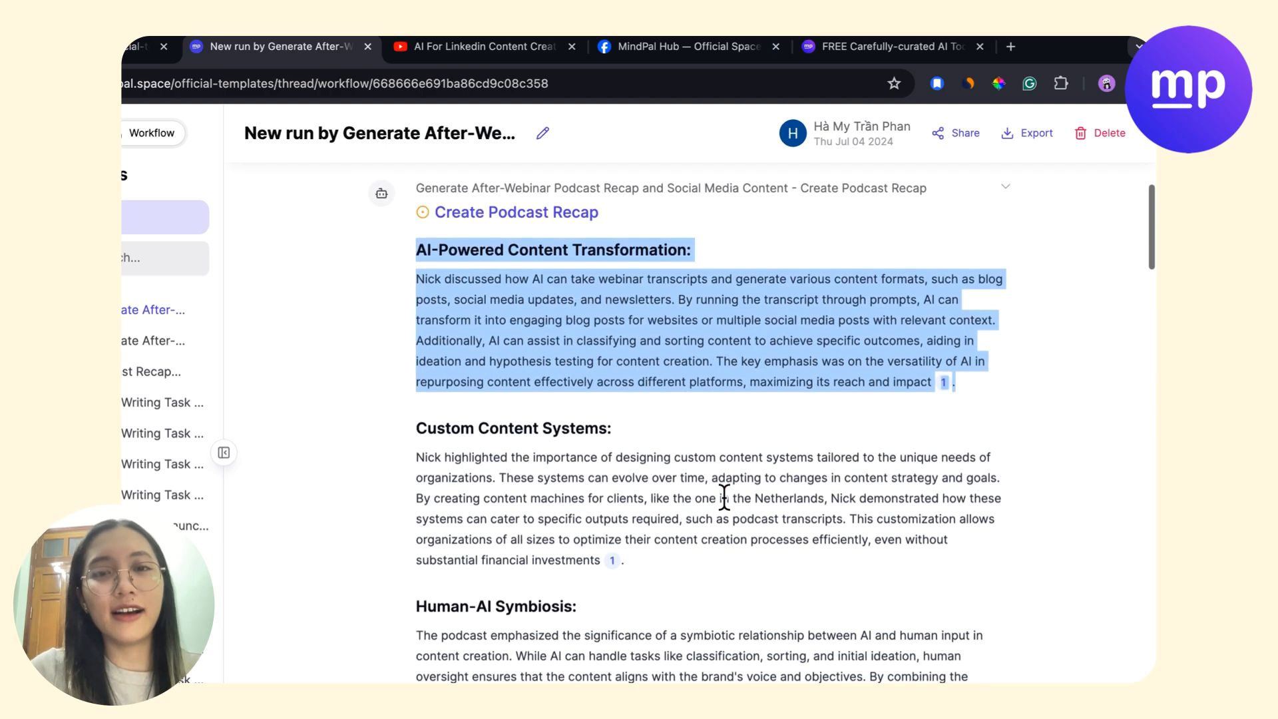
Review the regenerated podcast recap and the LinkedIn, Facebook, Instagram and Twitter post outputs that follow it.
drag(414, 280, 973, 367)
scroll(582, 472, down, 8)
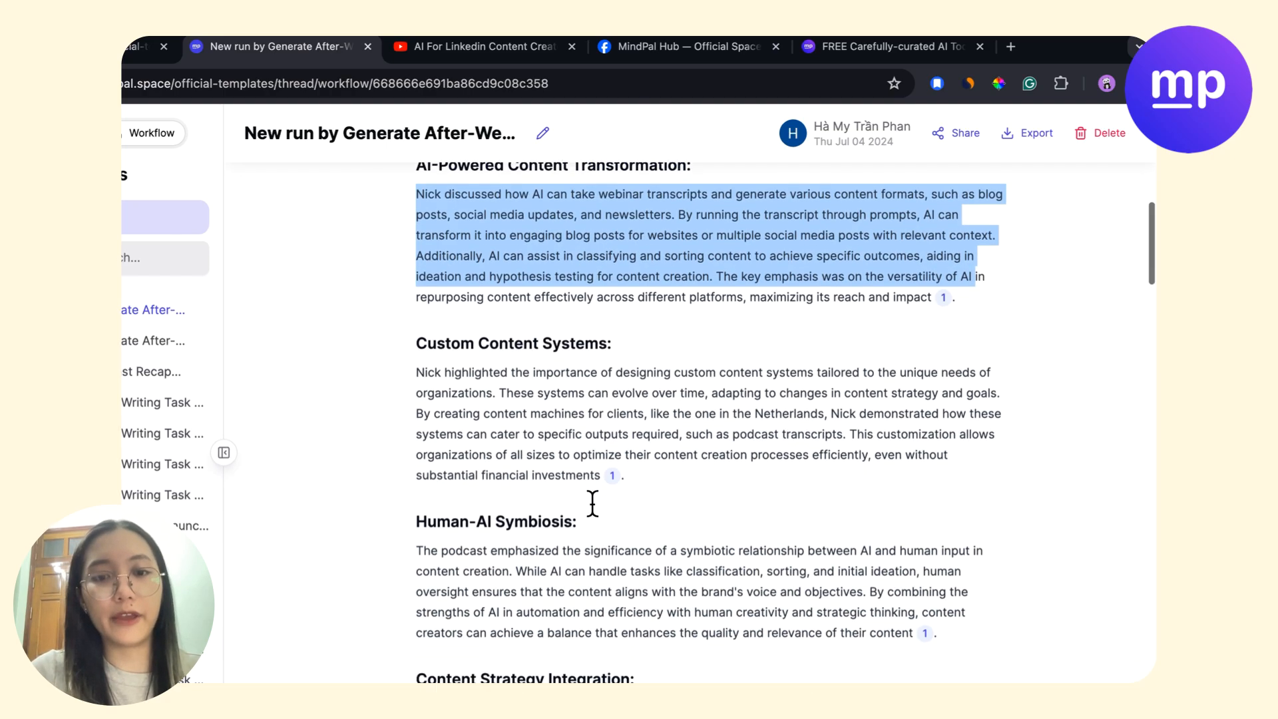
scroll(592, 503, down, 2)
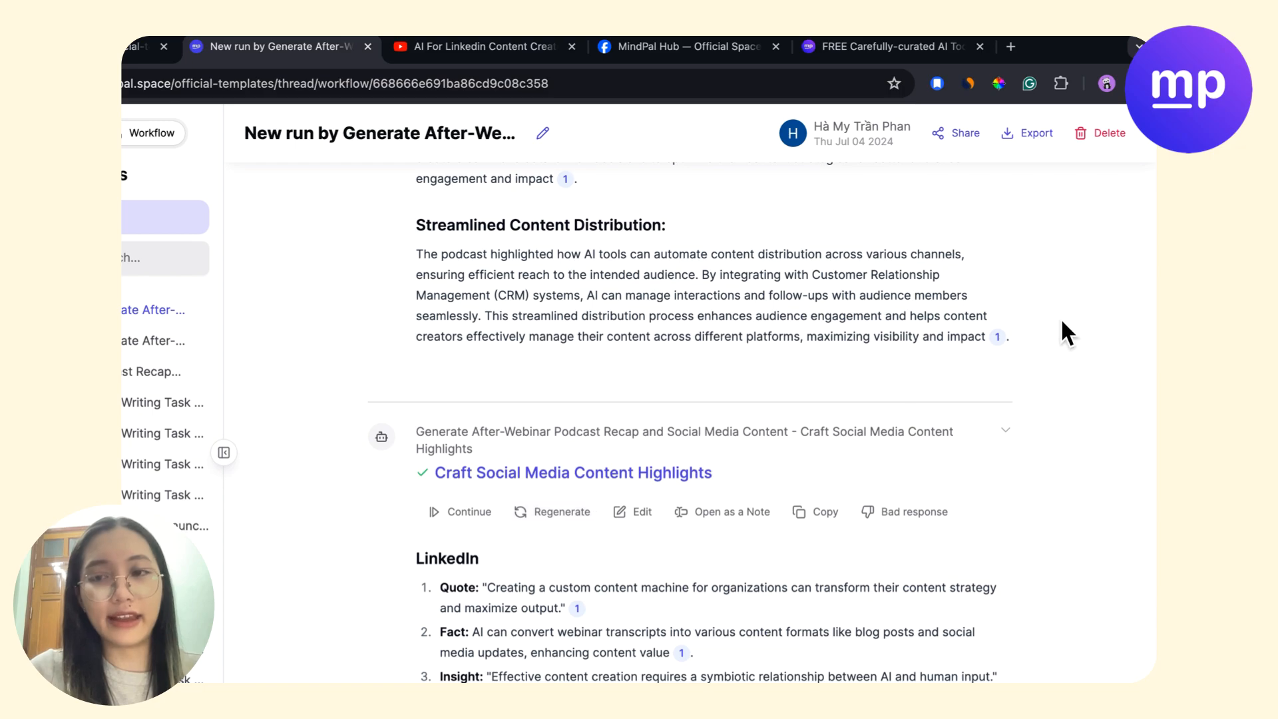
scroll(902, 457, down, 4)
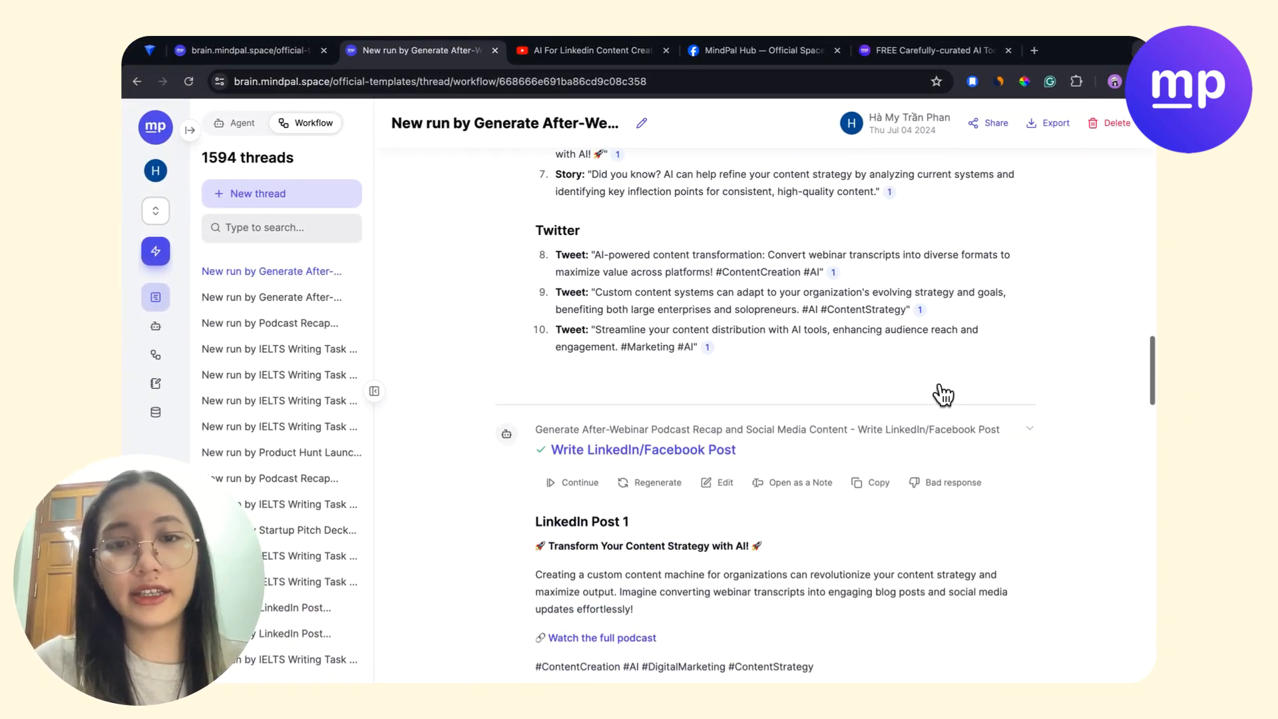
scroll(943, 394, down, 15)
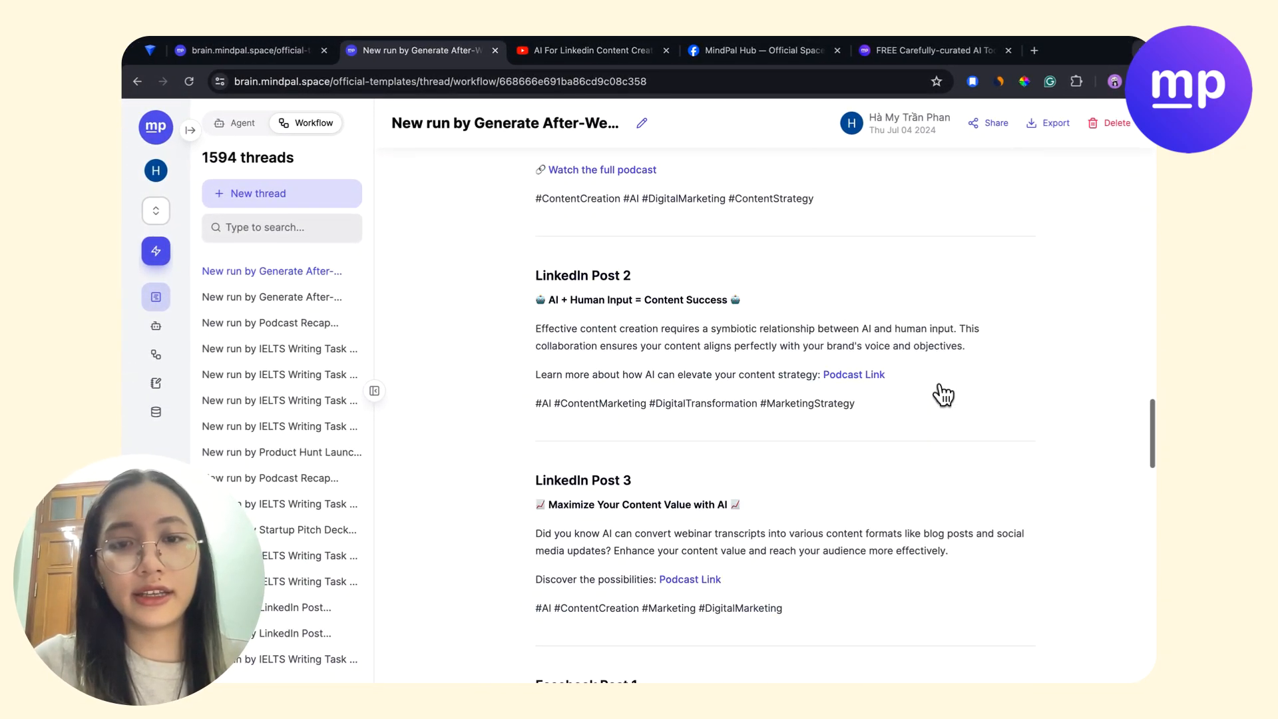
scroll(943, 394, down, 20)
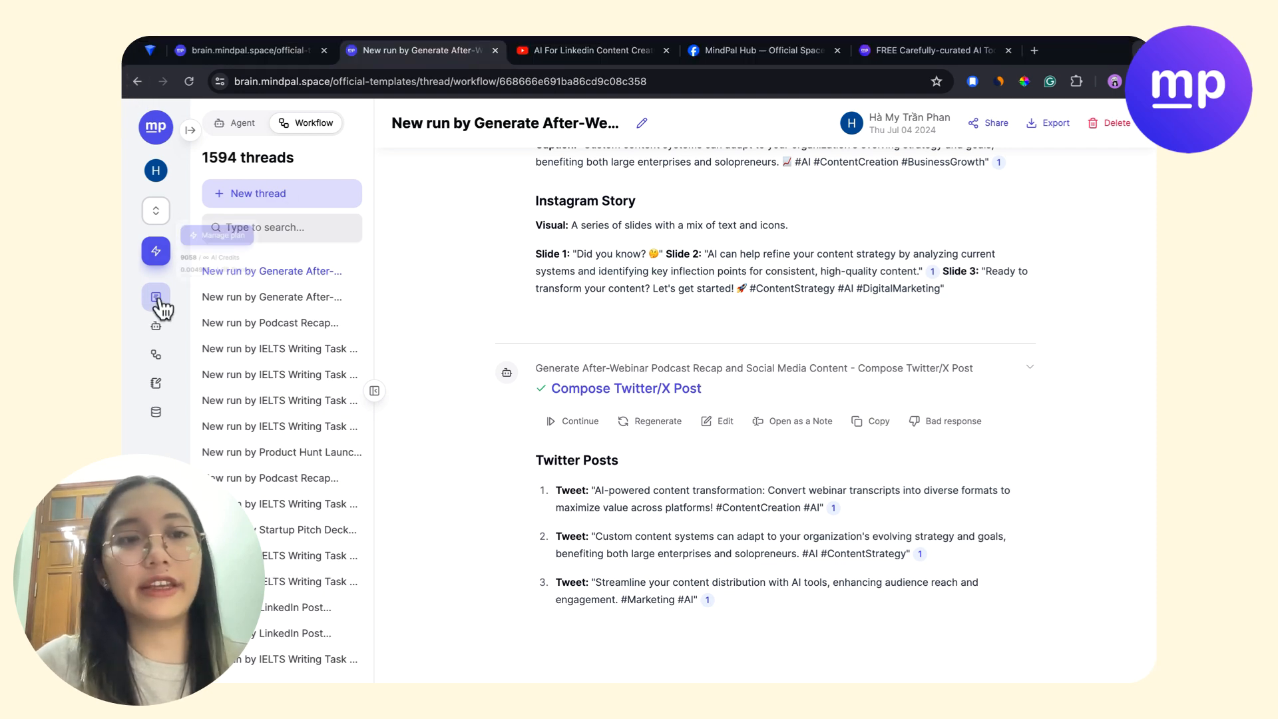
Open the Generate After-Webinar Podcast Recap and Social Media Content workflow and display its Craft Social Media Content Highlights step.
click(159, 358)
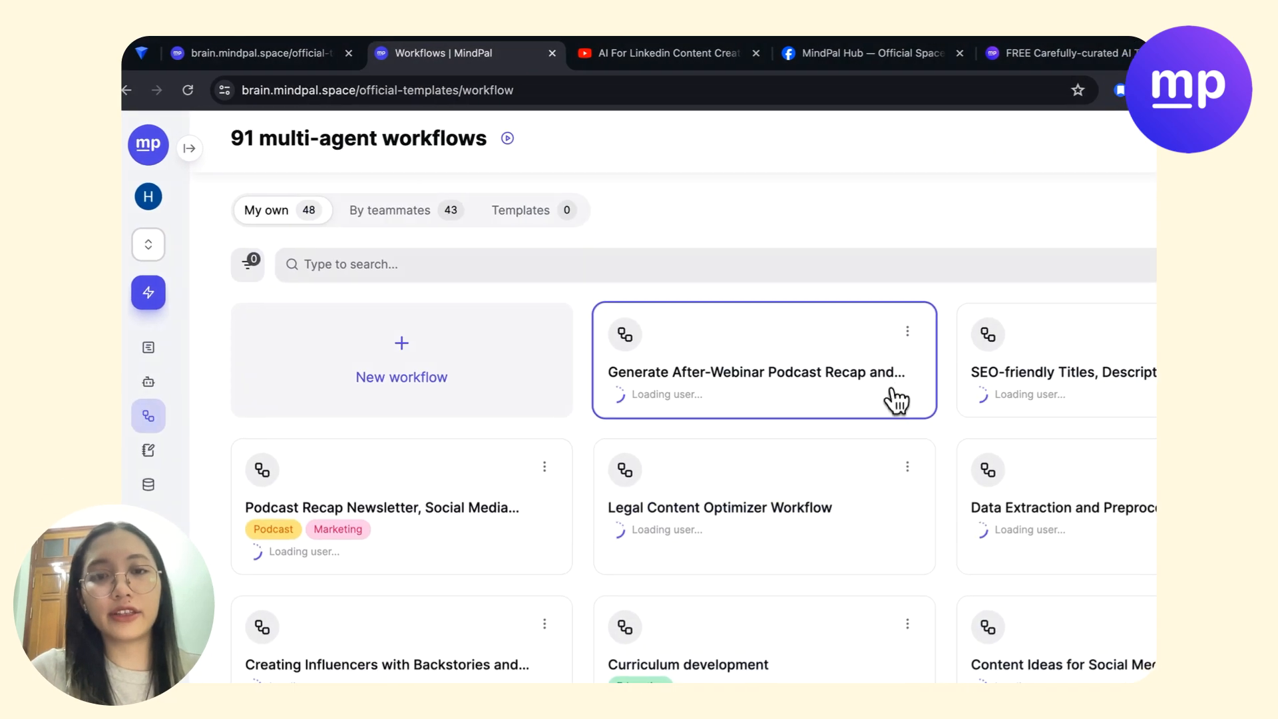
click(831, 377)
click(492, 267)
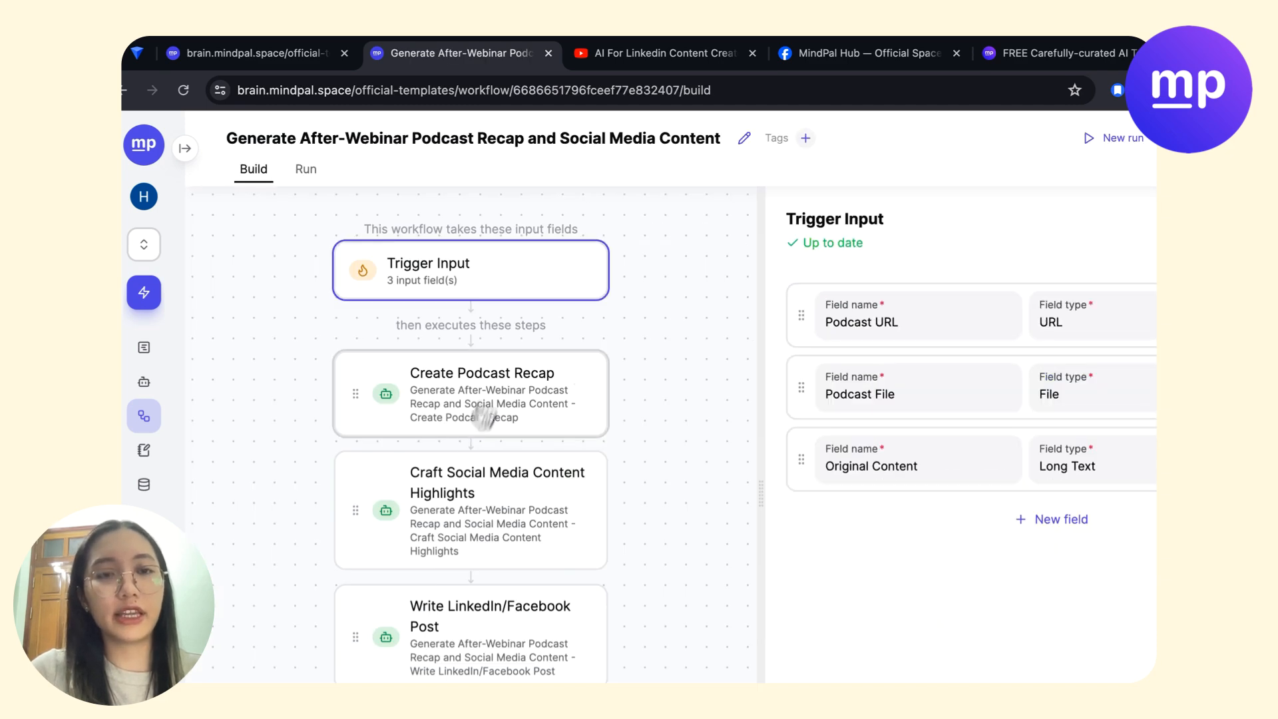
click(485, 473)
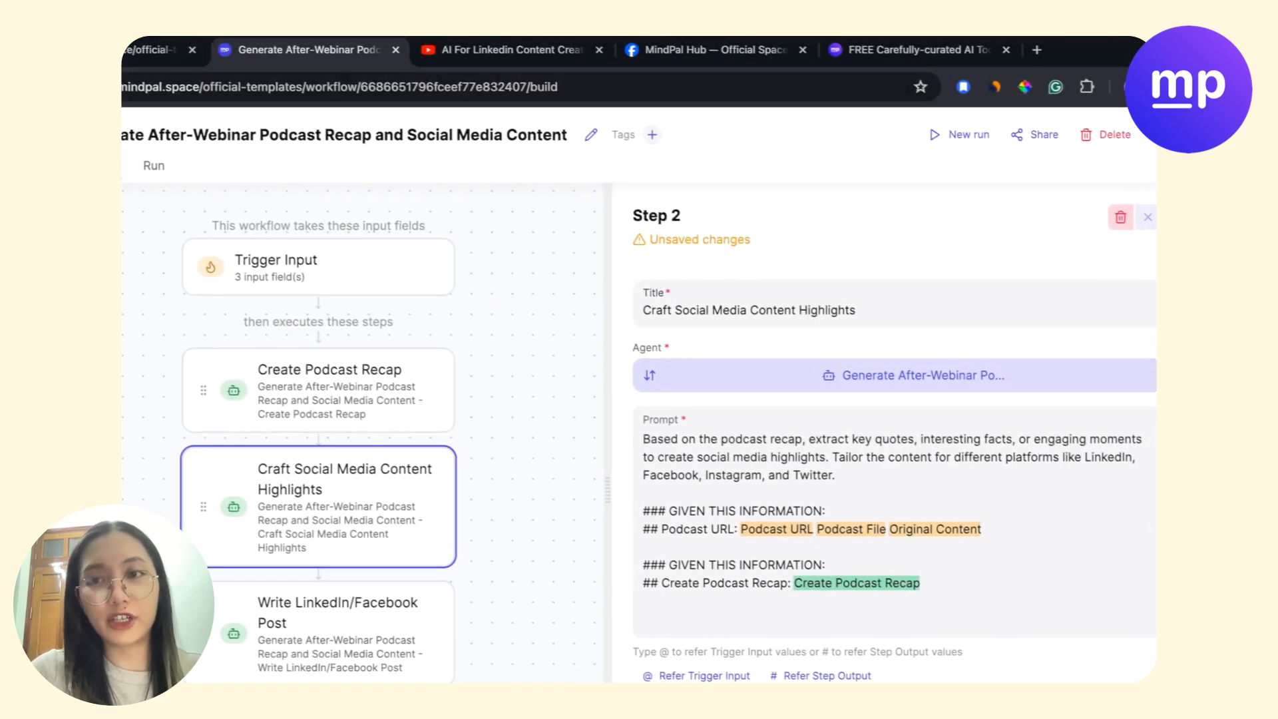
Share the workflow by publishing it as a form.
click(1016, 148)
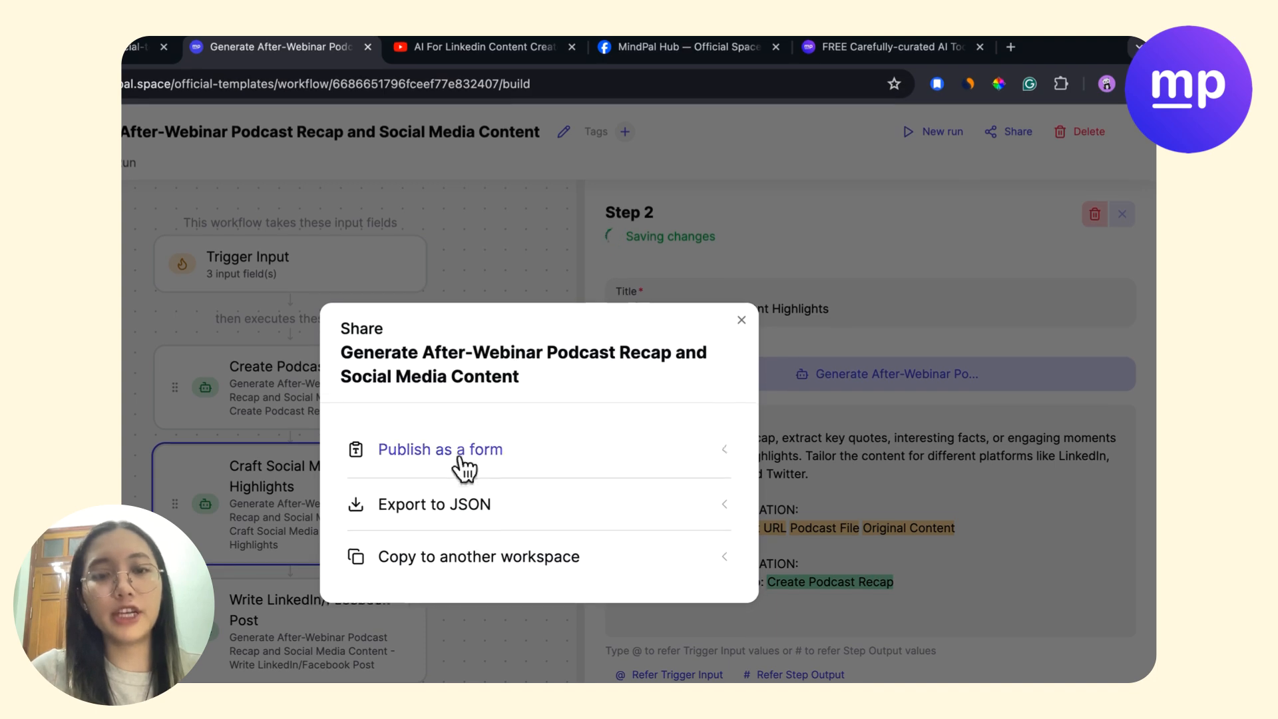
click(459, 459)
click(379, 472)
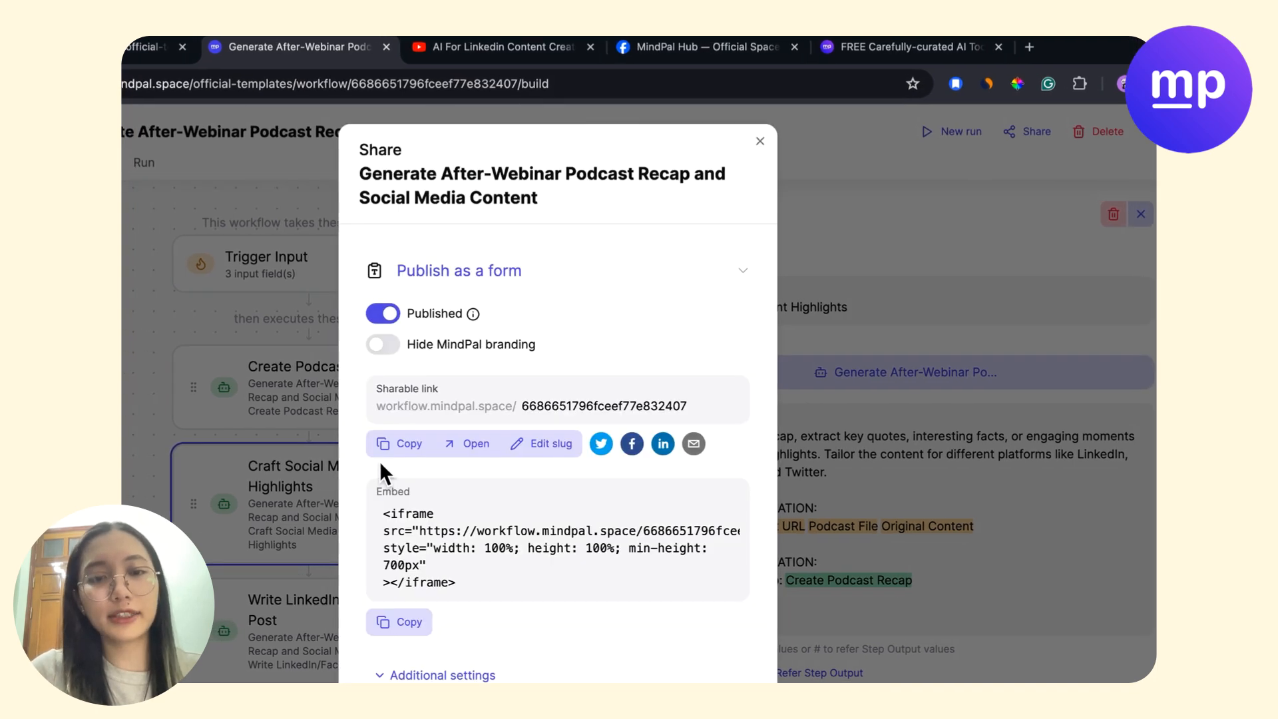
click(546, 450)
drag(529, 405, 835, 417)
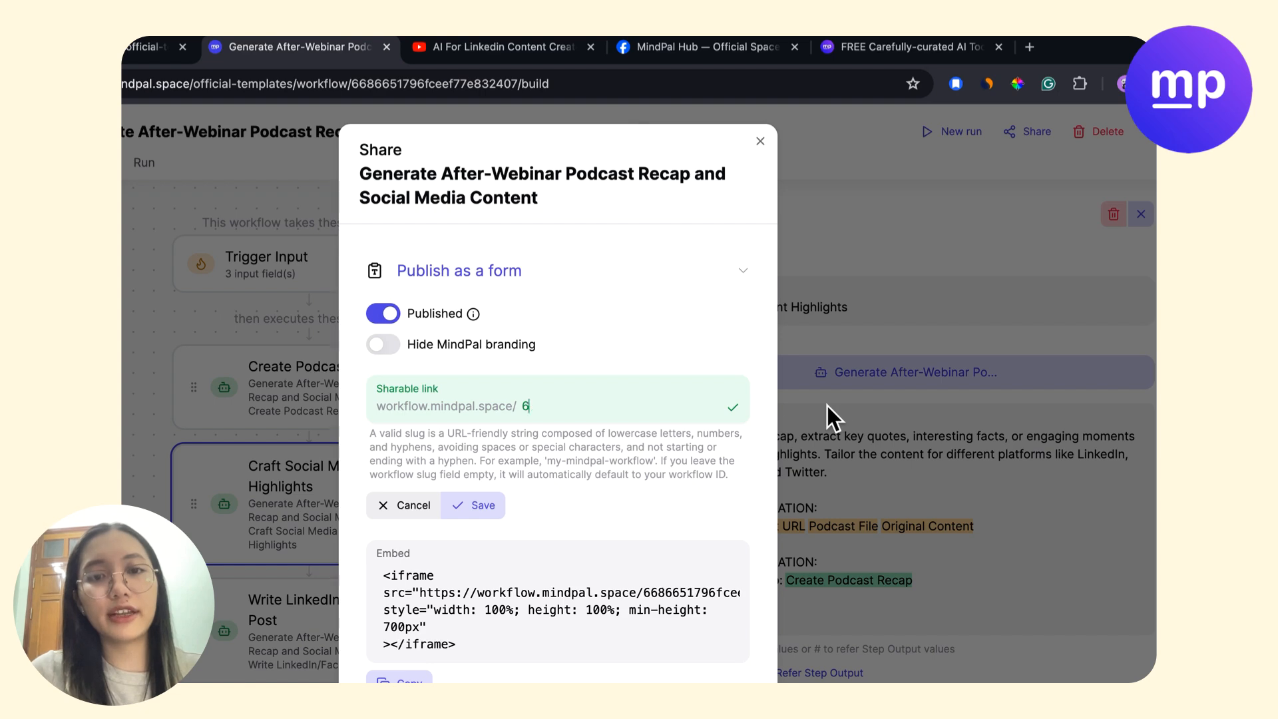
key(BackSpace)
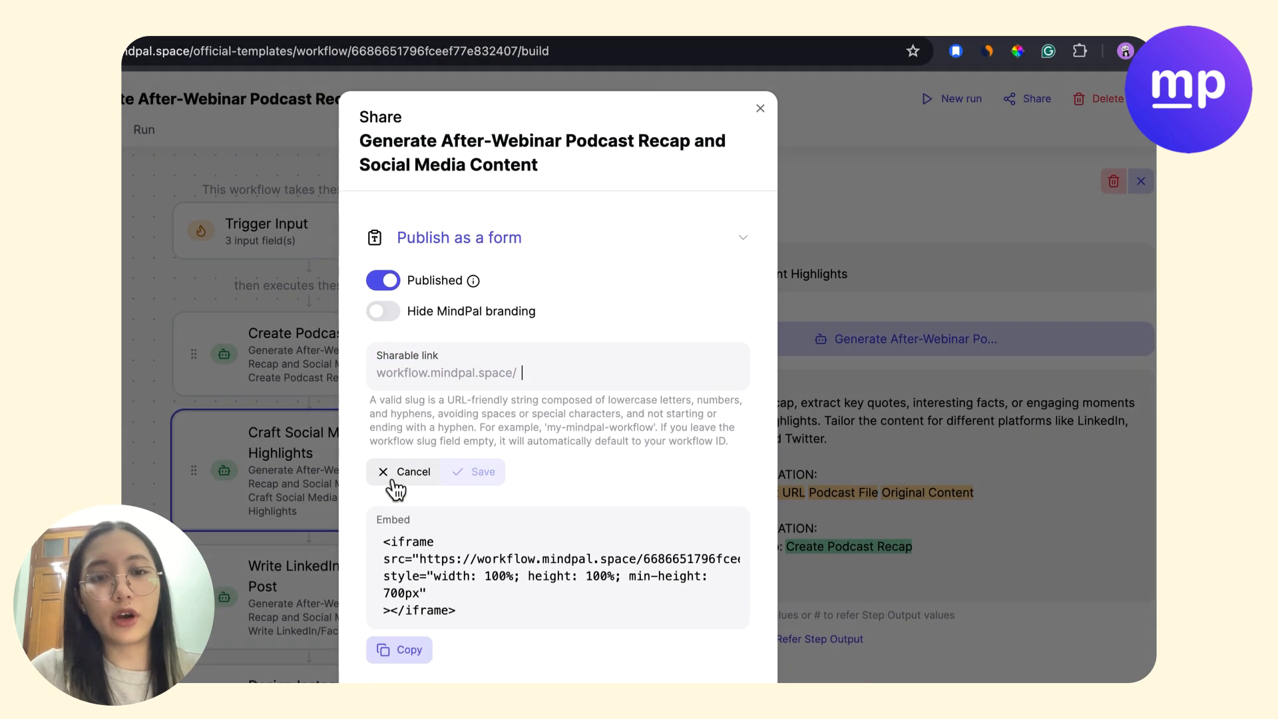
click(399, 473)
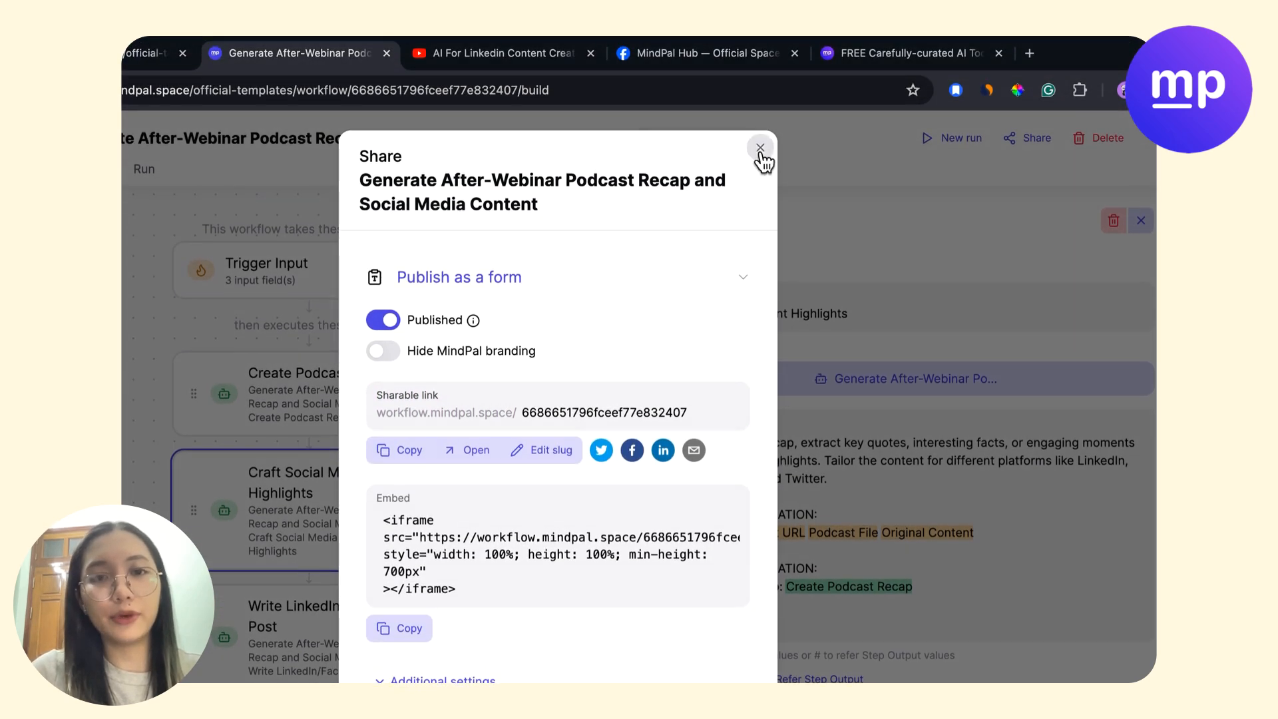
Close the sharing options and display the workflow's Trigger Input fields.
click(760, 149)
click(293, 269)
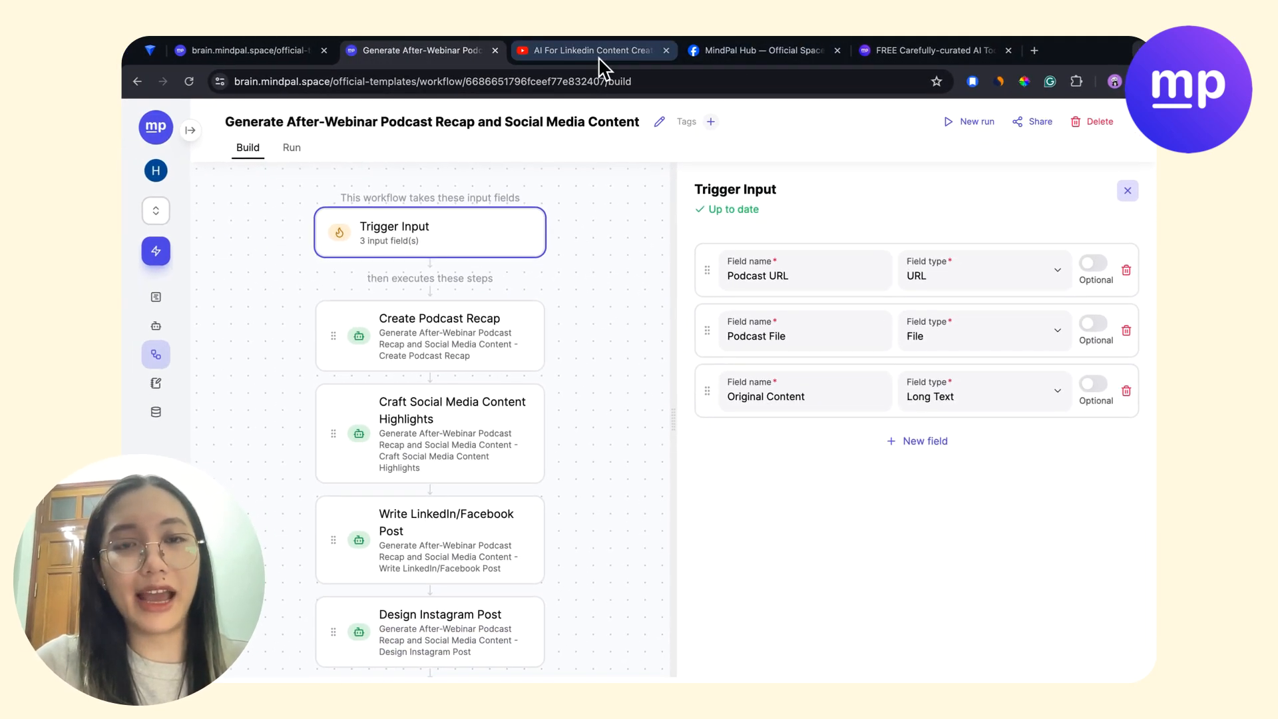
Switch to YouTube and open "Build the next free tool for podcast marketing!" from the MindPal Labs channel's videos.
click(600, 57)
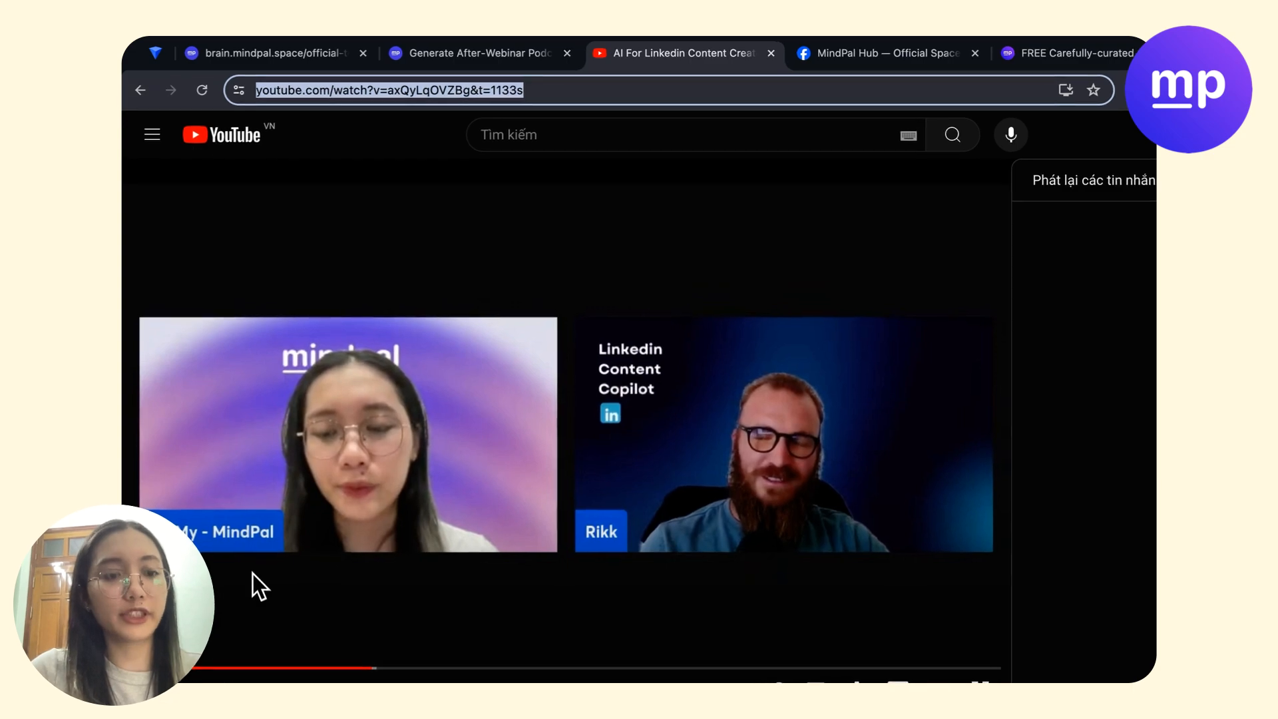
click(252, 571)
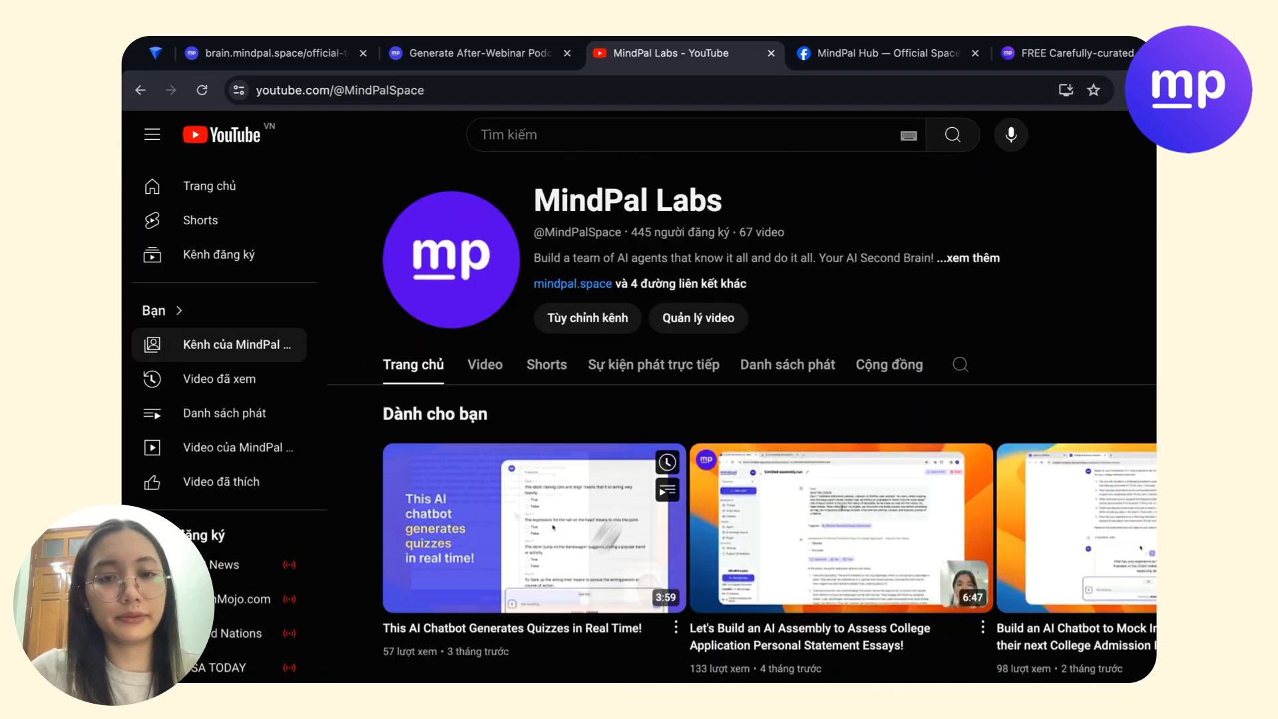
click(484, 365)
scroll(622, 550, down, 2)
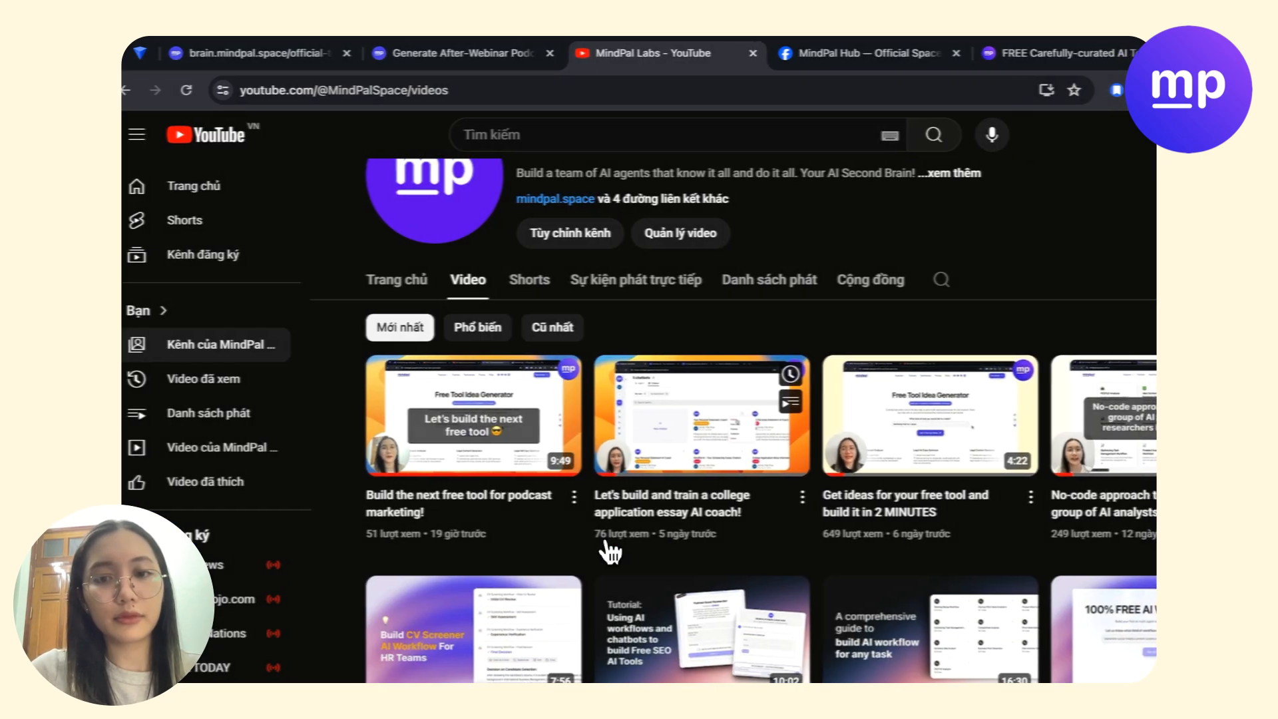
click(428, 522)
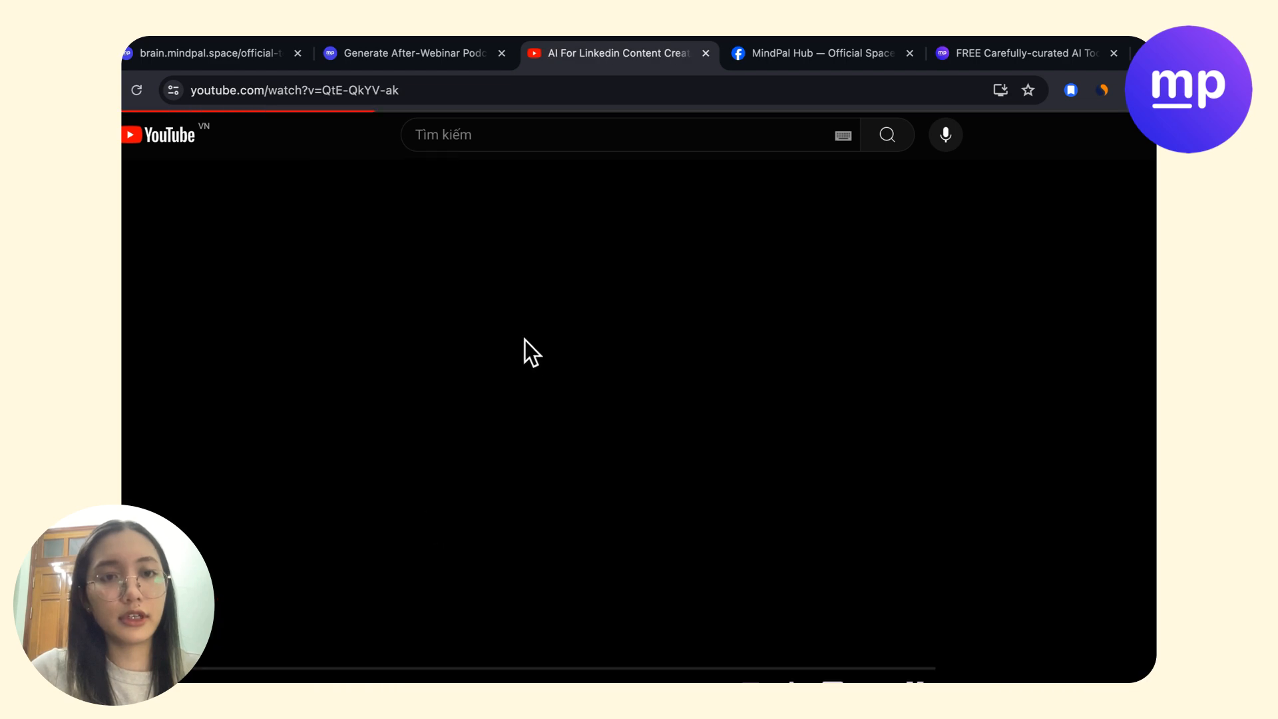
Return to the workflow builder and highlight the full prompt of the Create Podcast Recap step.
click(380, 53)
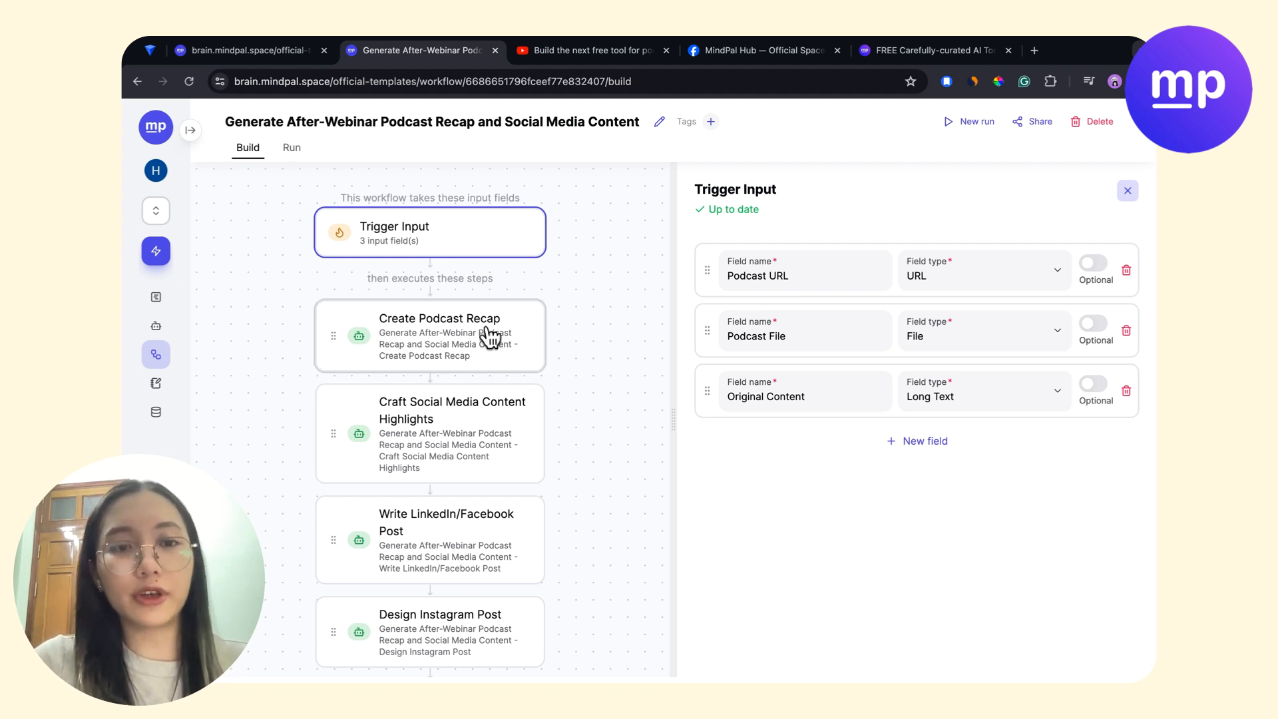
click(452, 337)
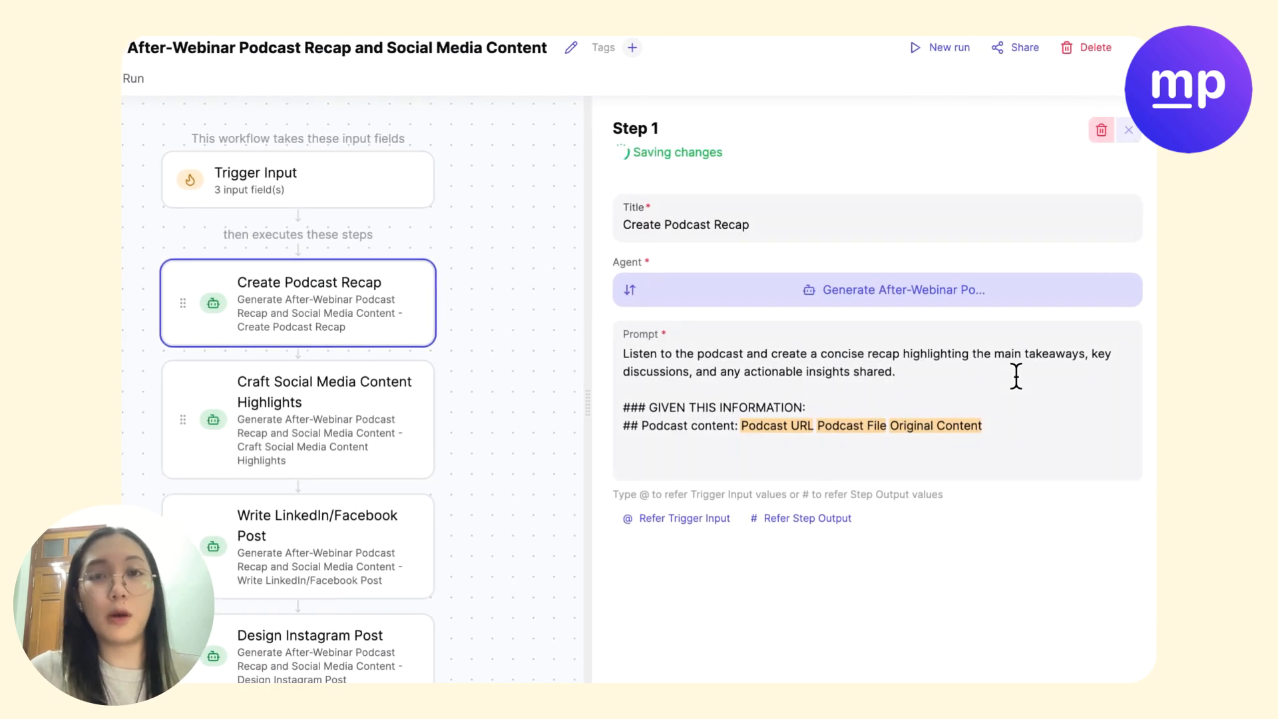
drag(998, 424, 629, 334)
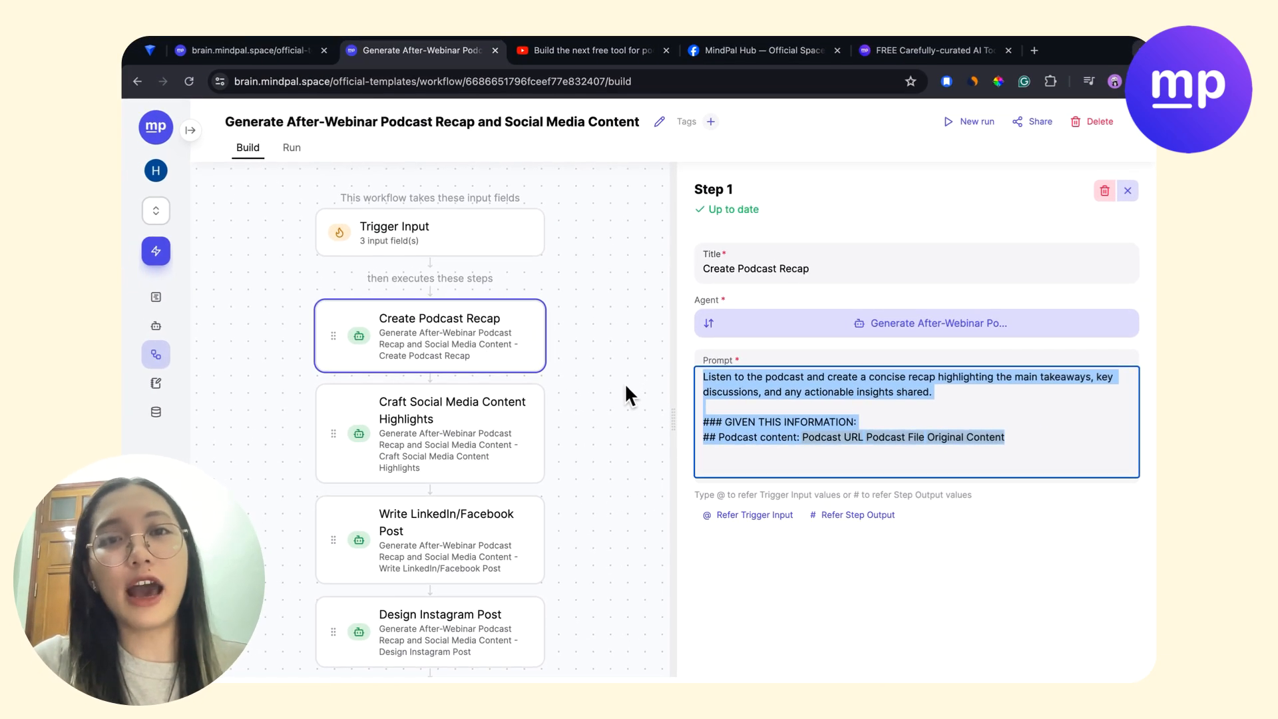
Look over the Podcast workflow templates on the MindPal site, and browse the posts in the MindPal Hub Facebook group.
click(955, 49)
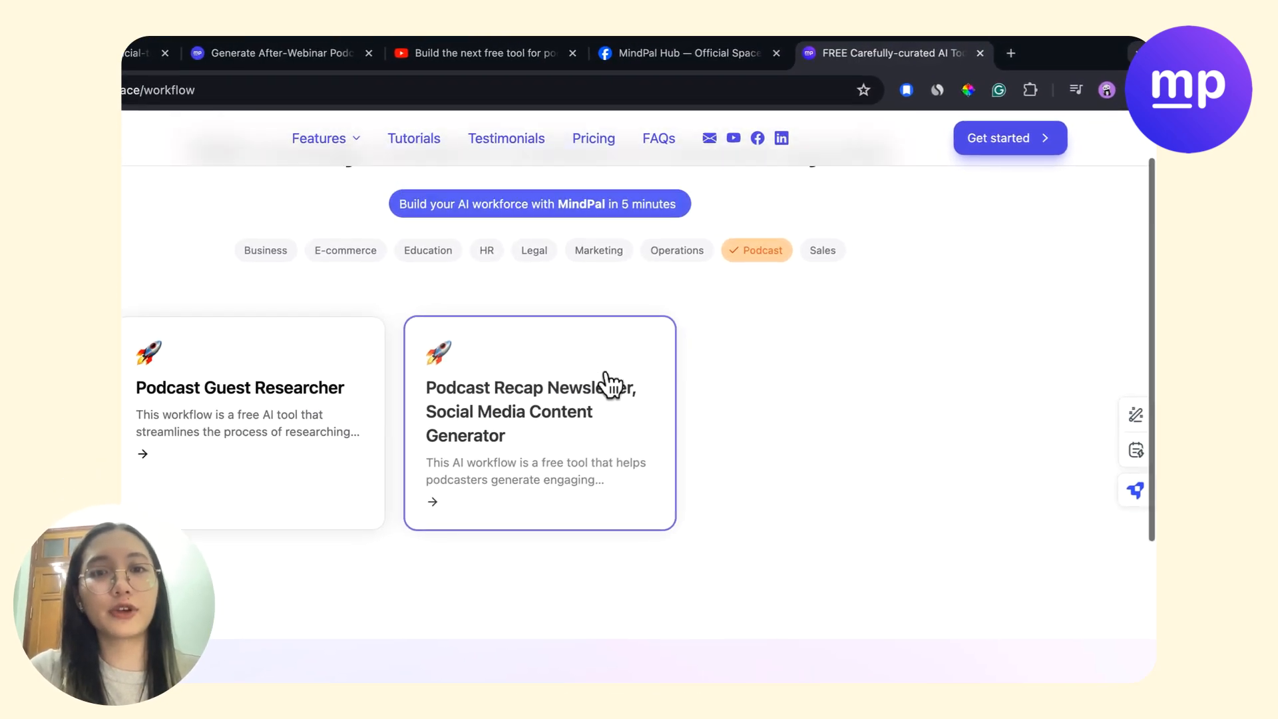
scroll(606, 383, up, 2)
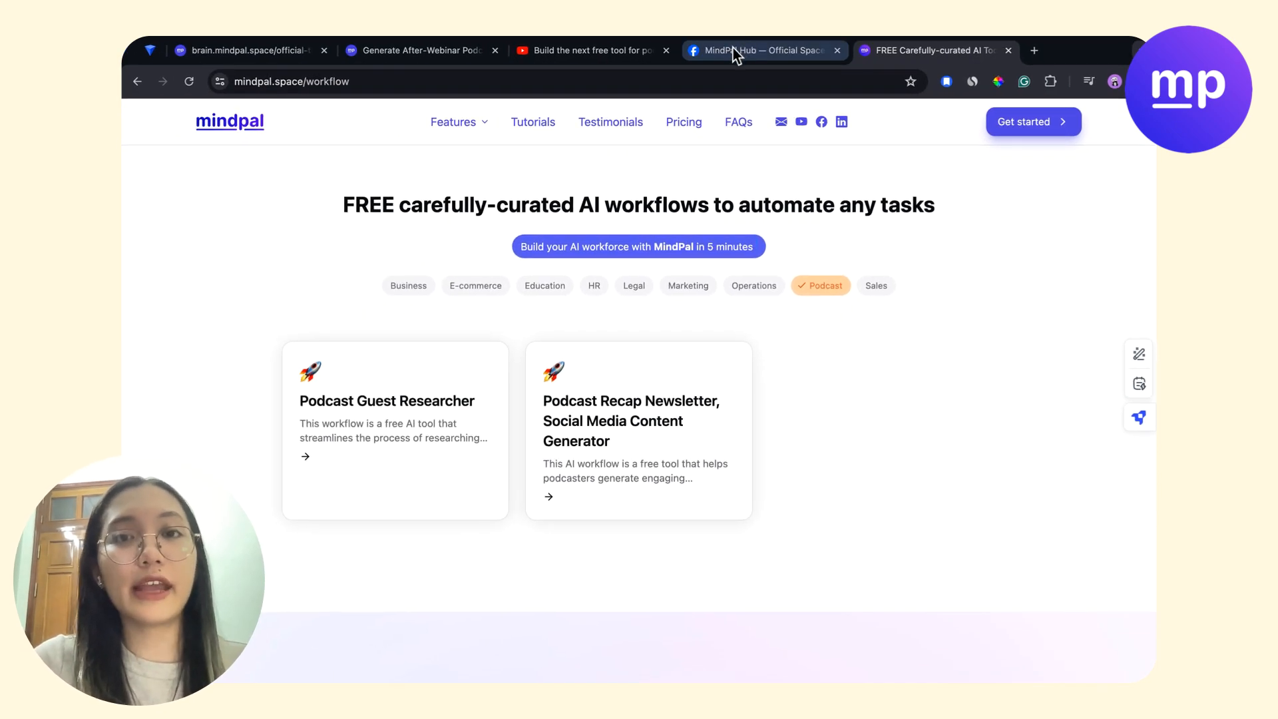
click(732, 50)
scroll(549, 516, down, 1)
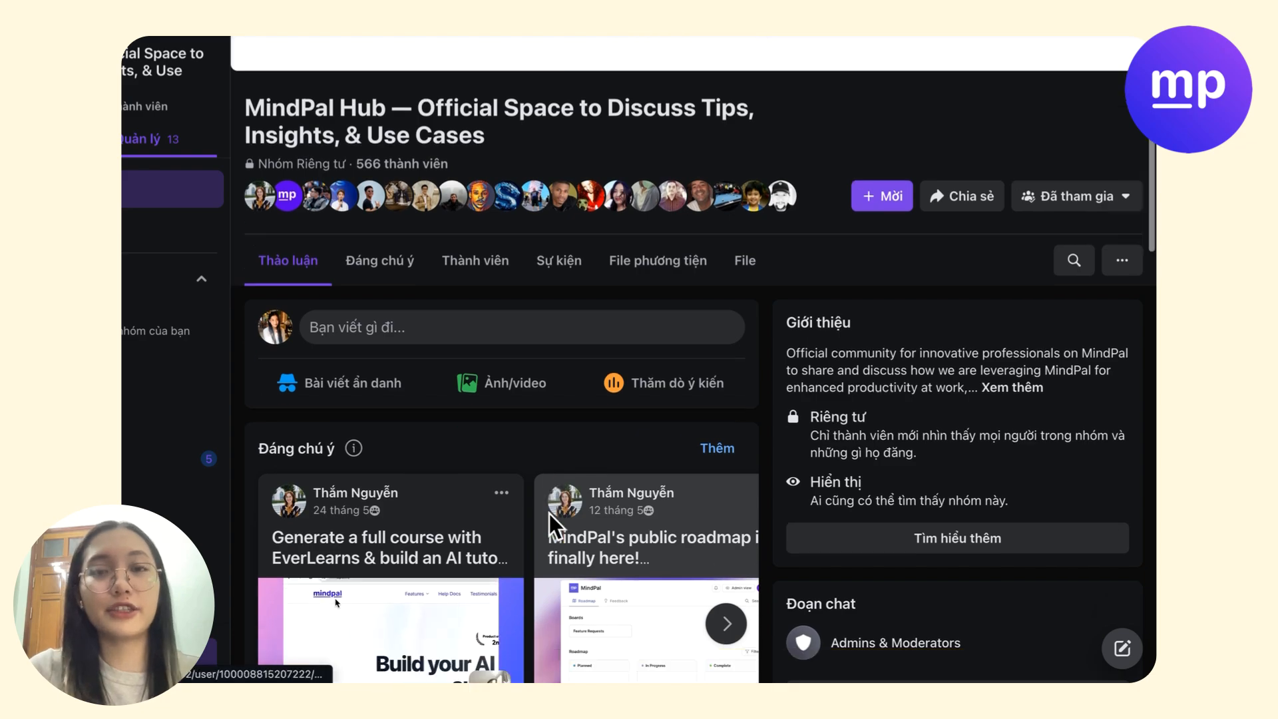
scroll(549, 513, down, 6)
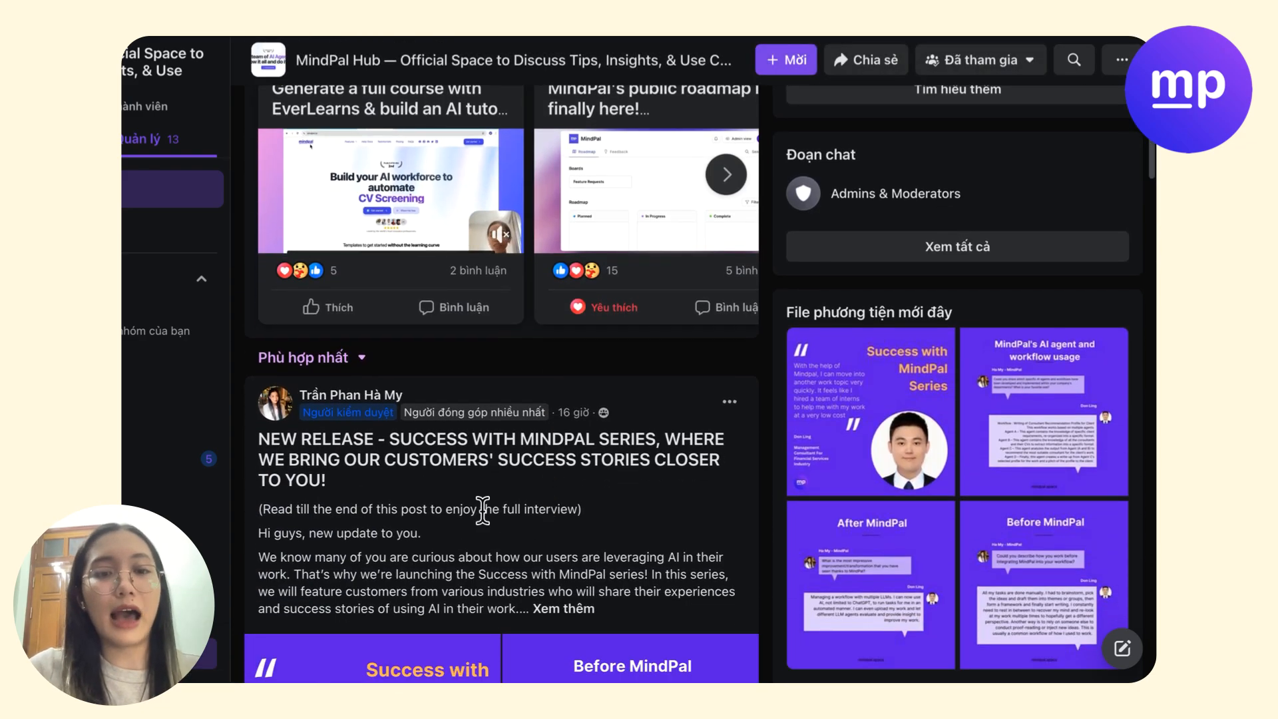
scroll(483, 510, down, 10)
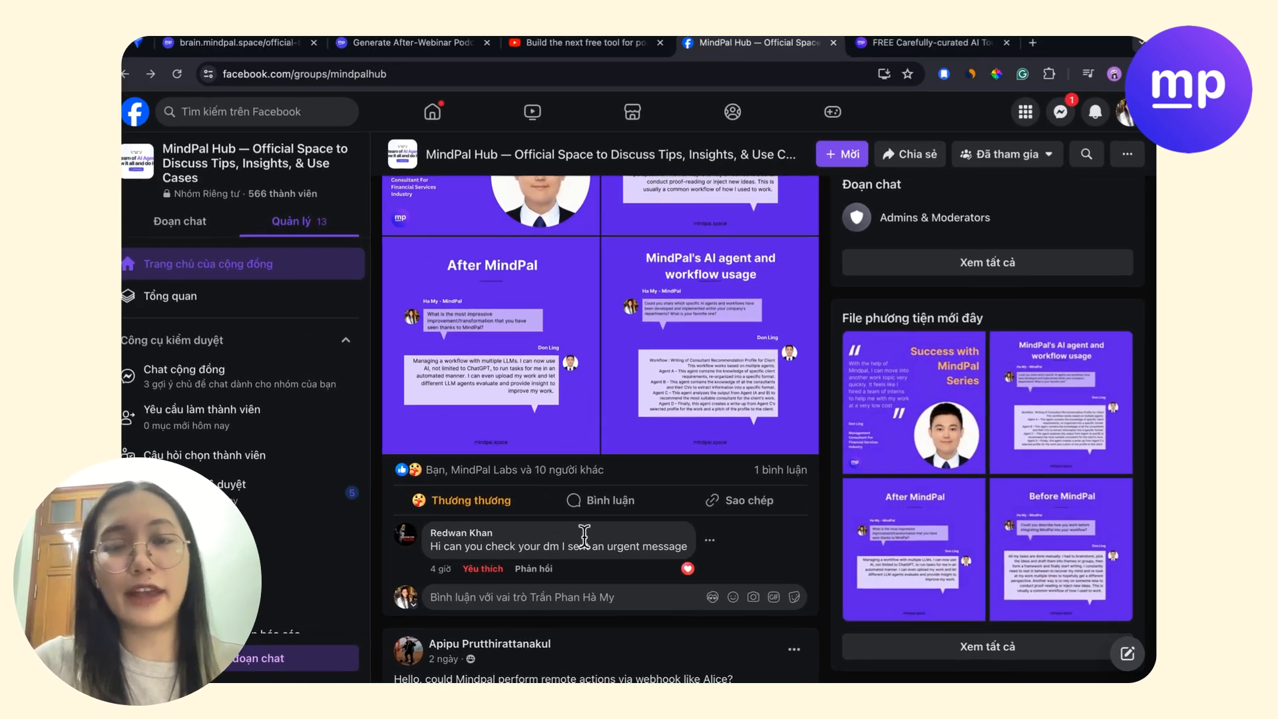
Switch to YouTube and browse the MindPal Labs channel's list of latest videos.
click(618, 57)
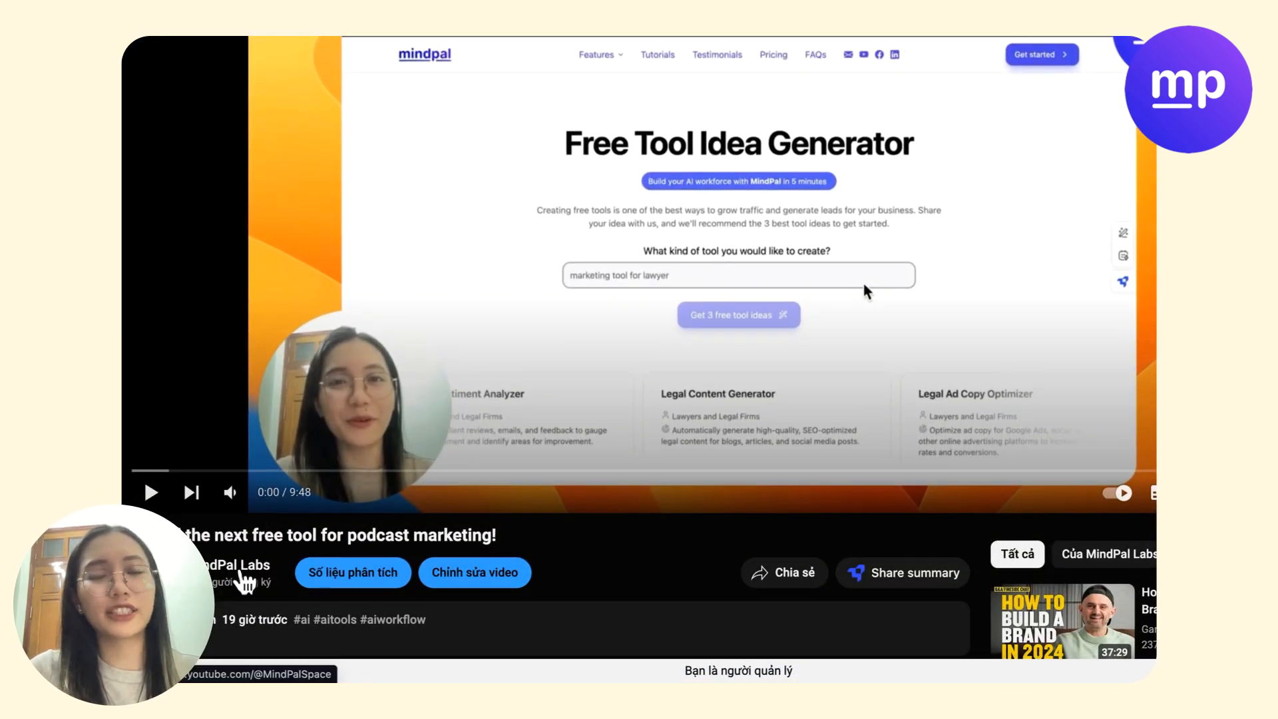
click(245, 584)
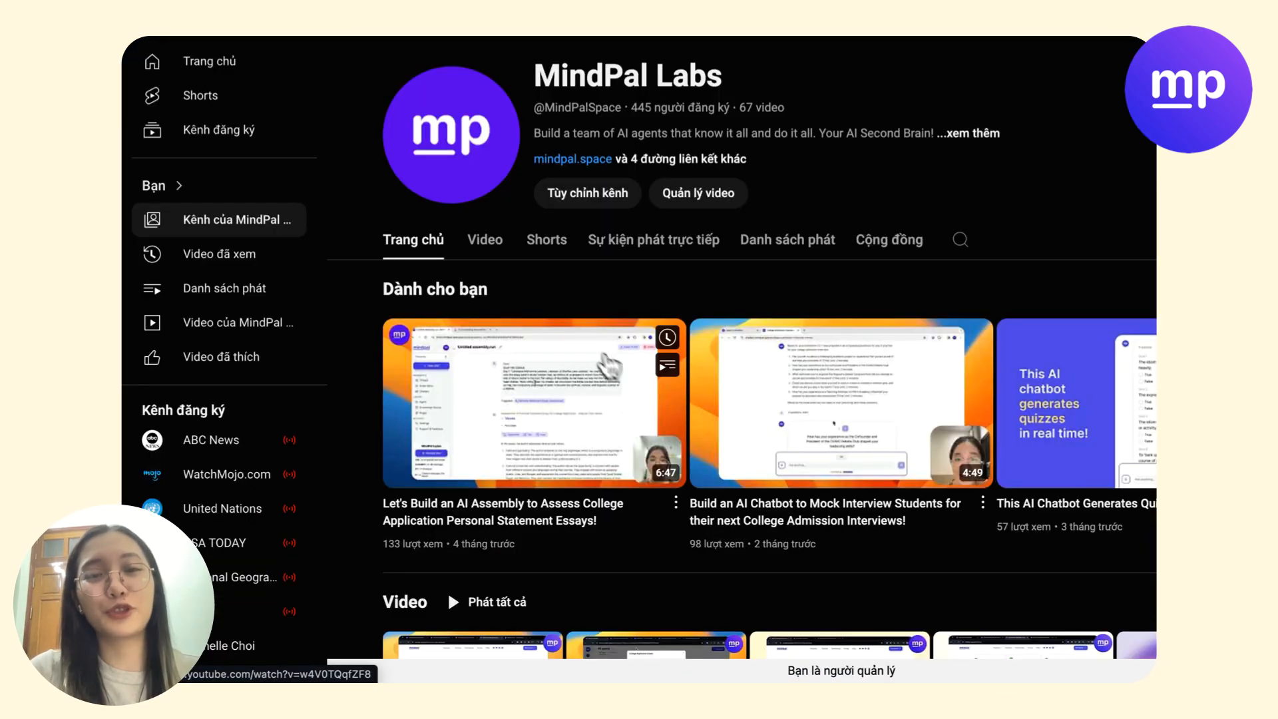
click(485, 241)
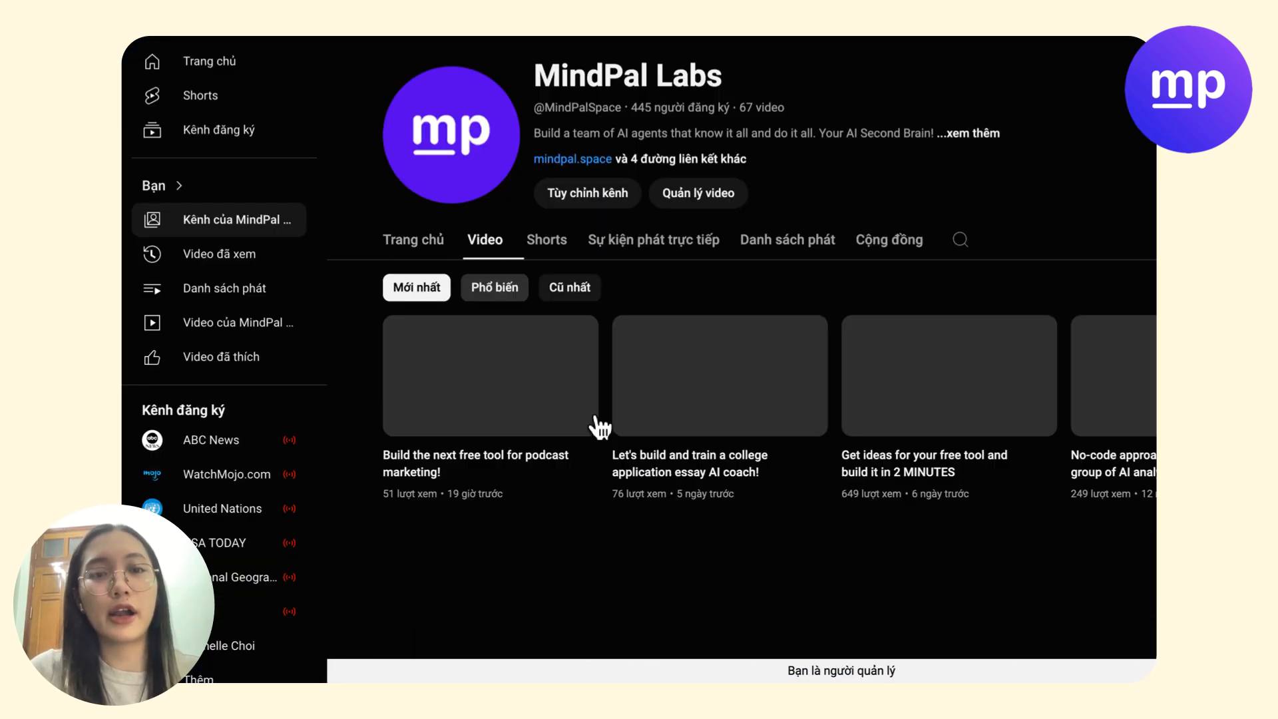
scroll(597, 423, down, 2)
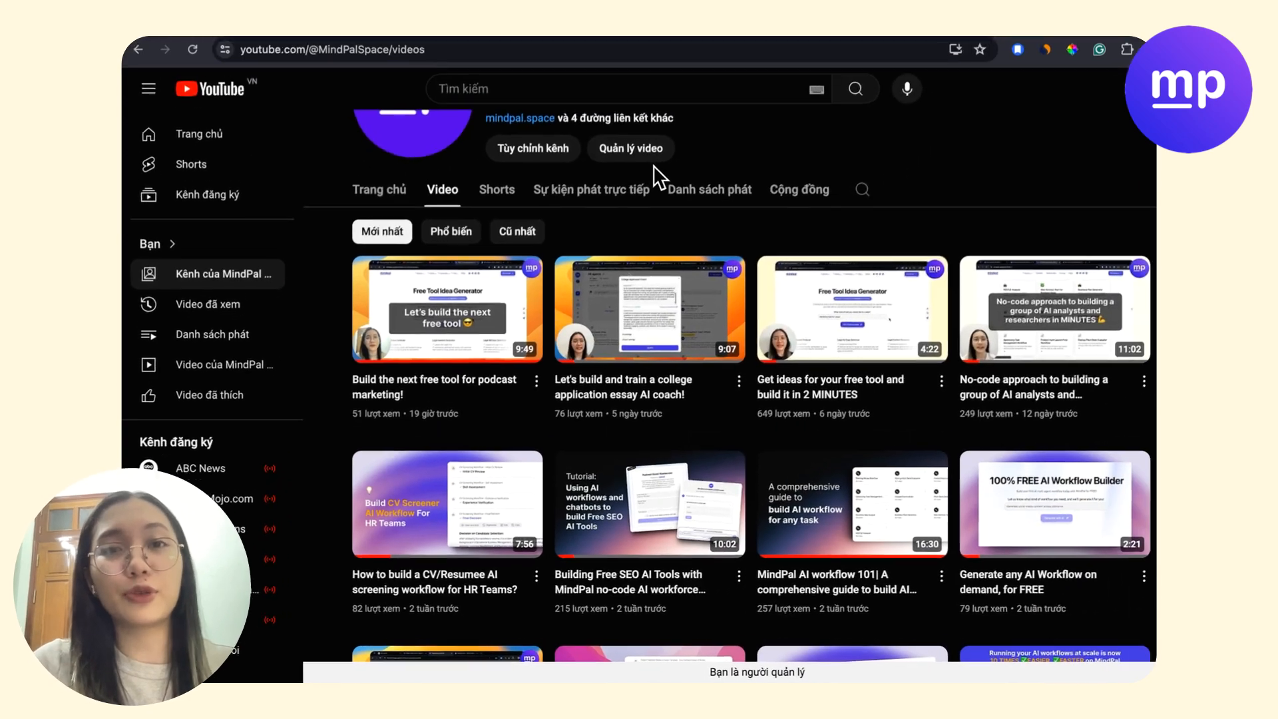